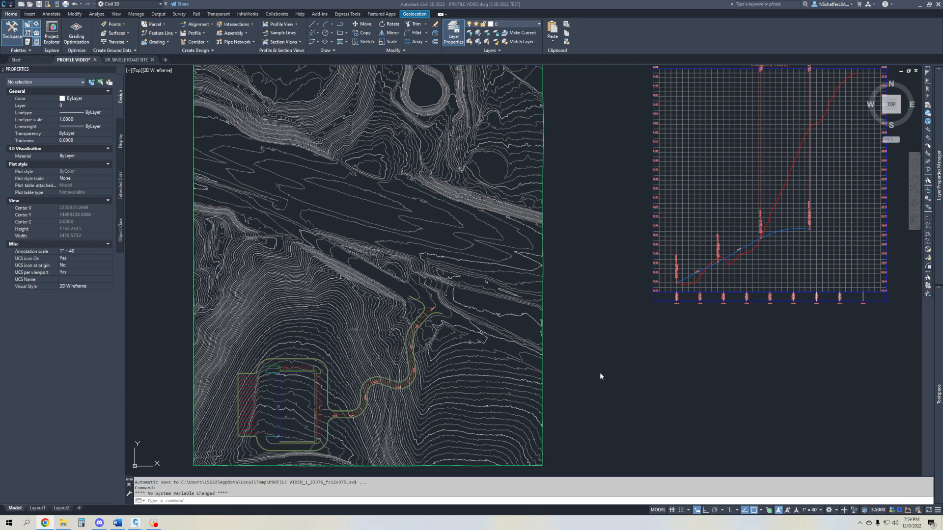
# Draw a short single-segment diagonal polyline in the empty area east of the site surface
pyautogui.click(655, 375)
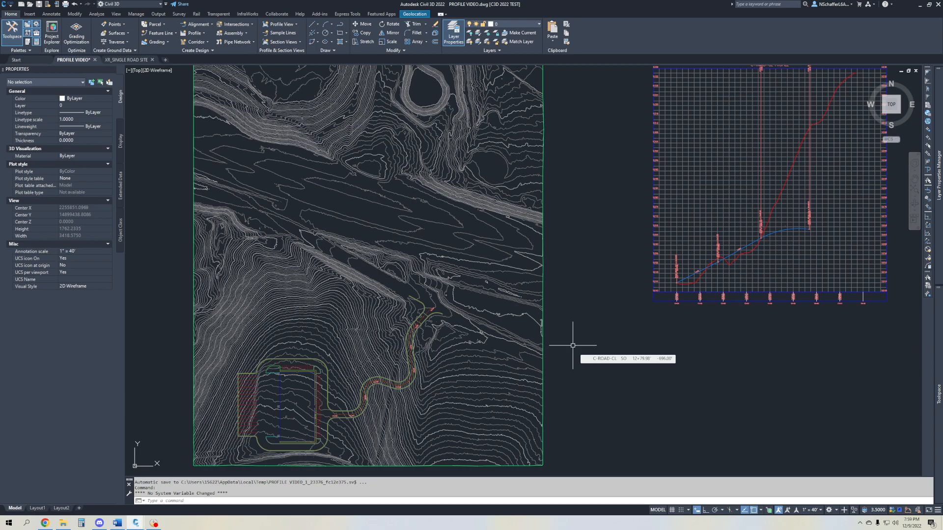
pyautogui.write('pl')
pyautogui.press('Return')
pyautogui.click(594, 348)
pyautogui.click(612, 367)
pyautogui.press('Escape')
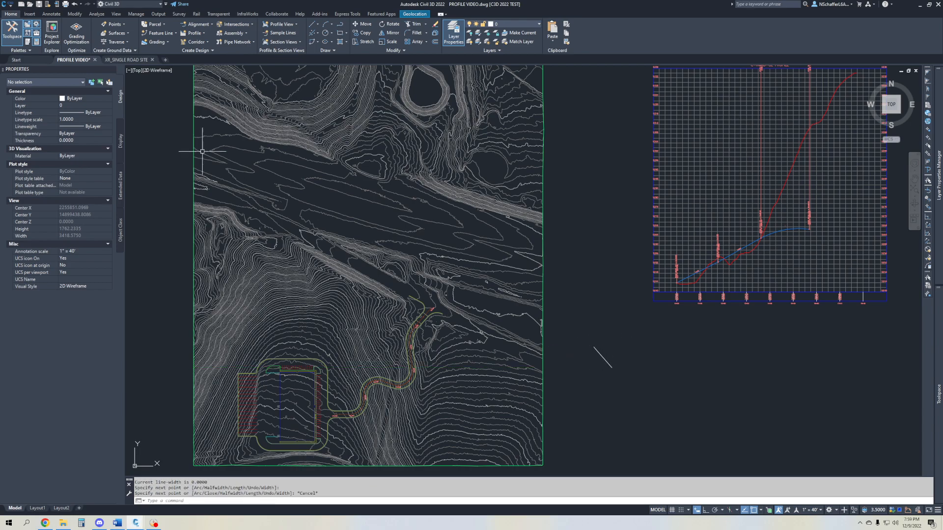
# Review the site choices offered when creating a feature line from the short polyline, then leave without creating it
pyautogui.click(167, 34)
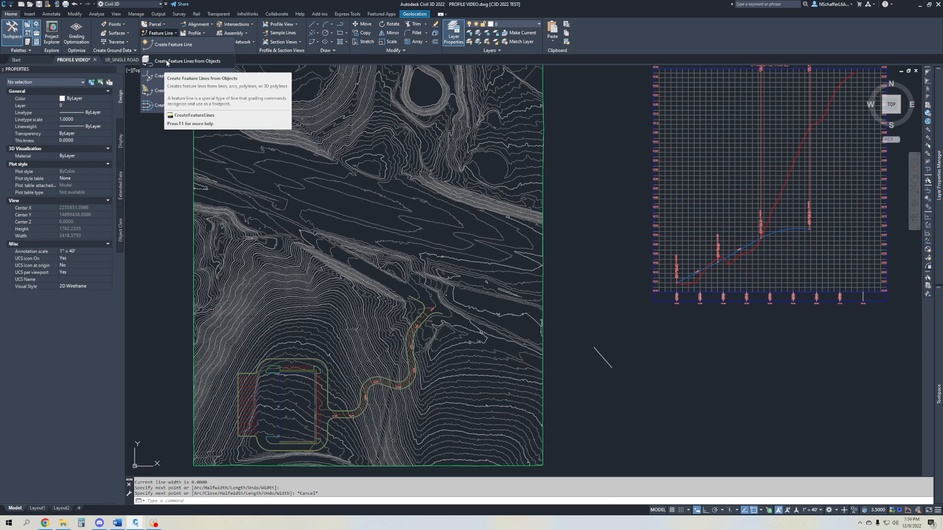
pyautogui.click(168, 62)
pyautogui.click(599, 357)
pyautogui.press('Return')
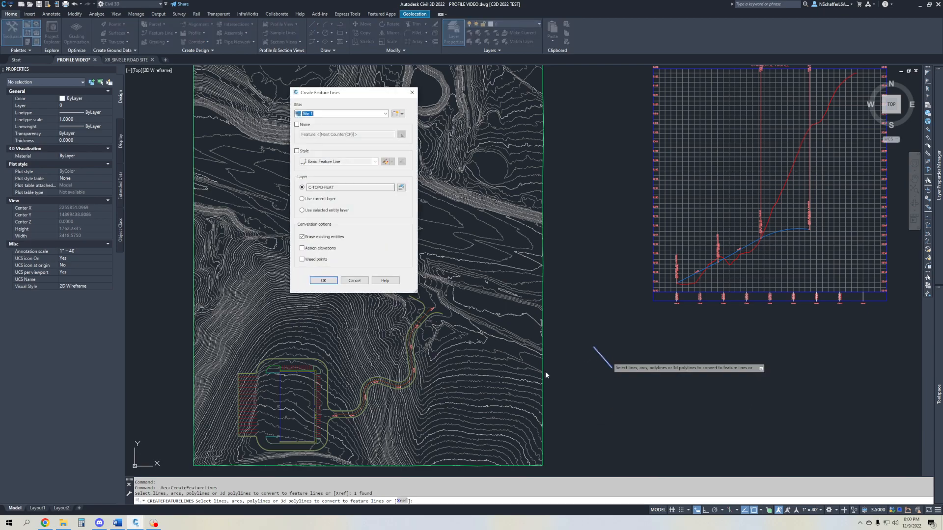
pyautogui.click(349, 115)
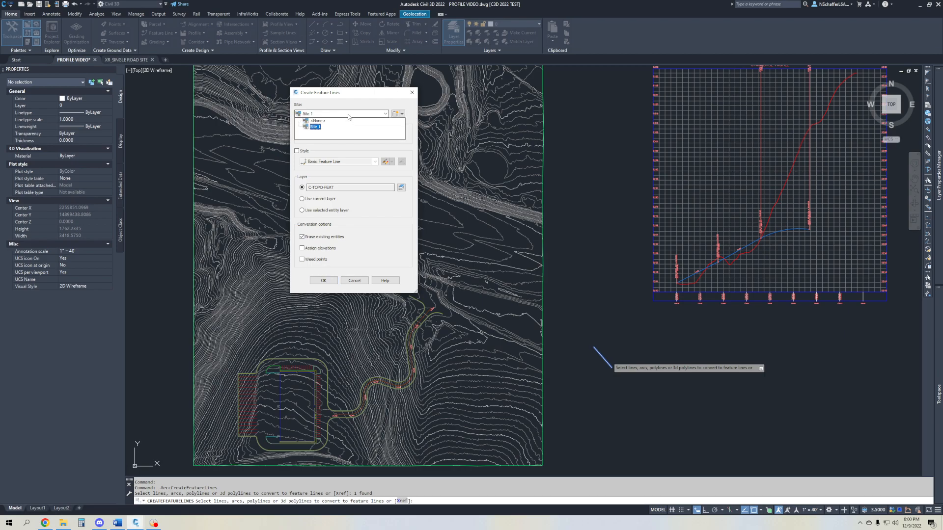
pyautogui.click(349, 114)
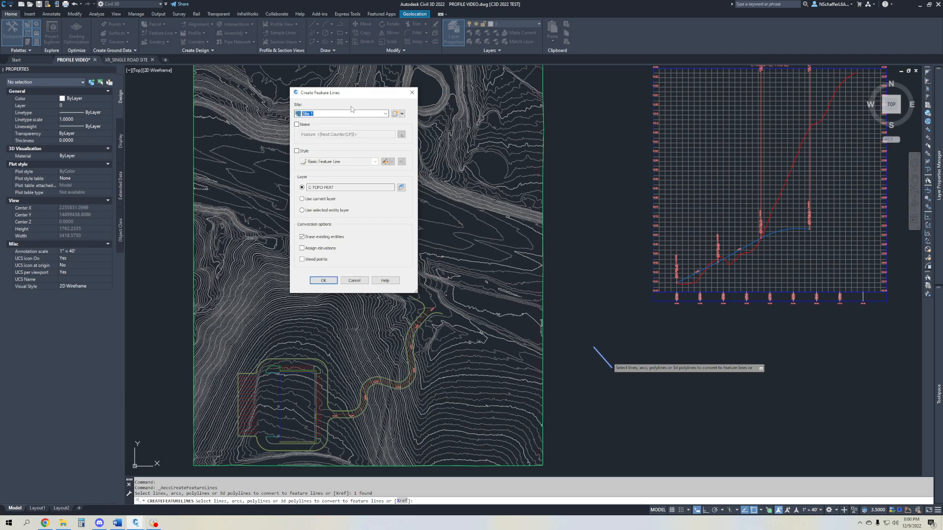
pyautogui.click(402, 114)
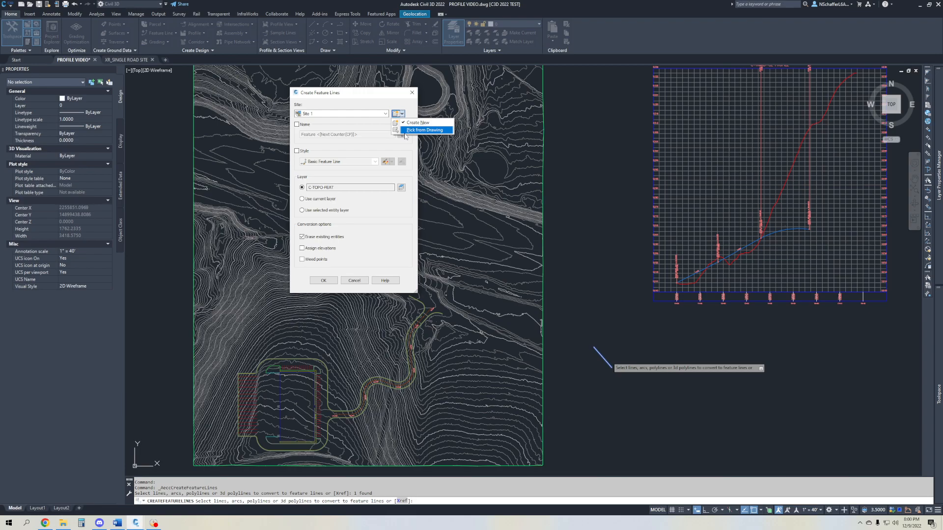
pyautogui.click(354, 280)
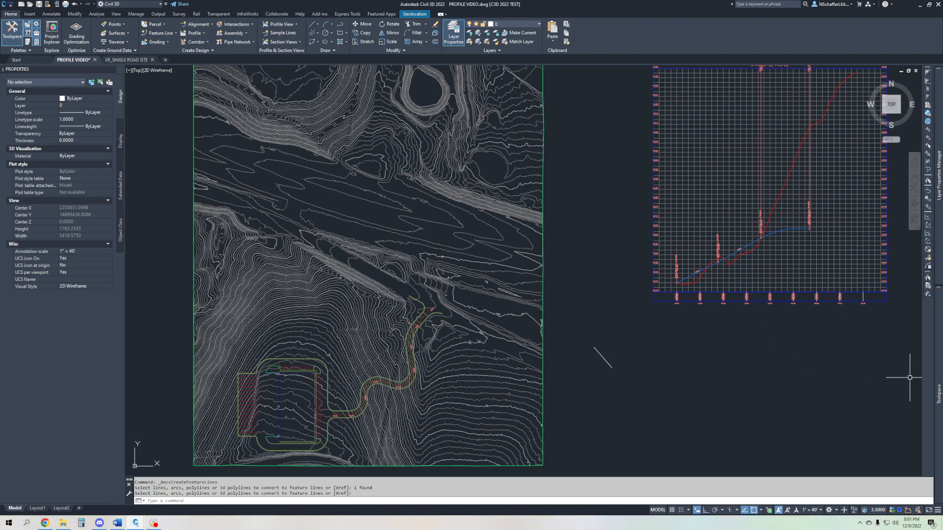
# Examine which object collections Site 1 contains in the PROFILE VIDEO drawing, including its alignment types
pyautogui.moveTo(935, 381)
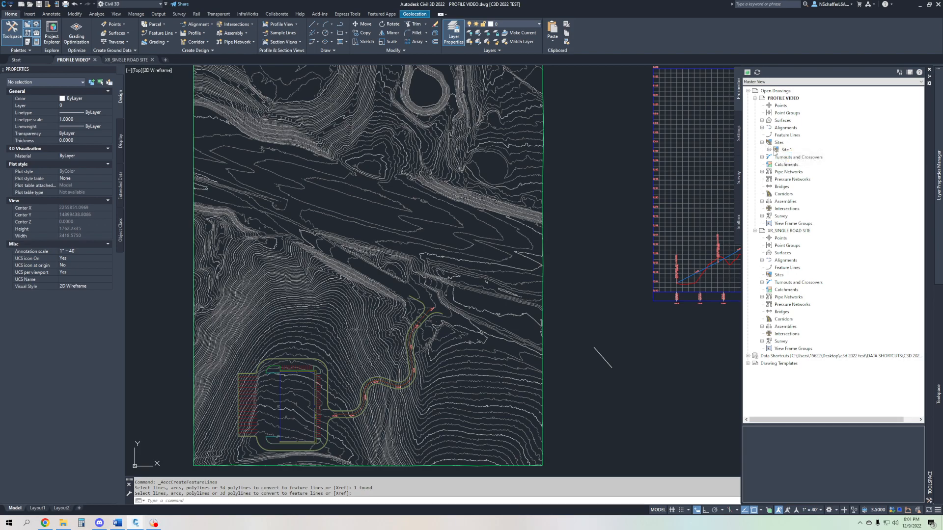
pyautogui.click(769, 151)
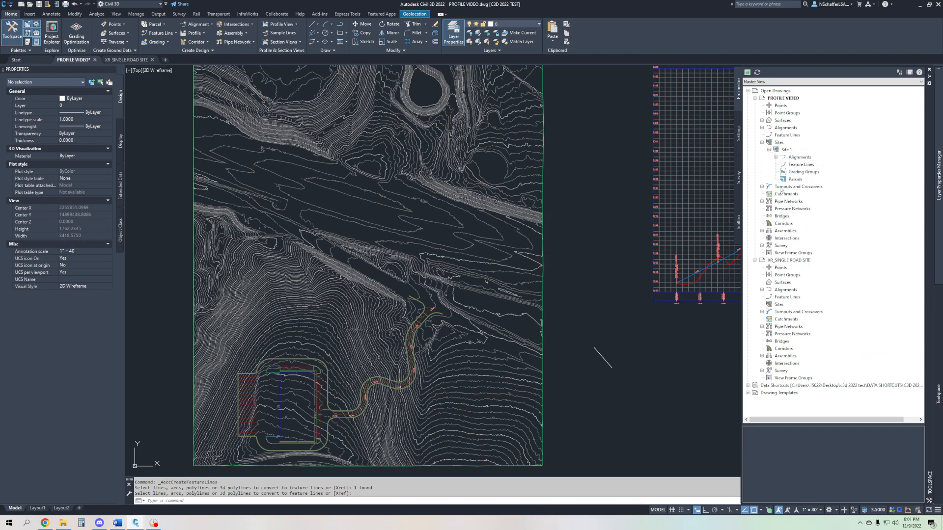
pyautogui.click(775, 157)
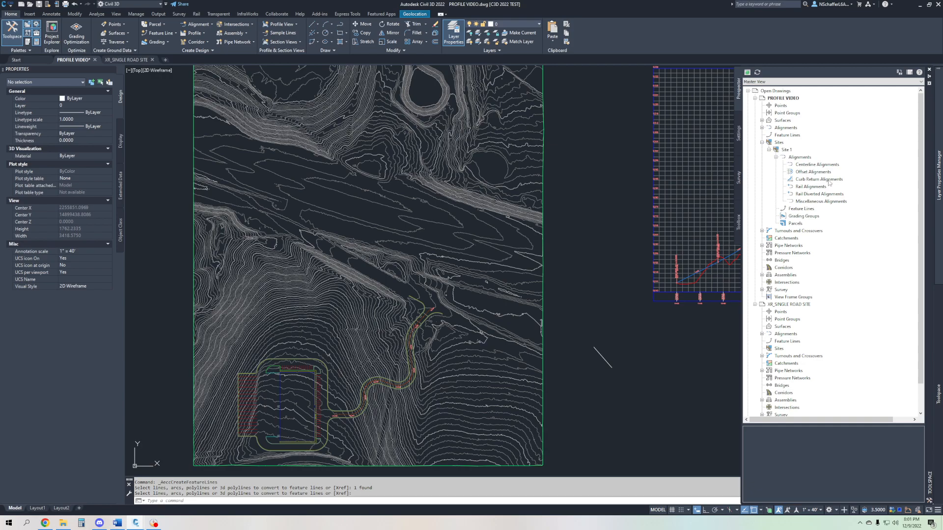
pyautogui.click(776, 157)
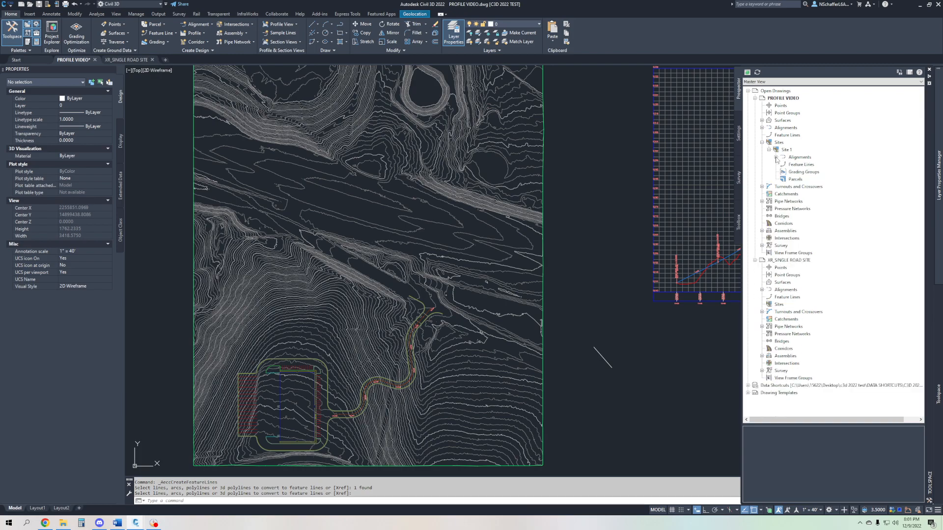
pyautogui.click(769, 150)
pyautogui.click(762, 143)
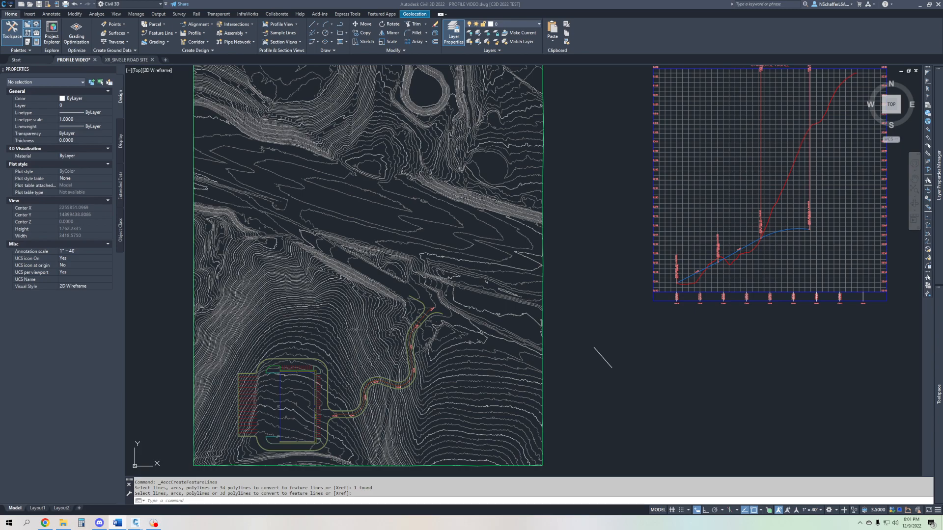
# Draw a rectangle enclosing the parking area and access road, with object snap turned off
pyautogui.click(670, 365)
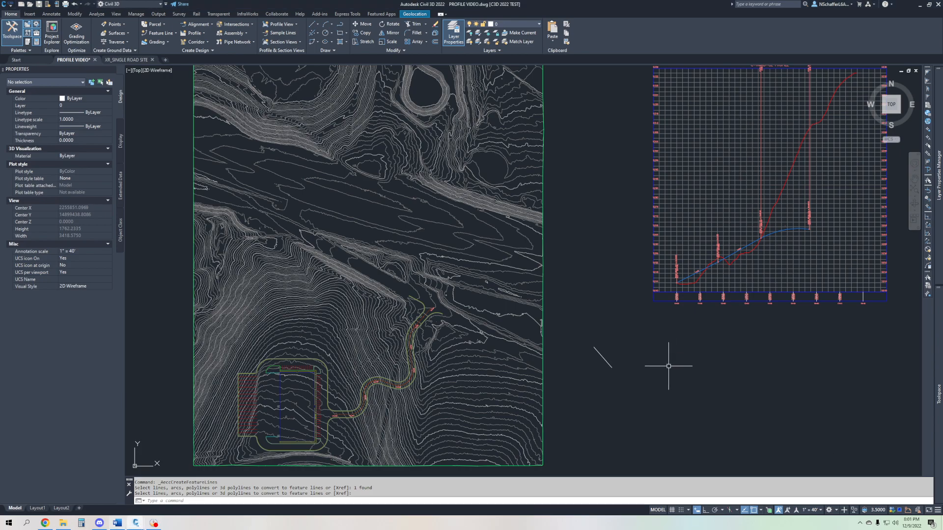
pyautogui.write('REC')
pyautogui.press('Return')
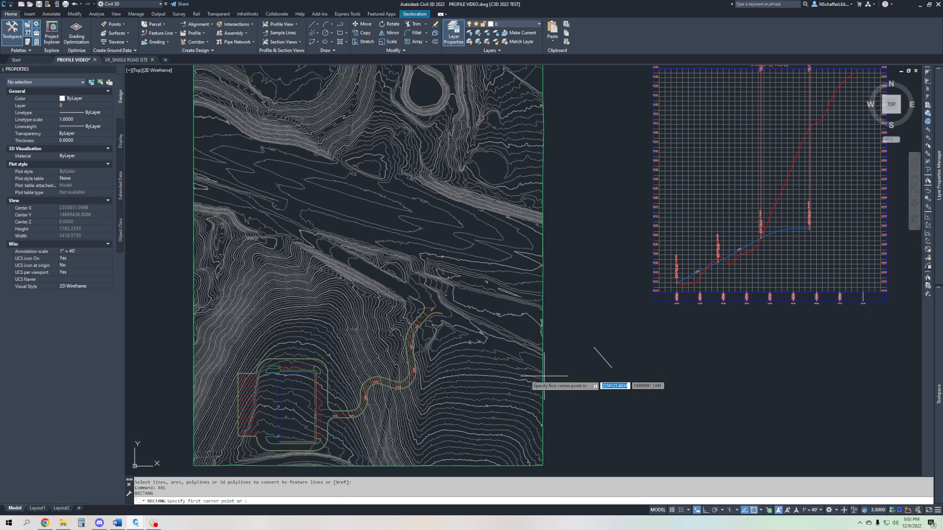
pyautogui.moveTo(245, 436); pyautogui.dragTo(266, 390, button='middle')
pyautogui.click(248, 434)
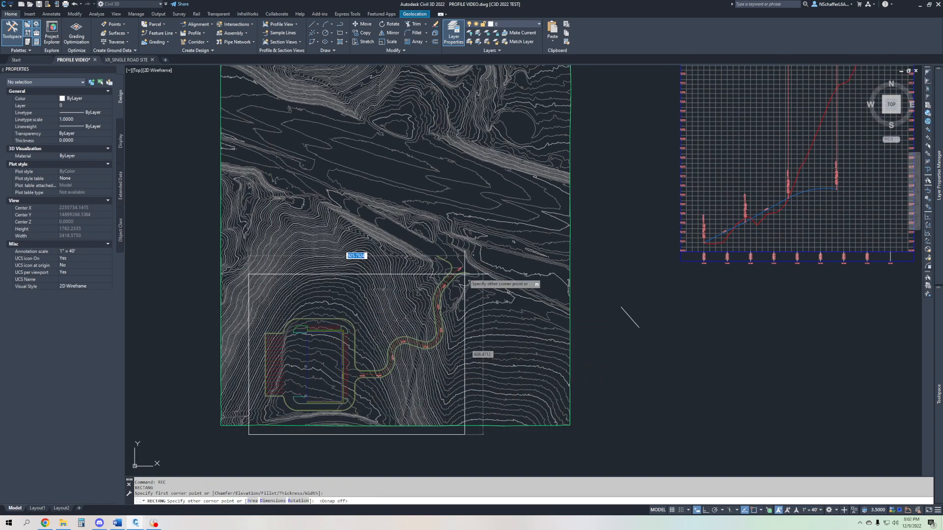
pyautogui.scroll(2, 484, 274)
pyautogui.press('F3')
pyautogui.click(493, 243)
pyautogui.scroll(-2, 376, 329)
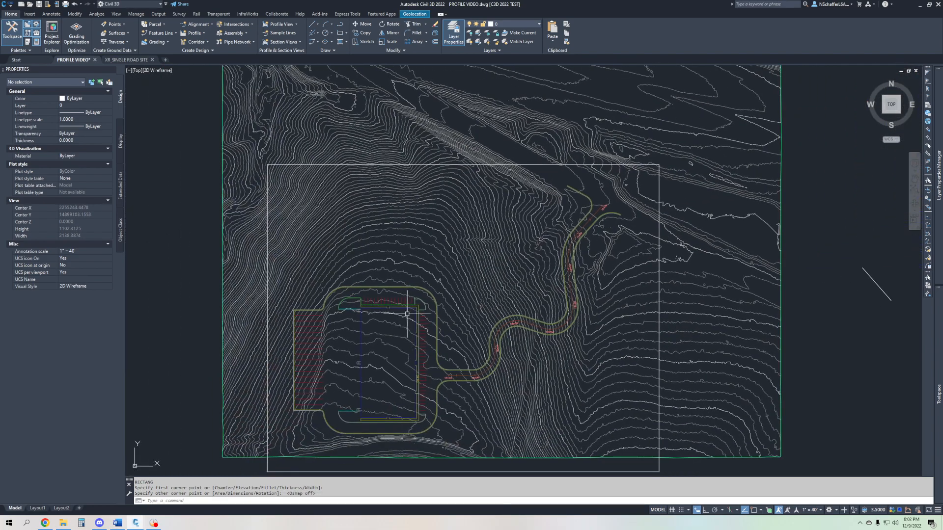
# Select the external reference holding the road and parking layout to inspect its extent, then clear the selection
pyautogui.scroll(6, 389, 295)
pyautogui.click(393, 302)
pyautogui.scroll(-5, 491, 335)
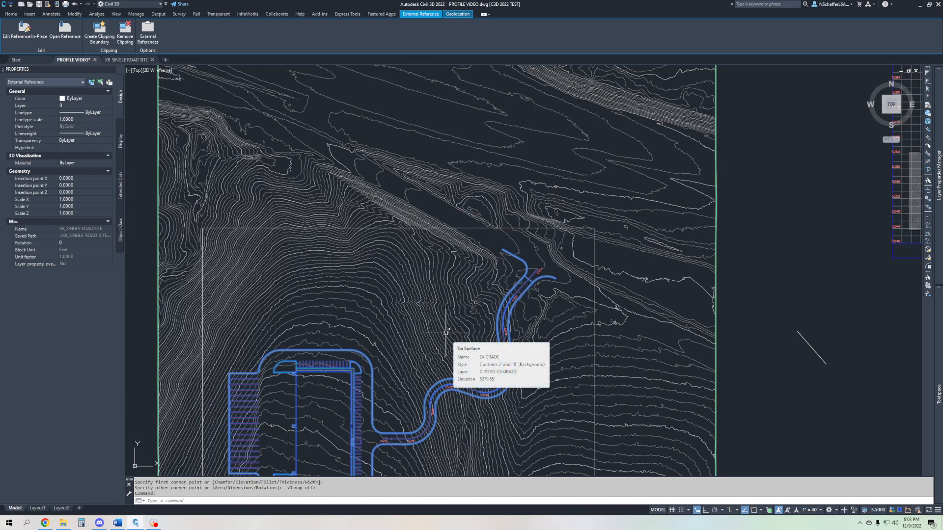
pyautogui.press('Escape')
# Set the color of the rectangle around the site to Red
pyautogui.moveTo(345, 396)
pyautogui.mouseDown(button='middle')
pyautogui.moveTo(334, 309)
pyautogui.moveTo(342, 306)
pyautogui.mouseUp(button='middle')
pyautogui.click(349, 441)
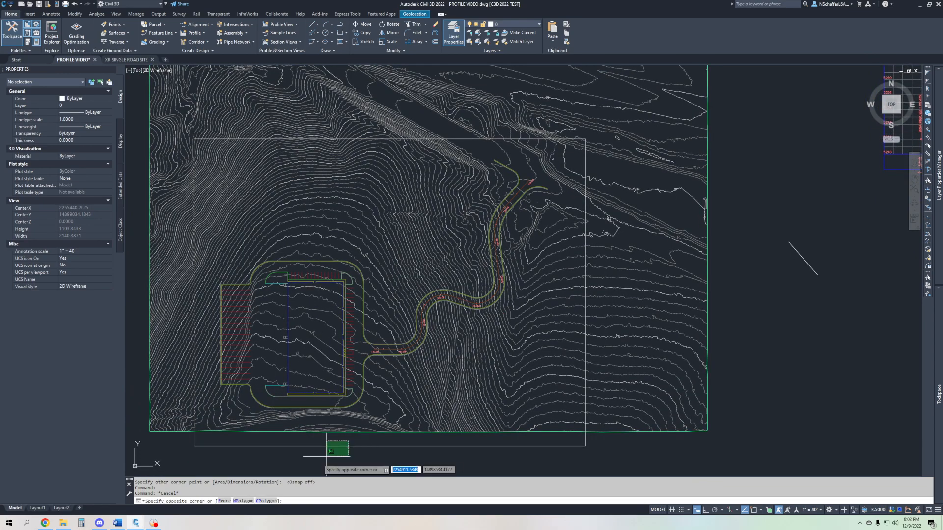
pyautogui.click(326, 456)
pyautogui.click(85, 97)
pyautogui.click(85, 97)
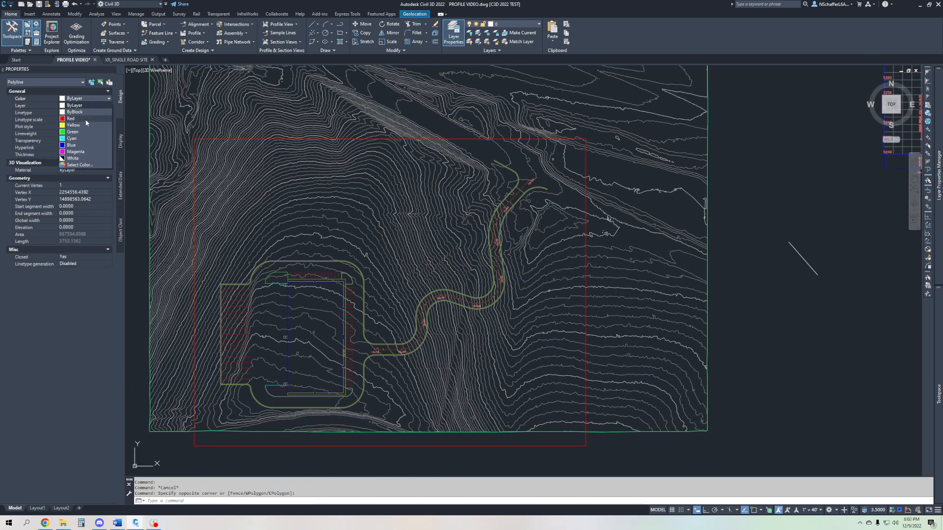
pyautogui.click(86, 120)
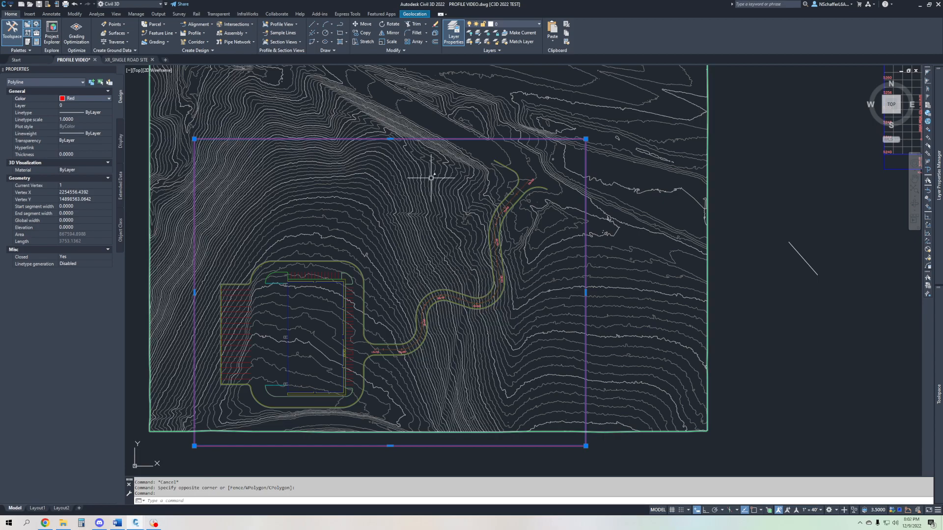
pyautogui.click(672, 455)
pyautogui.press('Escape')
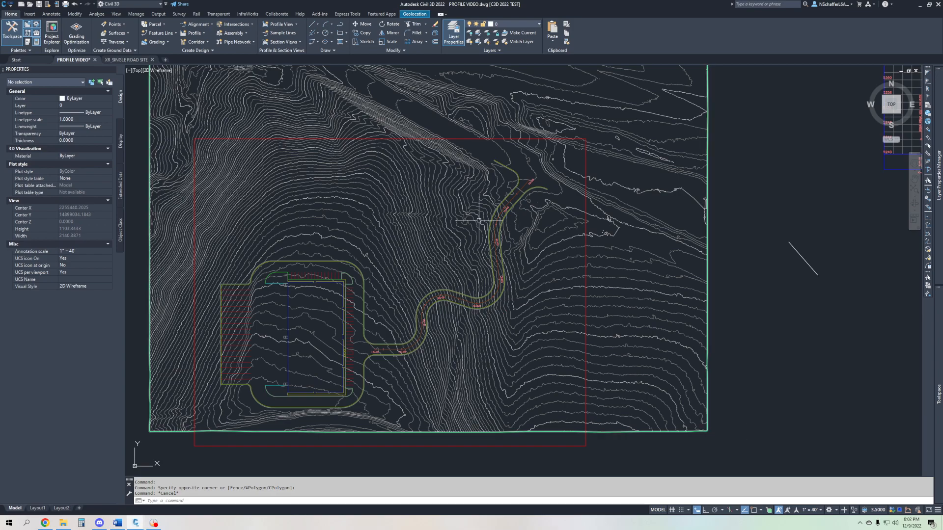
# Examine the end of the northwest curb lines at the road entrance near station 10+00
pyautogui.scroll(14, 491, 182)
pyautogui.moveTo(479, 186); pyautogui.dragTo(410, 204, button='middle')
pyautogui.scroll(-4, 410, 203)
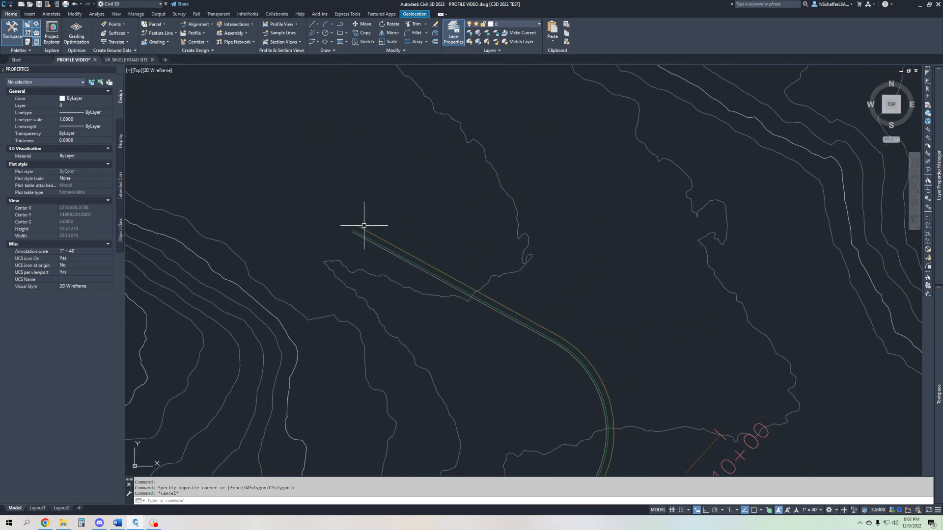
pyautogui.moveTo(538, 326); pyautogui.dragTo(515, 300, button='middle')
pyautogui.moveTo(518, 432)
pyautogui.mouseDown(button='middle')
pyautogui.moveTo(556, 287)
pyautogui.moveTo(510, 245)
pyautogui.moveTo(512, 305)
pyautogui.mouseUp(button='middle')
pyautogui.moveTo(388, 164)
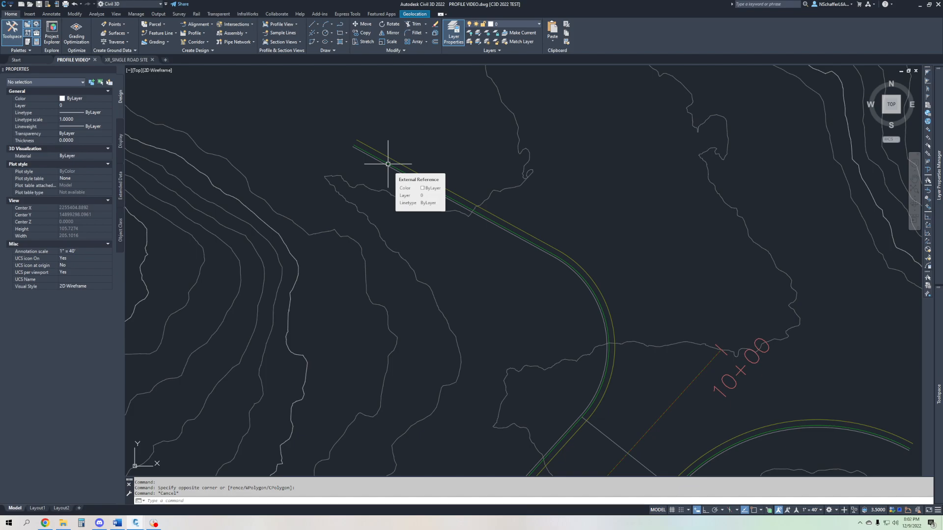
pyautogui.scroll(6, 350, 147)
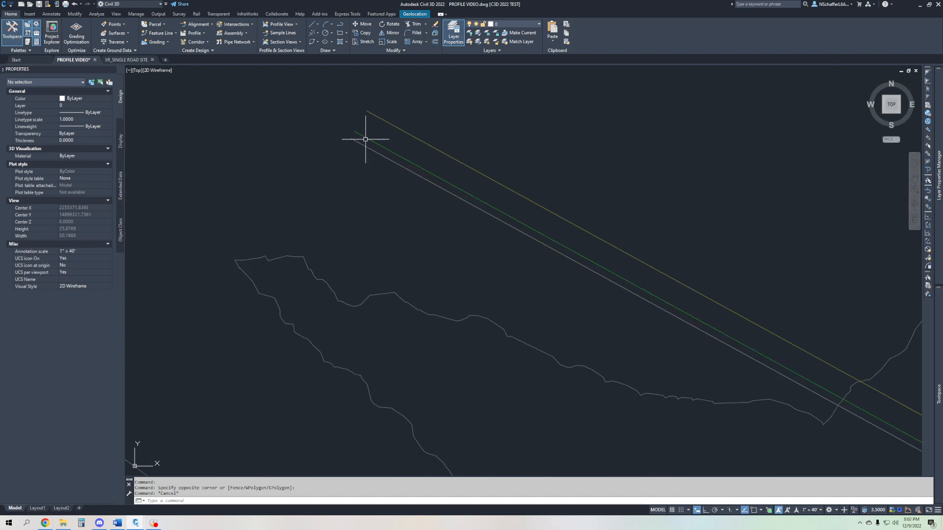
pyautogui.moveTo(364, 140)
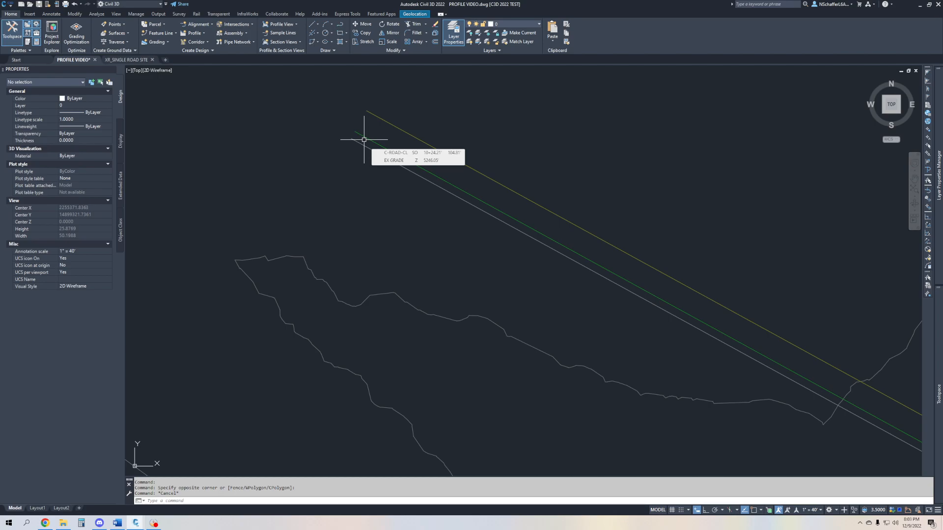
# Examine the access road as a whole and the northwest curb return where the line crosses the road
pyautogui.scroll(-10, 419, 206)
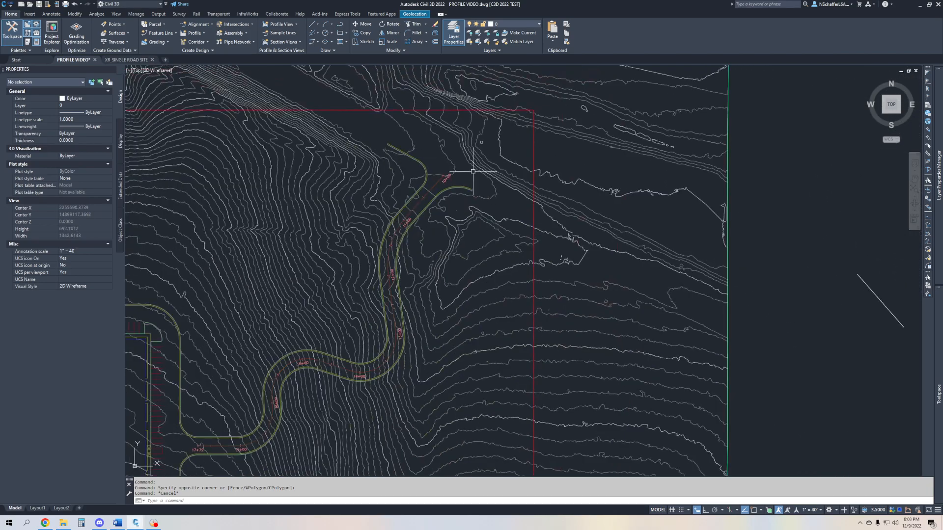
pyautogui.scroll(4, 485, 177)
pyautogui.scroll(6, 539, 221)
pyautogui.scroll(-4, 602, 186)
pyautogui.scroll(-7, 532, 222)
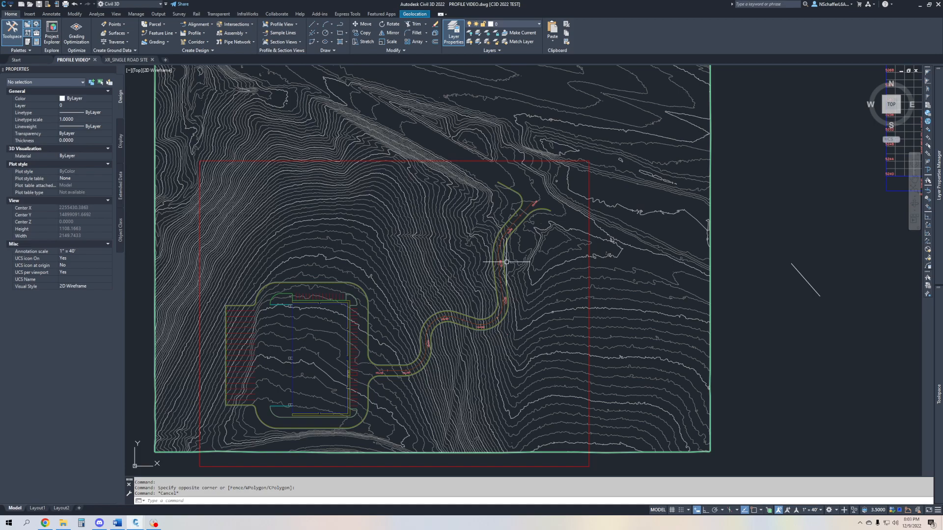
pyautogui.moveTo(404, 320)
pyautogui.scroll(10, 539, 200)
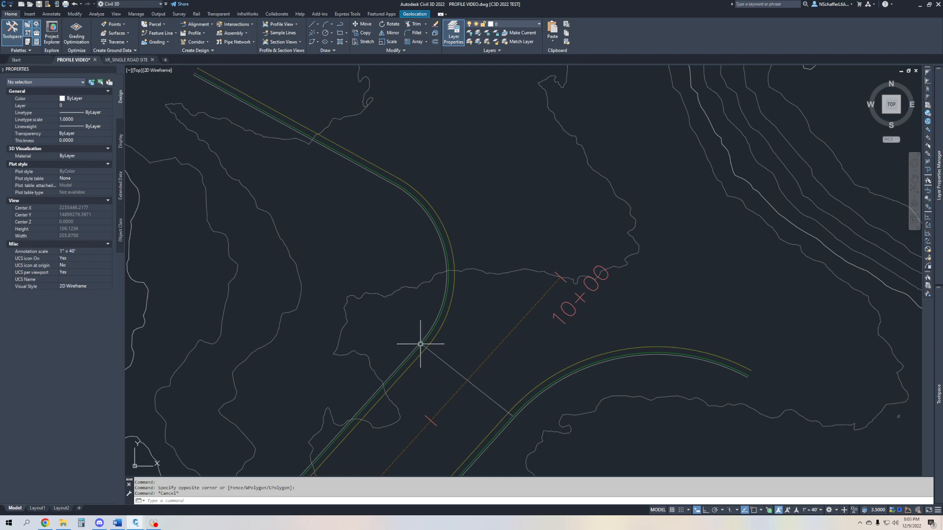
pyautogui.moveTo(421, 323)
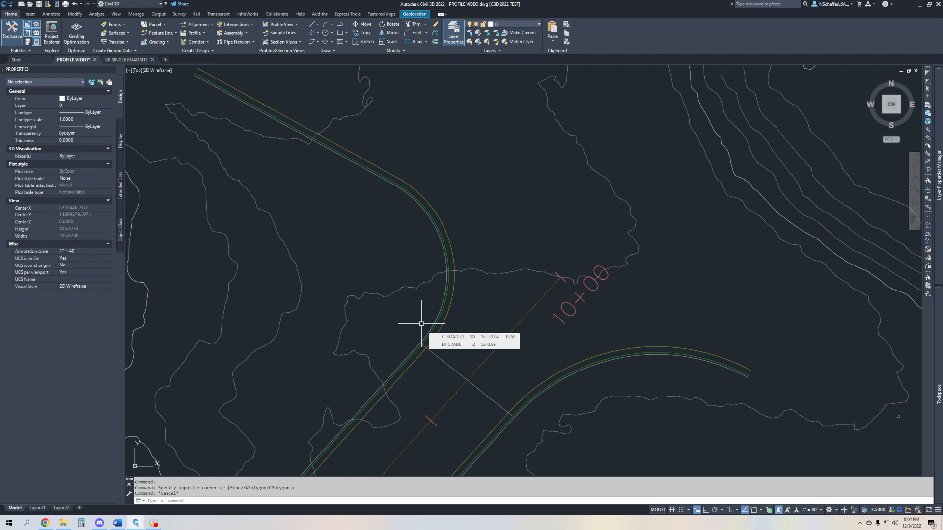
pyautogui.moveTo(337, 138); pyautogui.dragTo(347, 152, button='middle')
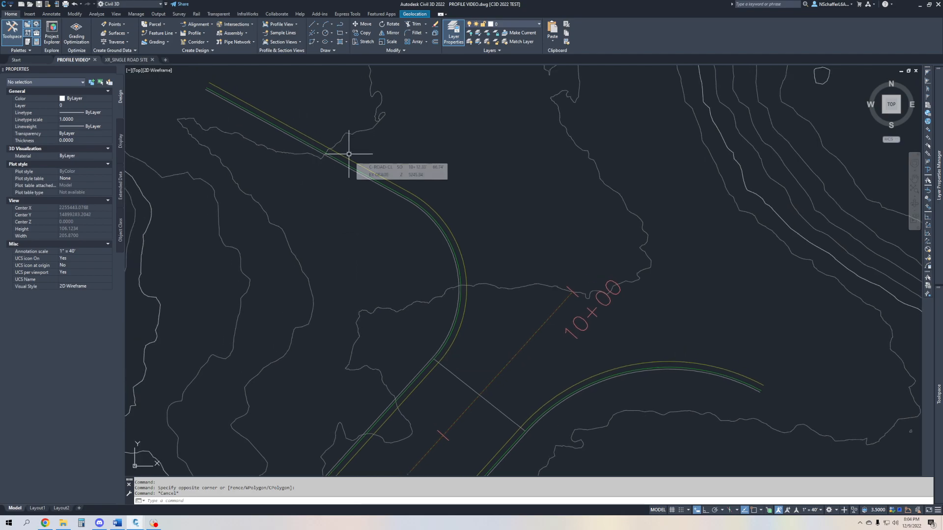
pyautogui.write('PL')
pyautogui.press('Return')
pyautogui.scroll(5, 211, 104)
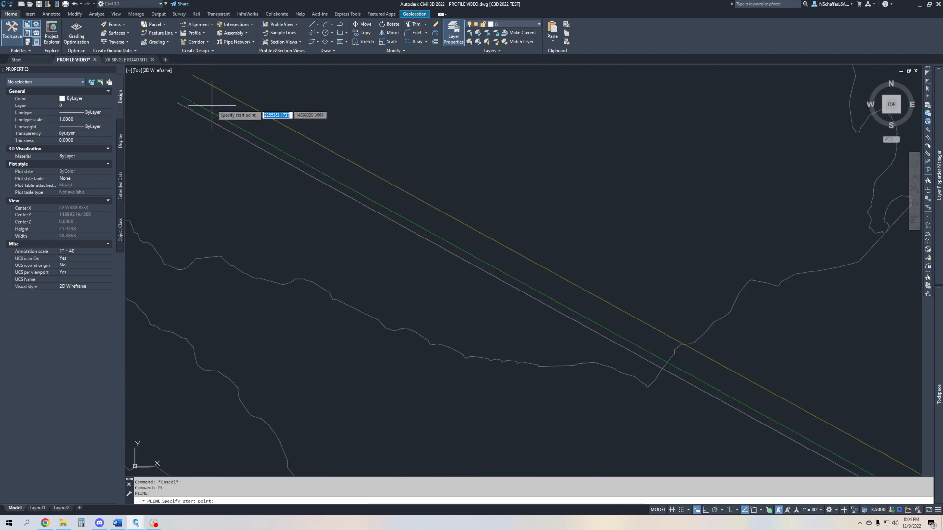
pyautogui.press('Escape')
pyautogui.press('Escape')
pyautogui.scroll(-4, 355, 156)
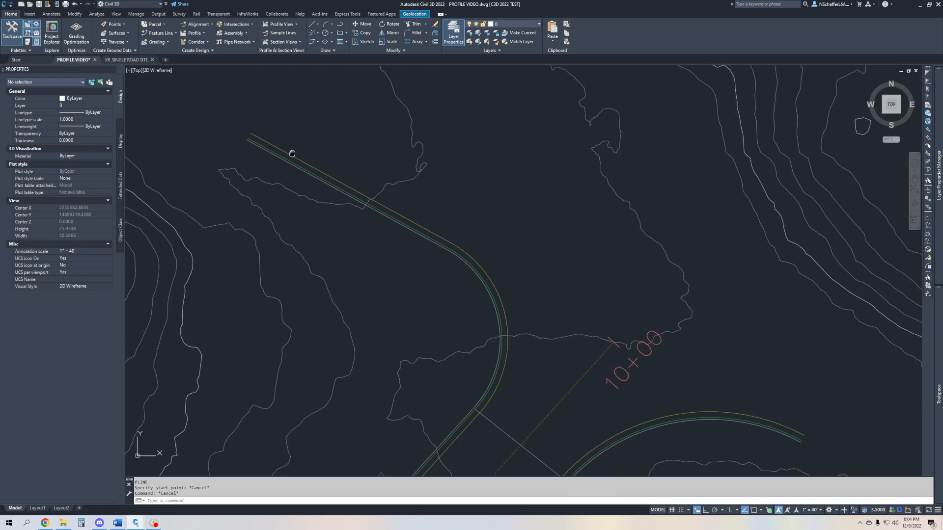
# Copy the three curb lines of the northwest return out of the external reference with NCOPY
pyautogui.write('NCOPY')
pyautogui.press('Return')
pyautogui.click(403, 217)
pyautogui.scroll(4, 428, 234)
pyautogui.click(426, 244)
pyautogui.click(426, 243)
pyautogui.press('Escape')
# Draw a short polyline from the yellow curb line's intersection with the road cross line, perpendicular to the white curb line
pyautogui.scroll(-2, 577, 320)
pyautogui.moveTo(576, 320); pyautogui.dragTo(525, 226, button='middle')
pyautogui.scroll(-1, 526, 226)
pyautogui.scroll(3, 512, 332)
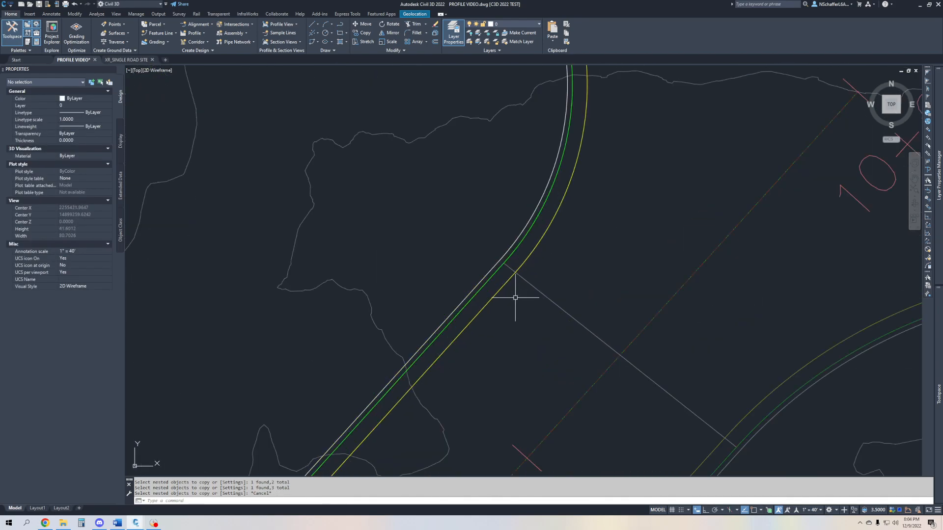
pyautogui.write('PL')
pyautogui.press('Return')
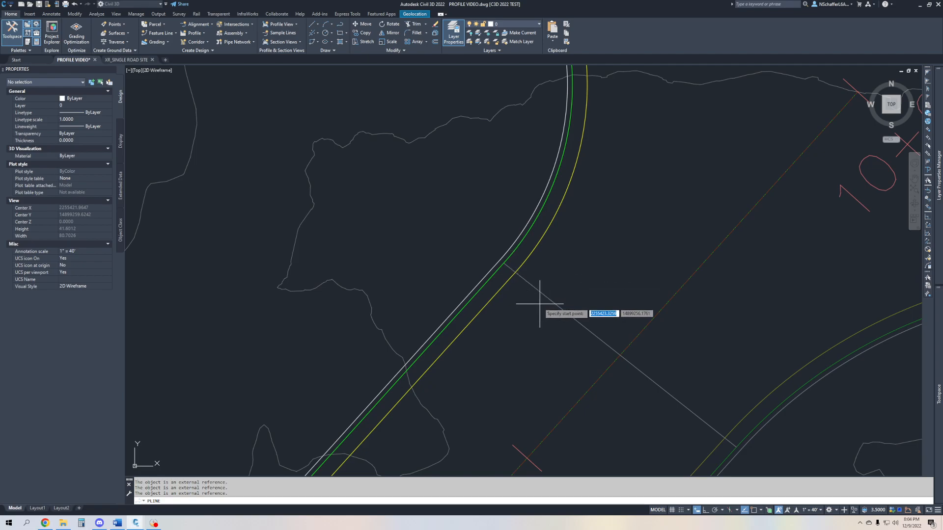
pyautogui.write('INT')
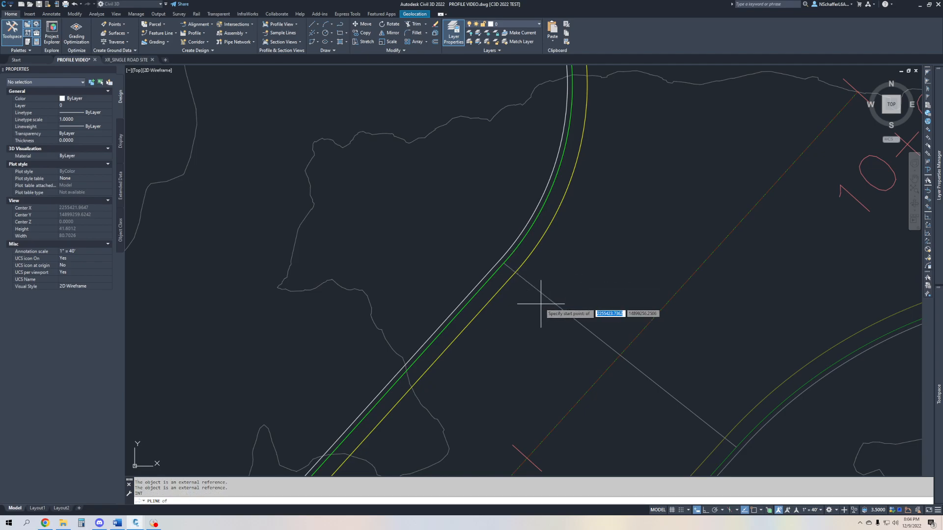
pyautogui.press('Return')
pyautogui.click(512, 275)
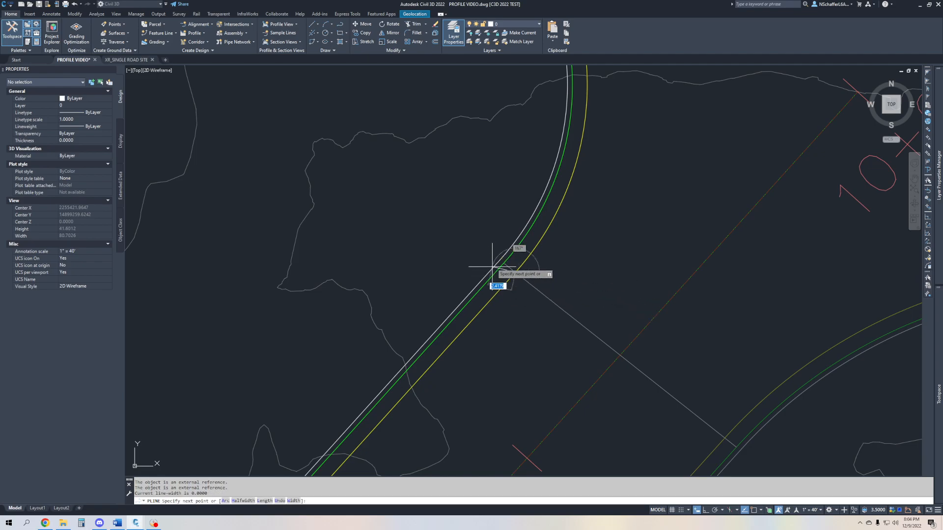
pyautogui.write('PER')
pyautogui.press('Return')
pyautogui.click(499, 259)
pyautogui.press('Escape')
# Trim the three copied curb lines southwest of the short polyline, using it as the cutting edge
pyautogui.write('TR')
pyautogui.press('Return')
pyautogui.click(509, 268)
pyautogui.press('Return')
pyautogui.click(502, 287)
pyautogui.click(492, 282)
pyautogui.click(484, 280)
pyautogui.press('Escape')
# Erase the short cutting polyline at the trimmed end of the curb lines
pyautogui.scroll(-2, 494, 305)
pyautogui.scroll(4, 486, 305)
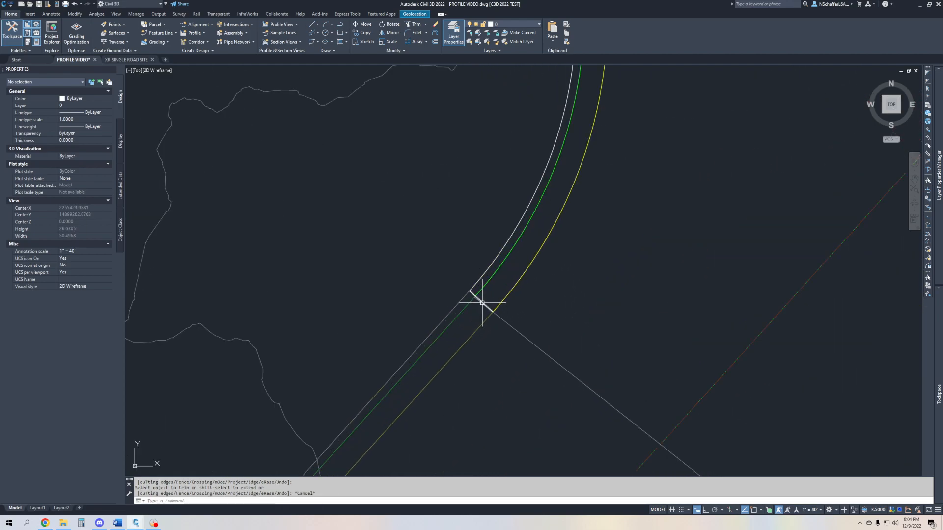
pyautogui.click(481, 302)
pyautogui.press('Delete')
# Unload the XR_SINGLE ROAD SITE external reference so only the copied curb lines are displayed
pyautogui.scroll(-2, 532, 315)
pyautogui.moveTo(532, 315); pyautogui.dragTo(525, 269, button='middle')
pyautogui.scroll(-5, 522, 361)
pyautogui.moveTo(396, 214); pyautogui.dragTo(411, 210, button='middle')
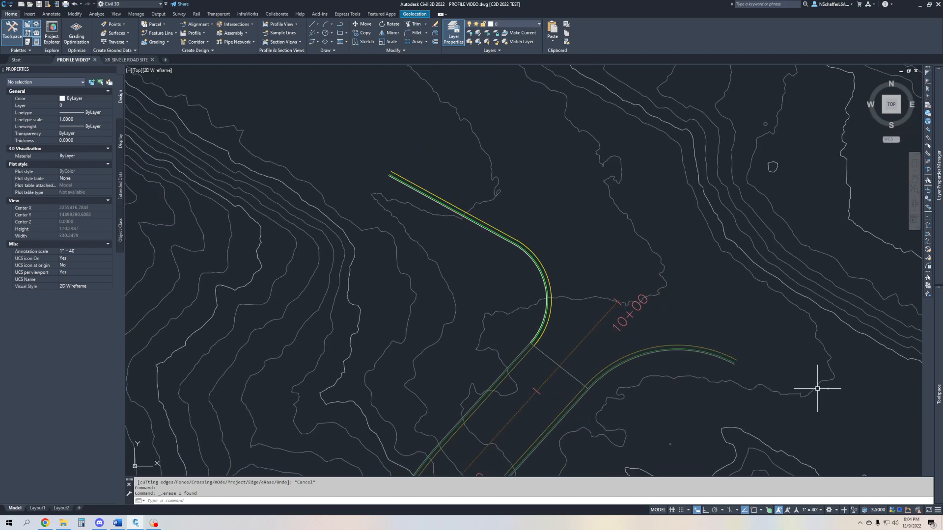
pyautogui.moveTo(938, 396)
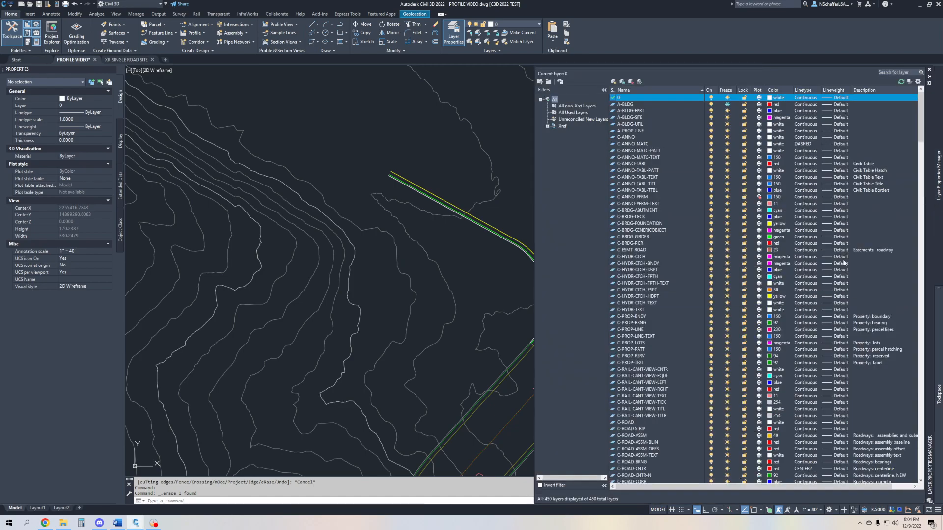
pyautogui.click(377, 141)
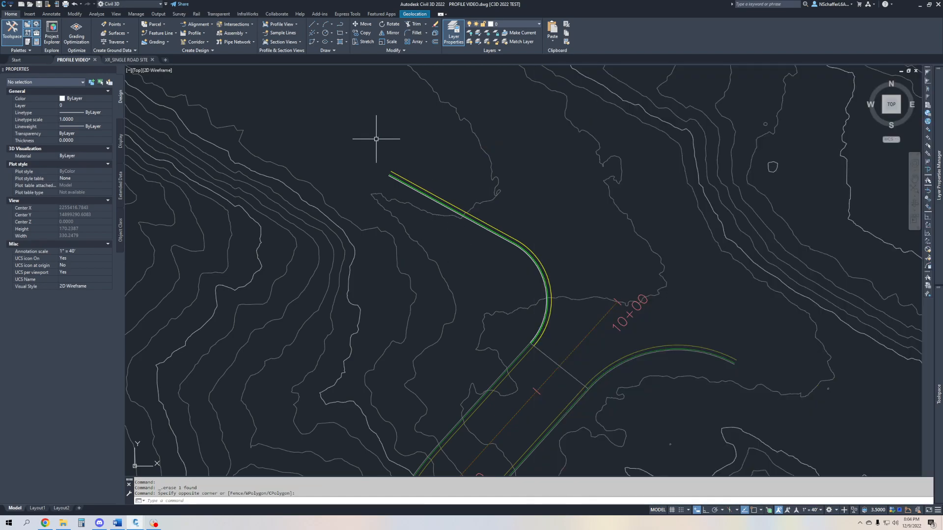
pyautogui.press('Return')
pyautogui.rightClick(784, 117)
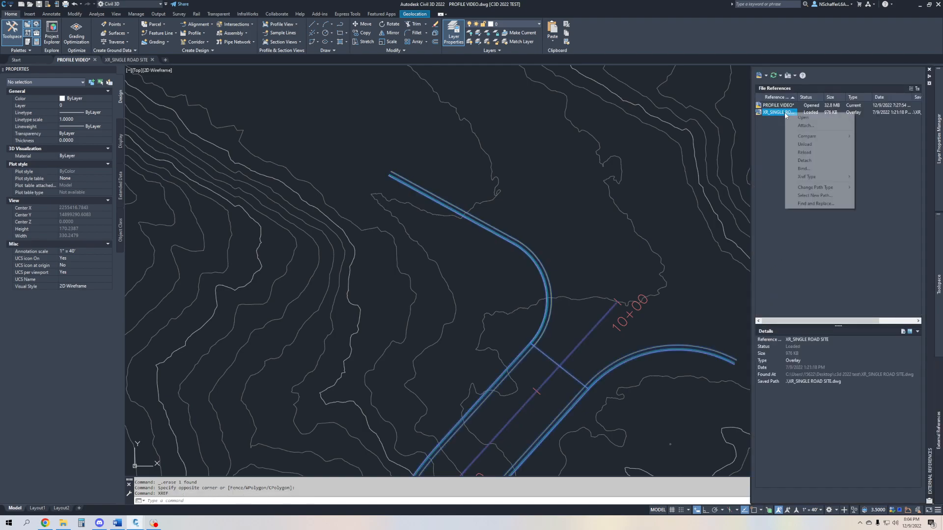
pyautogui.click(805, 145)
pyautogui.moveTo(610, 290); pyautogui.dragTo(469, 237, button='middle')
pyautogui.scroll(-2, 467, 236)
pyautogui.scroll(3, 464, 235)
pyautogui.scroll(-1, 483, 234)
pyautogui.press('Escape')
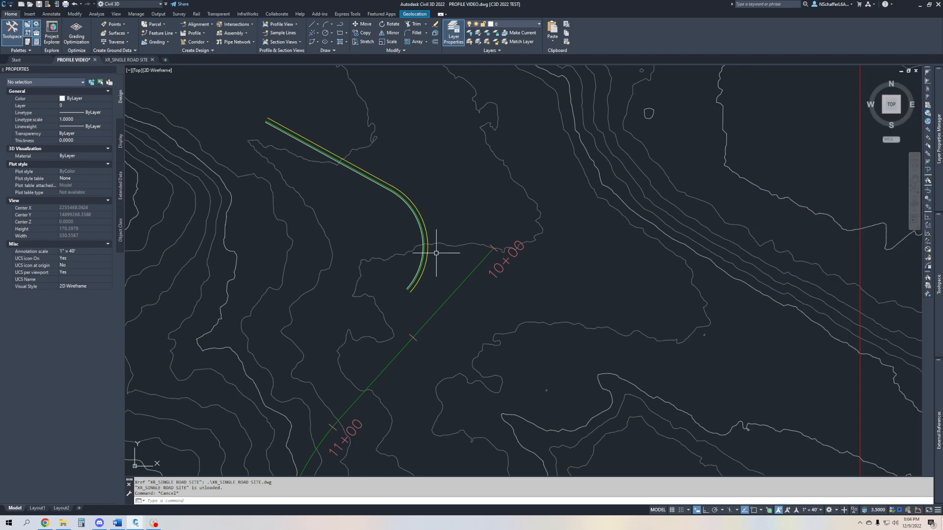
# Start Create Feature Lines from Objects and select the three curb lines of the northwest return for conversion
pyautogui.scroll(4, 270, 109)
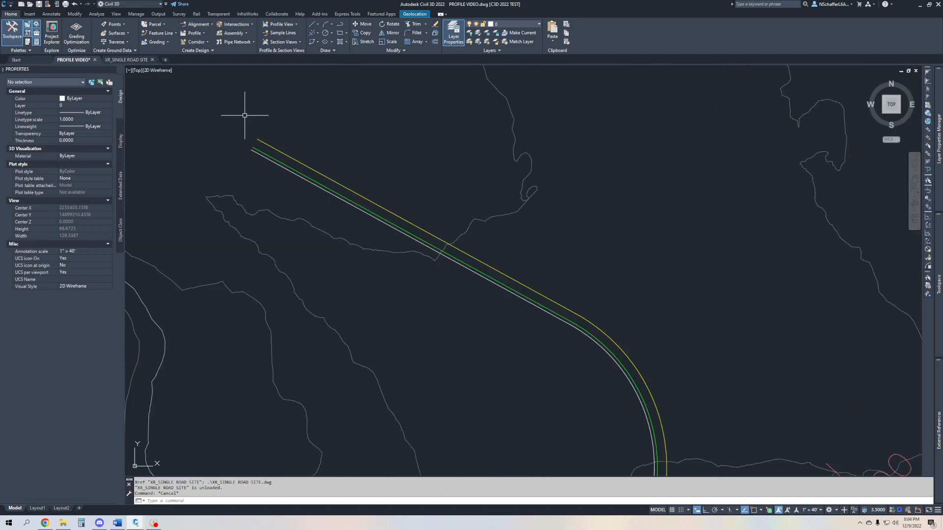
pyautogui.click(166, 34)
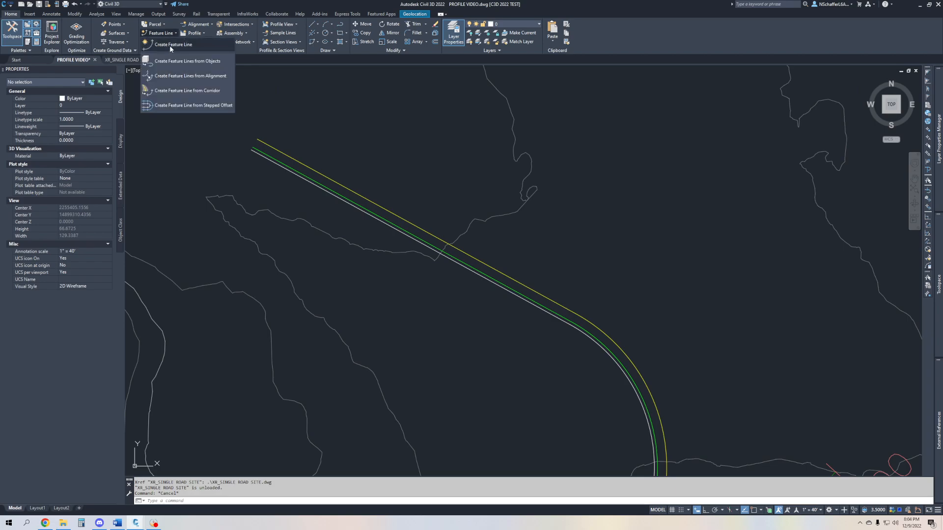
pyautogui.click(189, 63)
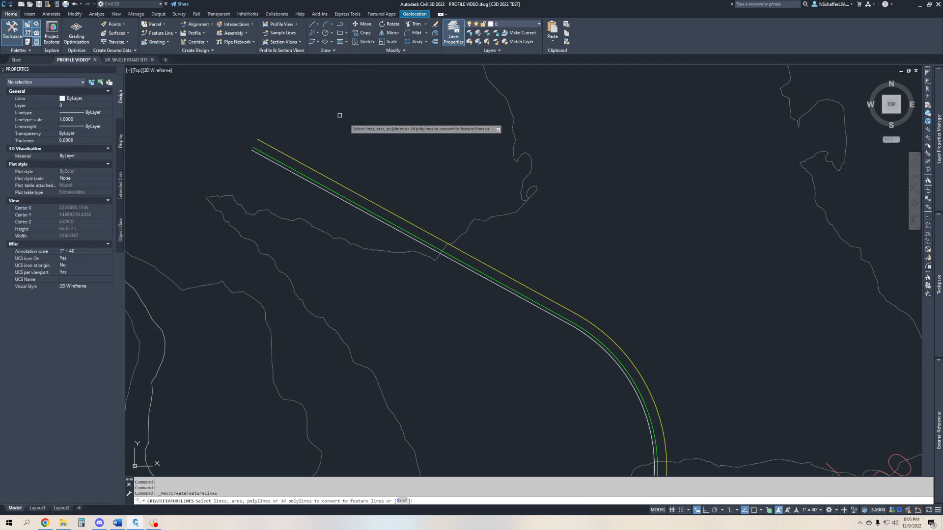
pyautogui.click(363, 199)
pyautogui.click(361, 206)
pyautogui.click(365, 210)
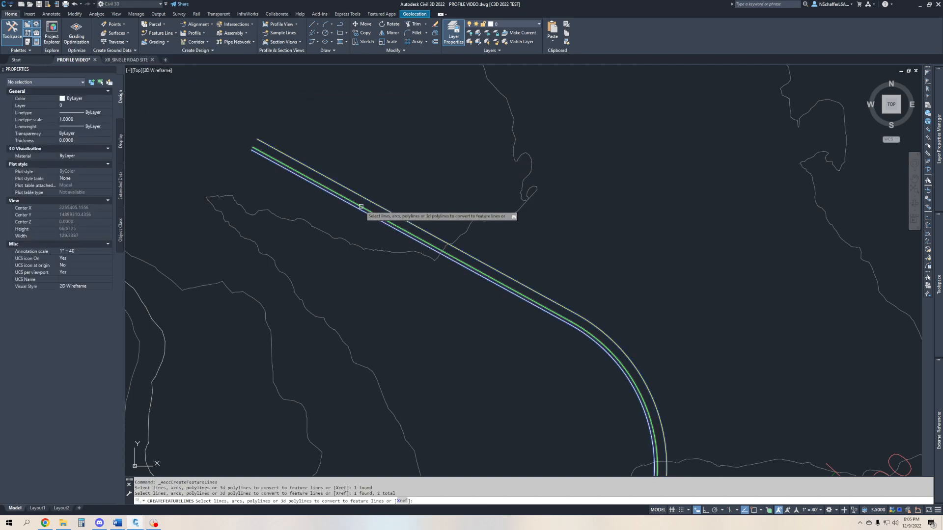
pyautogui.scroll(-4, 407, 190)
pyautogui.scroll(2, 438, 316)
pyautogui.moveTo(368, 178); pyautogui.dragTo(399, 238, button='middle')
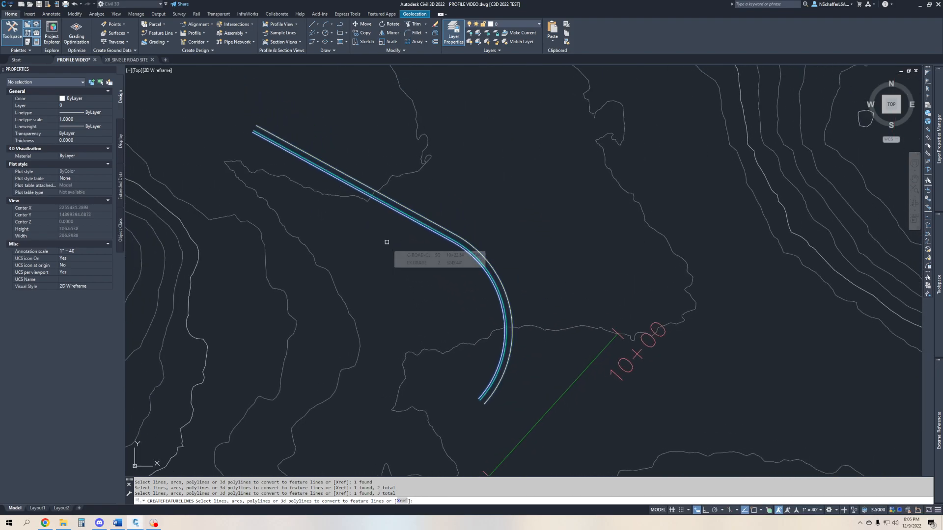
pyautogui.press('Return')
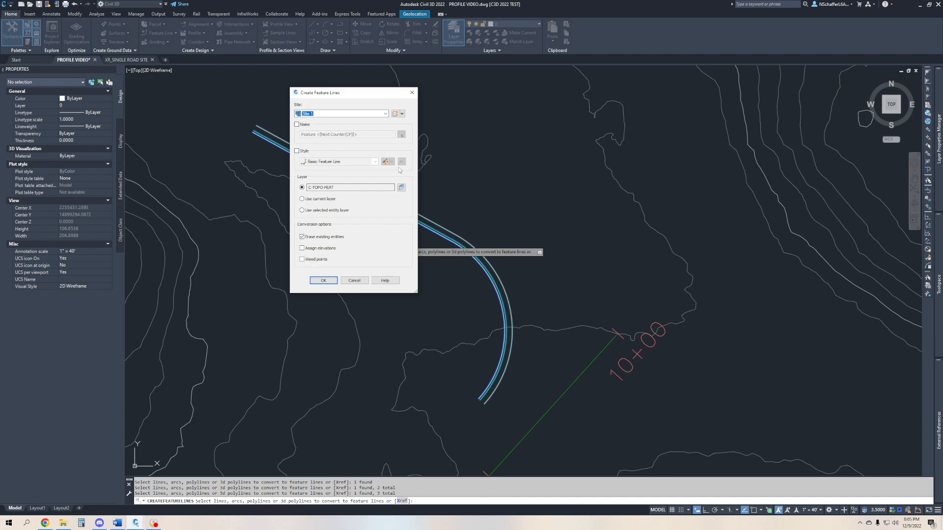
# Create a new site named FEAT_GRAD and convert the three selected lines to feature lines in it
pyautogui.click(403, 114)
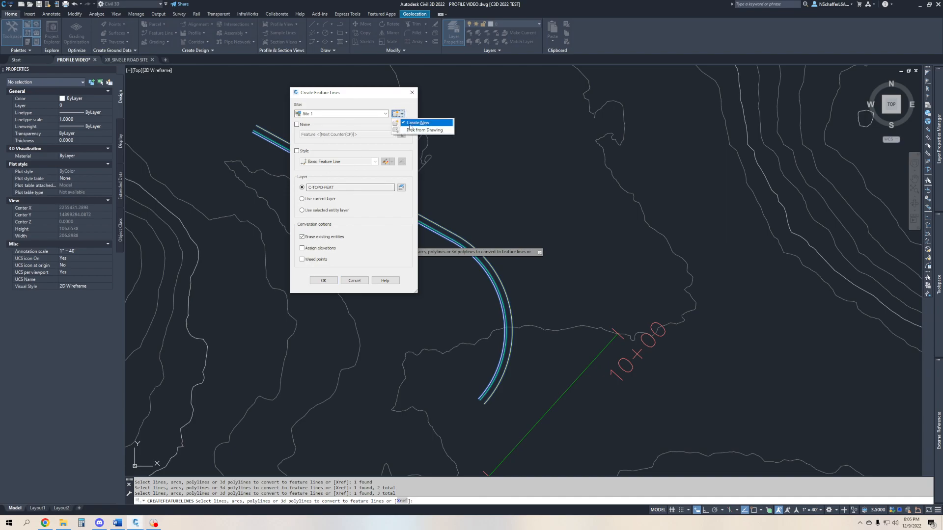
pyautogui.click(415, 123)
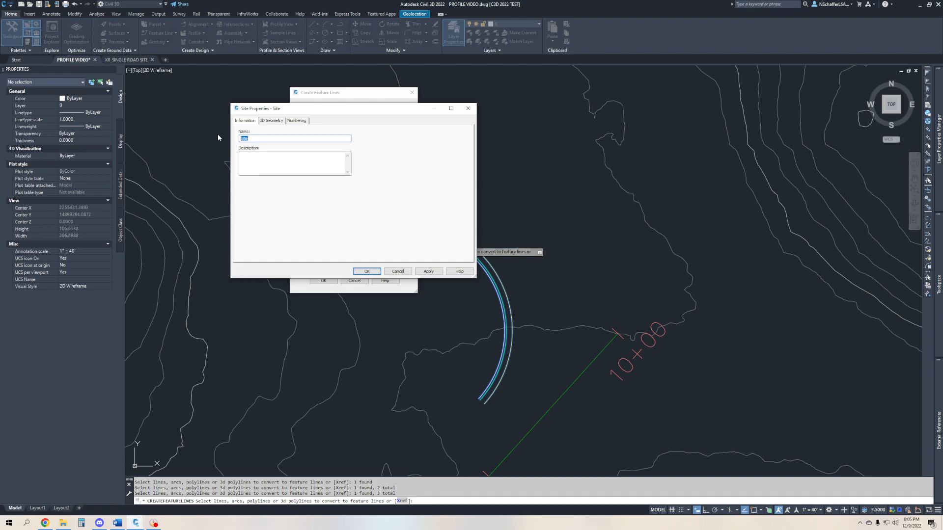
pyautogui.write('FEAT_GRAD')
pyautogui.click(367, 272)
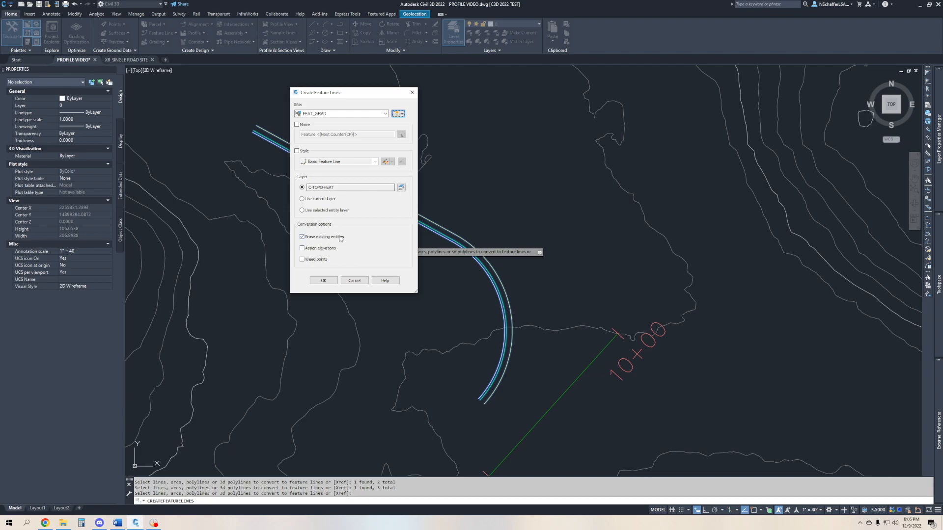
pyautogui.click(323, 280)
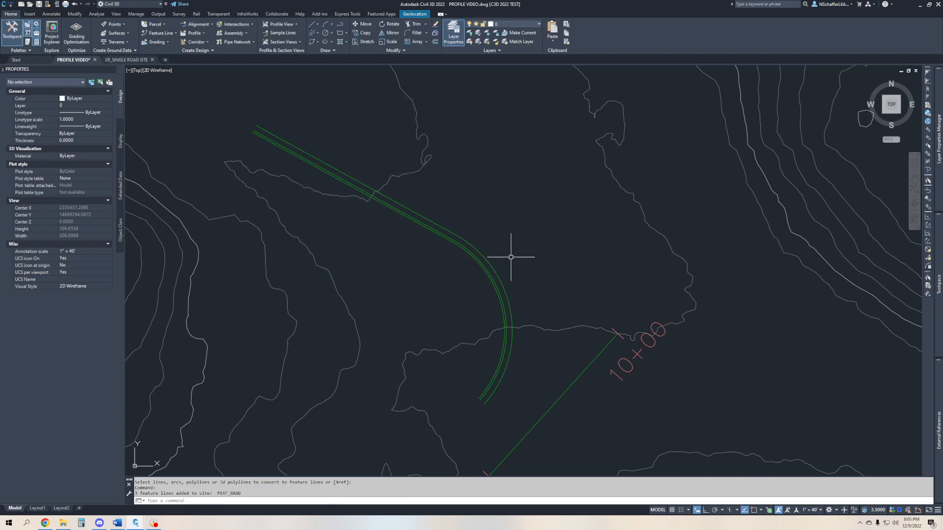
# Review the available feature line styles and assign Basic Feature Line to the middle curb feature line
pyautogui.moveTo(510, 262); pyautogui.dragTo(440, 280)
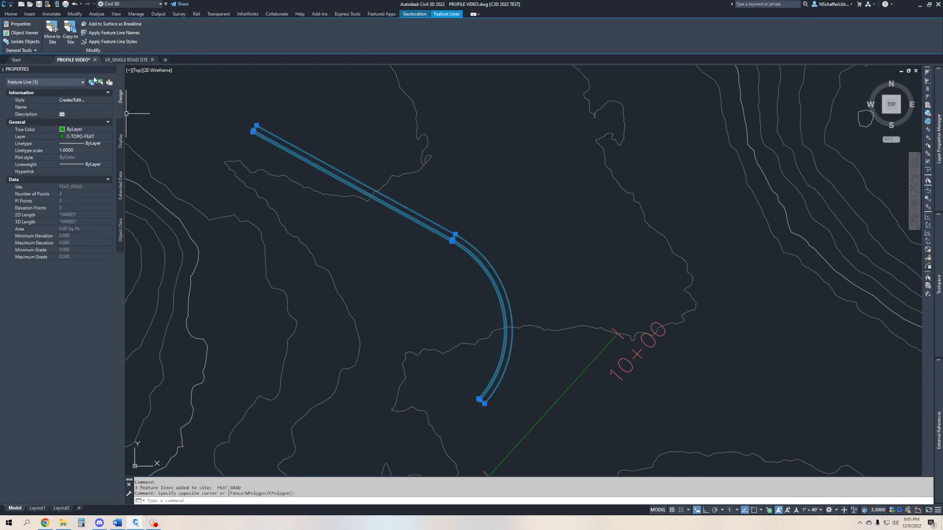
pyautogui.press('Escape')
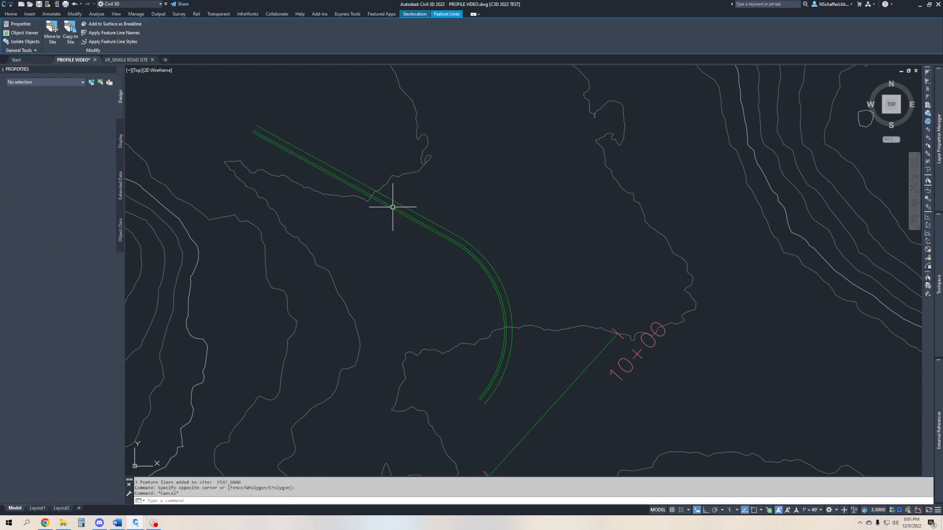
pyautogui.scroll(4, 520, 257)
pyautogui.click(478, 264)
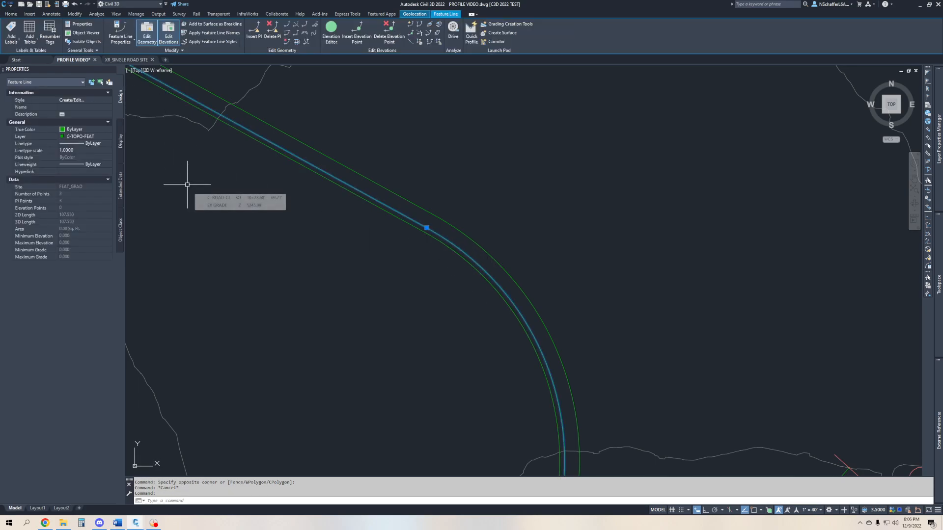
pyautogui.click(100, 100)
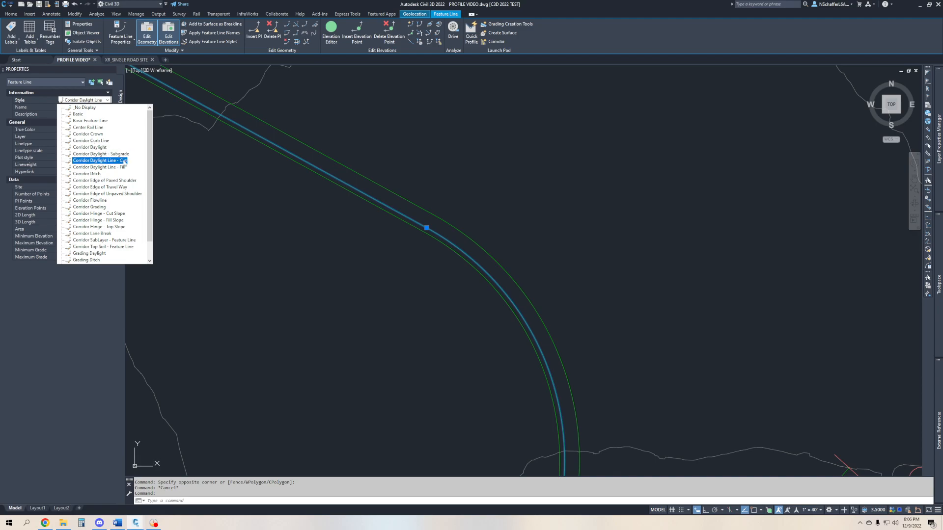
pyautogui.scroll(-1, 100, 189)
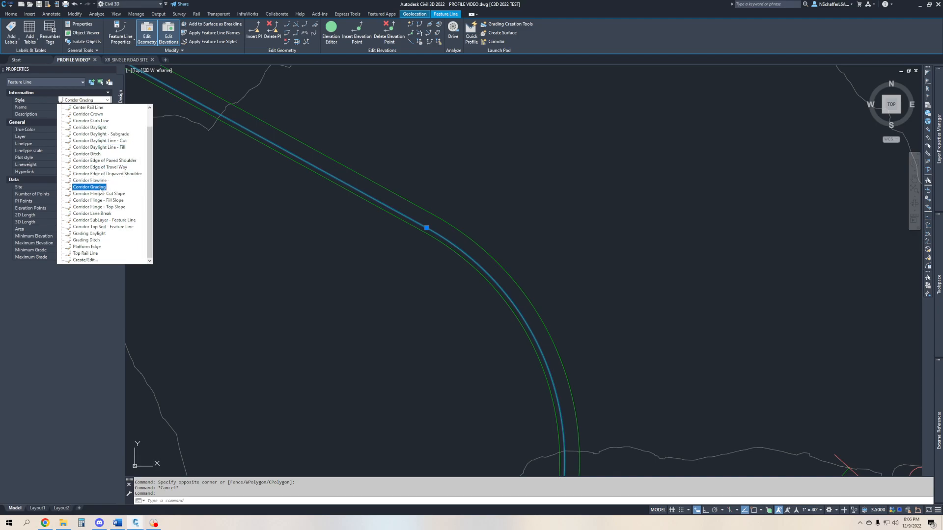
pyautogui.scroll(1, 97, 198)
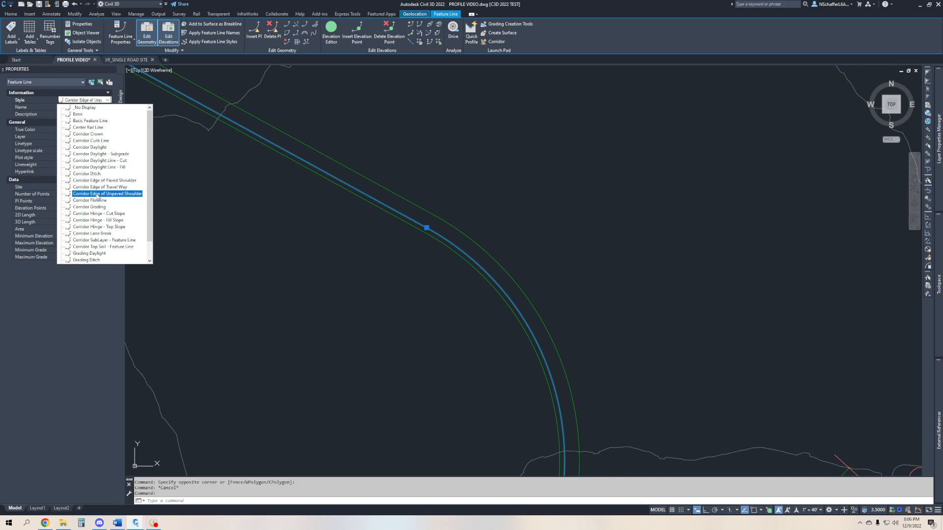
pyautogui.click(96, 124)
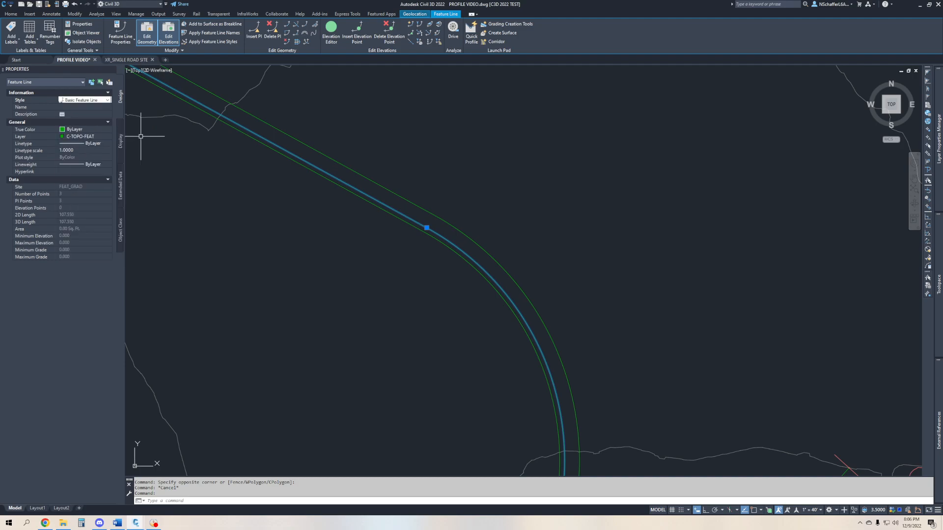
pyautogui.press('Escape')
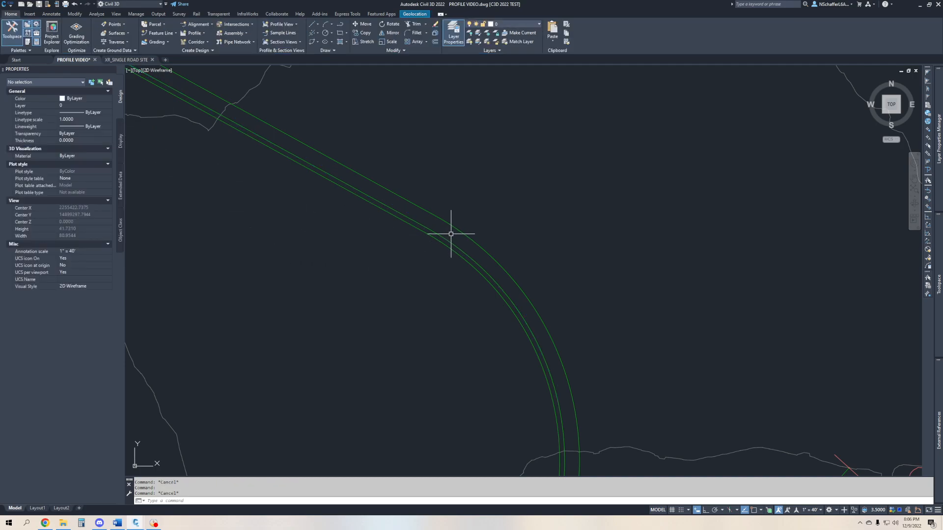
# Set the style of the middle curb feature line to Basic
pyautogui.click(440, 236)
pyautogui.click(84, 100)
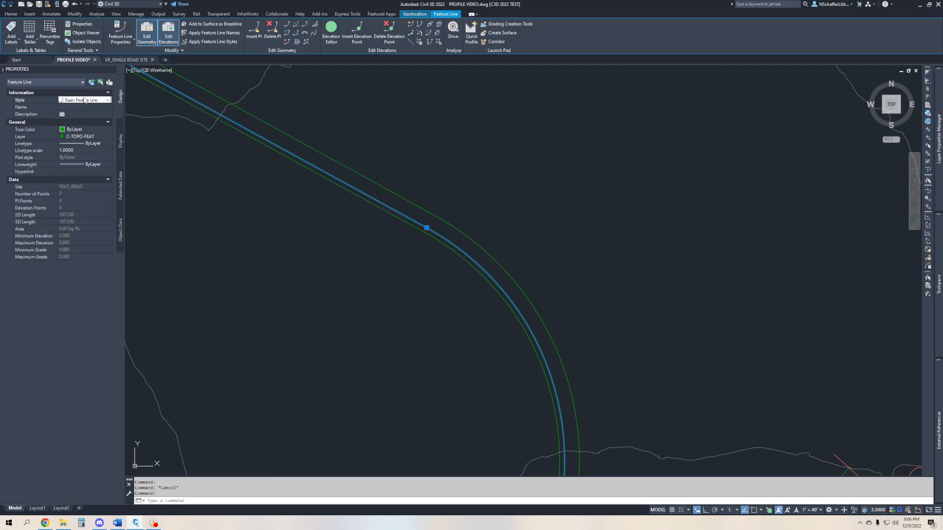
pyautogui.click(83, 100)
pyautogui.click(90, 114)
pyautogui.press('Escape')
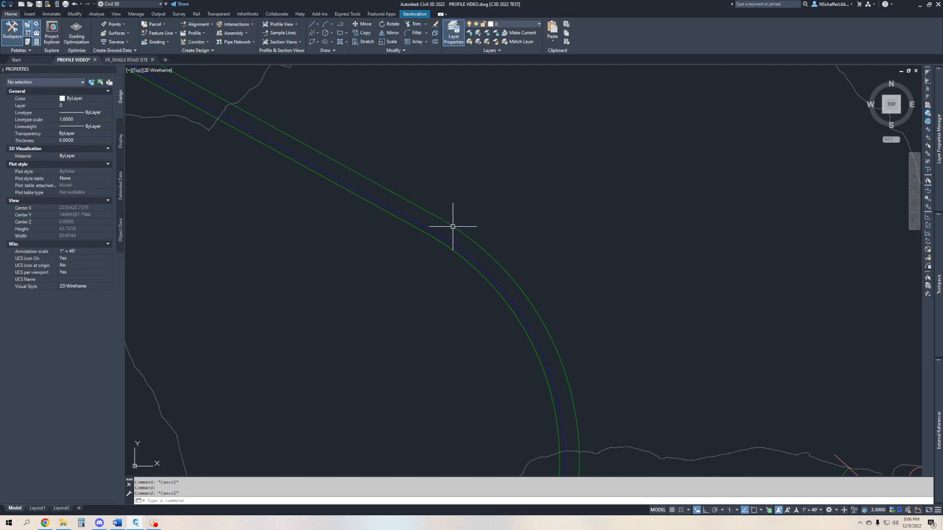
# Set the style of the inner curb feature line, on the southwest side of the return, to Corridor Curb Line
pyautogui.click(434, 237)
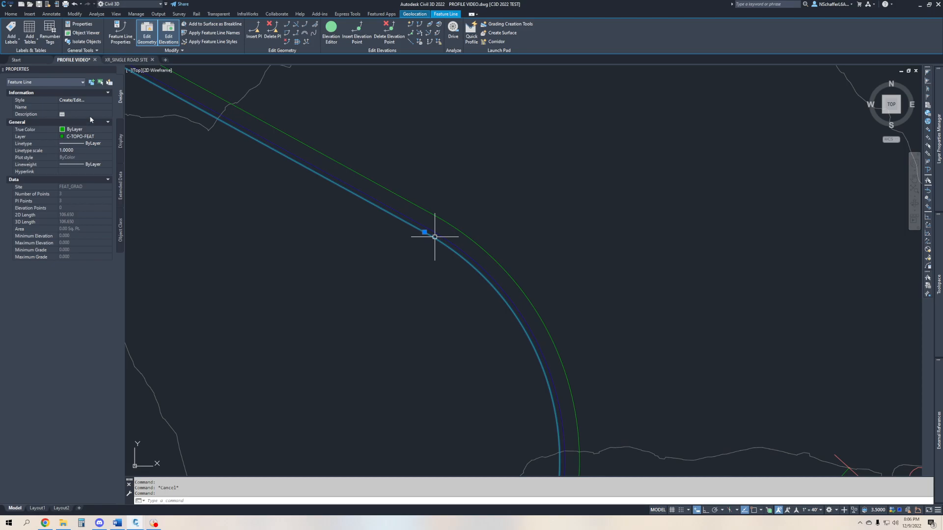
pyautogui.click(84, 100)
pyautogui.click(103, 143)
pyautogui.press('Escape')
# Edit the Basic feature line style of the middle curb line so its plan display color is red
pyautogui.scroll(6, 463, 248)
pyautogui.scroll(-4, 456, 270)
pyautogui.click(445, 339)
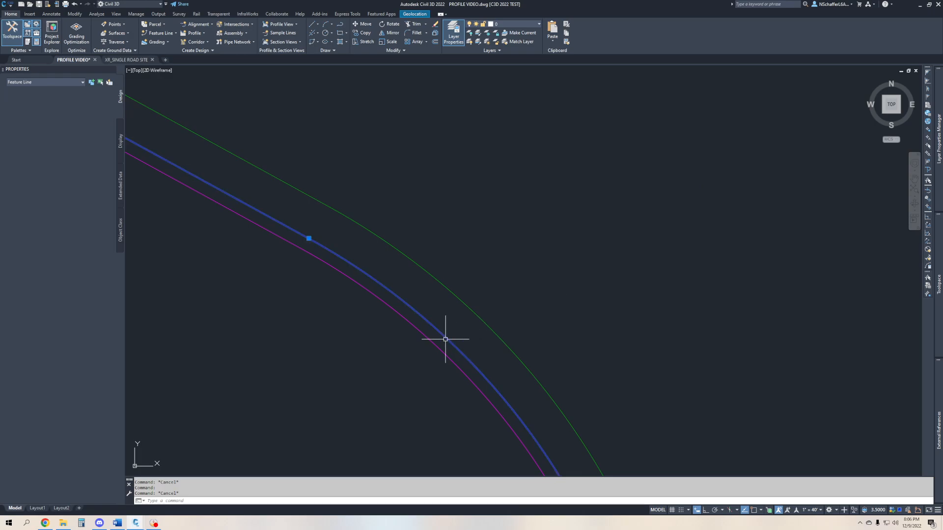
pyautogui.rightClick(452, 288)
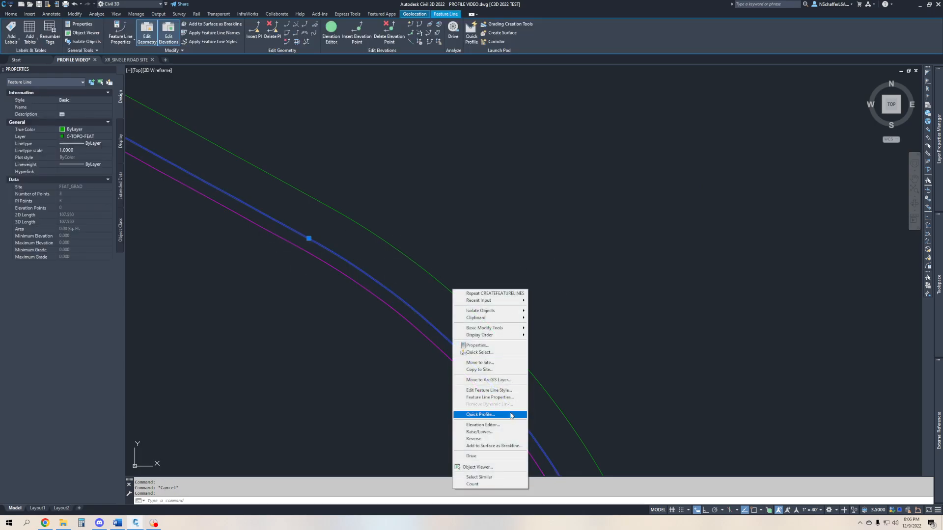
pyautogui.click(511, 390)
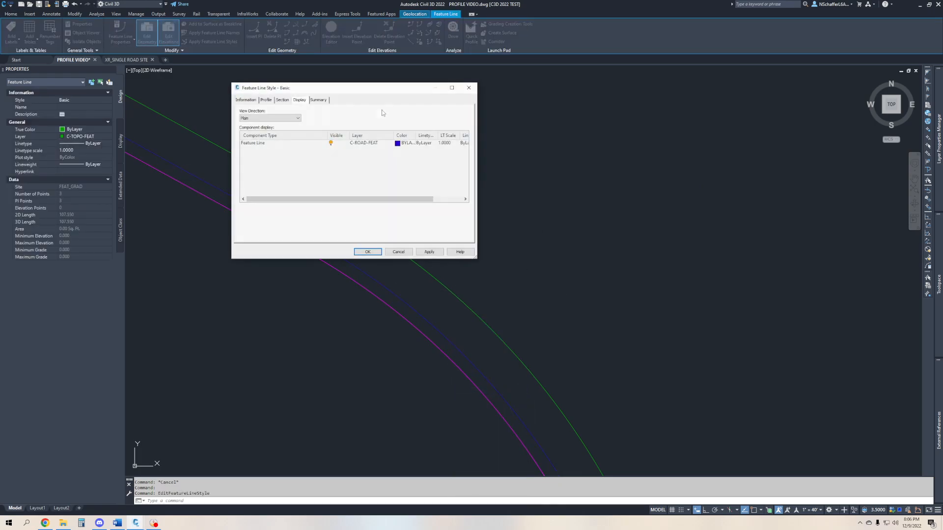
pyautogui.click(409, 143)
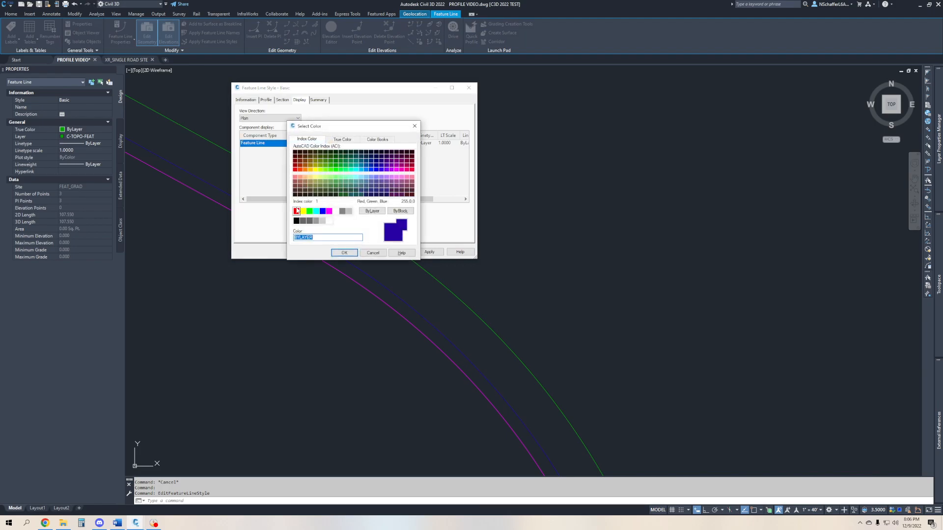
pyautogui.click(296, 211)
pyautogui.click(345, 253)
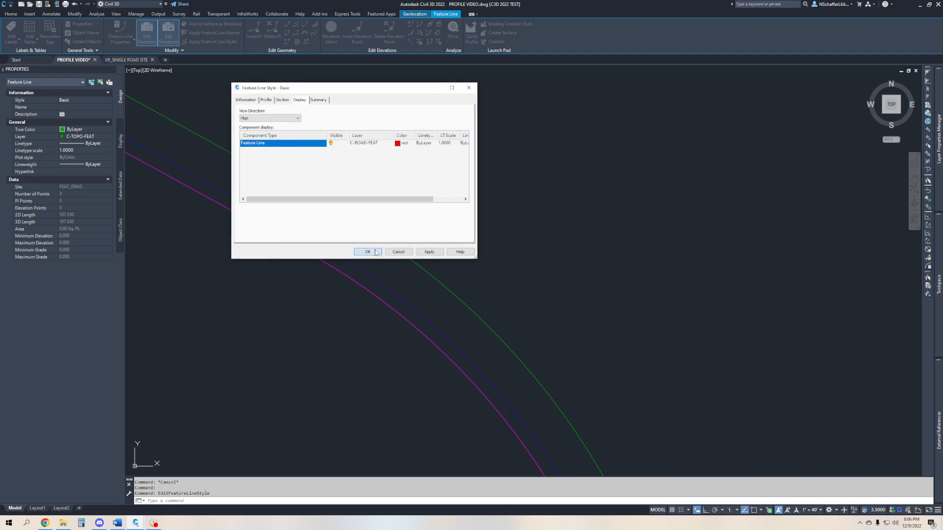
pyautogui.click(376, 253)
pyautogui.press('Escape')
# Set up label adding for the Surface feature with the Spot Elevation label type
pyautogui.scroll(-5, 378, 267)
pyautogui.scroll(5, 484, 265)
pyautogui.scroll(-3, 427, 290)
pyautogui.scroll(-4, 362, 244)
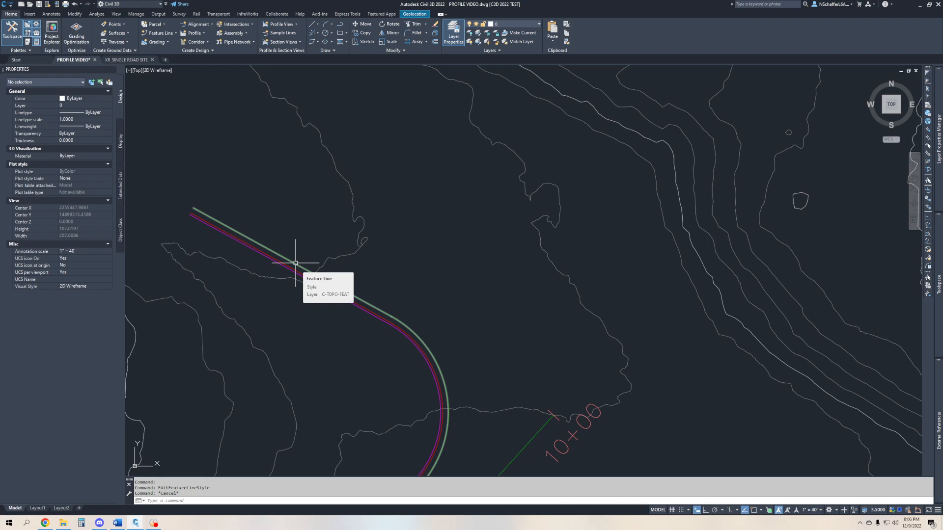
pyautogui.click(54, 16)
pyautogui.click(12, 30)
pyautogui.click(452, 104)
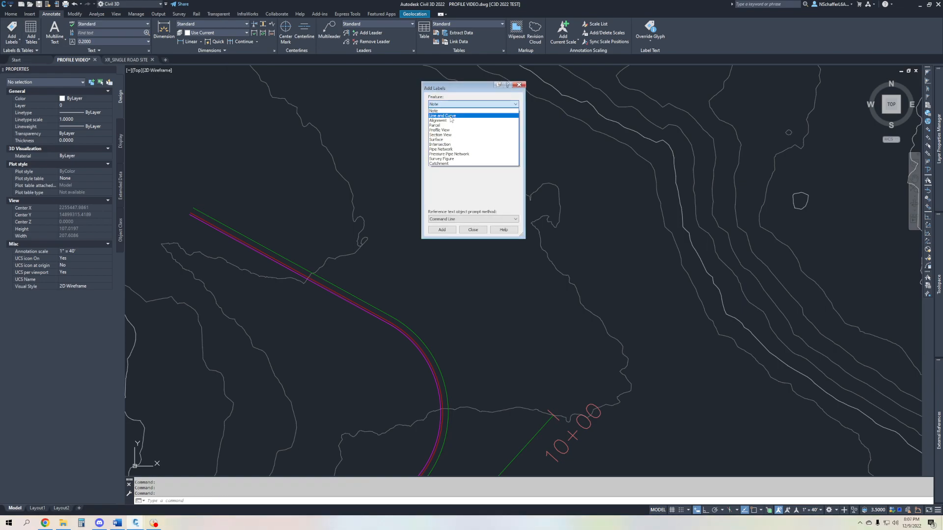
pyautogui.click(450, 140)
pyautogui.click(450, 121)
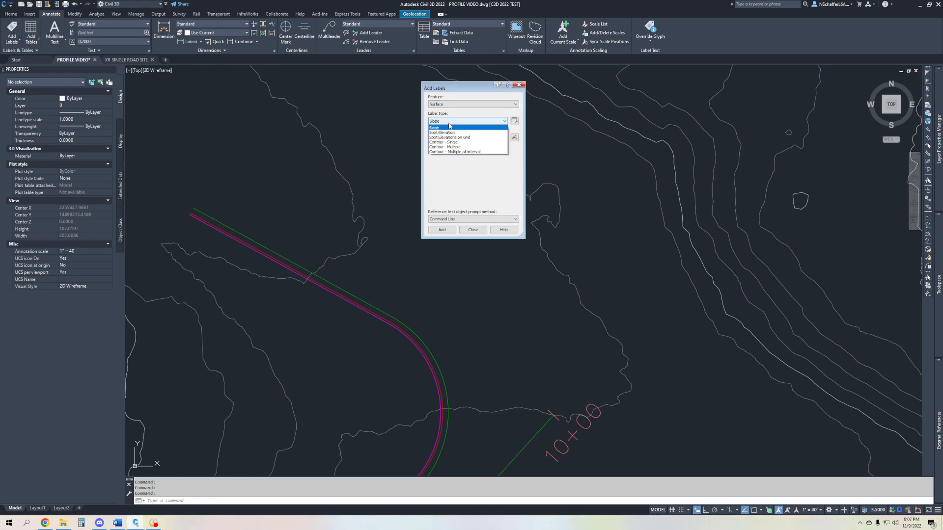
pyautogui.click(449, 131)
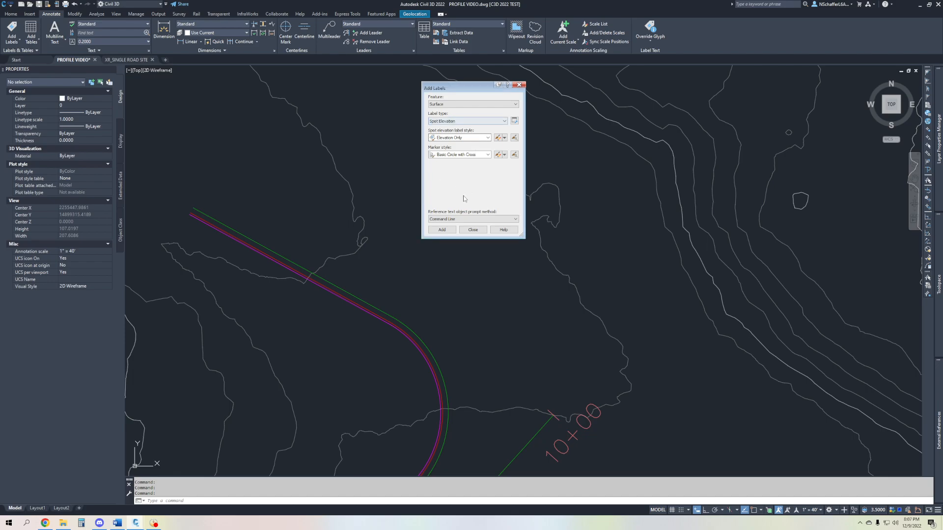
# Place an EX GRADE spot elevation label at the outer green feature line's northwest end with object snap on, and erase it
pyautogui.click(442, 230)
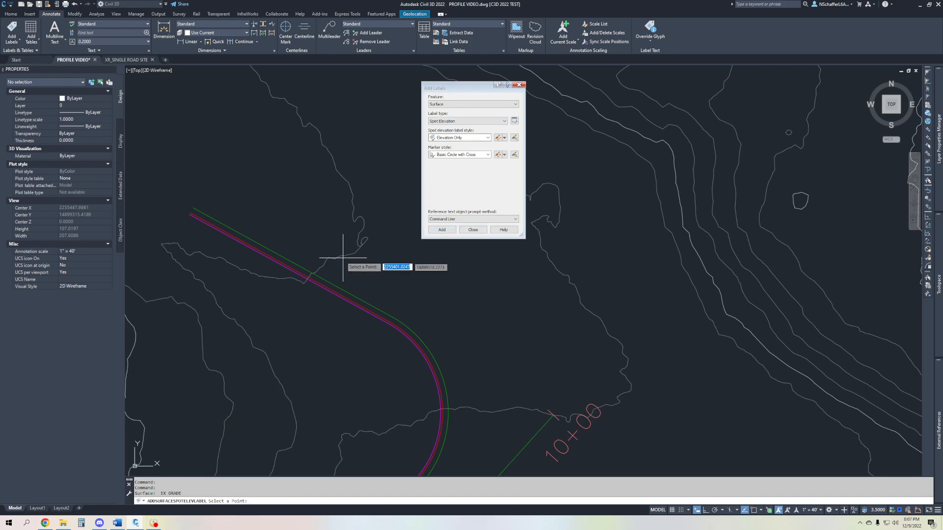
pyautogui.scroll(2, 186, 213)
pyautogui.scroll(1, 202, 209)
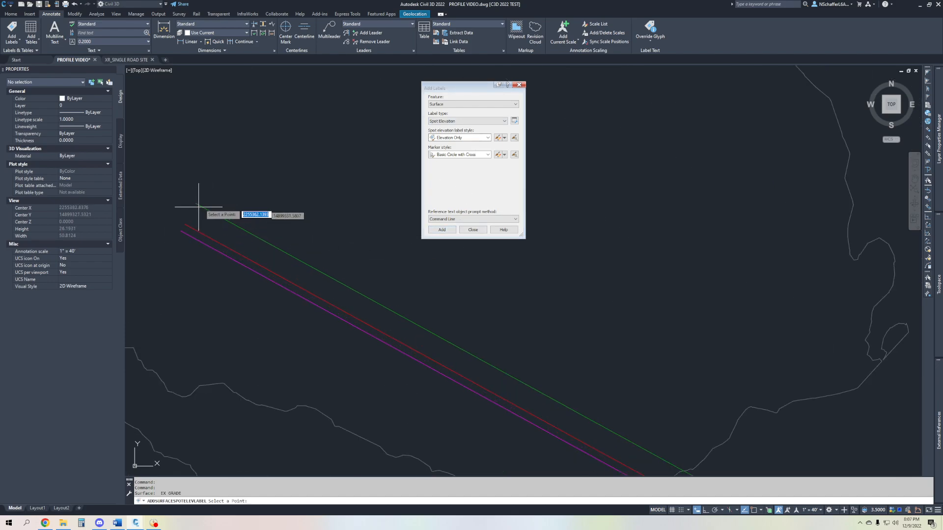
pyautogui.press('F3')
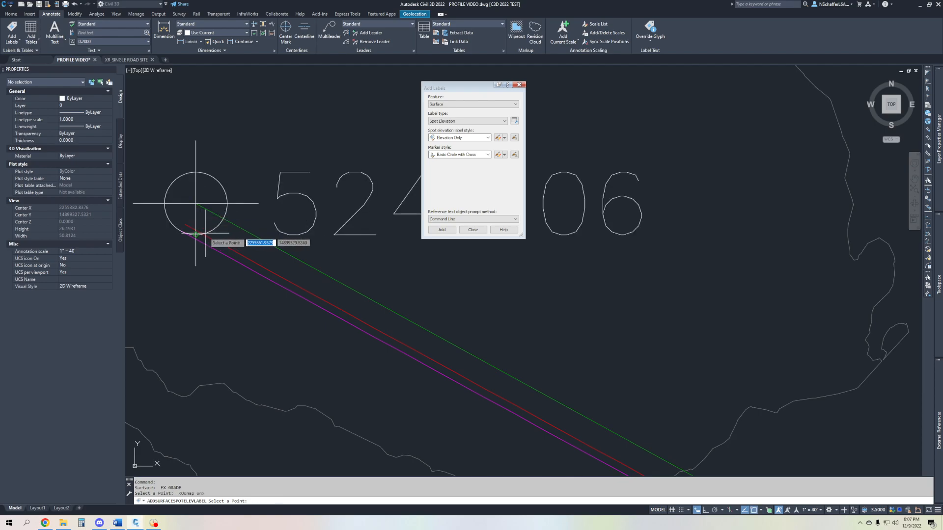
pyautogui.press('Escape')
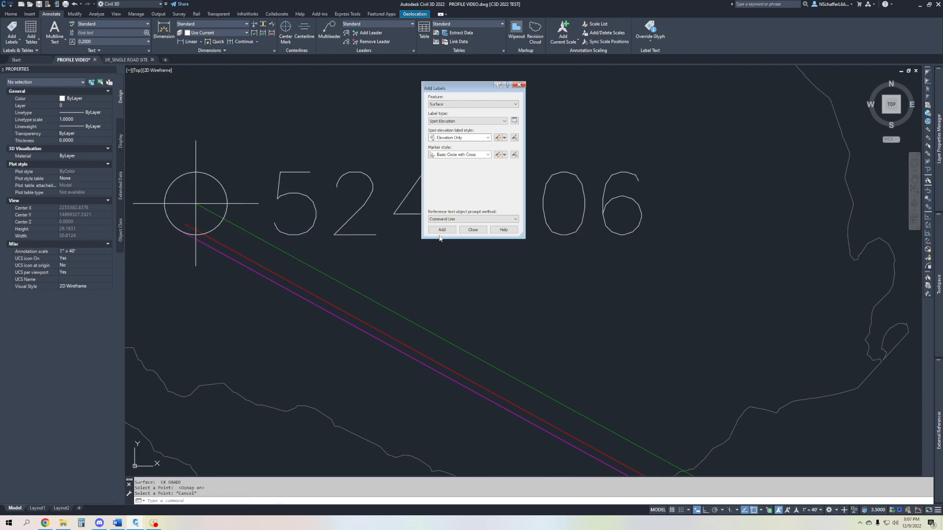
pyautogui.click(368, 147)
pyautogui.click(339, 185)
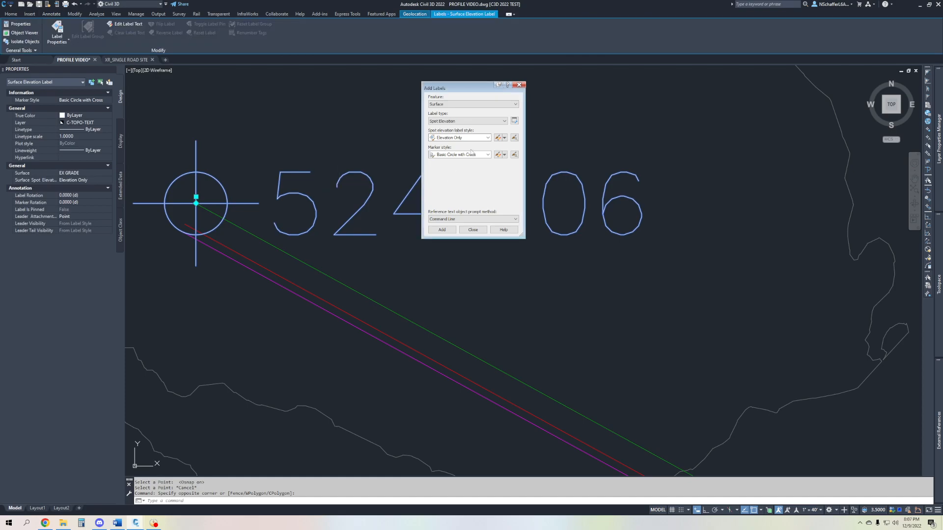
pyautogui.click(324, 155)
pyautogui.click(294, 143)
pyautogui.press('Delete')
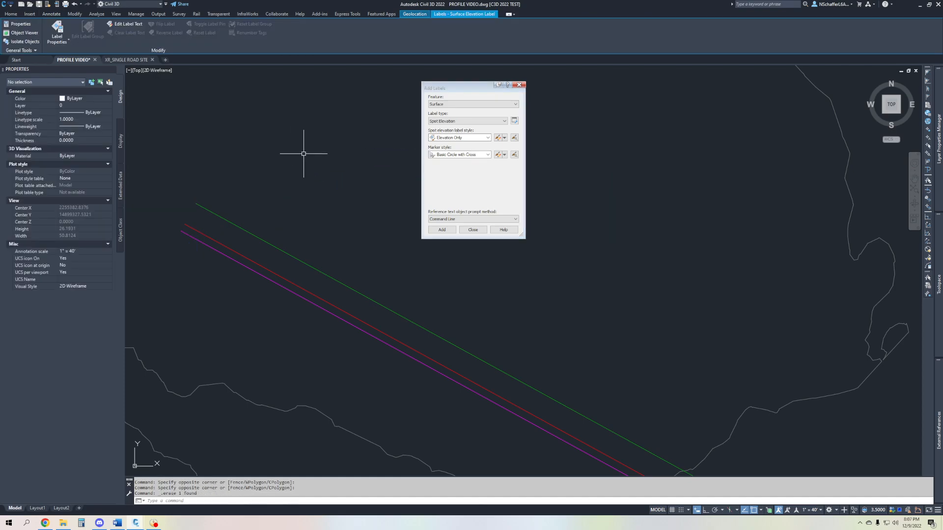
# Set the marker style to <none> and add spot elevation labels at the northwest ends of the three feature lines
pyautogui.click(459, 155)
pyautogui.click(447, 161)
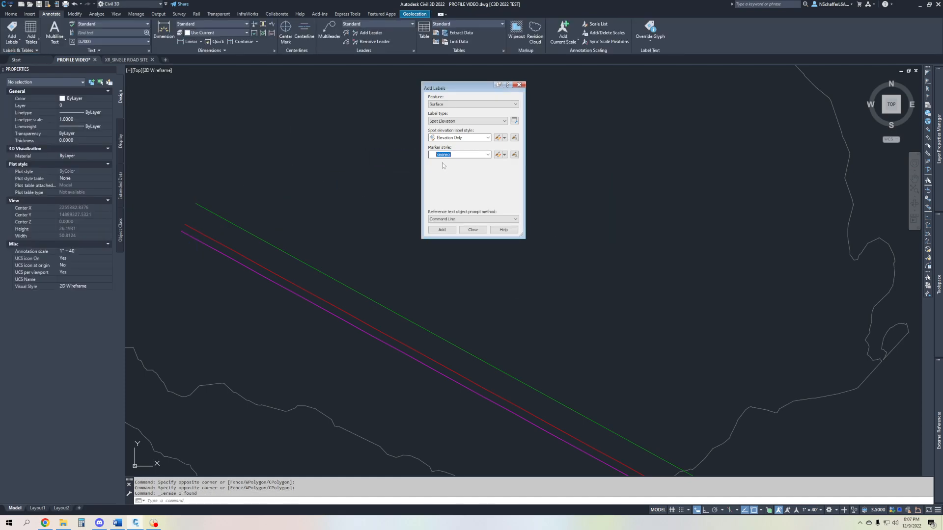
pyautogui.click(441, 230)
pyautogui.click(214, 215)
pyautogui.click(204, 236)
pyautogui.click(200, 242)
pyautogui.press('Escape')
# Erase the spot elevation labels of the middle and inner feature lines, keeping only the one on the outer line
pyautogui.scroll(-4, 322, 311)
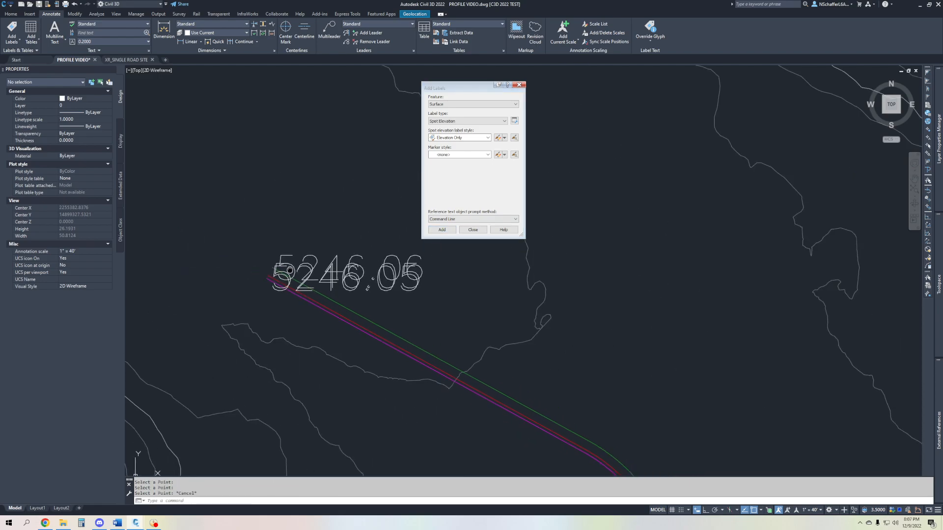
pyautogui.scroll(5, 274, 267)
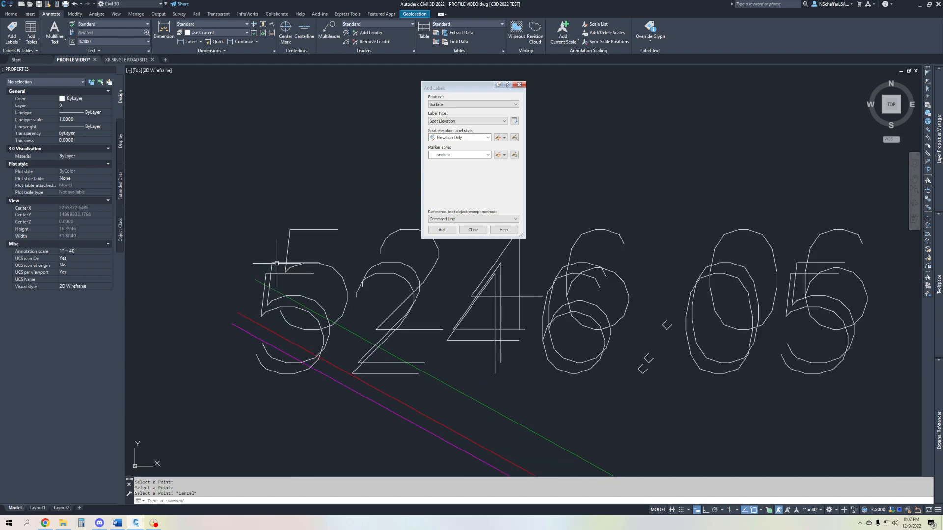
pyautogui.click(265, 272)
pyautogui.press('Delete')
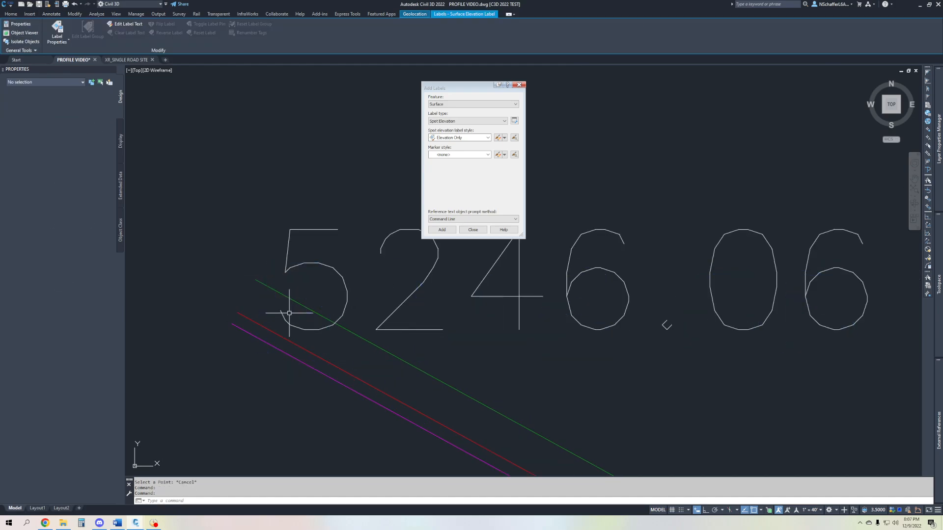
# Select the outer green feature line and close the Add Labels dialog
pyautogui.scroll(-4, 282, 324)
pyautogui.click(218, 330)
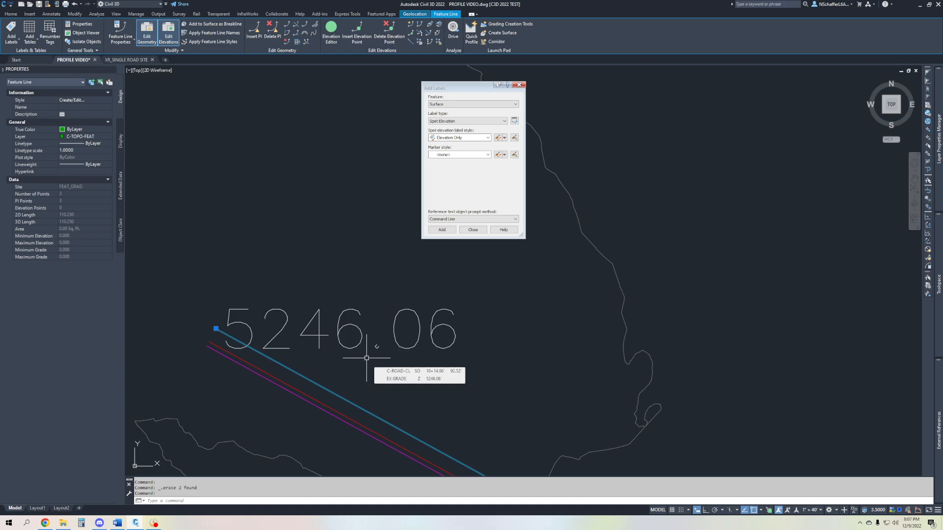
pyautogui.scroll(-5, 366, 358)
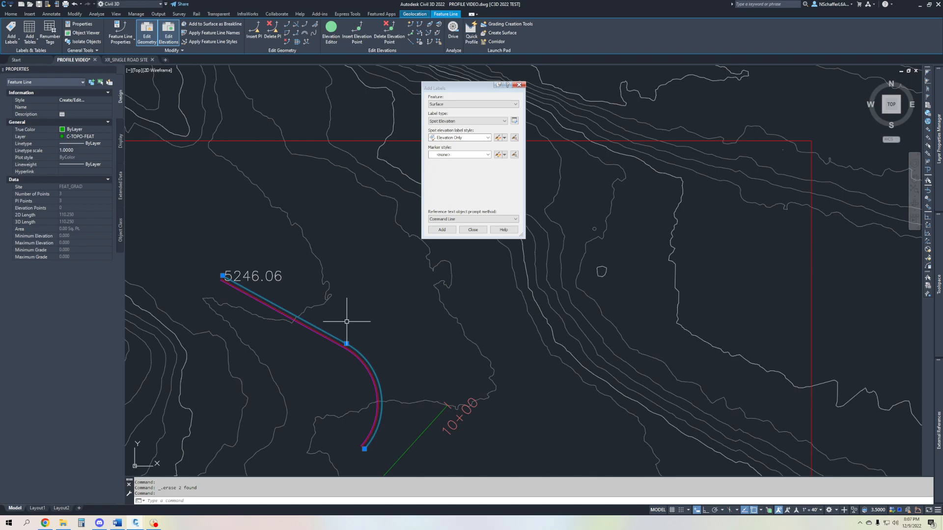
pyautogui.click(519, 85)
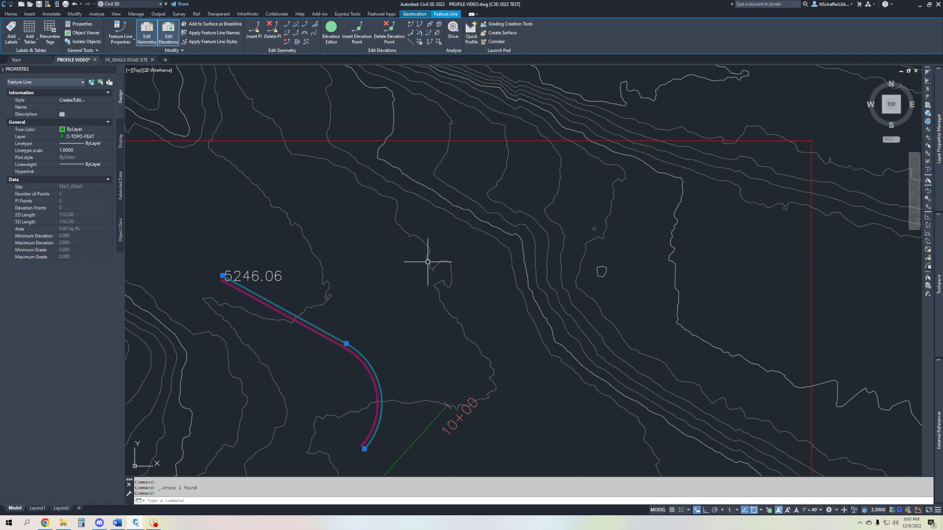
# Start Insert PI on the outer feature line and try a one-time midpoint snap on its straight segment
pyautogui.moveTo(428, 262)
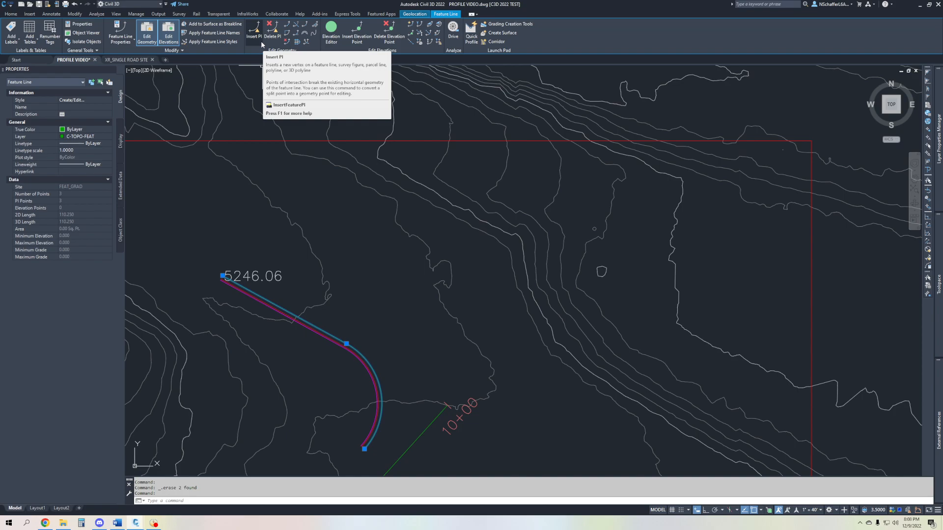
pyautogui.click(254, 32)
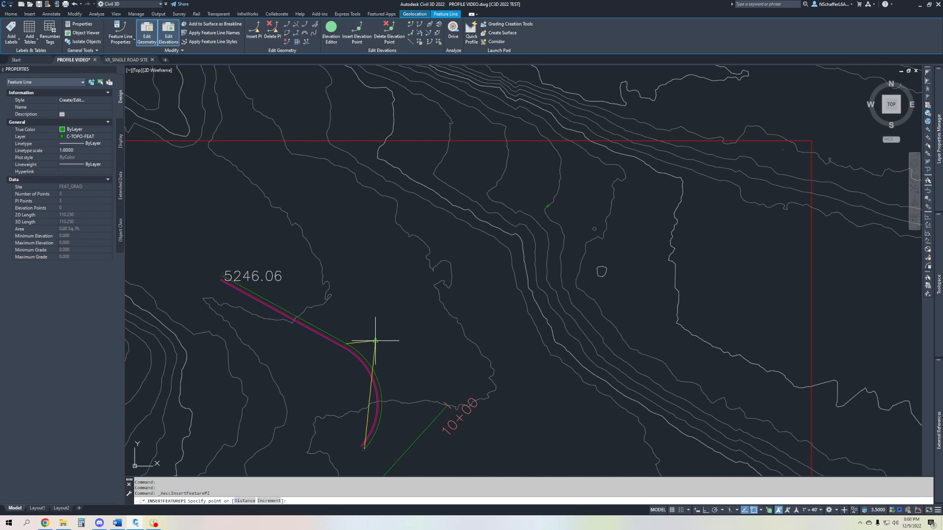
pyautogui.scroll(2, 374, 341)
pyautogui.scroll(-2, 344, 267)
pyautogui.moveTo(343, 267); pyautogui.dragTo(492, 281, button='middle')
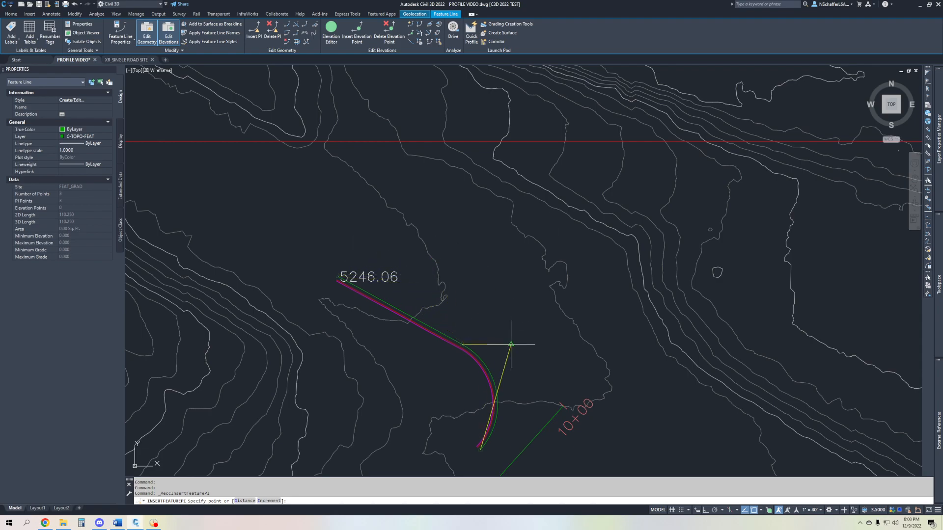
pyautogui.scroll(2, 511, 376)
pyautogui.moveTo(526, 385); pyautogui.dragTo(364, 315, button='middle')
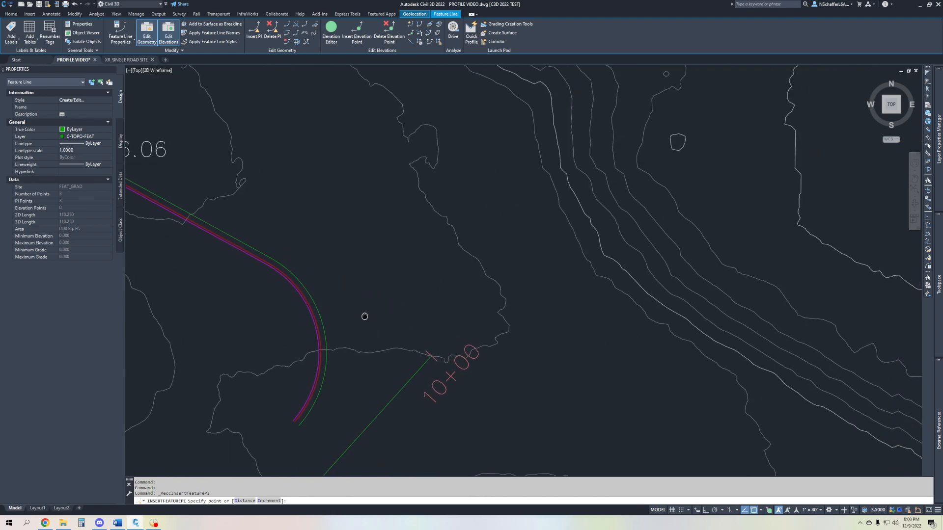
pyautogui.moveTo(316, 286); pyautogui.dragTo(486, 411, button='middle')
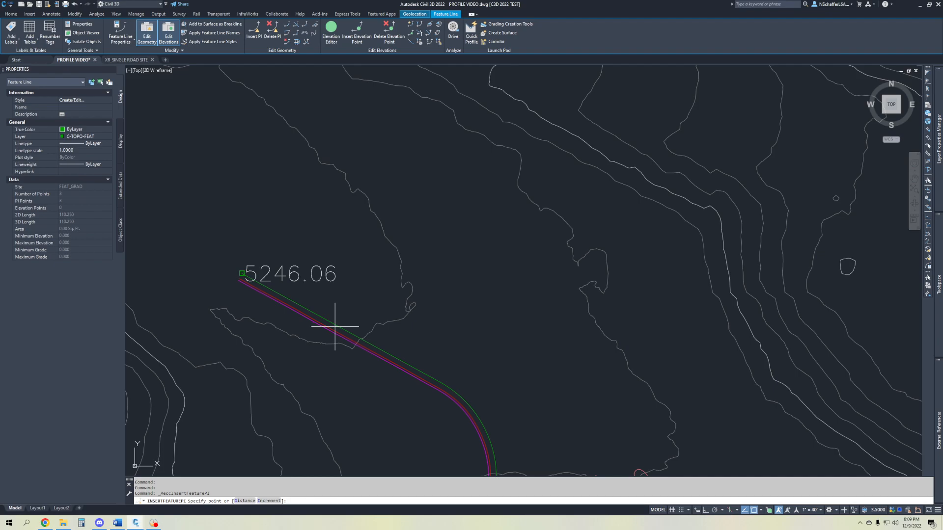
pyautogui.write('mid')
pyautogui.press('Return')
pyautogui.click(349, 335)
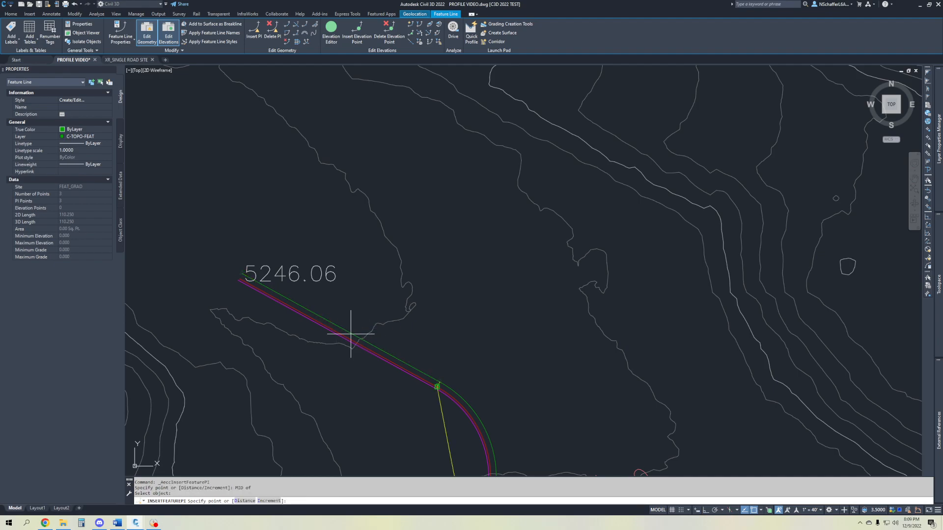
# Enable the Midpoint object snap and insert a PI midway along the outer line's straight segment, accepting the default elevation 0.00
pyautogui.scroll(2, 350, 336)
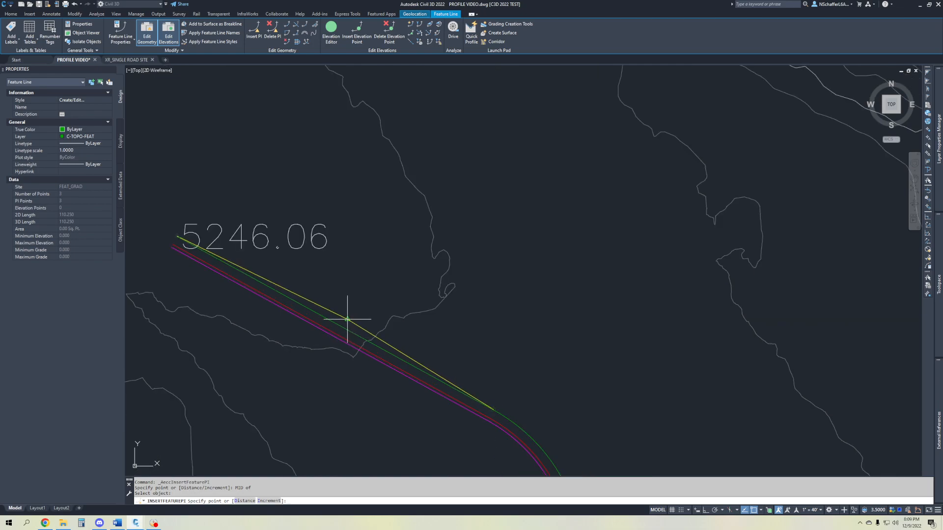
pyautogui.click(760, 510)
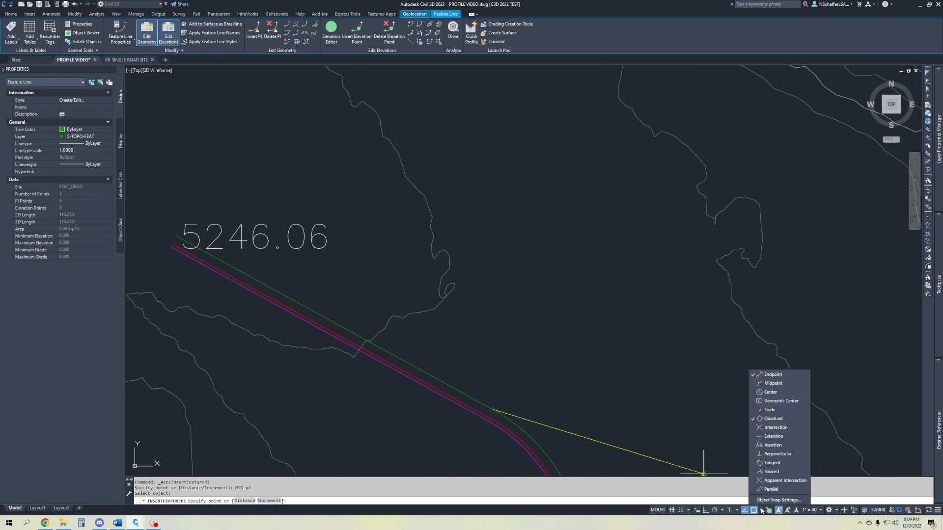
pyautogui.click(773, 383)
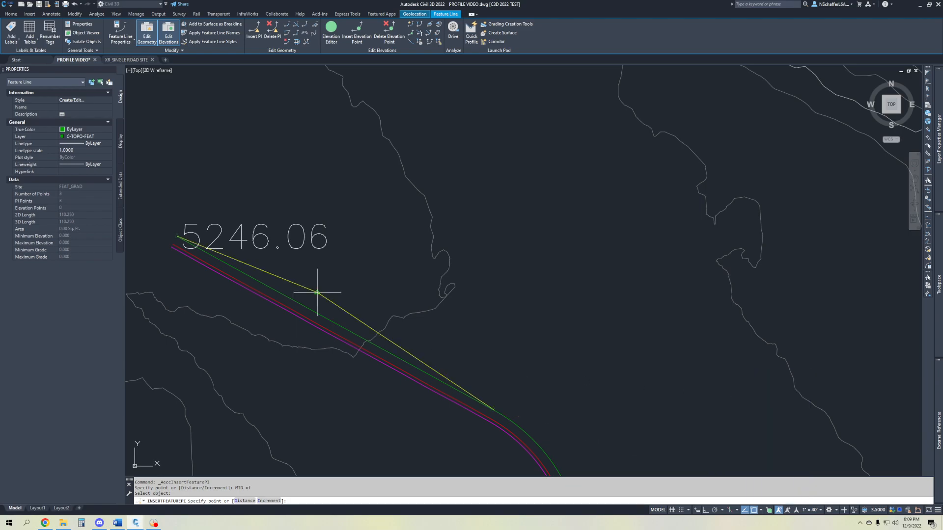
pyautogui.click(335, 321)
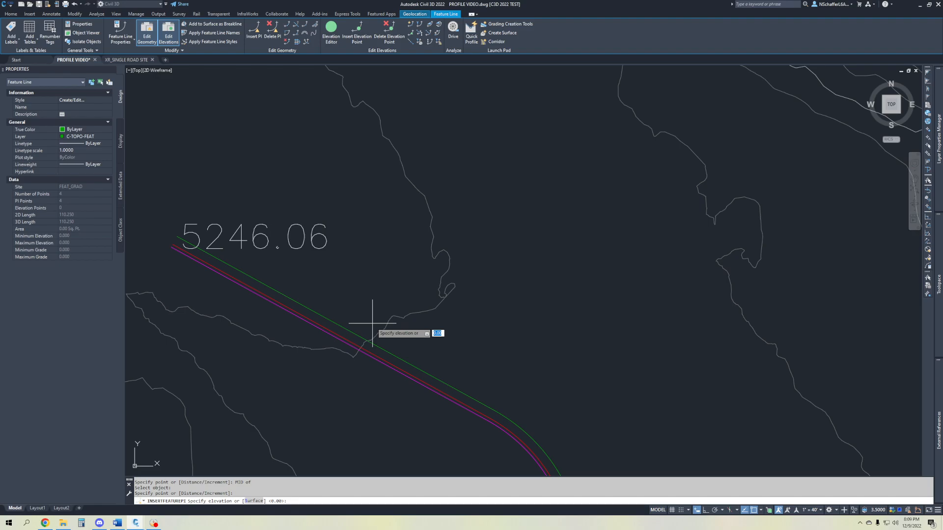
pyautogui.press('Return')
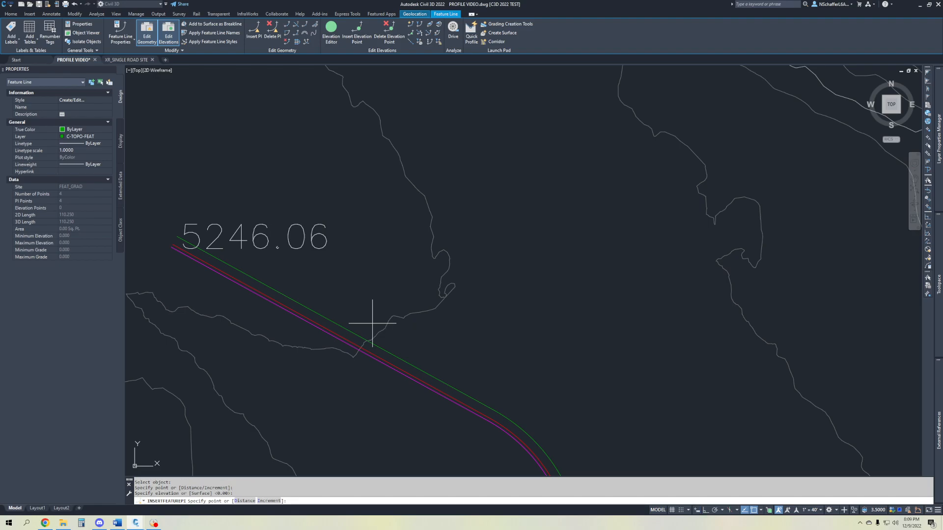
pyautogui.press('Return')
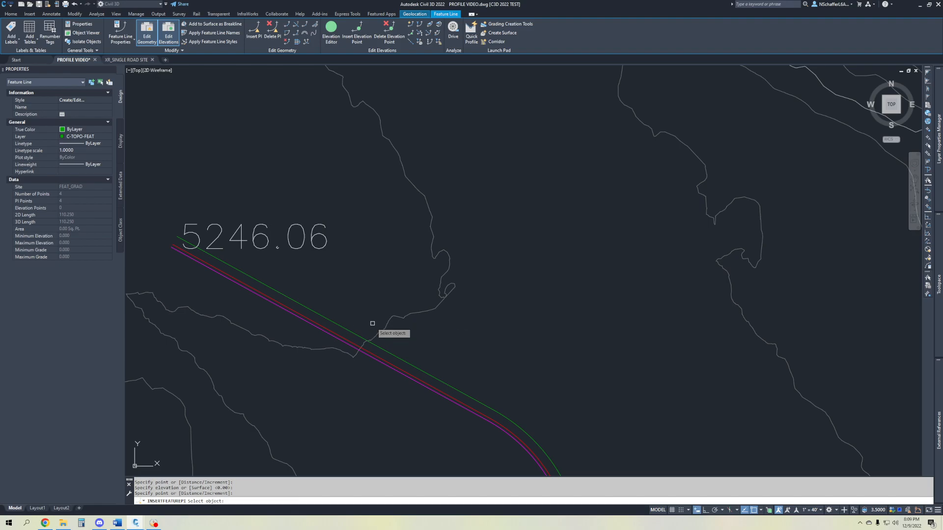
pyautogui.press('Escape')
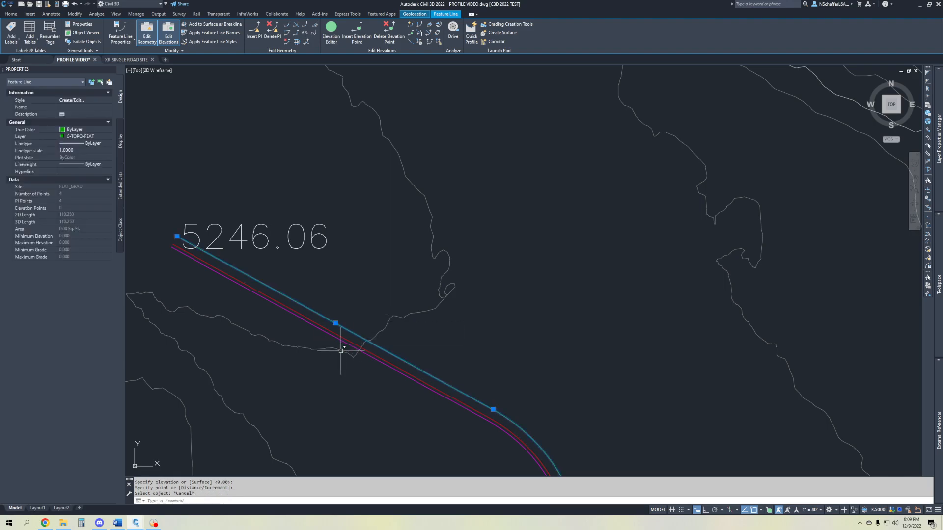
# Open the Elevation Editor for the outer feature line and move it clear of the curb lines
pyautogui.moveTo(373, 295)
pyautogui.moveTo(442, 273); pyautogui.dragTo(320, 136, button='middle')
pyautogui.scroll(-2, 400, 256)
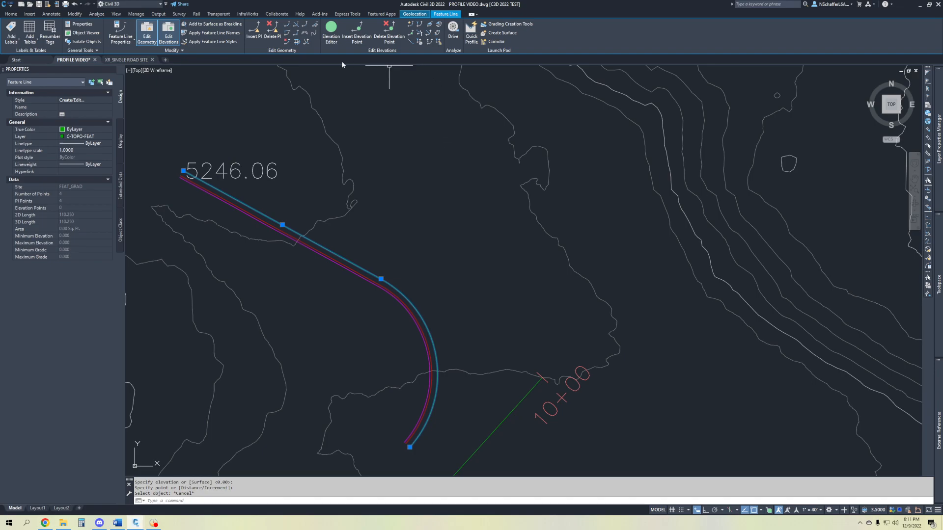
pyautogui.click(331, 35)
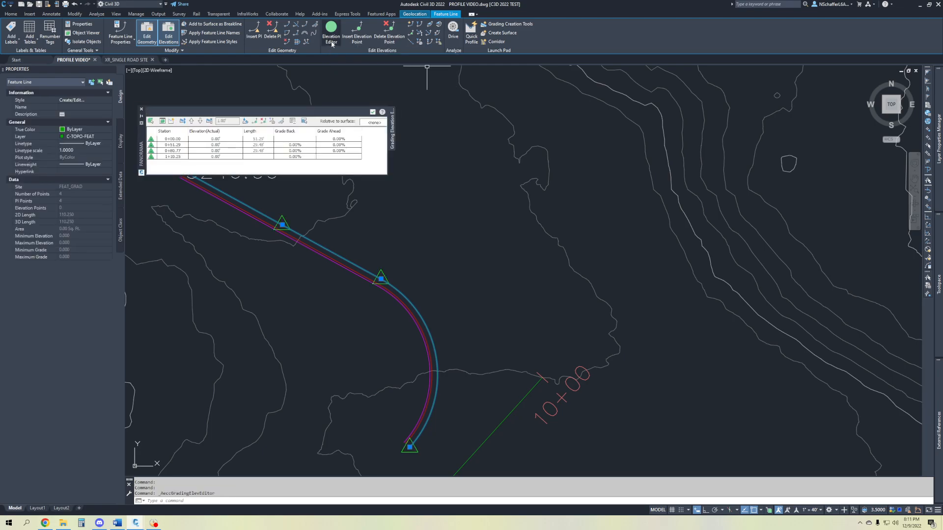
pyautogui.moveTo(143, 134); pyautogui.dragTo(577, 142)
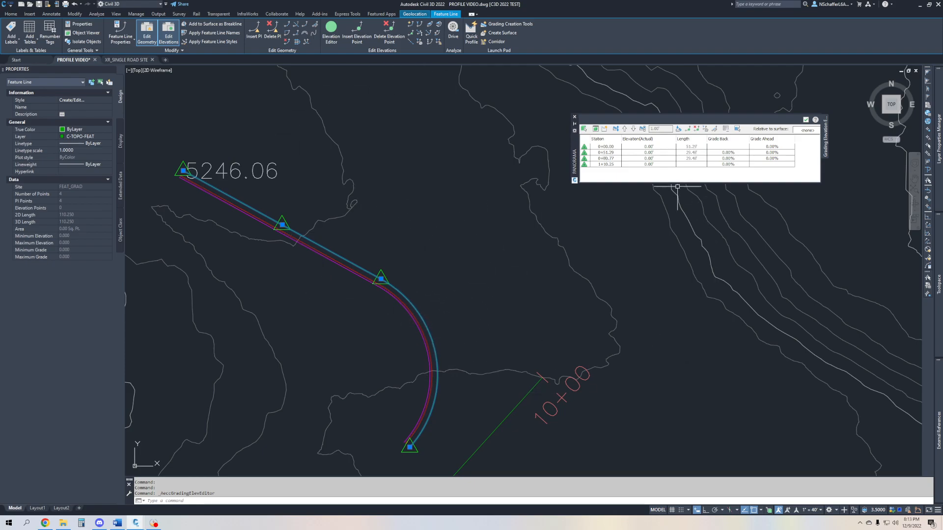
# Examine each station row of the elevation table to match it to its vertex on the outer feature line
pyautogui.click(648, 147)
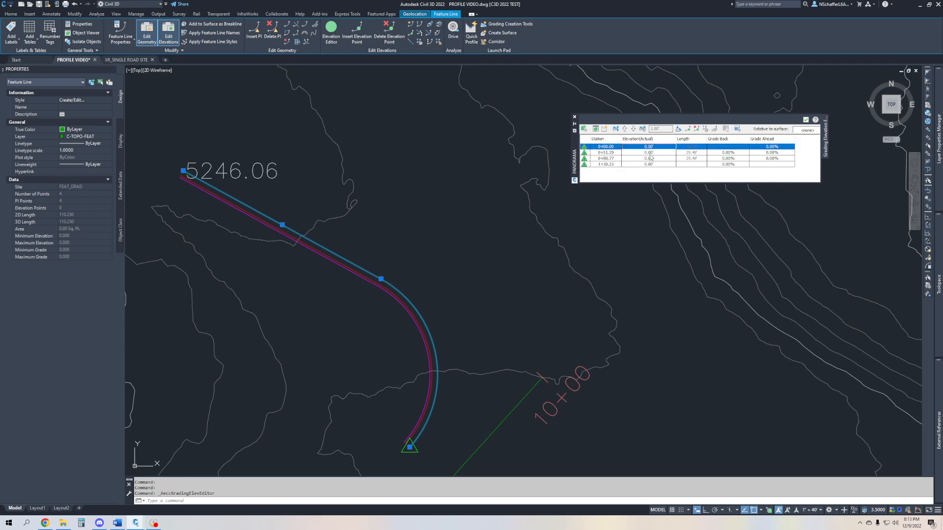
pyautogui.click(607, 153)
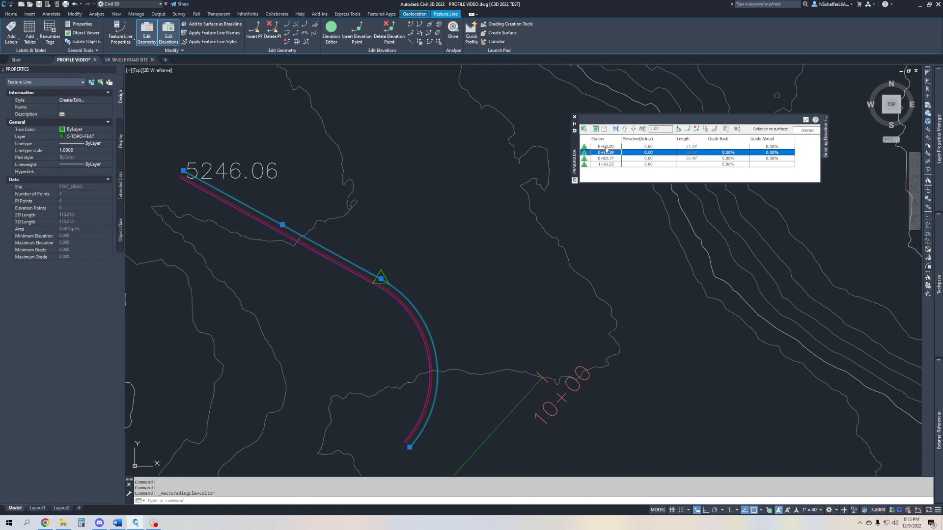
pyautogui.click(607, 147)
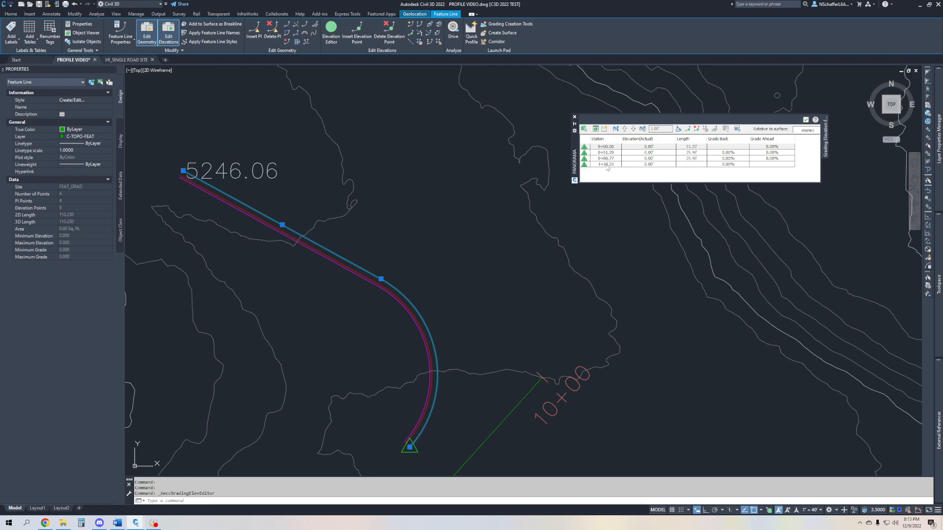
pyautogui.click(606, 153)
pyautogui.click(605, 159)
pyautogui.click(605, 165)
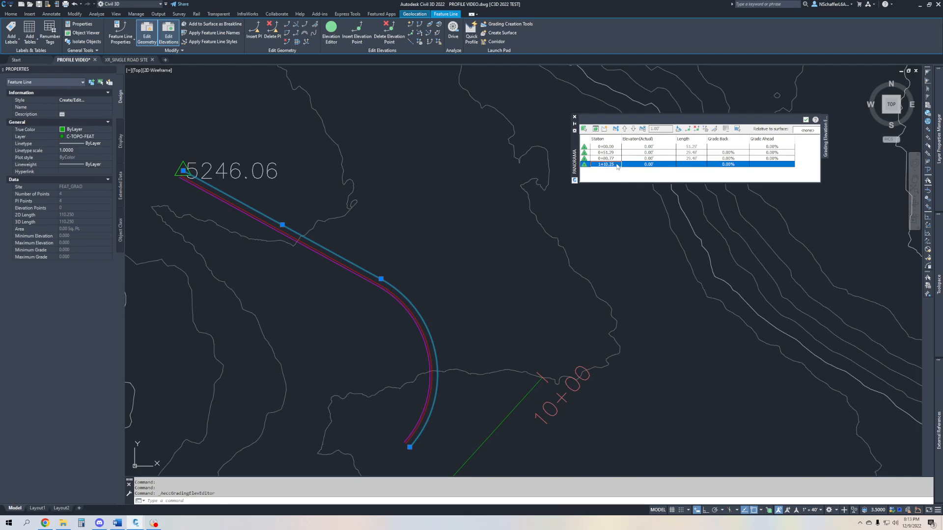
# Set the elevation at station 1+10.25 of the outer feature line to 5246.06
pyautogui.click(649, 165)
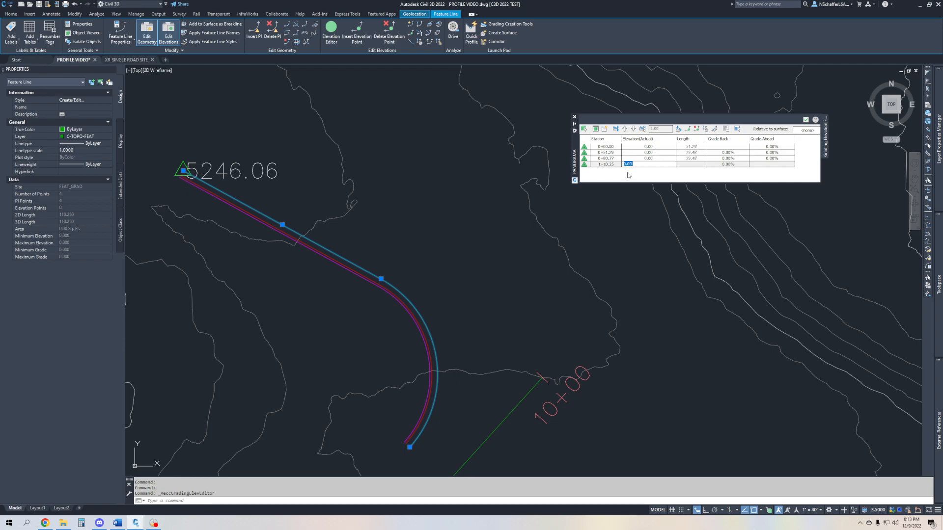
pyautogui.write('5246.06')
pyautogui.press('Return')
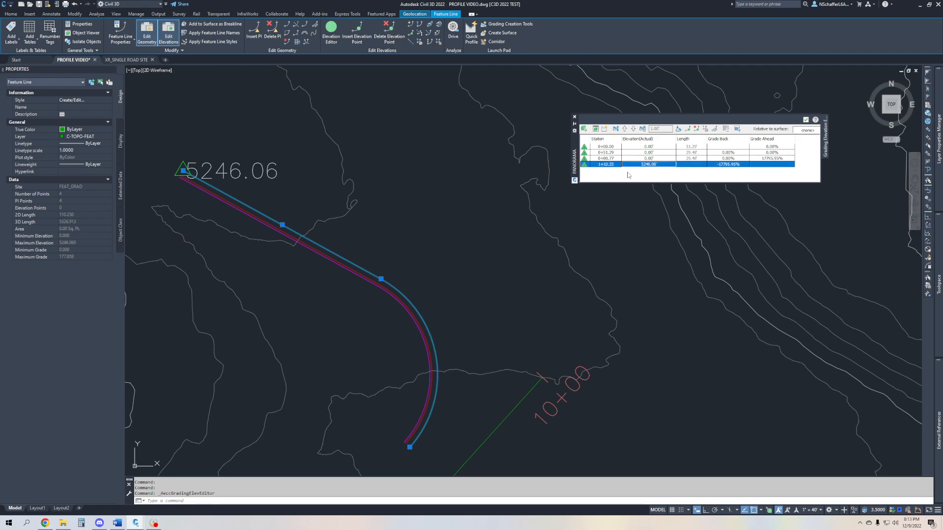
pyautogui.click(628, 175)
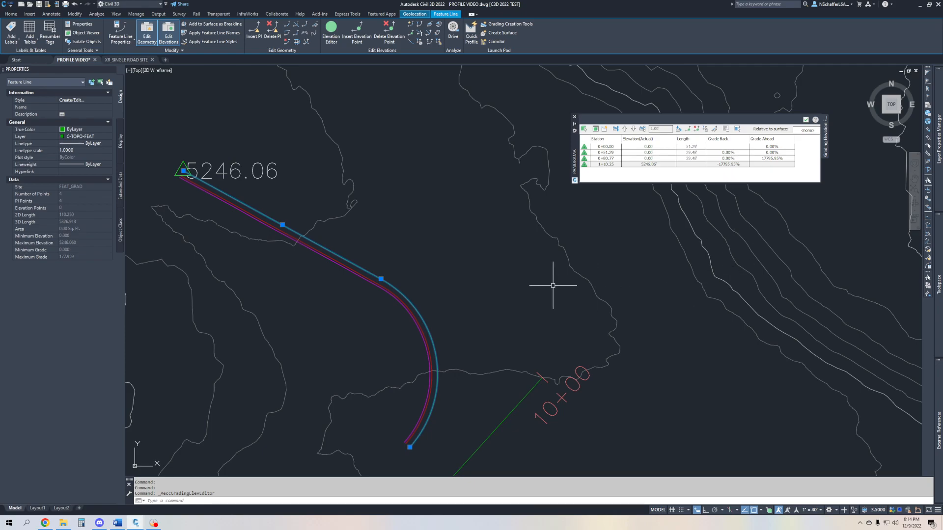
# Set the grade back at station 1+10.25 of the outer feature line to -1.5%
pyautogui.scroll(-5, 491, 305)
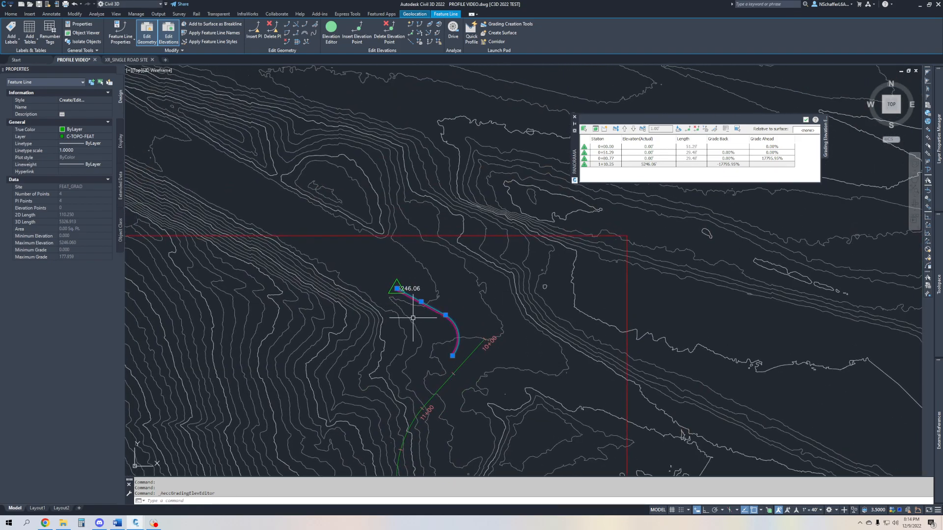
pyautogui.scroll(2, 407, 309)
pyautogui.moveTo(519, 294); pyautogui.dragTo(499, 308, button='middle')
pyautogui.scroll(2, 391, 329)
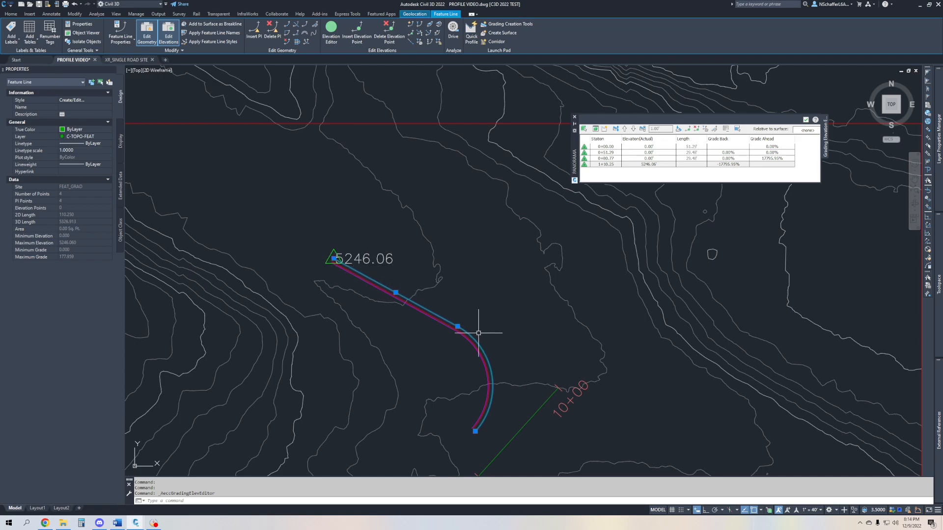
pyautogui.click(732, 165)
pyautogui.click(724, 165)
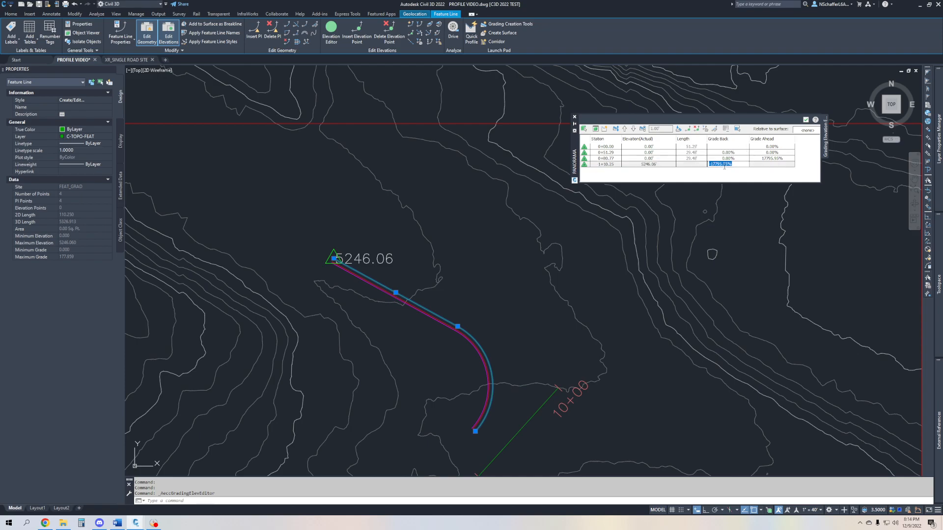
pyautogui.write('-1.5')
pyautogui.press('Return')
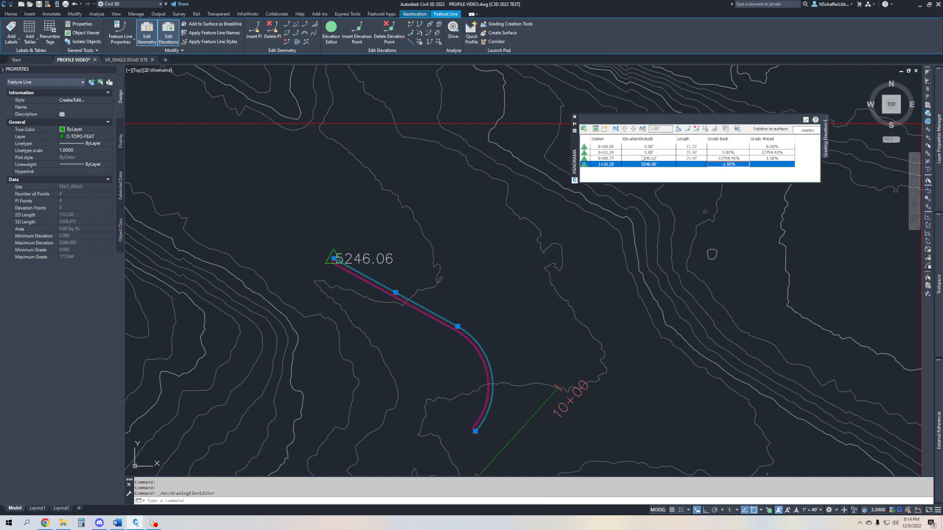
# Set the grade ahead at station 0+80.77 of the outer feature line to 1%
pyautogui.press('Up')
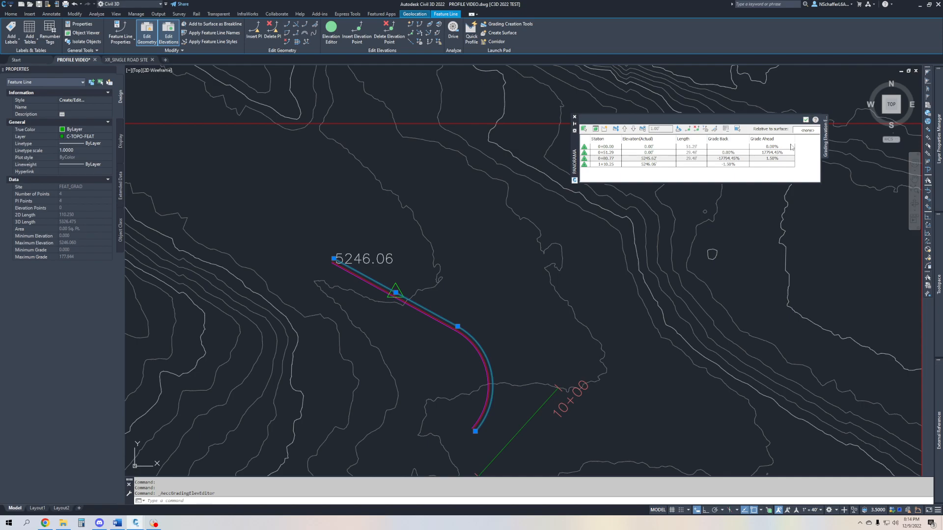
pyautogui.doubleClick(648, 158)
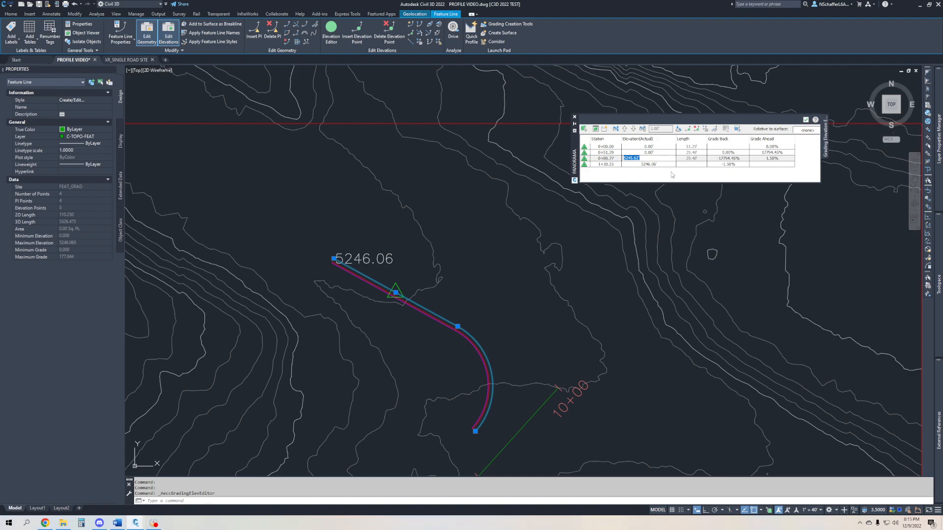
pyautogui.press('Escape')
pyautogui.click(647, 164)
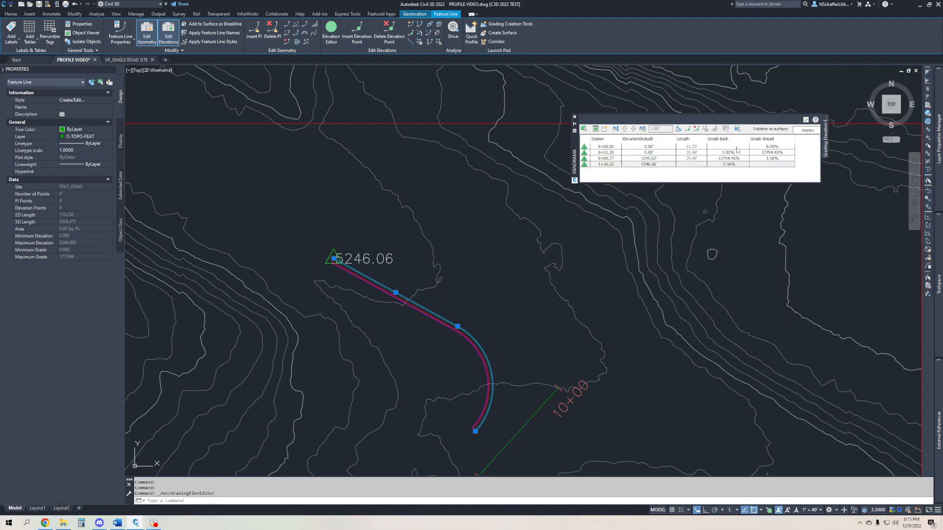
pyautogui.click(768, 158)
pyautogui.click(768, 158)
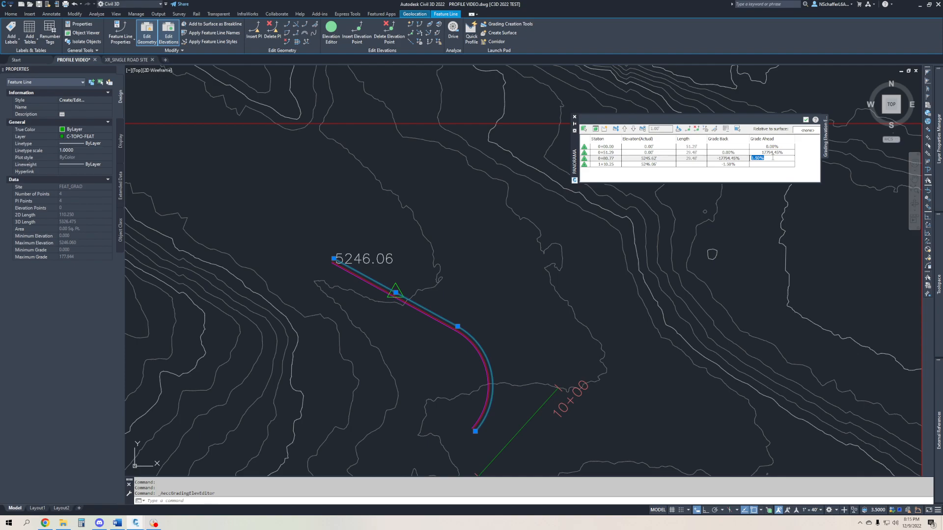
pyautogui.write('1')
pyautogui.press('Return')
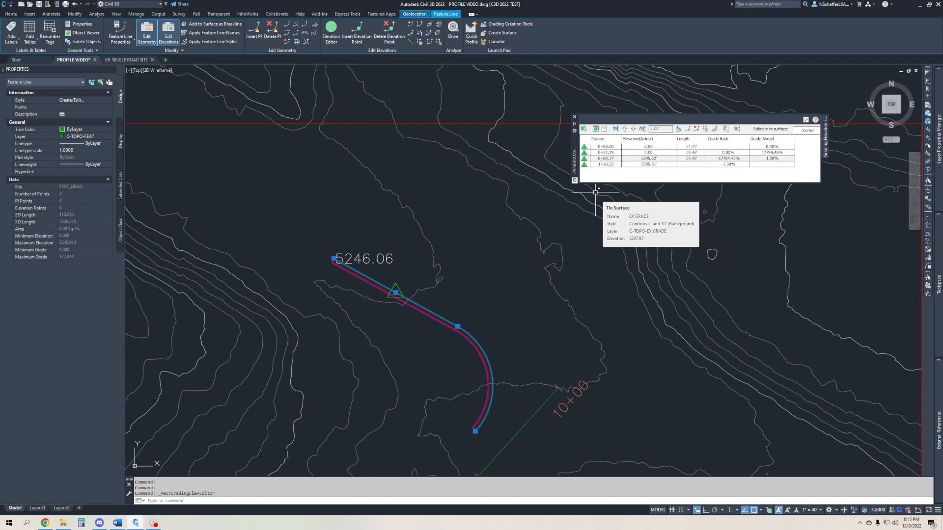
# Close the Elevation Editor and use Quick Elevation Edit to set the outer line's segment nearest the spot elevation label to 1.5% grade
pyautogui.click(575, 117)
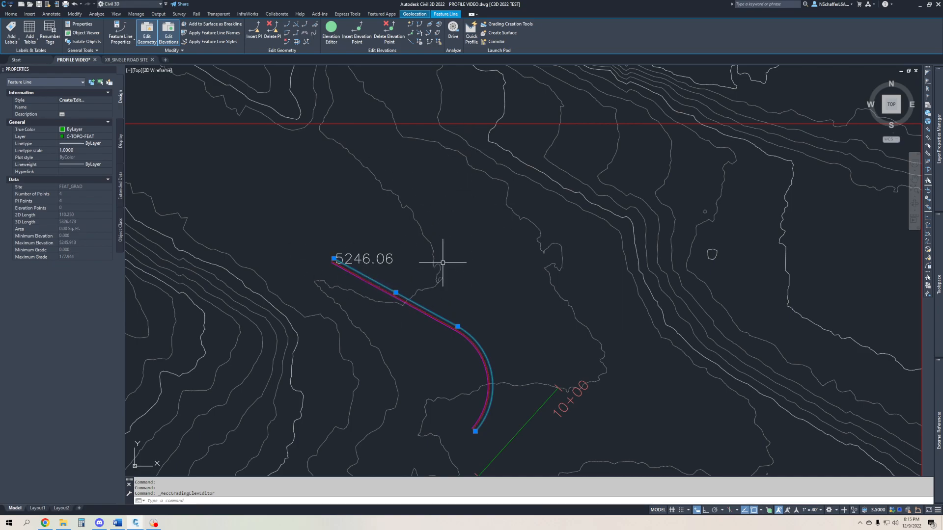
pyautogui.click(411, 28)
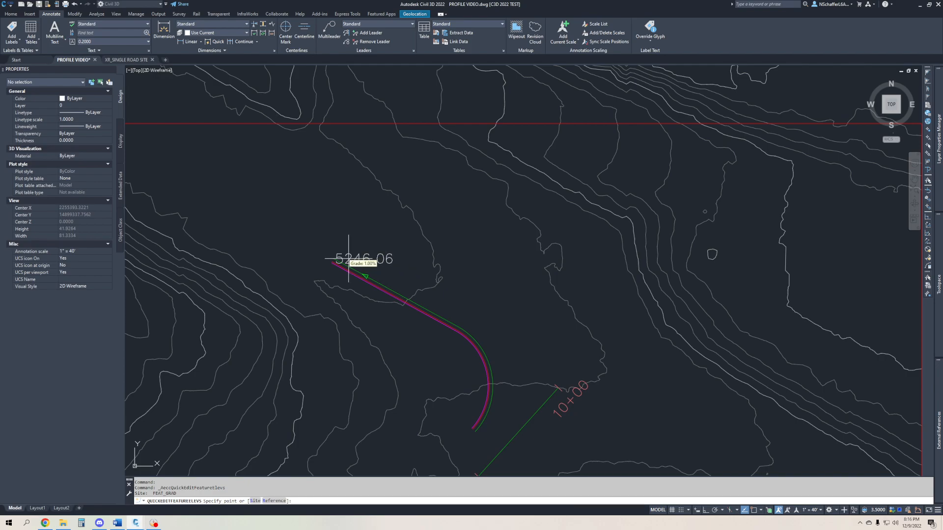
pyautogui.scroll(6, 339, 257)
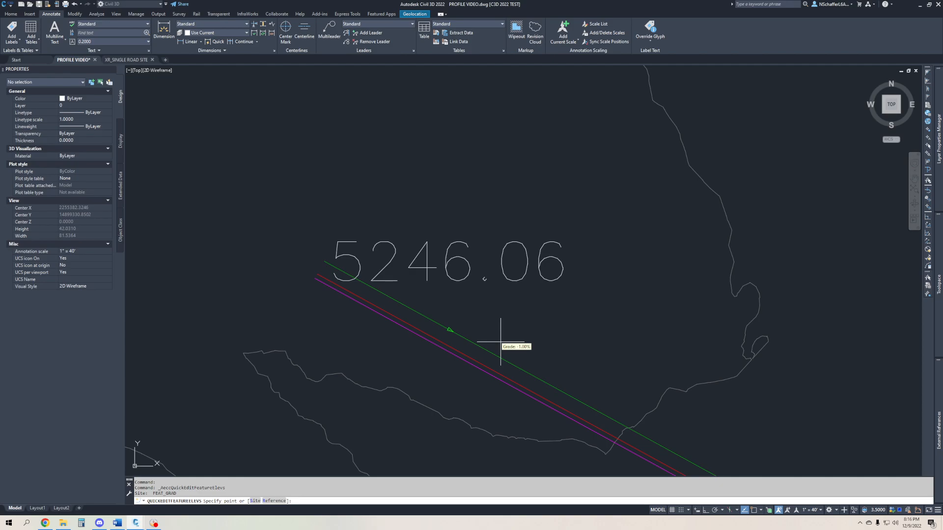
pyautogui.scroll(-1, 501, 341)
pyautogui.moveTo(501, 342)
pyautogui.mouseDown(button='middle')
pyautogui.moveTo(331, 240)
pyautogui.moveTo(343, 220)
pyautogui.mouseUp(button='middle')
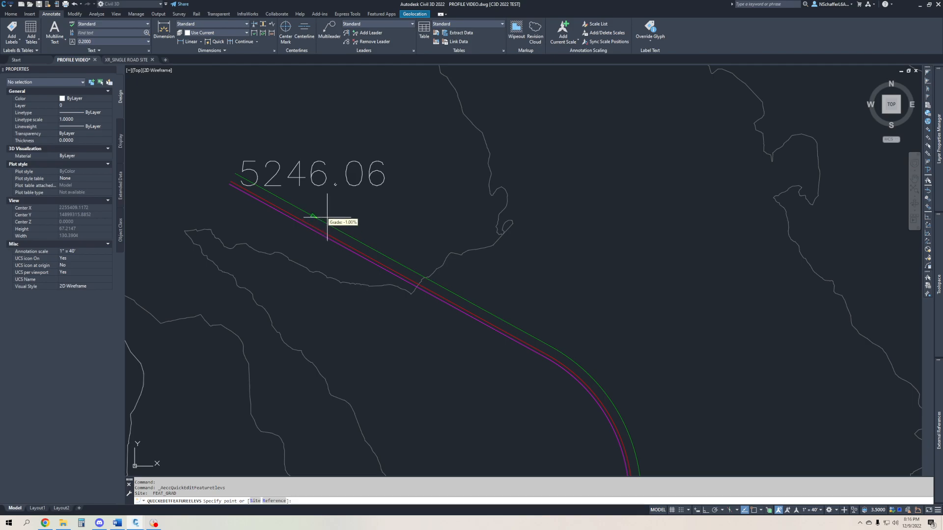
pyautogui.click(319, 200)
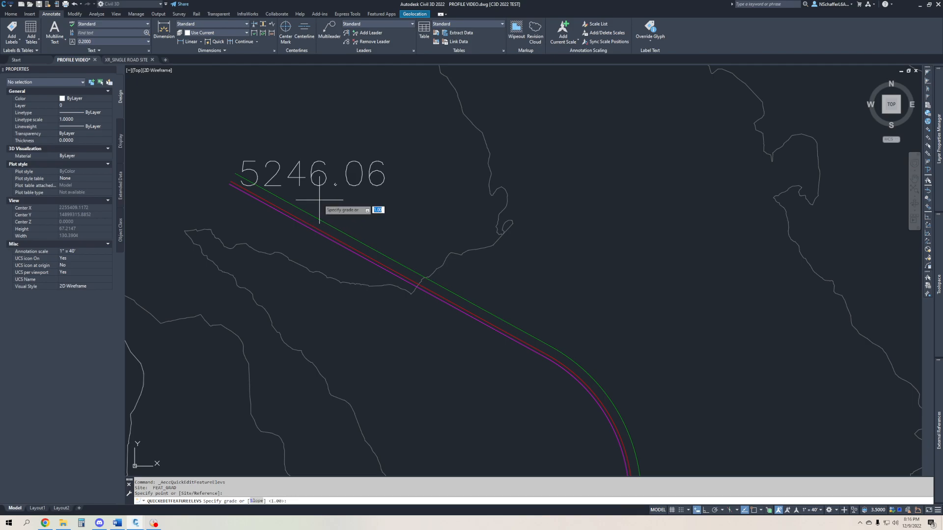
pyautogui.write('1')
pyautogui.press('Return')
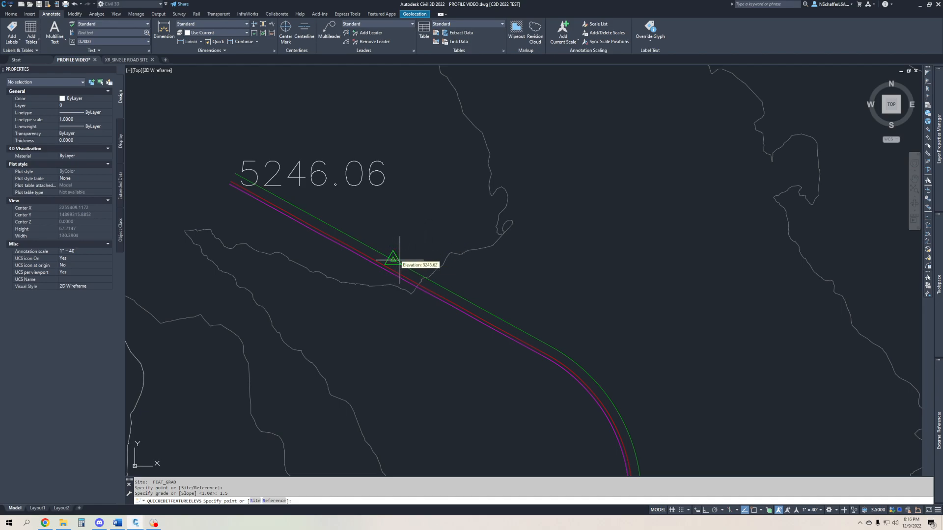
# Set the outer line's straight segment between the midpoint PI and the curve start to -1.5% grade
pyautogui.moveTo(508, 302)
pyautogui.mouseDown(button='middle')
pyautogui.moveTo(368, 214)
pyautogui.moveTo(372, 240)
pyautogui.moveTo(370, 232)
pyautogui.mouseUp(button='middle')
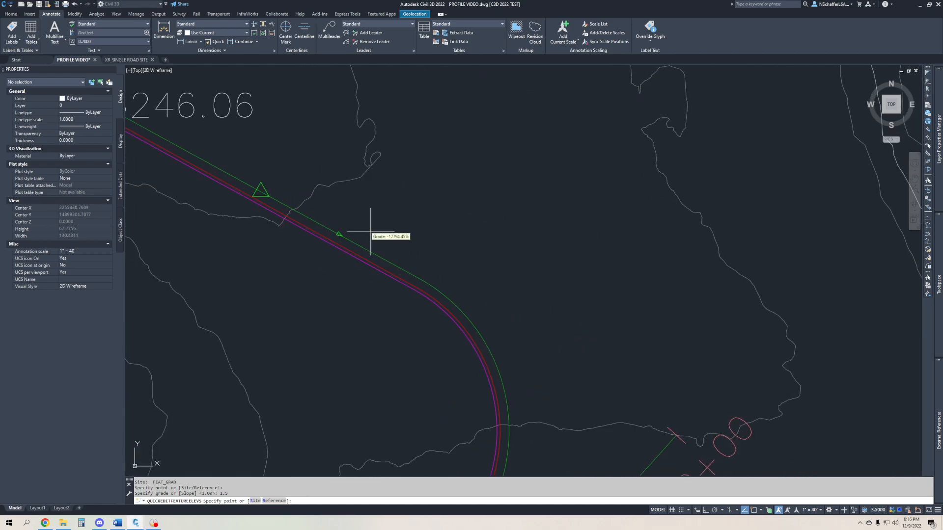
pyautogui.click(371, 231)
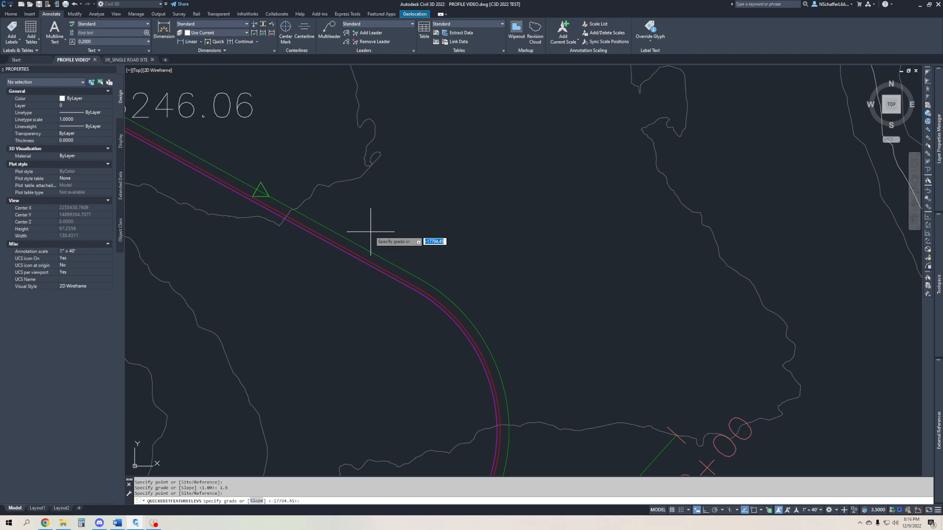
pyautogui.write('-1.5')
pyautogui.press('Return')
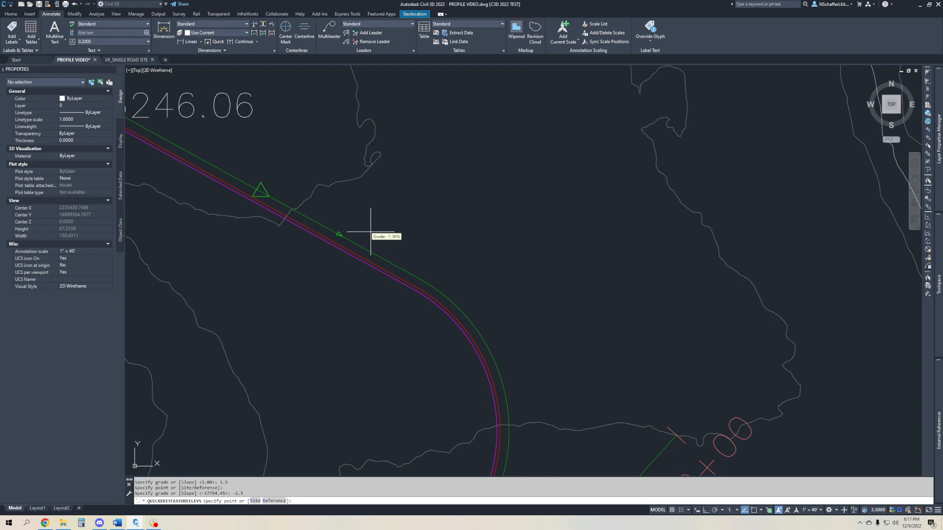
# Check the elevations and grades along the outer feature line's straight segments, and end Quick Elevation Edit
pyautogui.moveTo(158, 125); pyautogui.dragTo(198, 184, button='middle')
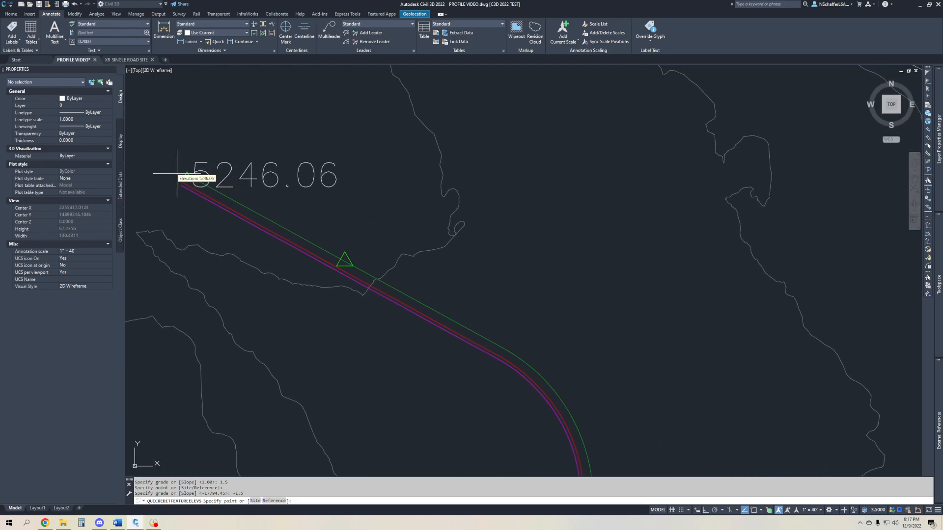
pyautogui.scroll(-2, 522, 331)
pyautogui.moveTo(522, 330); pyautogui.dragTo(324, 219, button='middle')
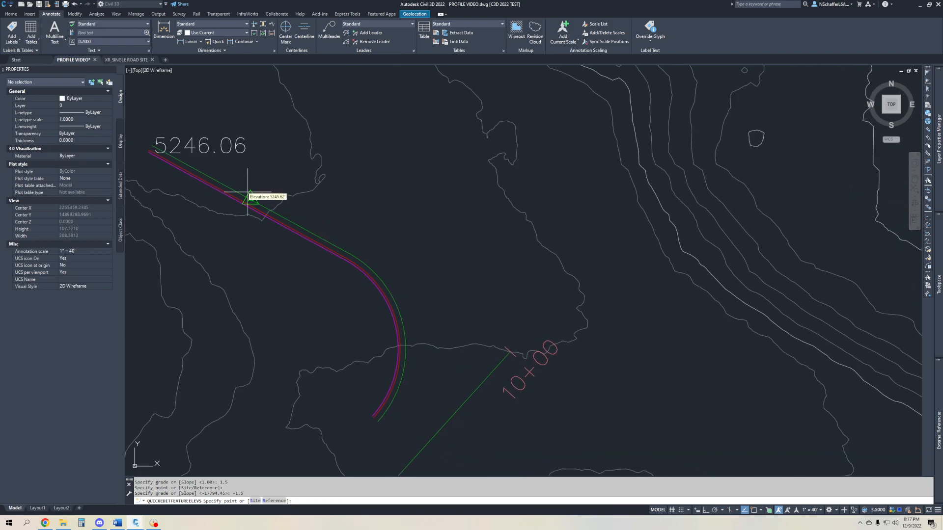
pyautogui.scroll(2, 354, 246)
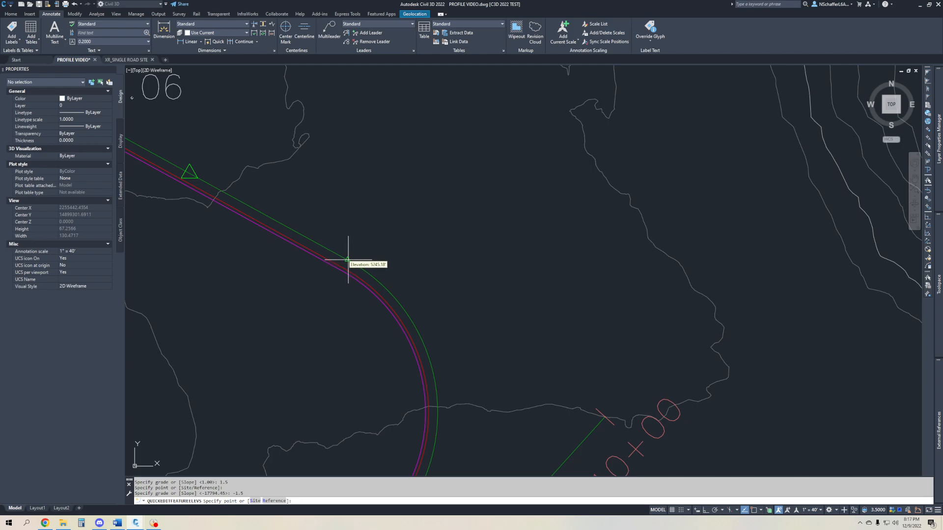
pyautogui.moveTo(348, 259); pyautogui.dragTo(586, 375, button='middle')
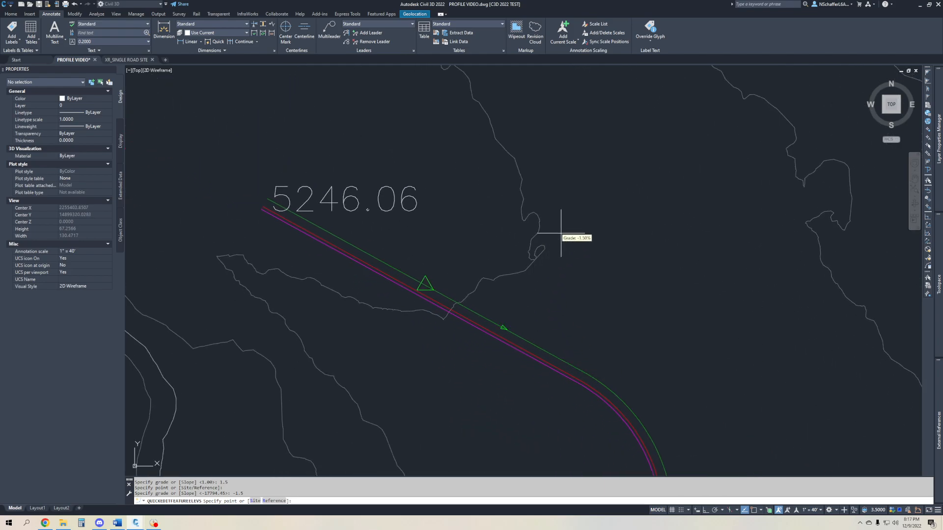
pyautogui.moveTo(471, 290); pyautogui.dragTo(362, 305, button='middle')
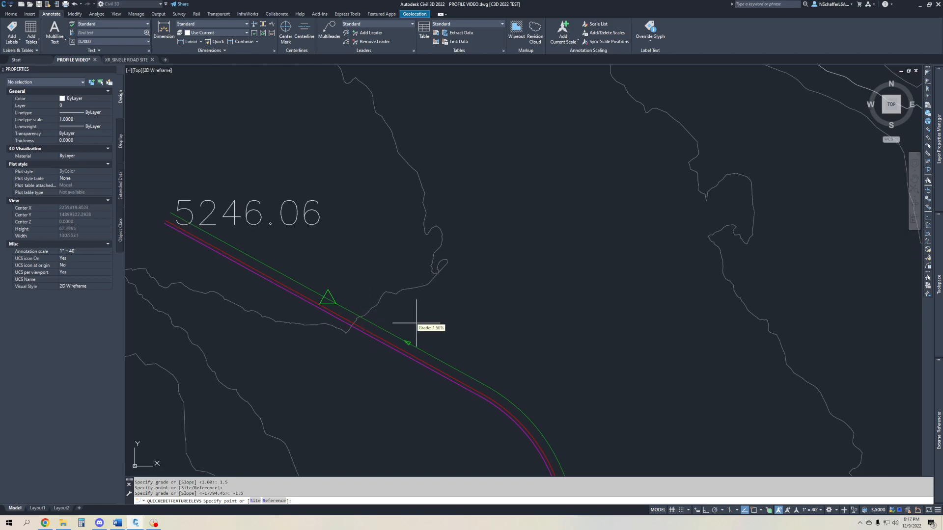
pyautogui.press('Return')
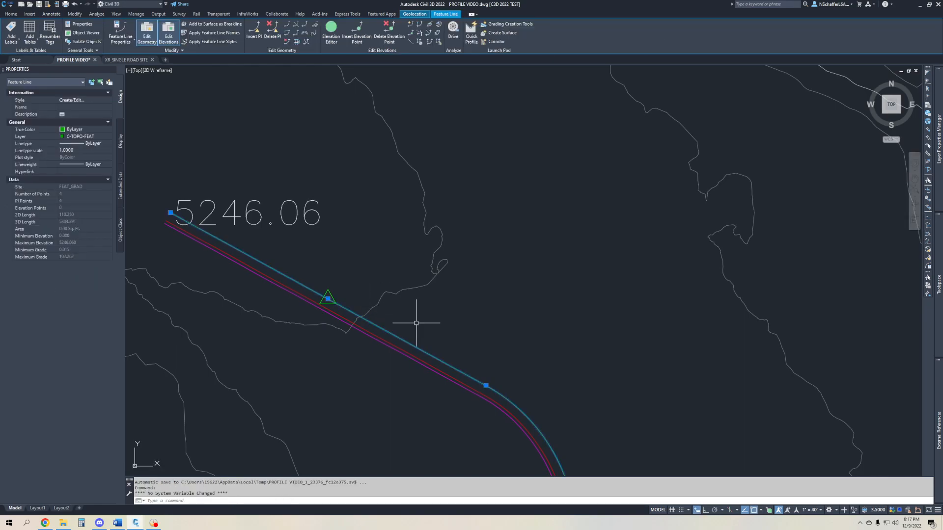
# Insert an elevation point at the midpoint of the outer feature line's curve, accepting the default elevation and keeping Midpoint object snap on
pyautogui.moveTo(477, 280); pyautogui.dragTo(402, 233, button='middle')
pyautogui.scroll(-1, 401, 233)
pyautogui.moveTo(410, 218)
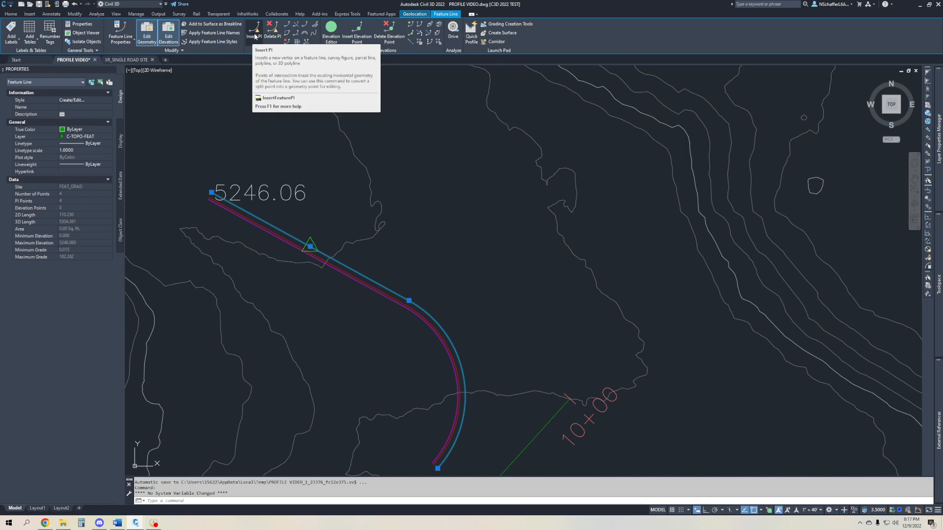
pyautogui.click(356, 35)
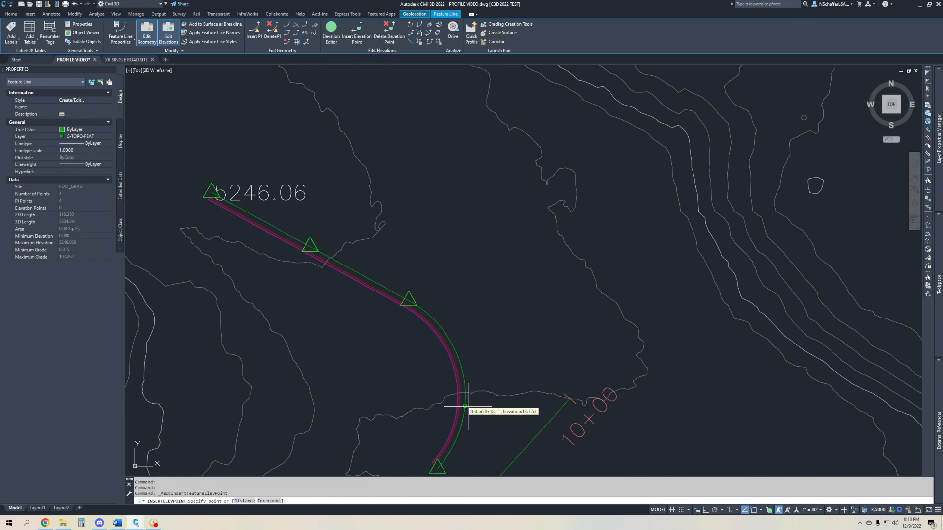
pyautogui.write("'os")
pyautogui.press('Return')
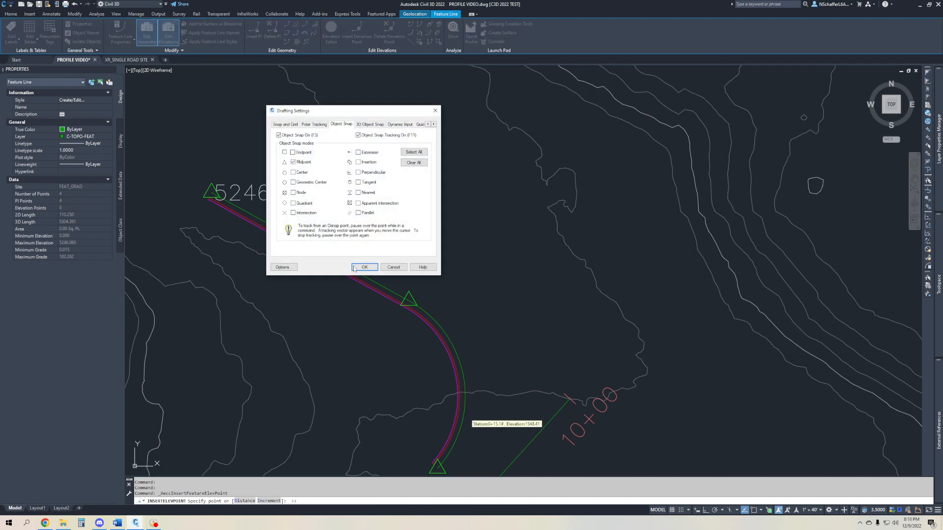
pyautogui.click(364, 267)
pyautogui.click(467, 408)
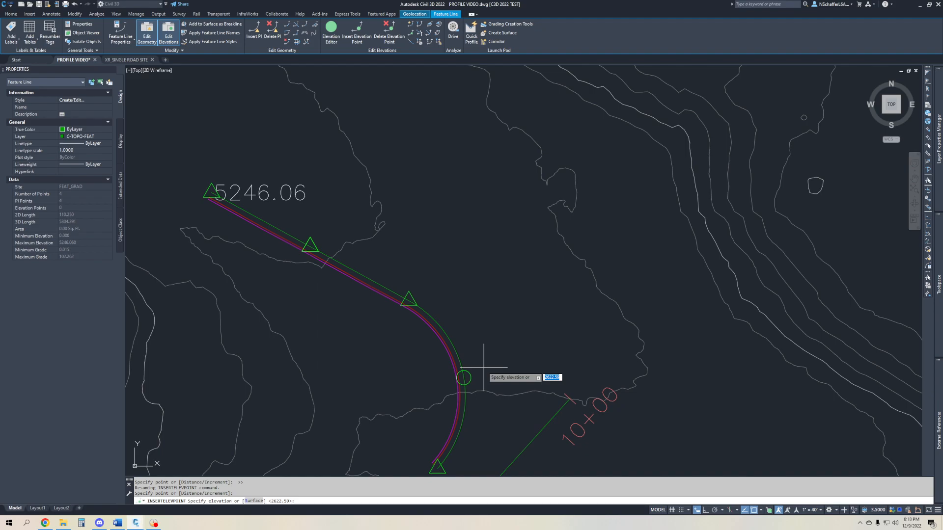
pyautogui.press('Return')
pyautogui.press('Escape')
pyautogui.moveTo(467, 343)
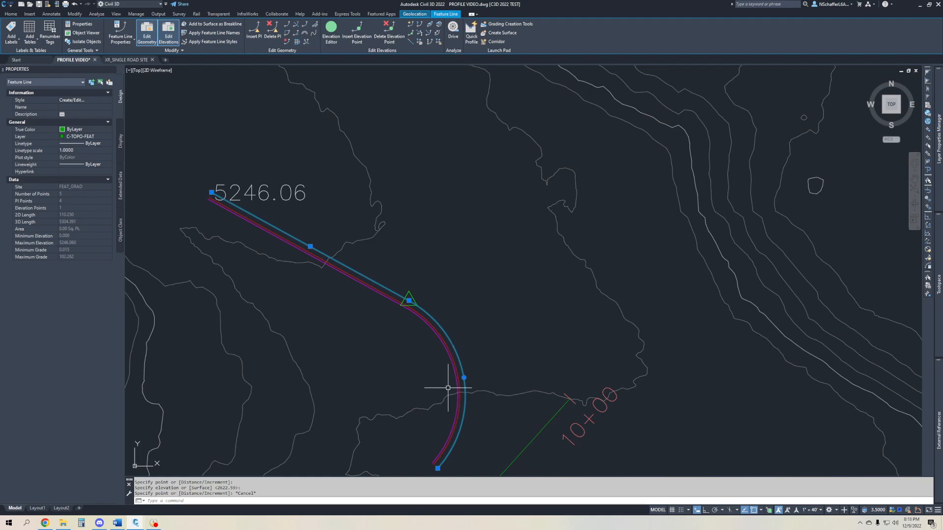
pyautogui.scroll(4, 455, 387)
pyautogui.scroll(-5, 491, 385)
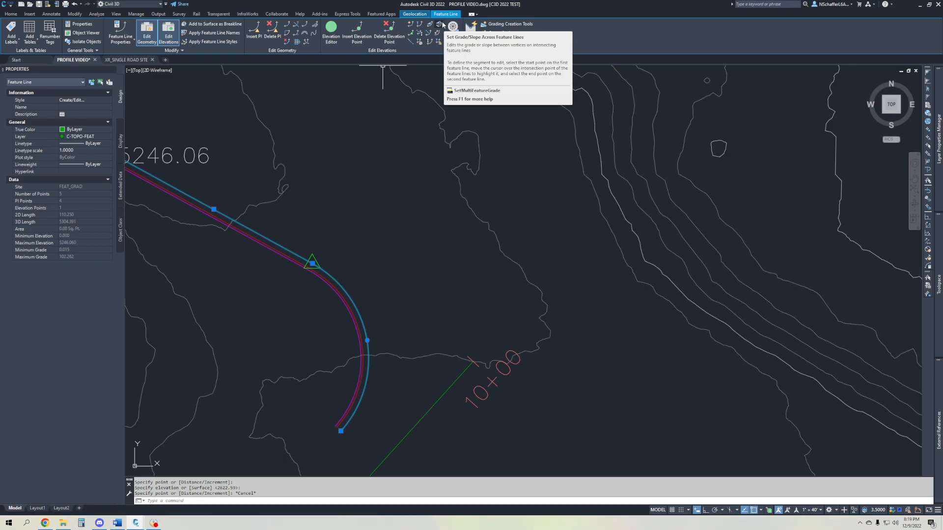
pyautogui.scroll(-3, 388, 221)
pyautogui.press('Escape')
pyautogui.moveTo(373, 317); pyautogui.dragTo(352, 169, button='middle')
pyautogui.scroll(-1, 353, 169)
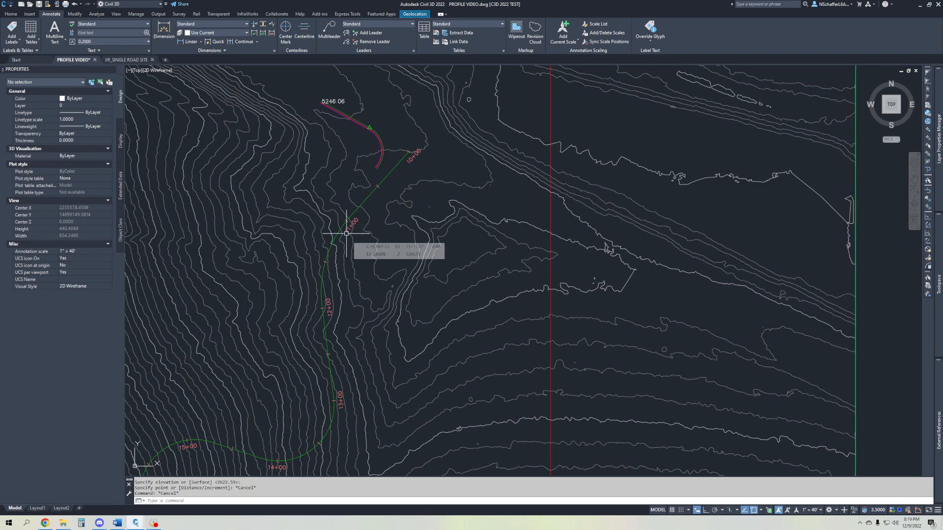
pyautogui.scroll(6, 381, 143)
pyautogui.click(386, 154)
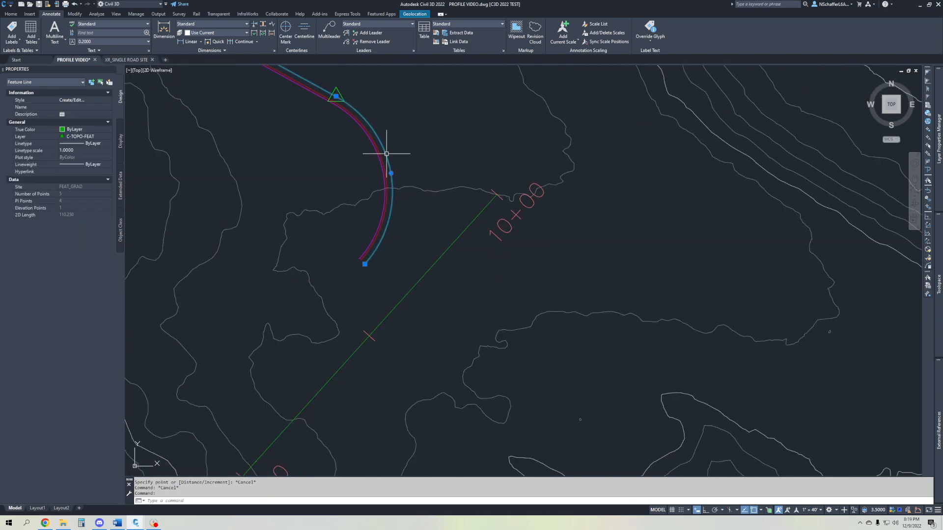
pyautogui.moveTo(388, 197); pyautogui.dragTo(405, 327, button='middle')
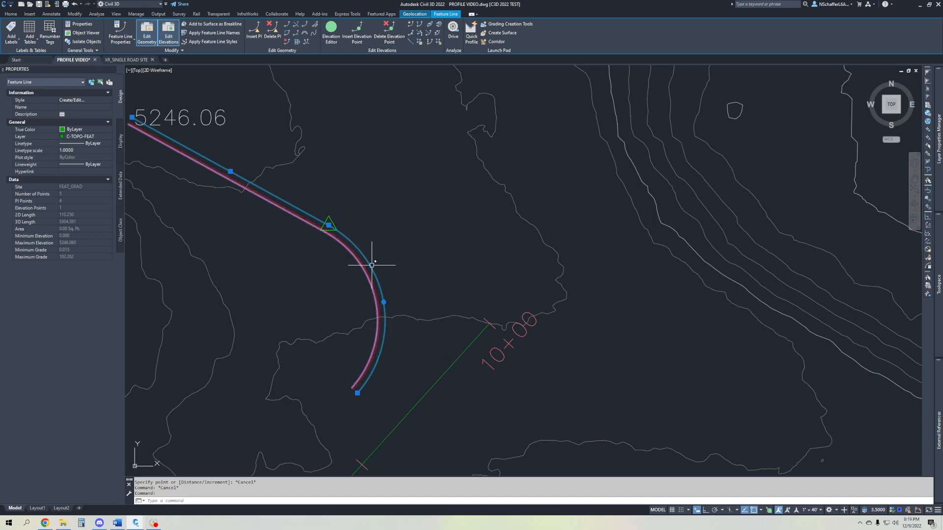
pyautogui.moveTo(411, 338)
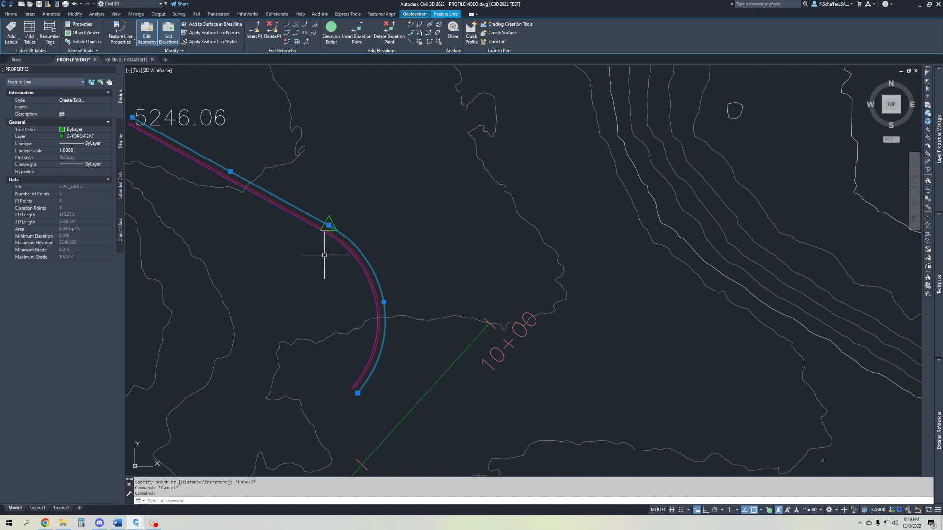
pyautogui.moveTo(350, 395)
pyautogui.moveTo(405, 378)
pyautogui.press('Escape')
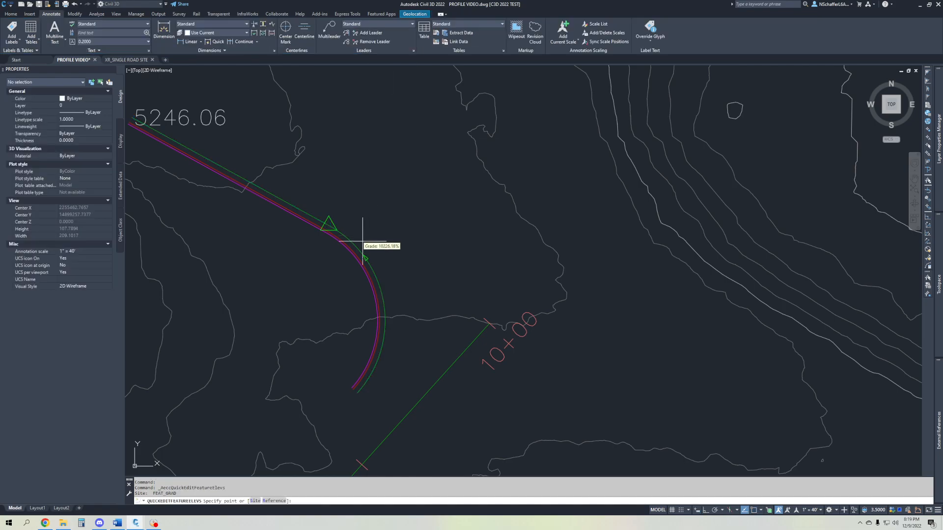
pyautogui.click(384, 269)
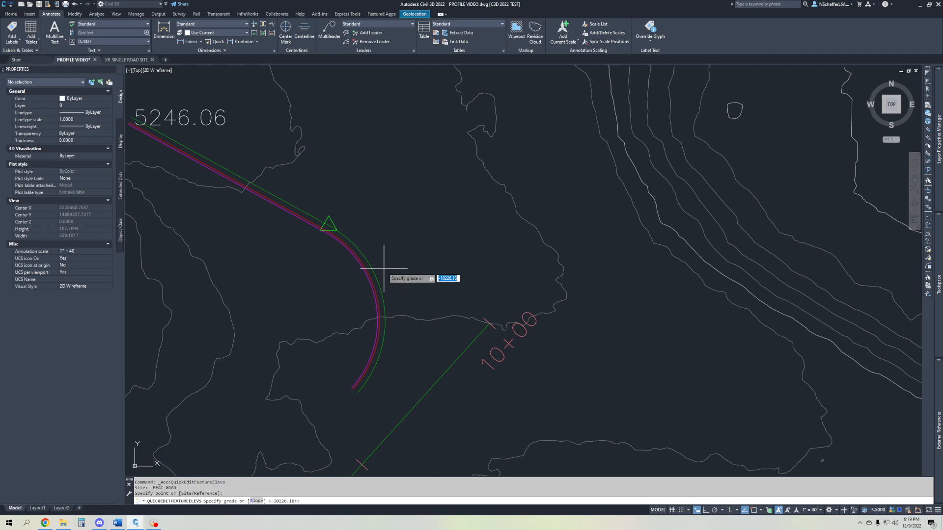
pyautogui.press('Escape')
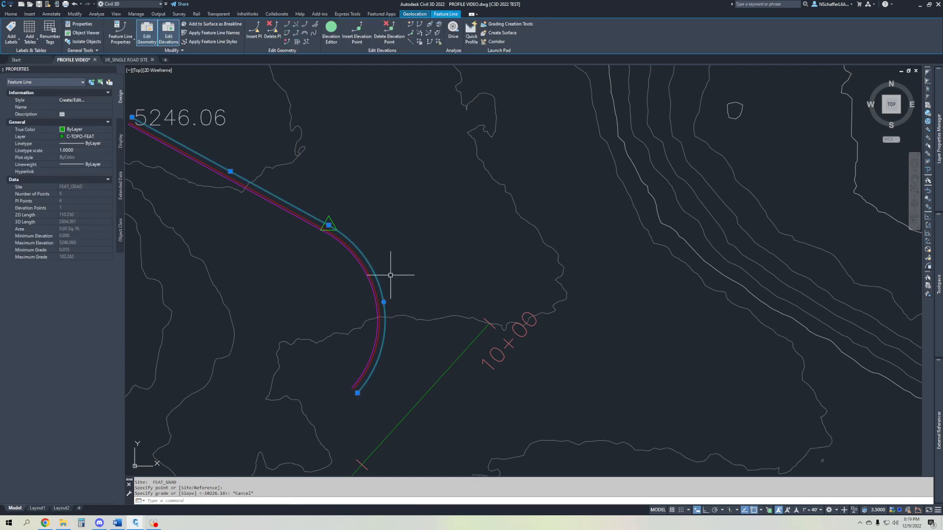
# Use Set Grade/Slope between Points to grade the outer feature line at 1.5% from the curve start PI to the curve's end
pyautogui.click(438, 25)
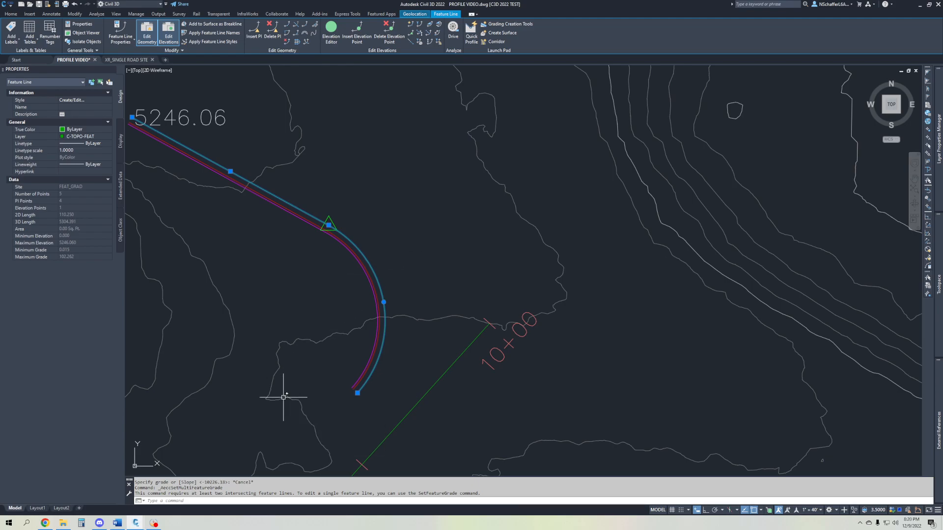
pyautogui.click(431, 25)
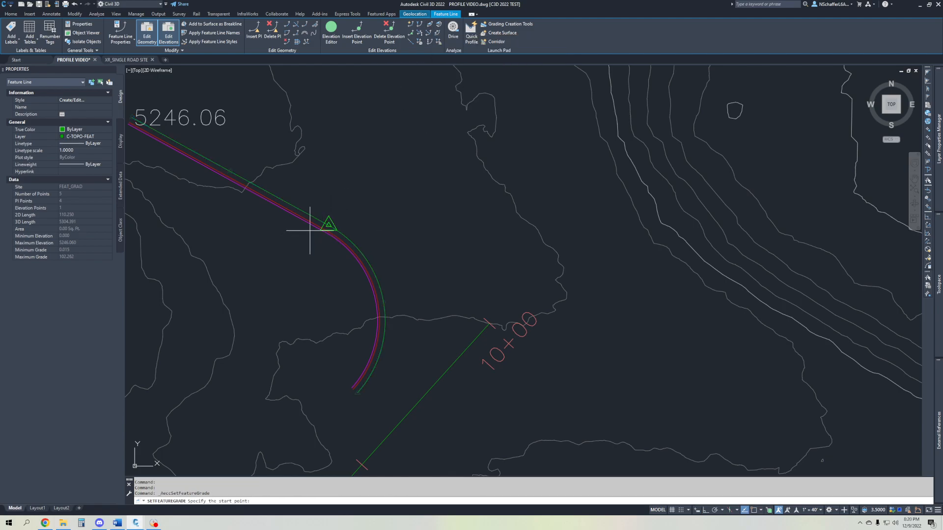
pyautogui.click(330, 225)
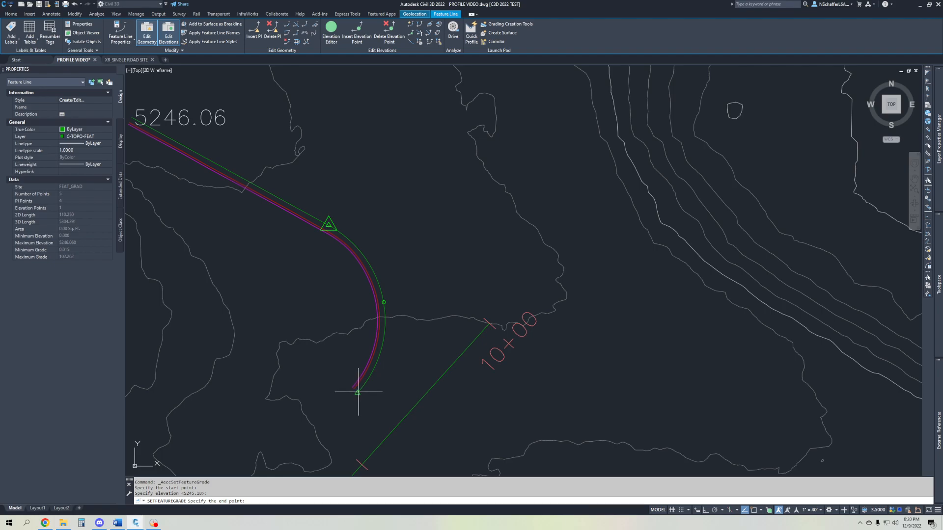
pyautogui.click(358, 391)
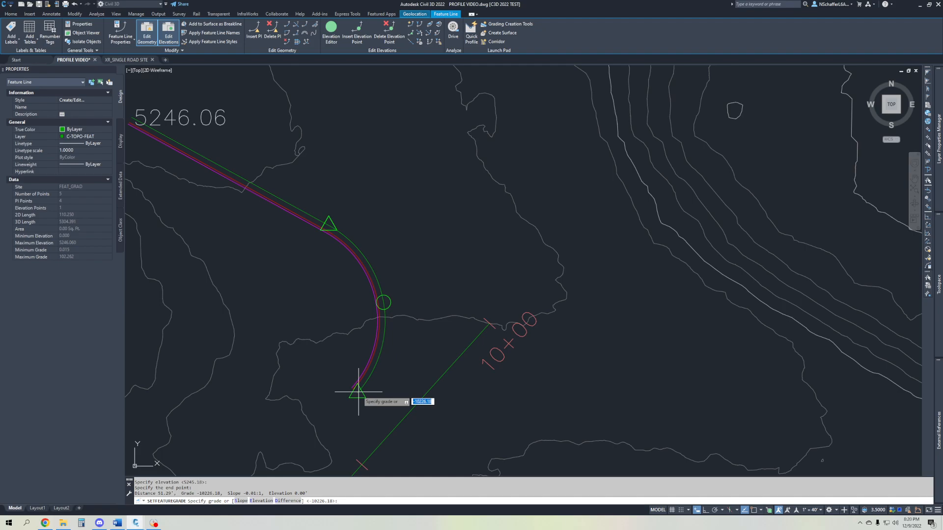
pyautogui.write('1.5')
pyautogui.press('Return')
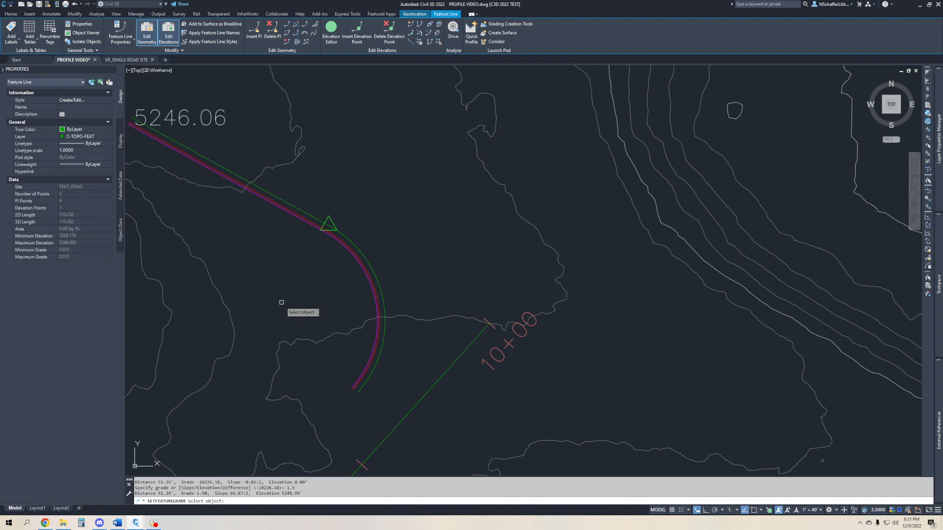
pyautogui.press('Return')
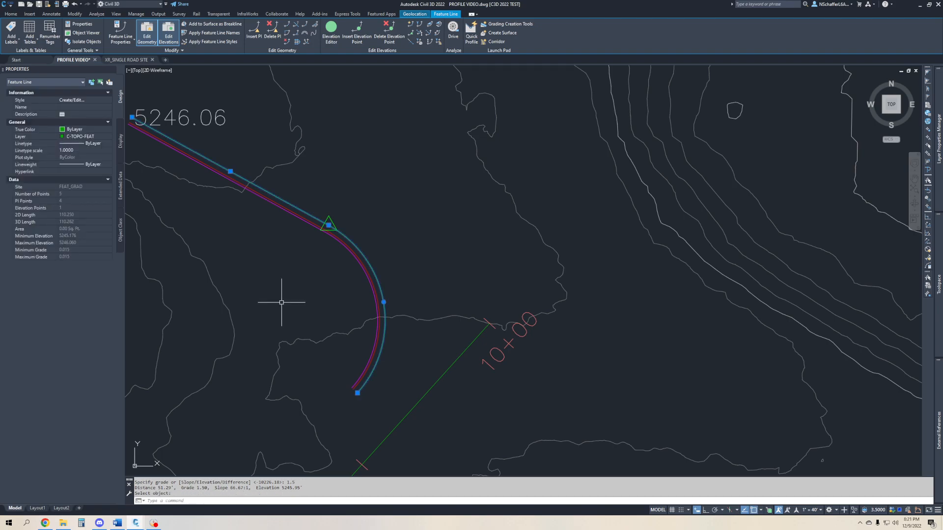
# Check the elevations and grades along the outer feature line's curve with Quick Elevation Edit
pyautogui.click(410, 25)
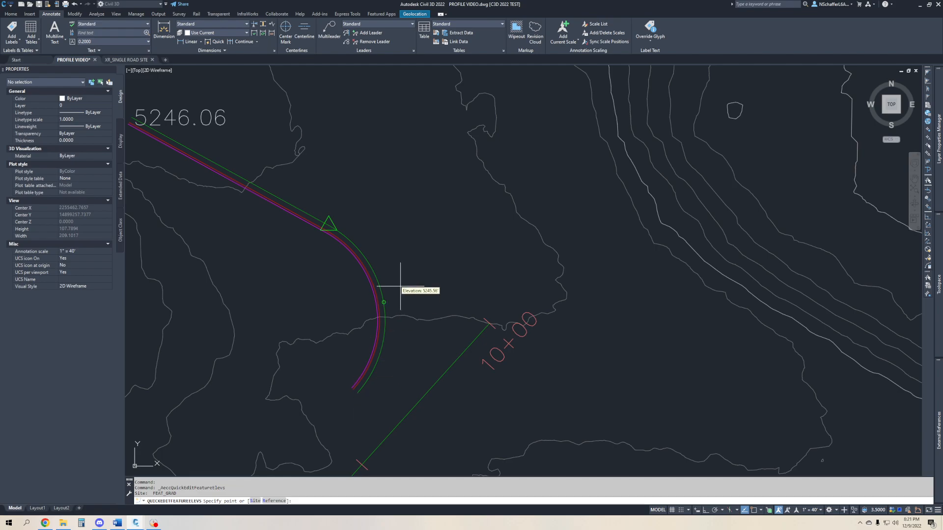
pyautogui.scroll(-2, 358, 255)
pyautogui.moveTo(358, 255)
pyautogui.mouseDown(button='middle')
pyautogui.moveTo(389, 181)
pyautogui.moveTo(402, 212)
pyautogui.moveTo(479, 130)
pyautogui.mouseUp(button='middle')
pyautogui.scroll(1, 389, 181)
pyautogui.press('Escape')
pyautogui.click(417, 226)
pyautogui.scroll(-2, 421, 225)
pyautogui.press('Escape')
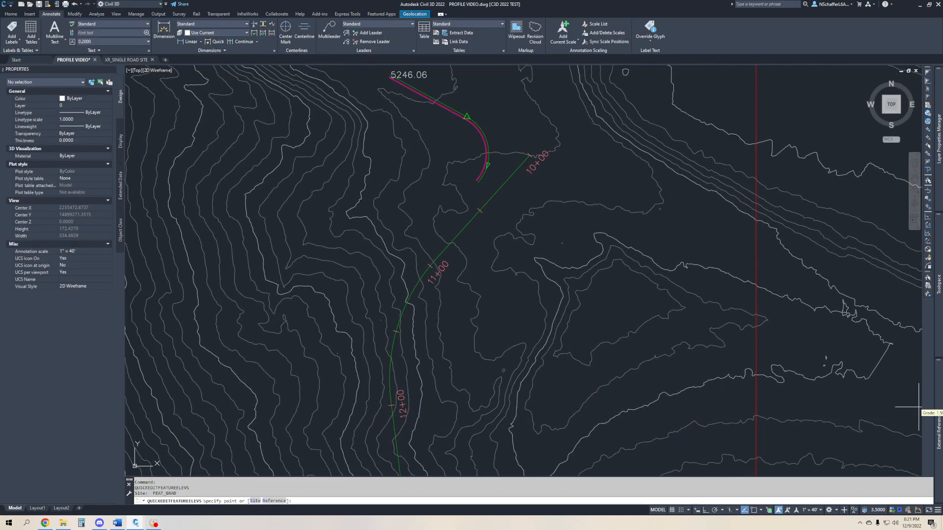
pyautogui.press('Return')
# End Quick Elevation Edit and reload the XR_SINGLE ROAD SITE external reference
pyautogui.moveTo(933, 419)
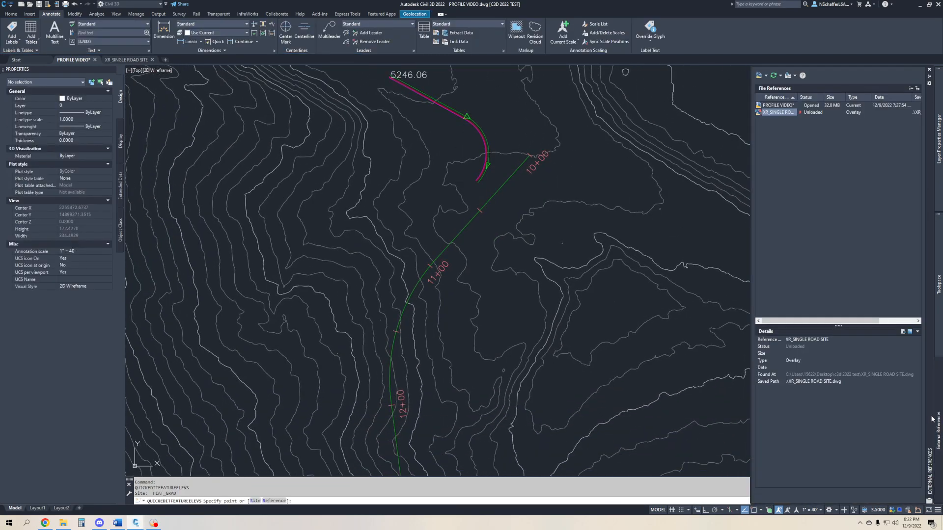
pyautogui.click(780, 115)
pyautogui.press('Escape')
pyautogui.press('Escape')
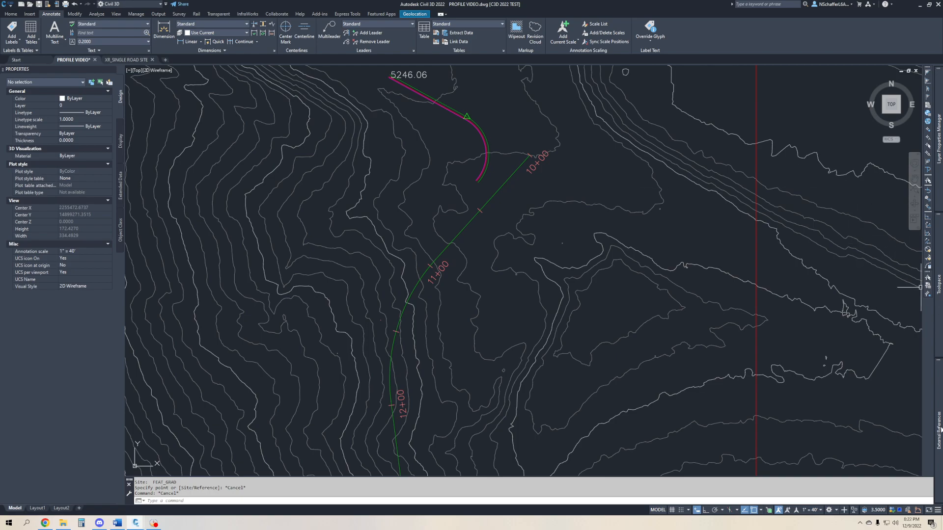
pyautogui.moveTo(937, 430)
pyautogui.rightClick(783, 113)
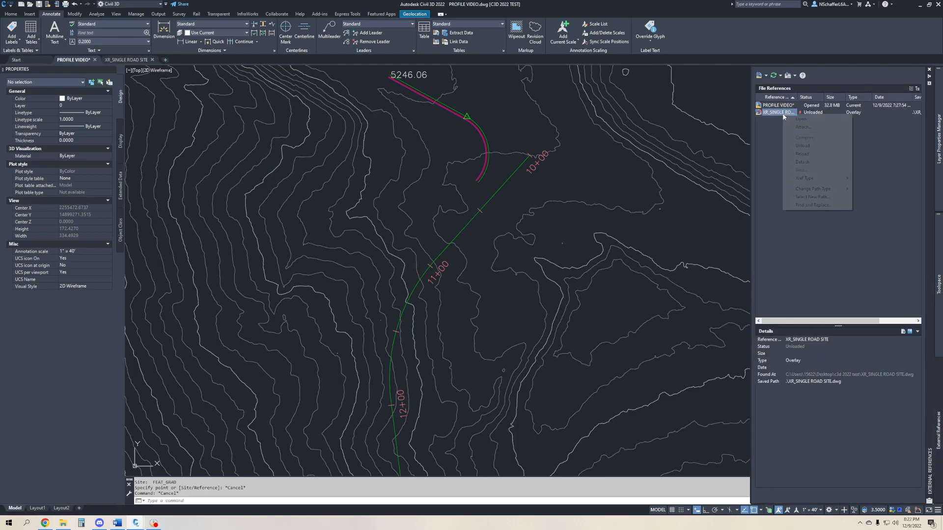
pyautogui.click(811, 154)
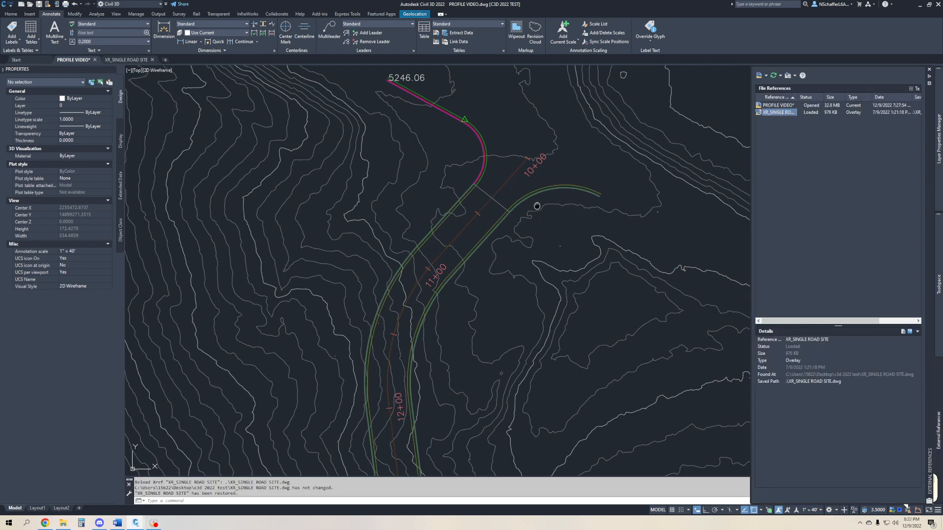
# Examine the referenced road's curb lines and alignment from the entrance curve at 10+00 down past 15+00 and across the site
pyautogui.scroll(4, 442, 227)
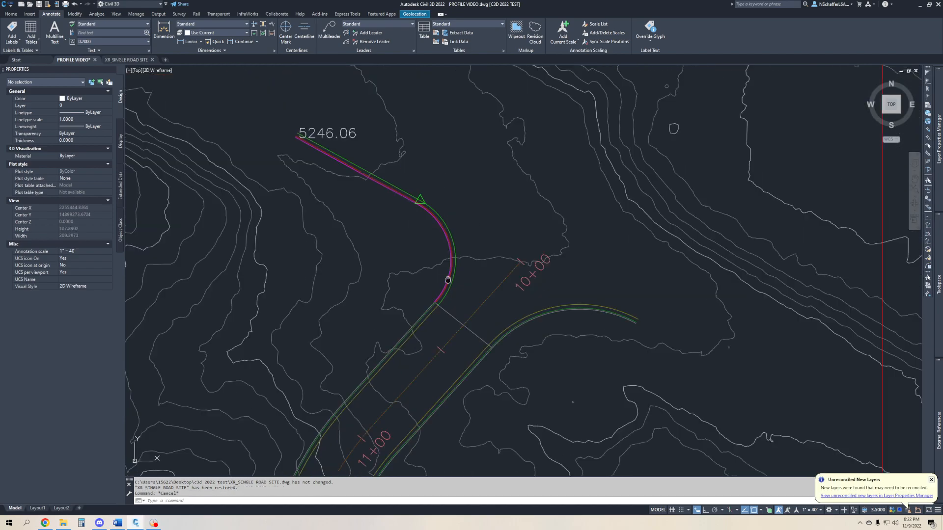
pyautogui.moveTo(446, 288); pyautogui.dragTo(535, 166, button='middle')
pyautogui.scroll(-1, 537, 169)
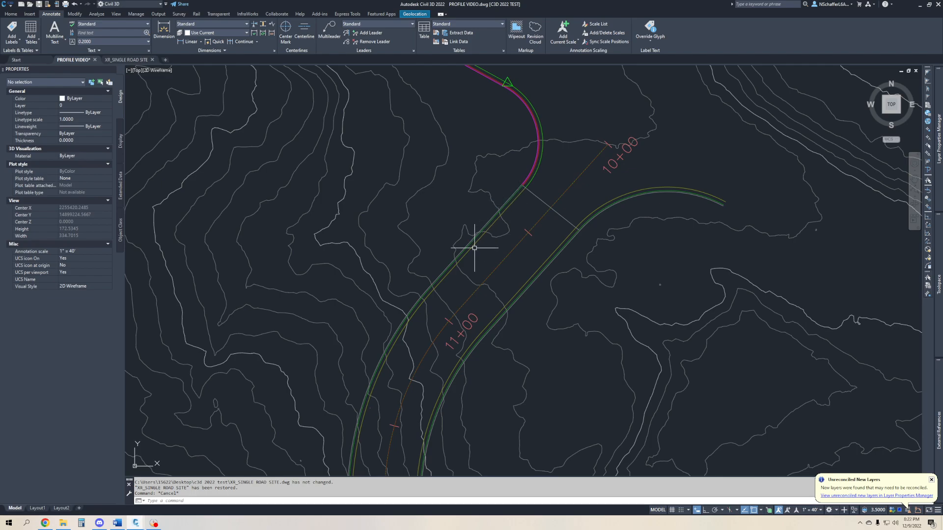
pyautogui.scroll(-2, 421, 311)
pyautogui.moveTo(420, 311); pyautogui.dragTo(419, 163, button='middle')
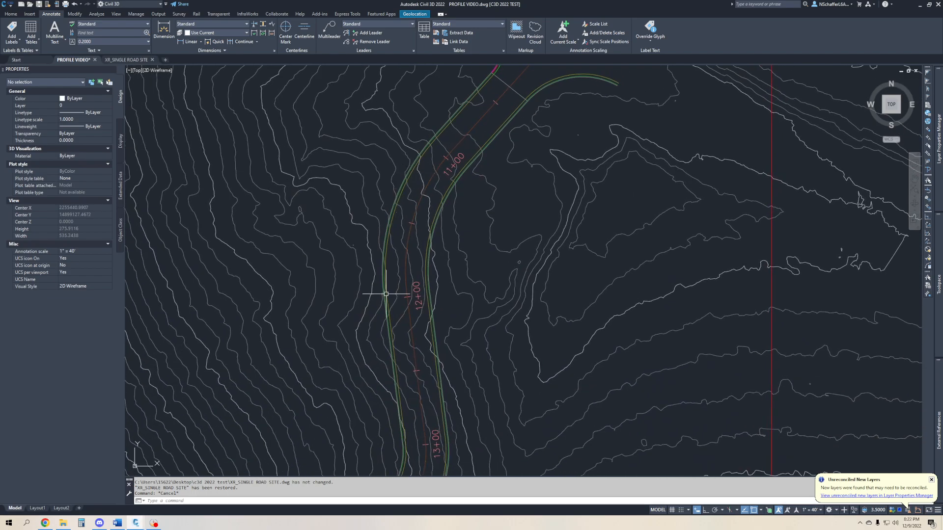
pyautogui.moveTo(386, 295); pyautogui.dragTo(448, 155, button='middle')
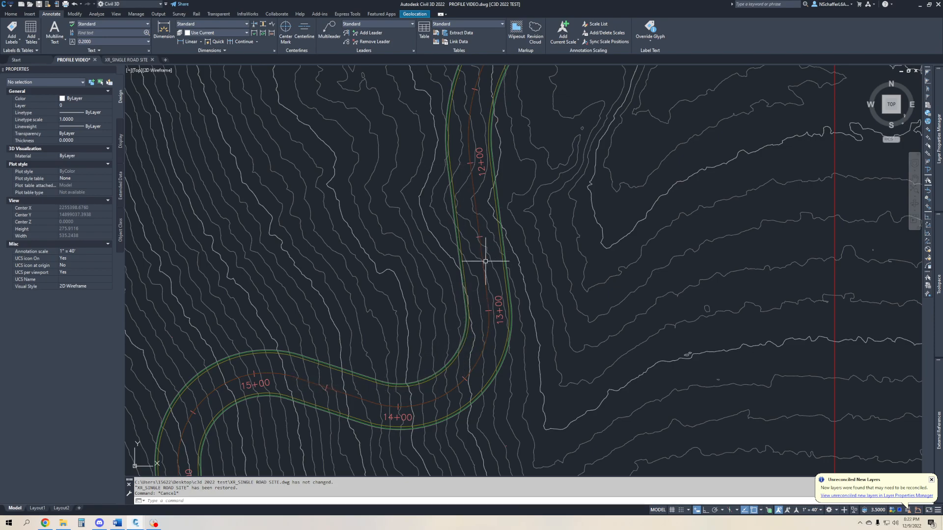
pyautogui.scroll(-2, 378, 257)
pyautogui.scroll(-4, 372, 230)
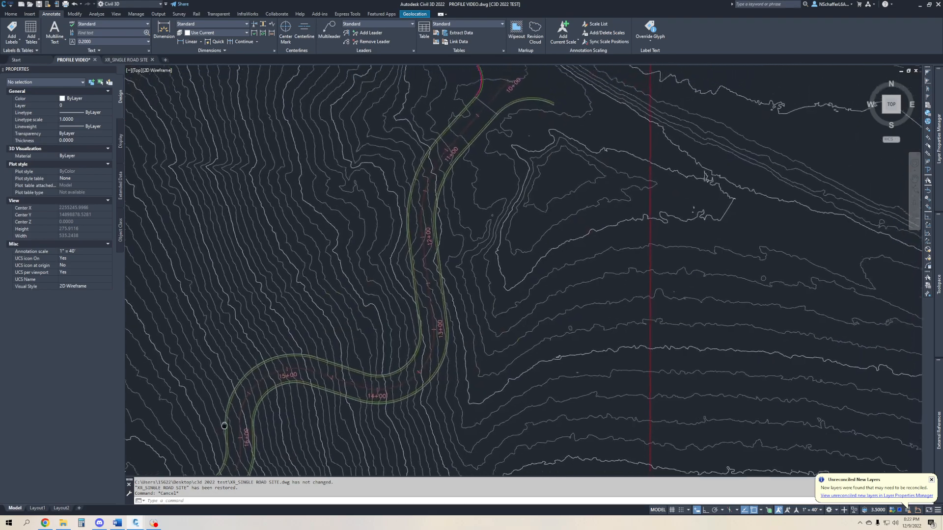
pyautogui.scroll(9, 373, 230)
pyautogui.scroll(-4, 479, 178)
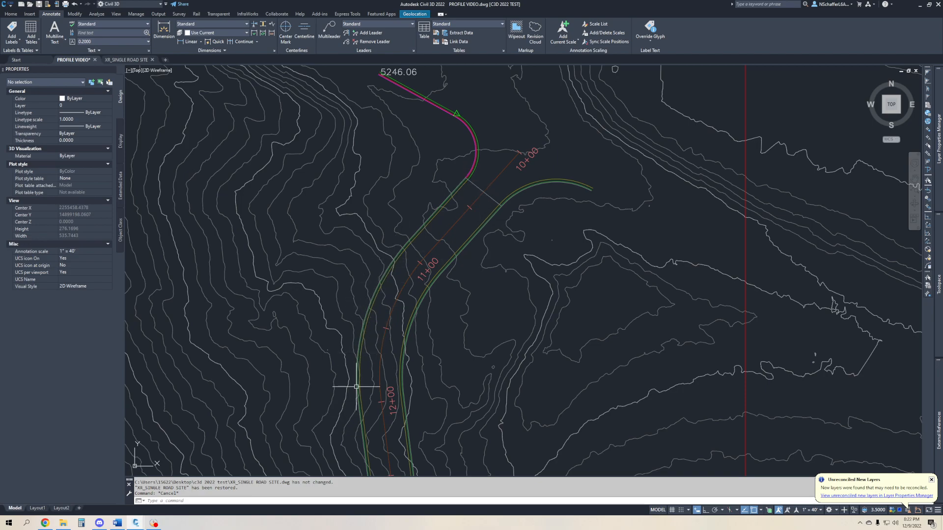
pyautogui.moveTo(356, 396); pyautogui.dragTo(411, 136, button='middle')
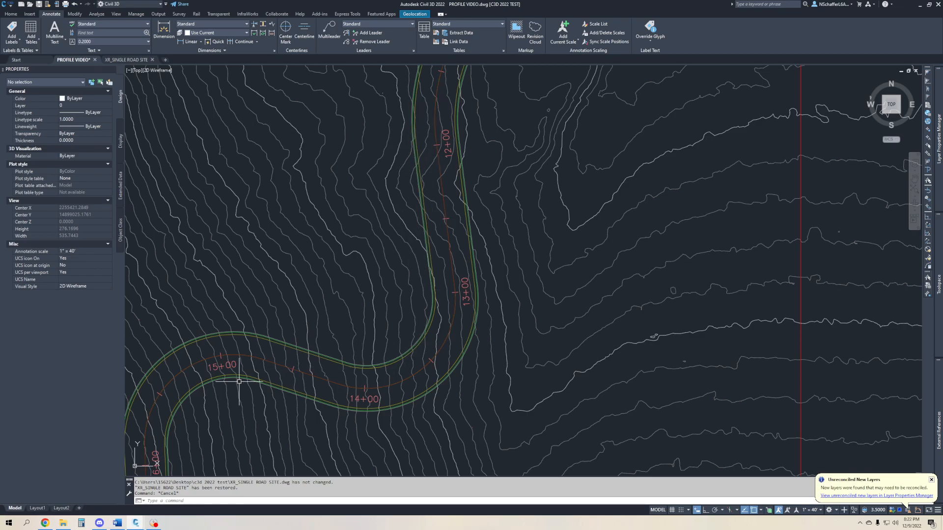
pyautogui.moveTo(246, 380); pyautogui.dragTo(409, 253, button='middle')
pyautogui.moveTo(449, 329); pyautogui.dragTo(380, 430, button='middle')
pyautogui.moveTo(542, 283); pyautogui.dragTo(454, 398, button='middle')
pyautogui.moveTo(463, 385)
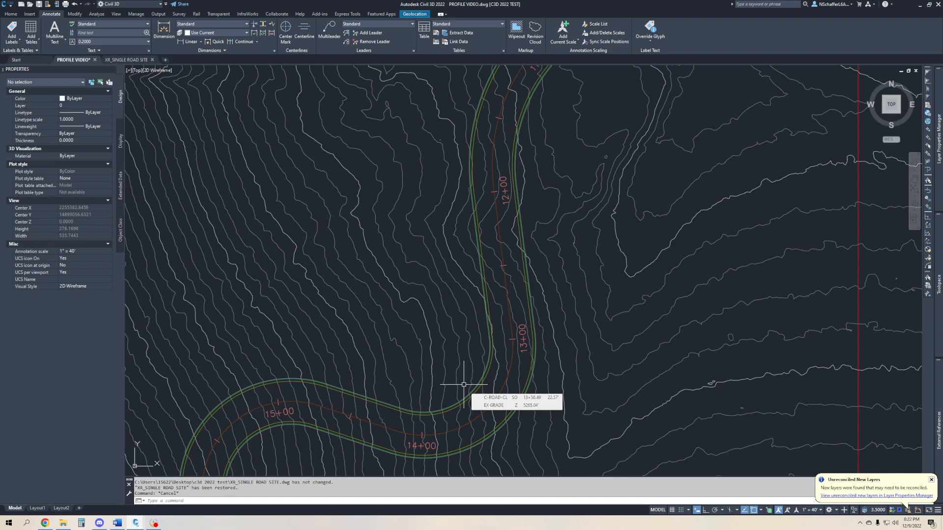
pyautogui.scroll(-4, 568, 154)
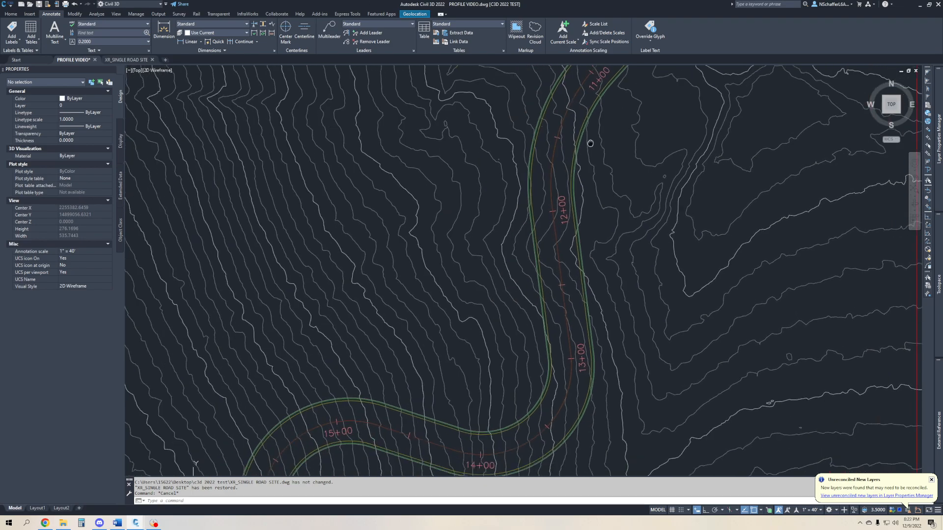
pyautogui.scroll(3, 564, 211)
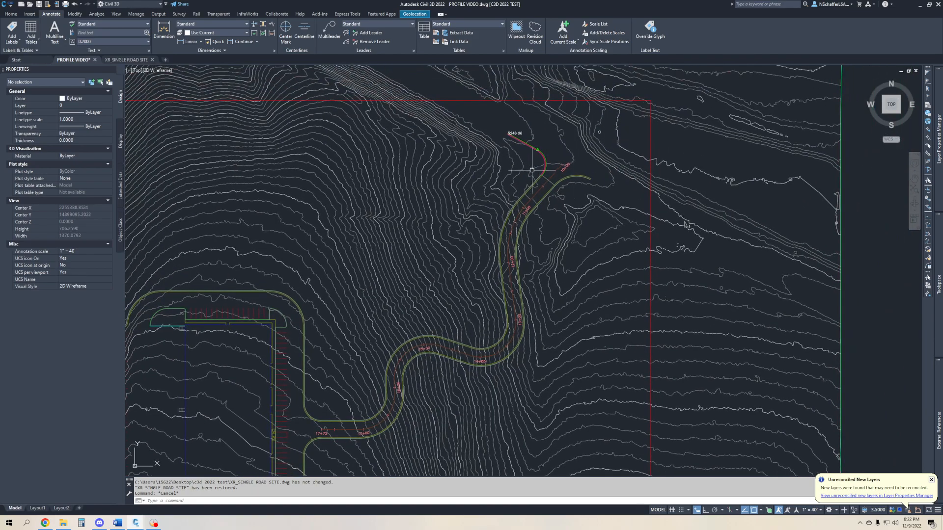
# Examine the connecting road's curb lines and alignment from the entrance curve through 16+00 to the road's end at 17+72
pyautogui.scroll(2, 538, 170)
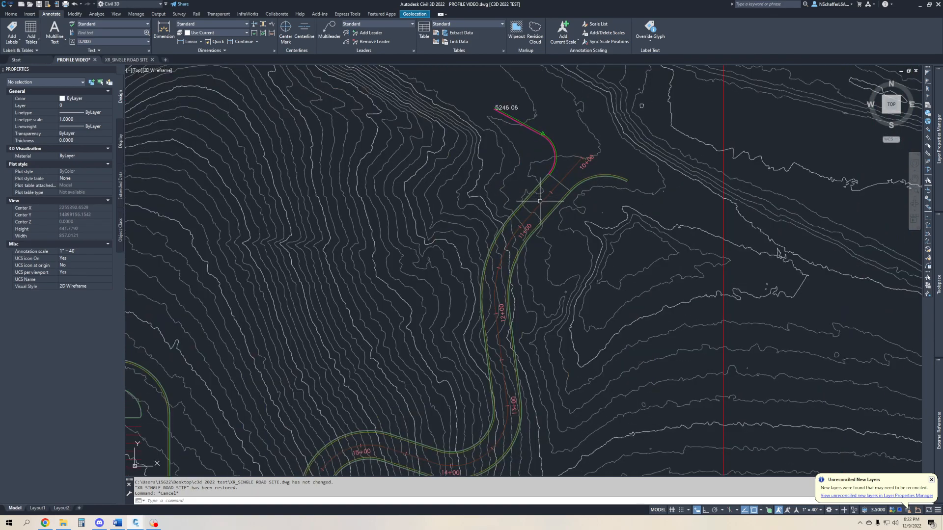
pyautogui.scroll(5, 555, 180)
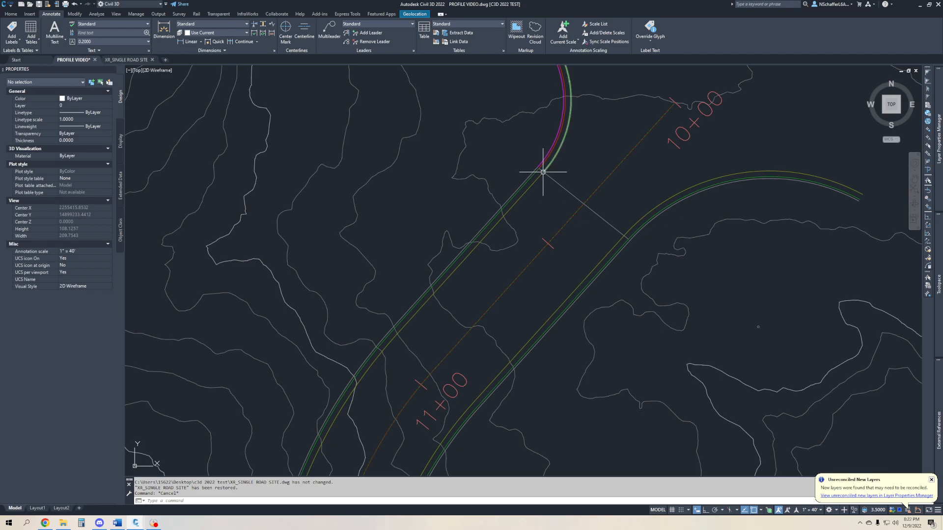
pyautogui.scroll(-3, 543, 171)
pyautogui.moveTo(494, 248)
pyautogui.mouseDown(button='middle')
pyautogui.moveTo(504, 293)
pyautogui.moveTo(506, 167)
pyautogui.mouseUp(button='middle')
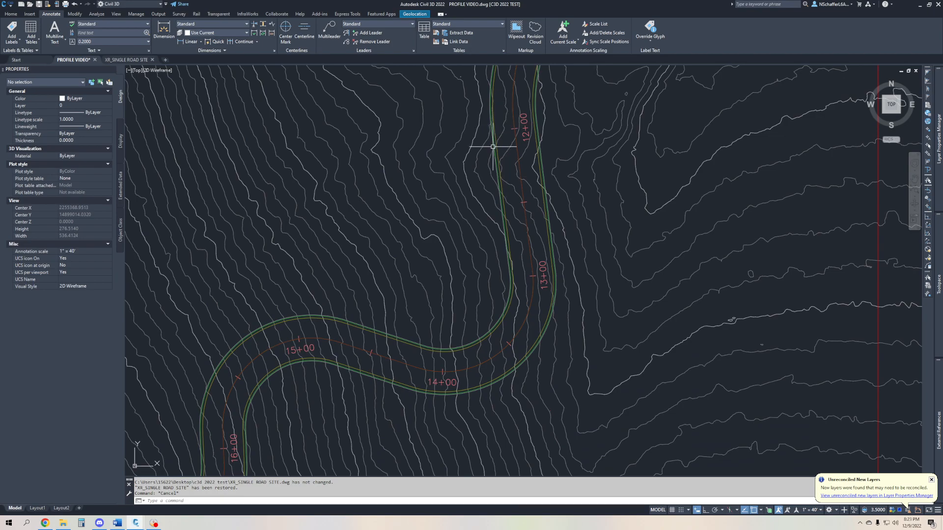
pyautogui.moveTo(221, 339); pyautogui.dragTo(321, 169, button='middle')
pyautogui.moveTo(244, 394); pyautogui.dragTo(424, 382, button='middle')
pyautogui.press('space')
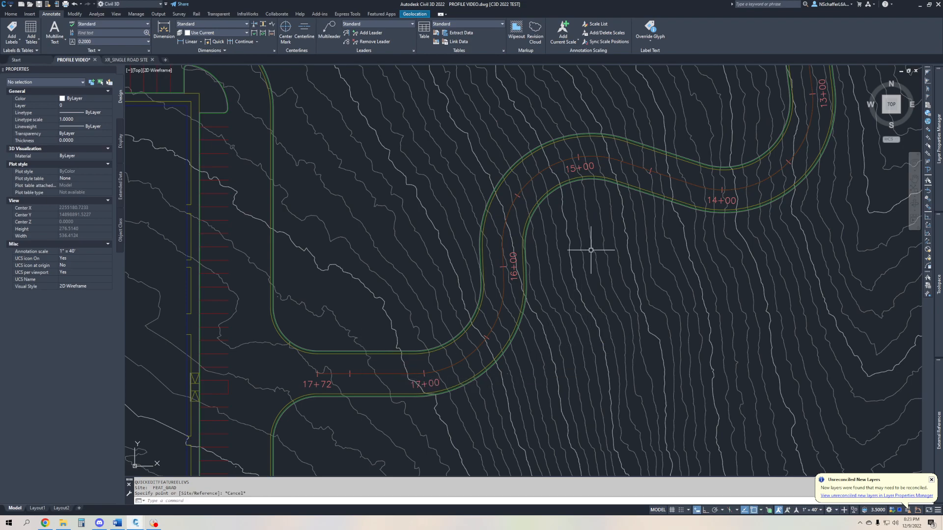
pyautogui.press('Escape')
pyautogui.moveTo(585, 257); pyautogui.dragTo(404, 406, button='middle')
pyautogui.scroll(-2, 404, 406)
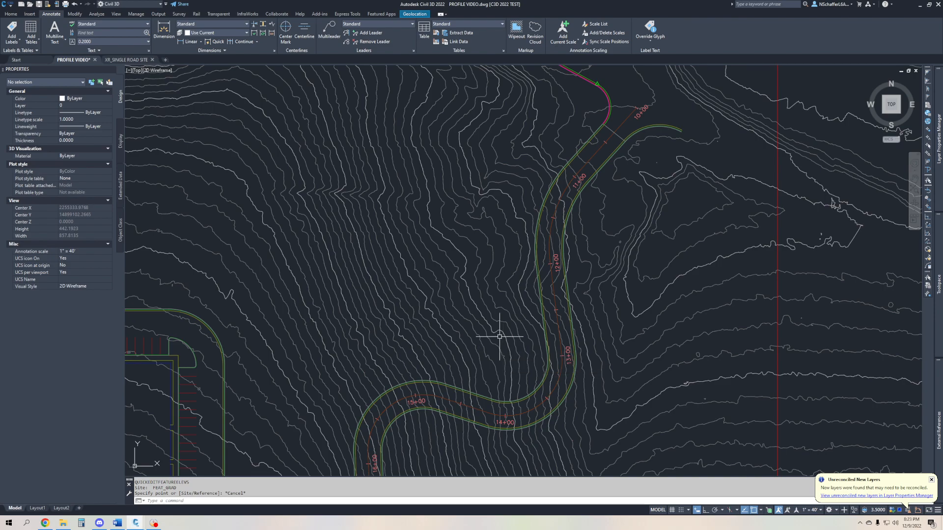
# Select the outer feature line and review the Grade Extension by Reference and Elevations from Surface tools for editing its elevations
pyautogui.scroll(6, 638, 120)
pyautogui.click(538, 203)
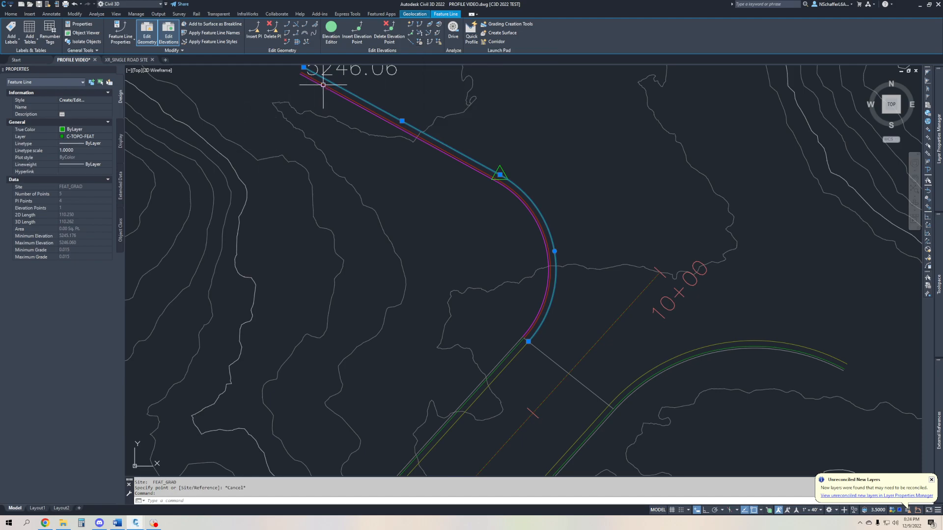
pyautogui.moveTo(323, 72); pyautogui.dragTo(327, 156, button='middle')
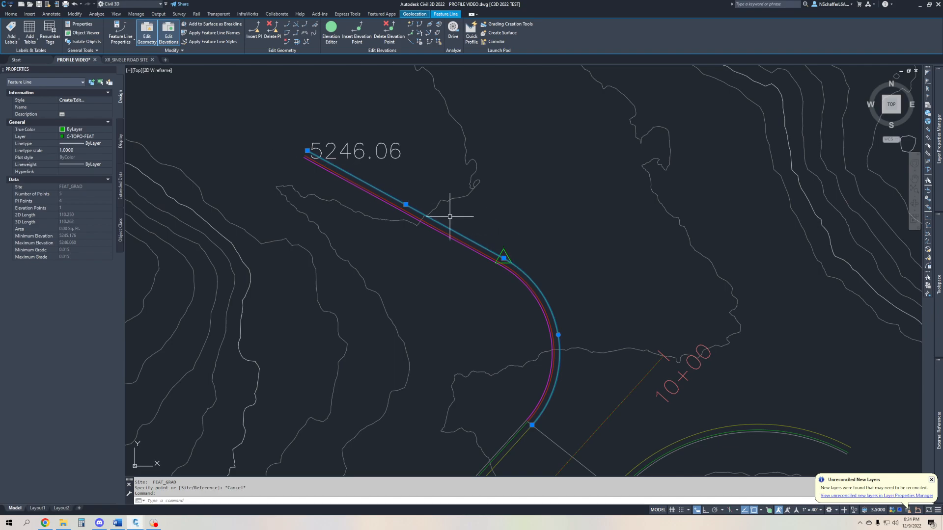
pyautogui.moveTo(448, 211); pyautogui.dragTo(472, 246, button='middle')
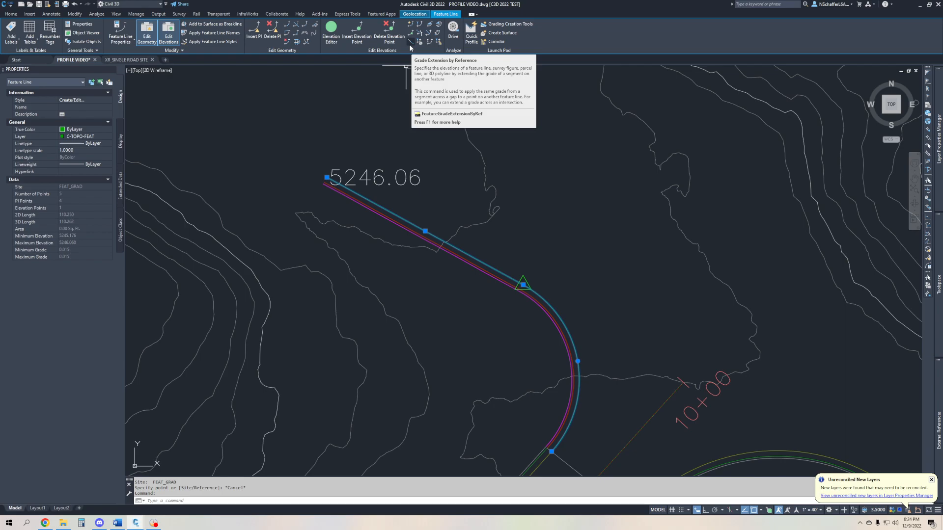
pyautogui.moveTo(392, 209); pyautogui.dragTo(567, 366, button='middle')
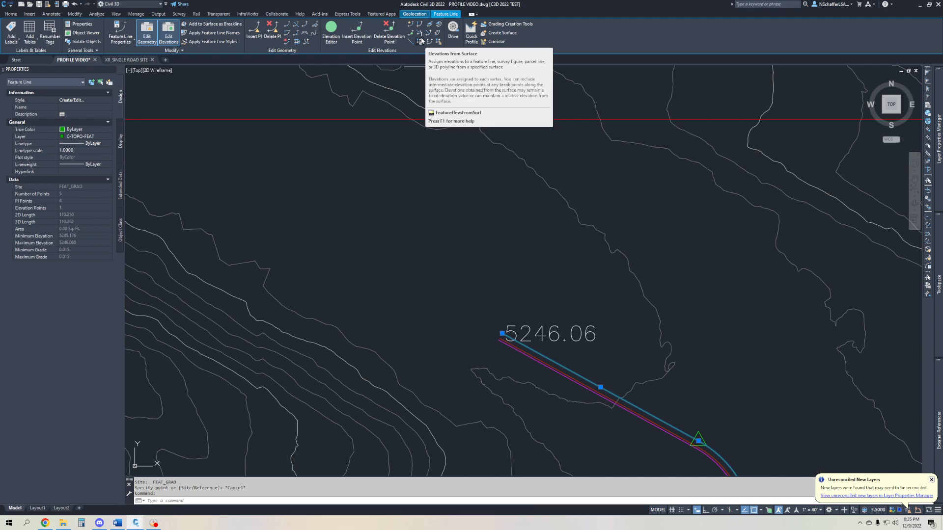
pyautogui.moveTo(606, 354); pyautogui.dragTo(501, 248, button='middle')
pyautogui.moveTo(567, 294); pyautogui.dragTo(523, 210, button='middle')
pyautogui.moveTo(523, 210)
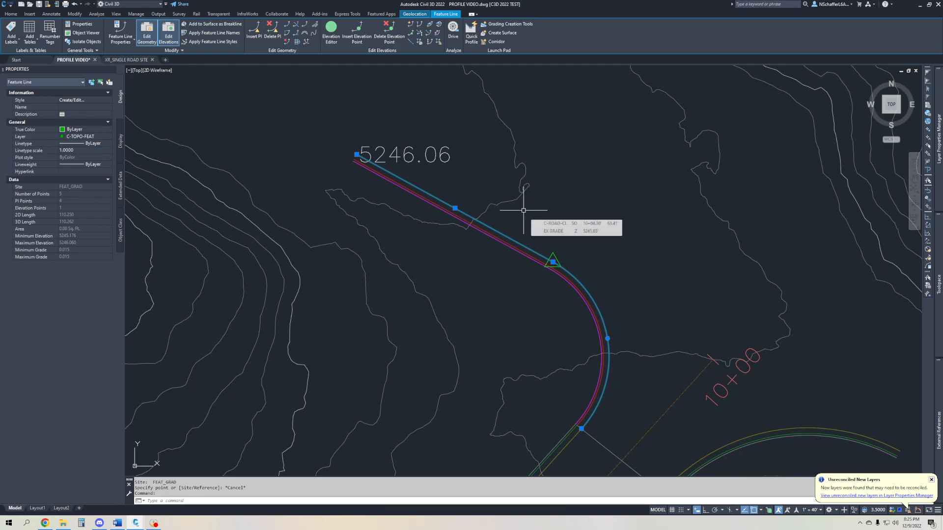
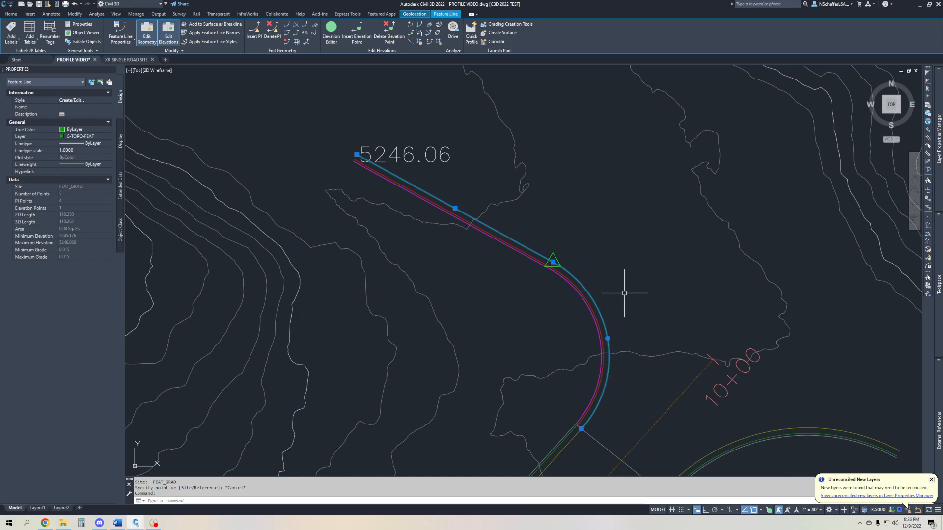
# Slide the elevation point on the outer feature line's curve closer to the road, return it to its former place, and clear the selection
pyautogui.click(607, 339)
pyautogui.click(616, 307)
pyautogui.click(597, 307)
pyautogui.click(655, 377)
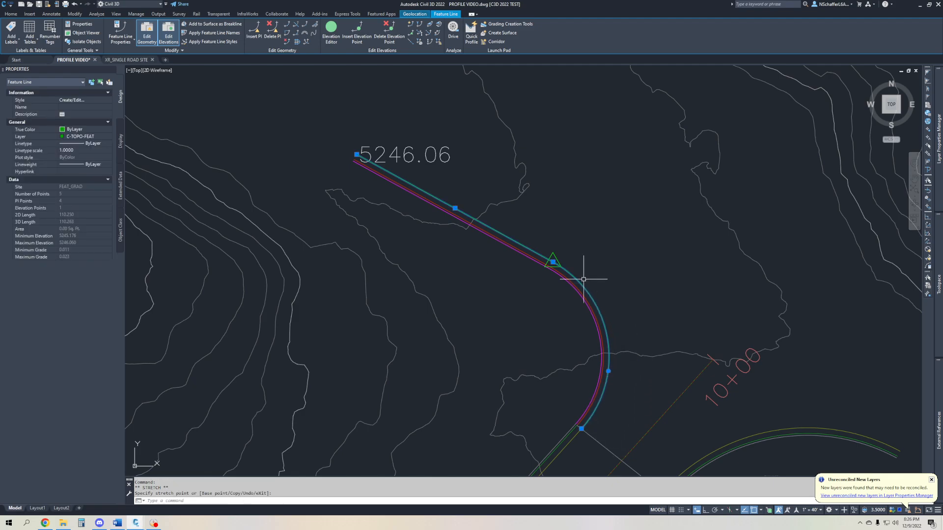
pyautogui.click(608, 371)
pyautogui.click(608, 339)
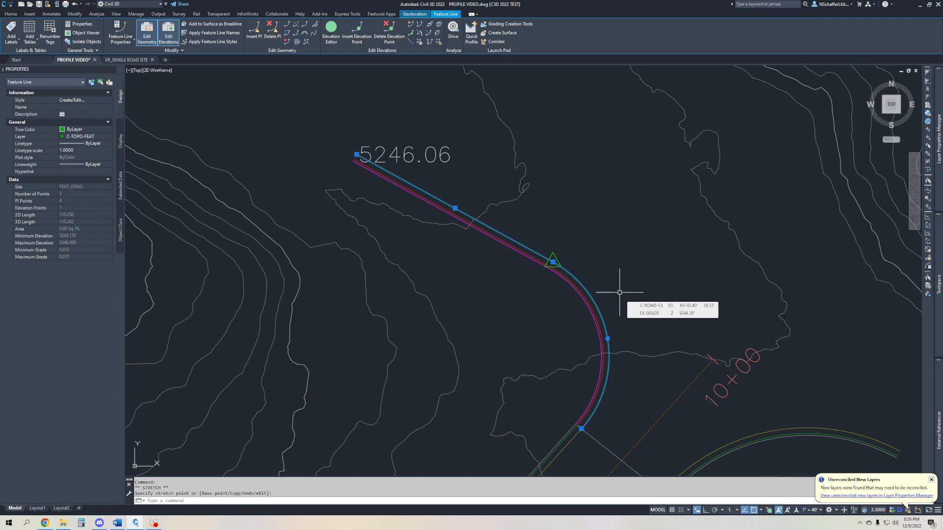
pyautogui.press('Escape')
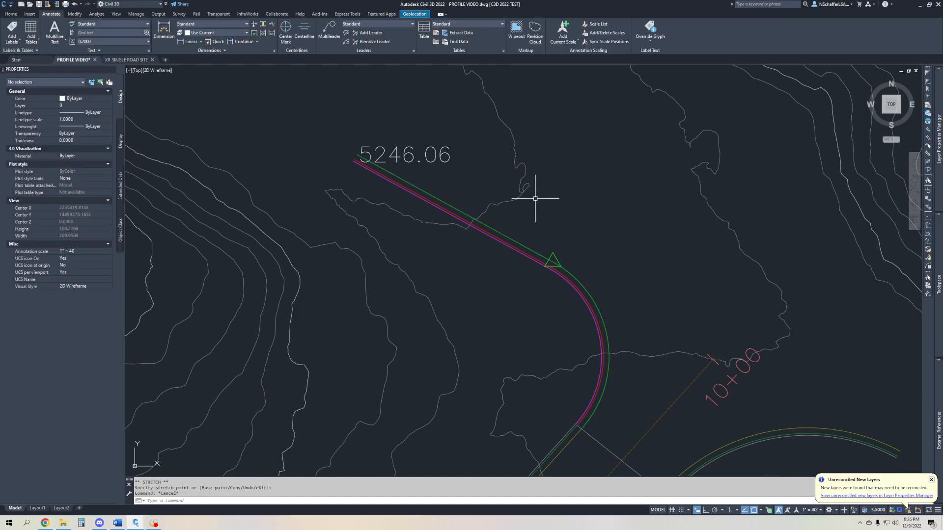
# Examine the three parallel curb lines at the 5246.06 tie-in
pyautogui.moveTo(570, 194); pyautogui.dragTo(570, 224, button='middle')
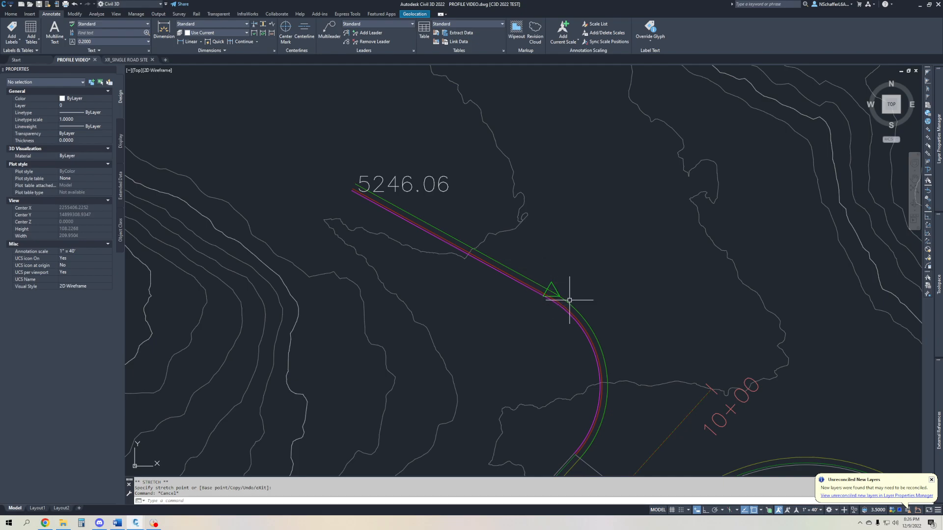
pyautogui.press('Escape')
pyautogui.moveTo(415, 205); pyautogui.dragTo(404, 235, button='middle')
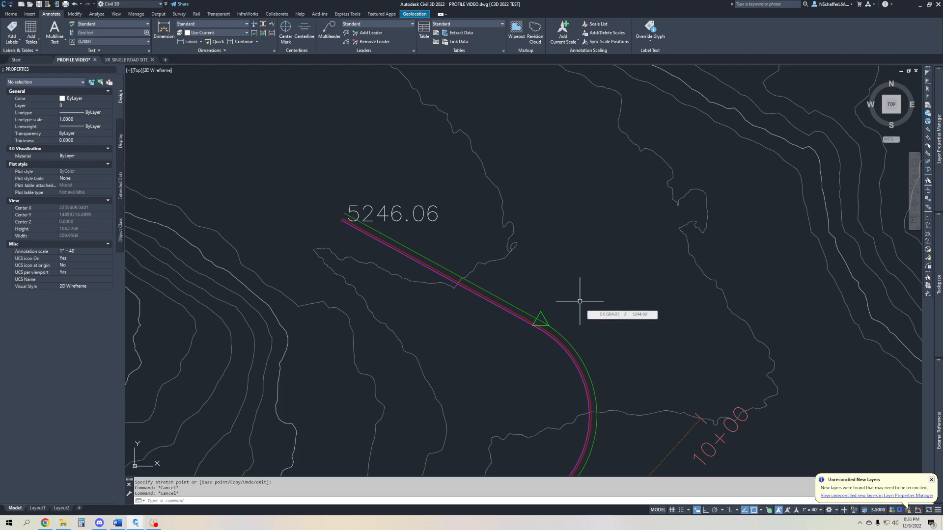
pyautogui.scroll(6, 343, 221)
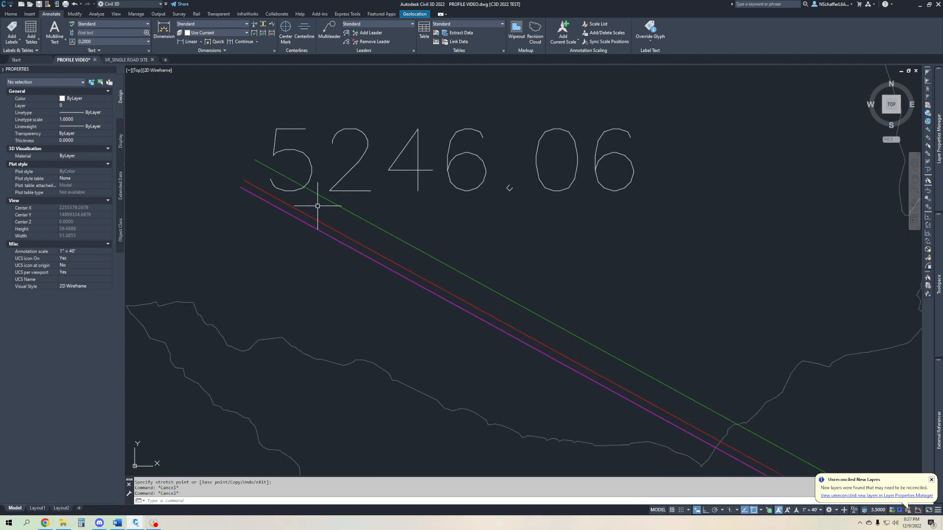
pyautogui.moveTo(341, 227); pyautogui.dragTo(349, 244, button='middle')
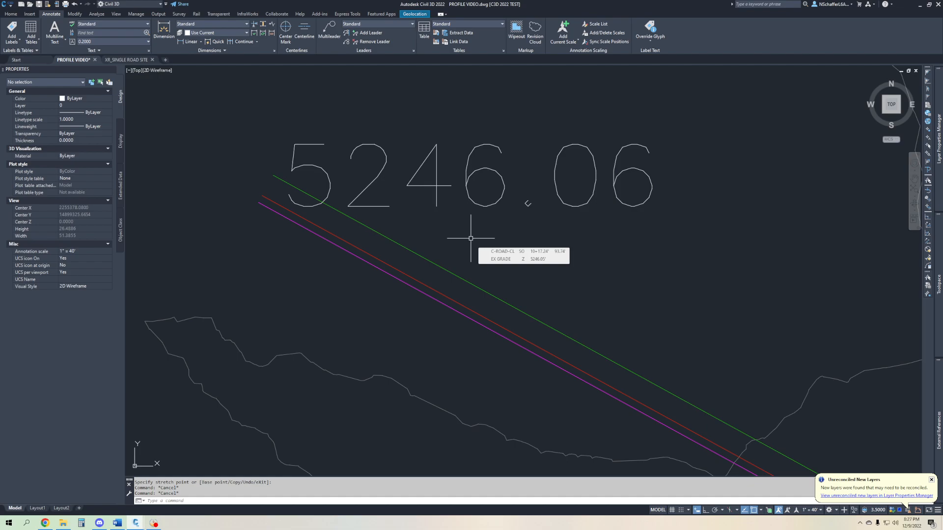
pyautogui.moveTo(473, 231)
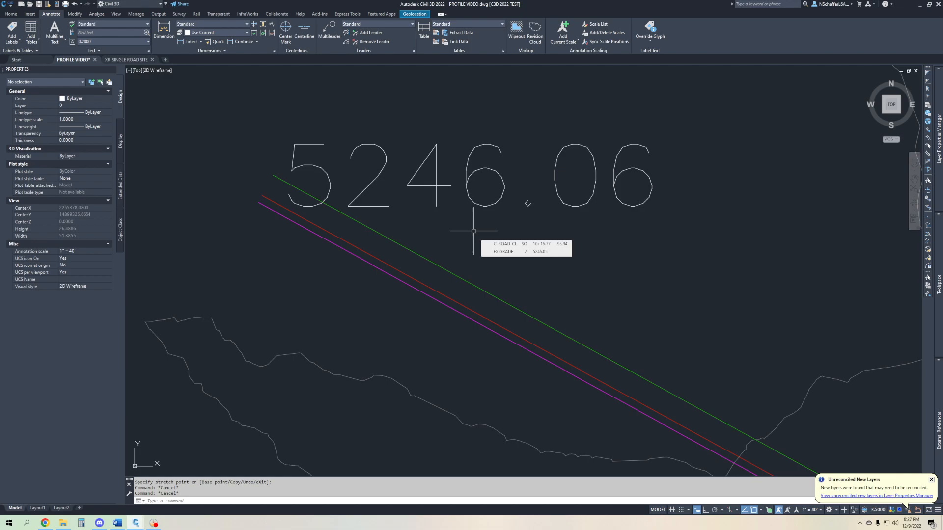
pyautogui.write('pl')
pyautogui.press('Return')
pyautogui.scroll(5, 274, 193)
pyautogui.press('Escape')
# Inspect the properties of the middle feature line at the tie-in and clear the selection
pyautogui.click(242, 204)
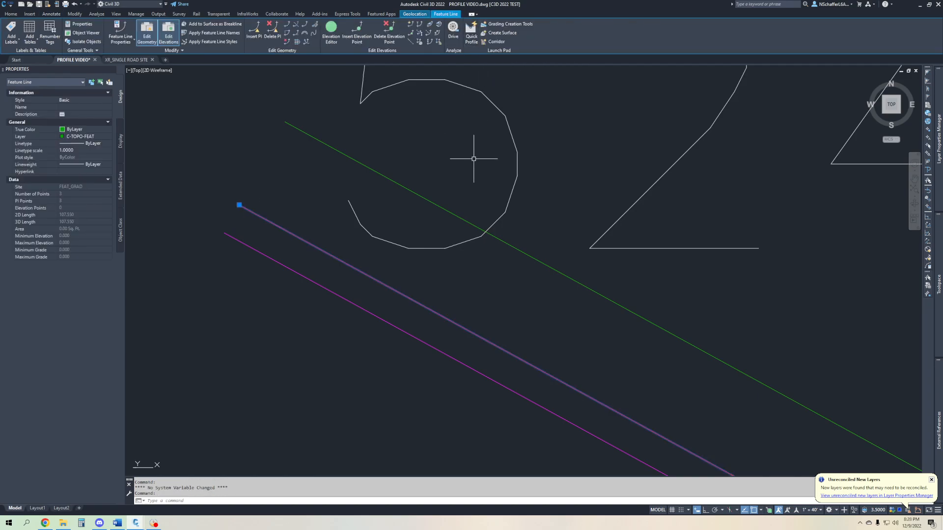
pyautogui.press('Escape')
pyautogui.press('Escape')
pyautogui.press('Escape')
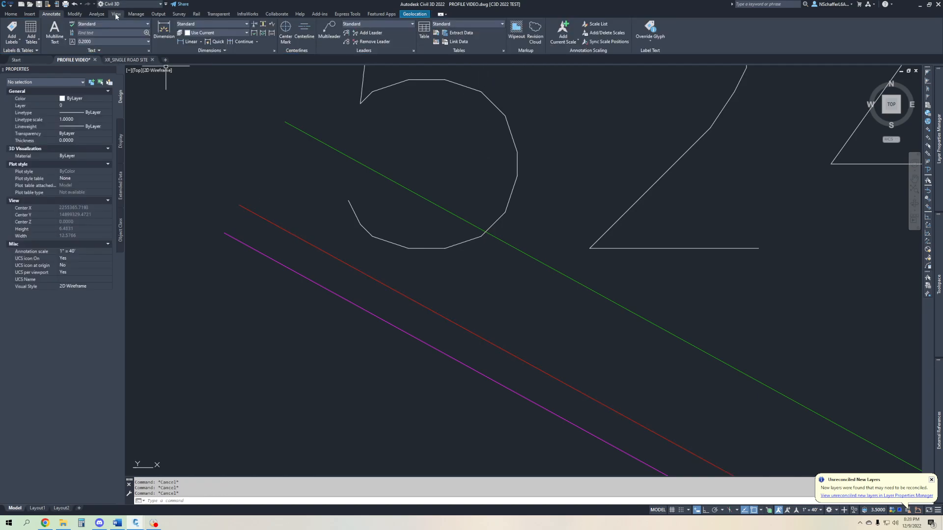
# Restore the saved CURB DESCRIPTION view and locate the curb sketch area
pyautogui.click(116, 14)
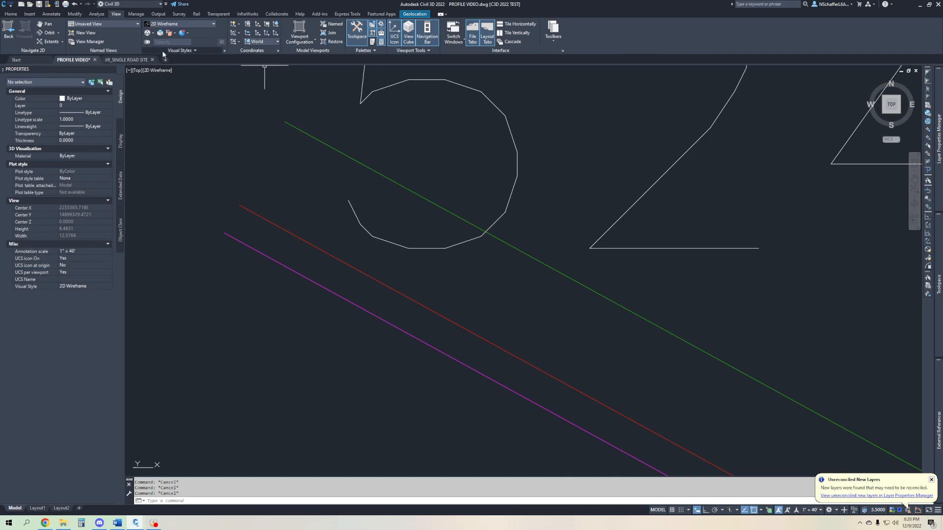
pyautogui.click(100, 24)
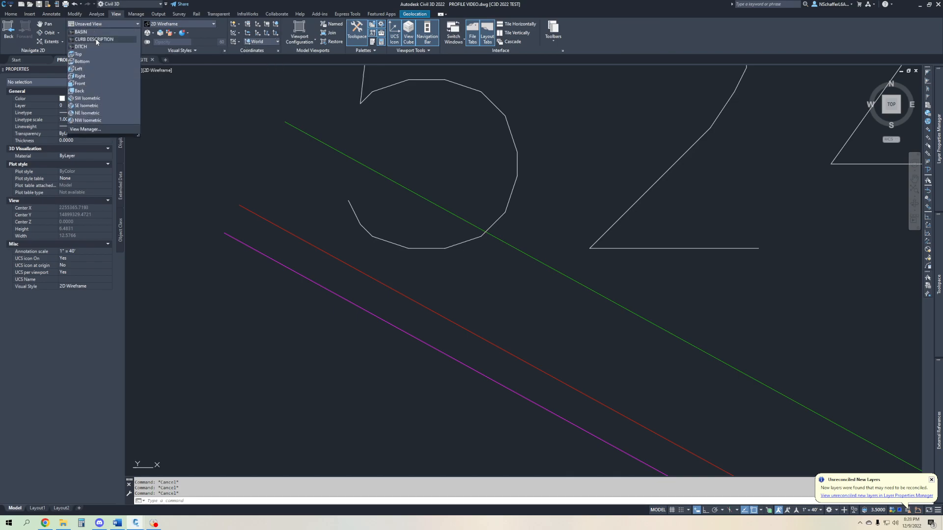
pyautogui.click(104, 41)
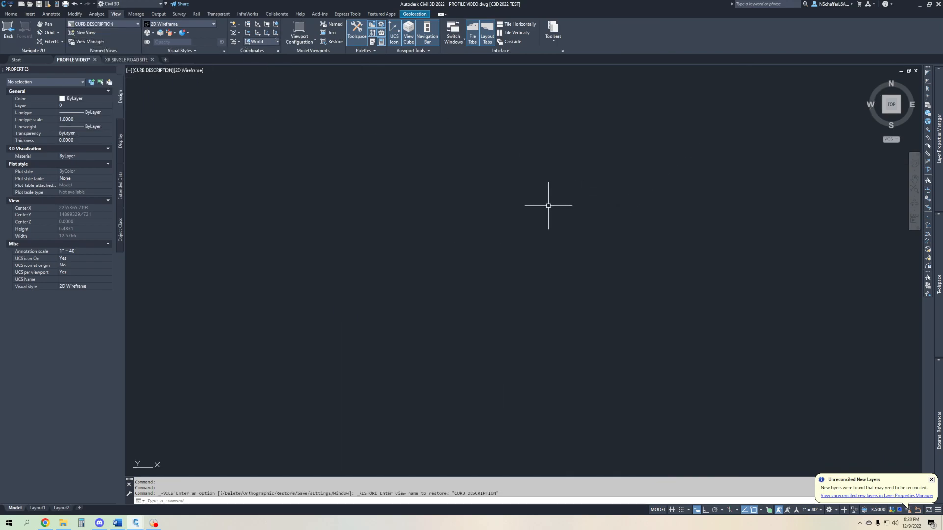
pyautogui.moveTo(494, 217); pyautogui.dragTo(481, 236, button='middle')
pyautogui.scroll(-8, 481, 236)
pyautogui.scroll(-4, 566, 196)
pyautogui.moveTo(566, 196); pyautogui.dragTo(529, 215, button='middle')
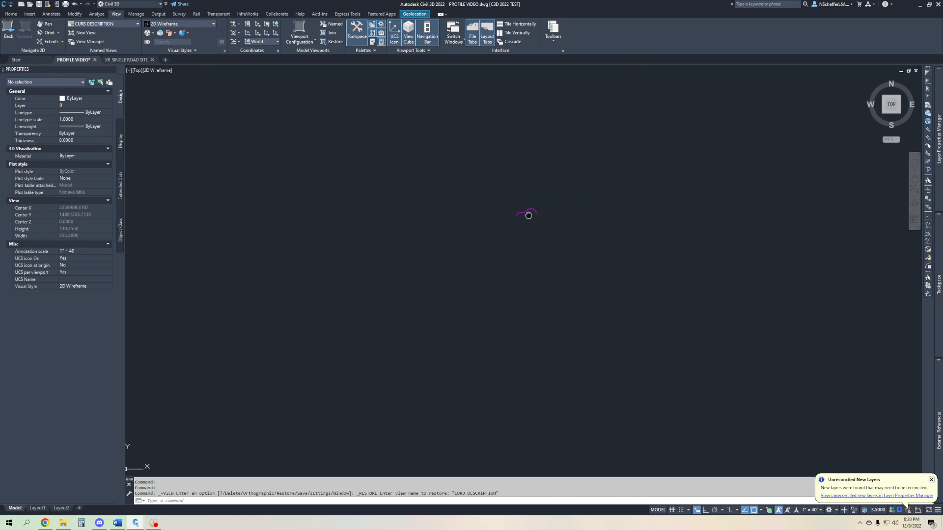
# Thaw the A-BLDG layer to display the curb cross-section sketches
pyautogui.moveTo(938, 140)
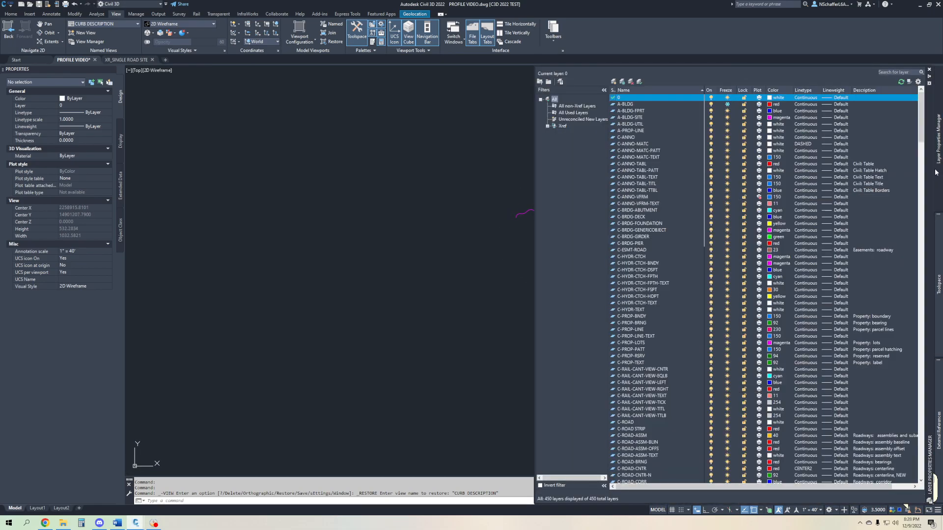
pyautogui.click(729, 105)
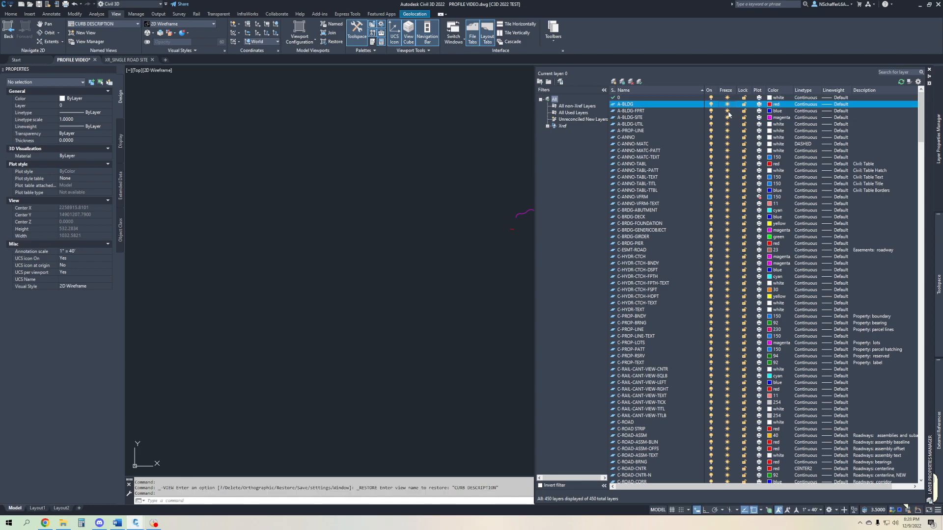
pyautogui.scroll(10, 512, 231)
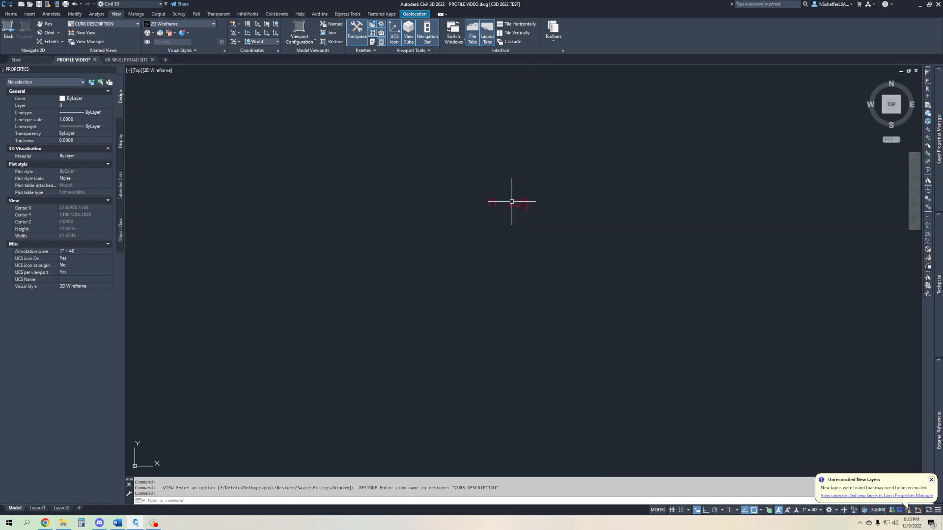
pyautogui.scroll(-2, 488, 244)
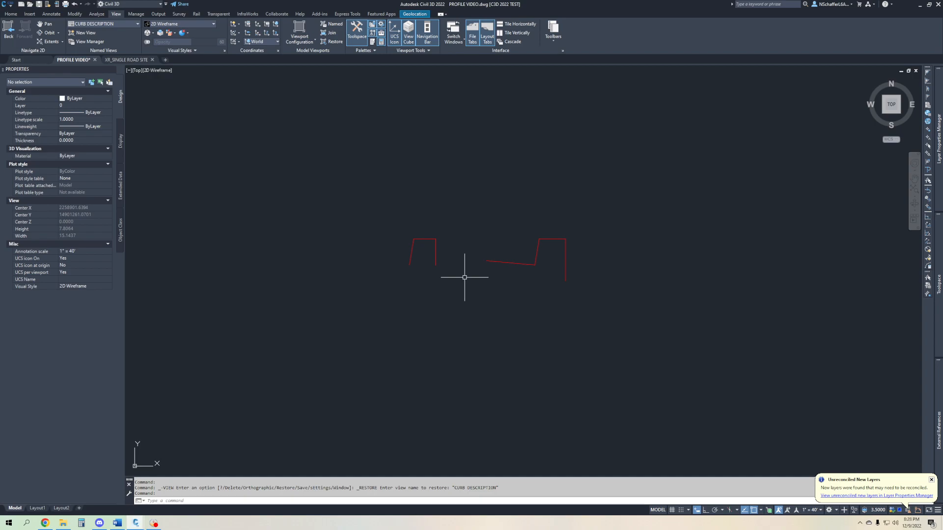
pyautogui.scroll(2, 497, 270)
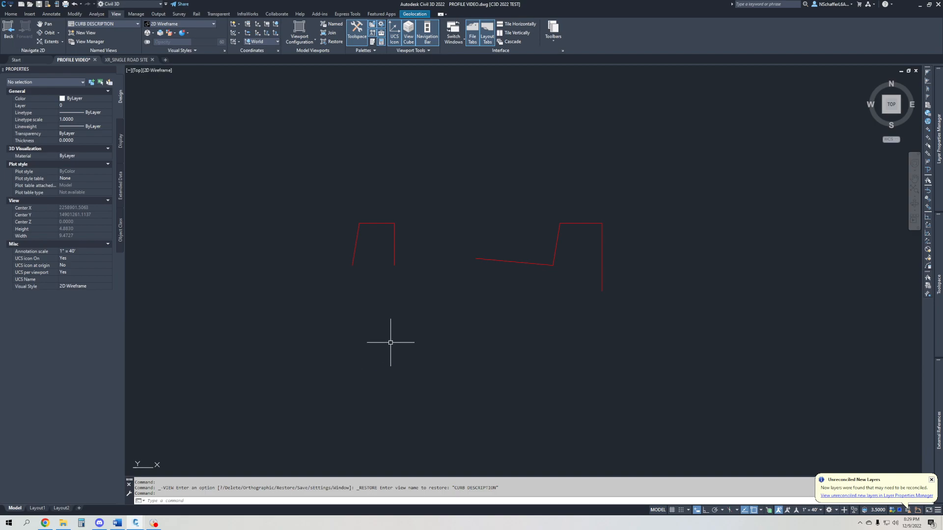
# Draw a small circle centred on the lower end of the first curb profile's sloped front face
pyautogui.scroll(4, 357, 273)
pyautogui.write('c')
pyautogui.press('Return')
pyautogui.click(346, 251)
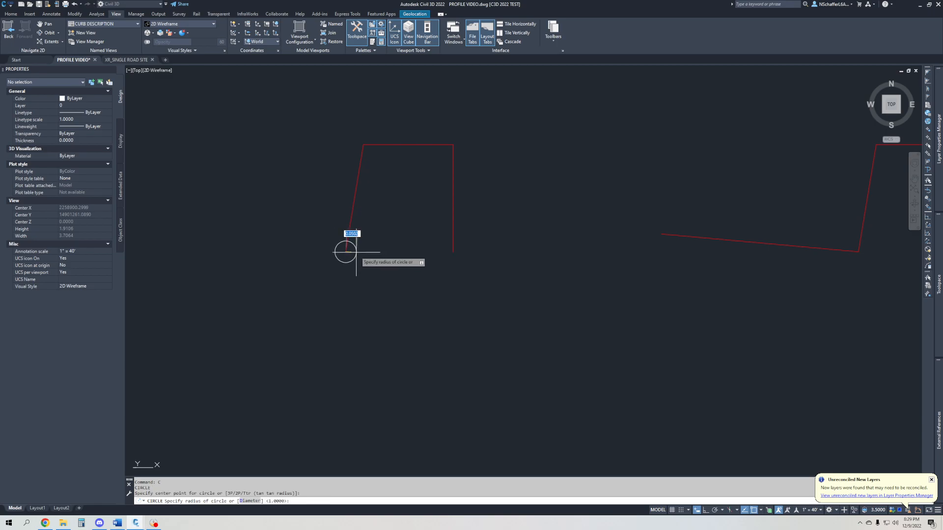
pyautogui.click(356, 252)
pyautogui.click(356, 252)
pyautogui.click(346, 263)
pyautogui.press('Escape')
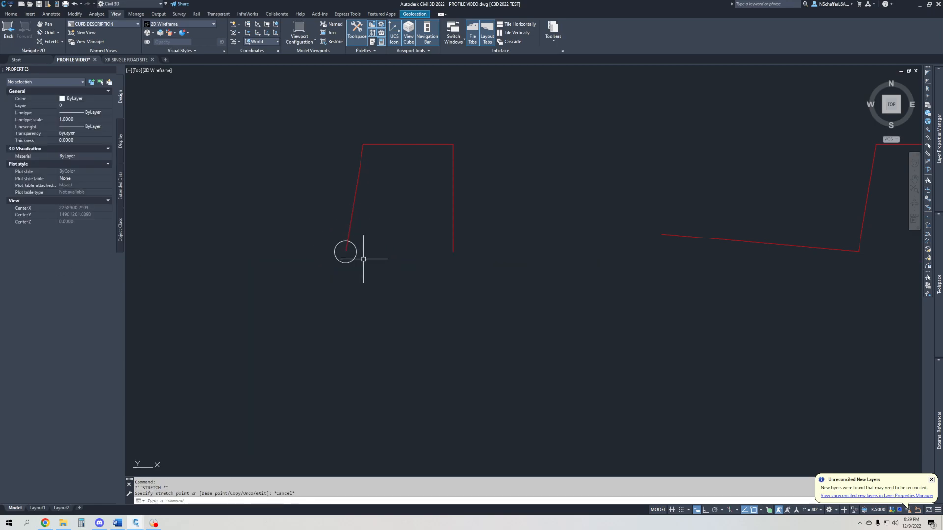
# Copy the circle from the foot of the curb face to the two upper corners of the same curb profile
pyautogui.click(356, 256)
pyautogui.write('co')
pyautogui.press('Return')
pyautogui.click(346, 252)
pyautogui.click(363, 144)
pyautogui.click(452, 143)
pyautogui.press('Escape')
# Copy the circle from the first curb's upper back corner to the second profile's gutter edge, foot of curb face and both upper corners
pyautogui.scroll(-2, 507, 189)
pyautogui.moveTo(504, 191); pyautogui.dragTo(421, 303, button='middle')
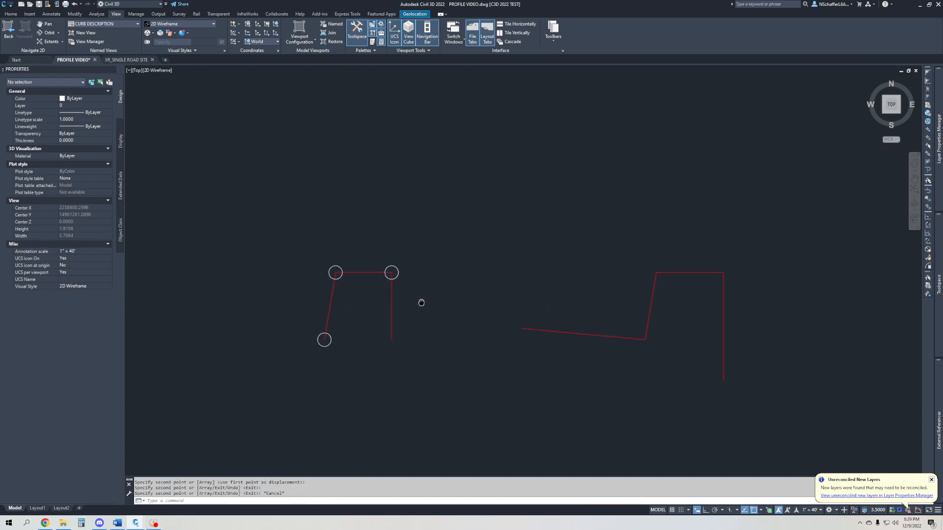
pyautogui.press('Return')
pyautogui.press('Escape')
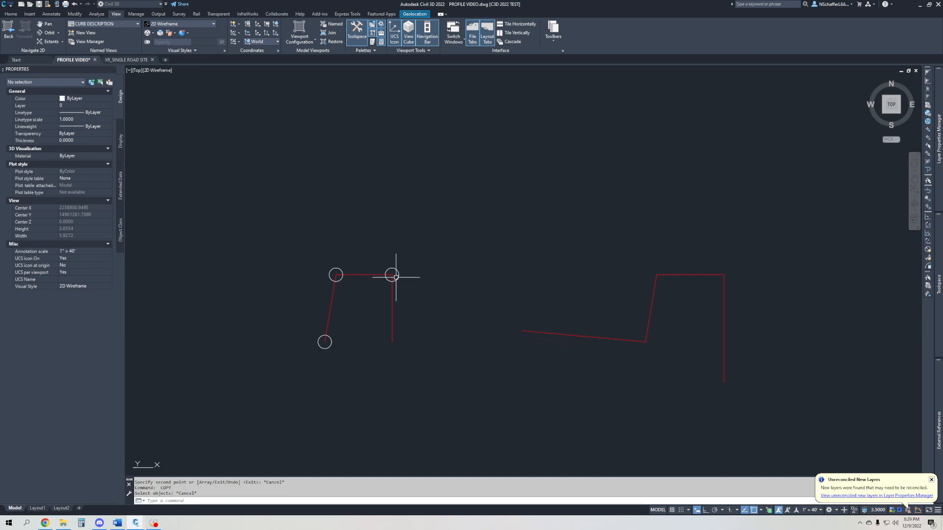
pyautogui.click(391, 275)
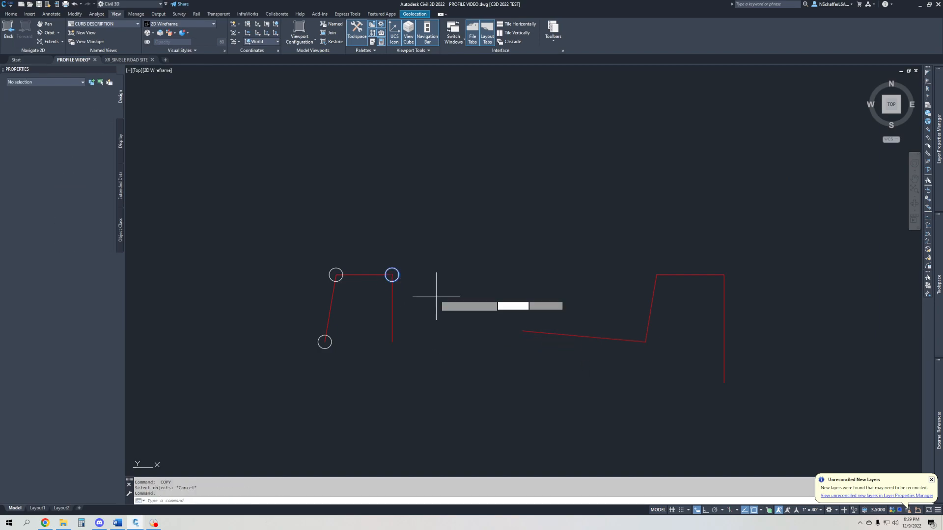
pyautogui.press('Return')
pyautogui.click(392, 274)
pyautogui.click(522, 331)
pyautogui.click(645, 342)
pyautogui.click(723, 275)
pyautogui.press('Escape')
pyautogui.moveTo(598, 385); pyautogui.dragTo(514, 375, button='middle')
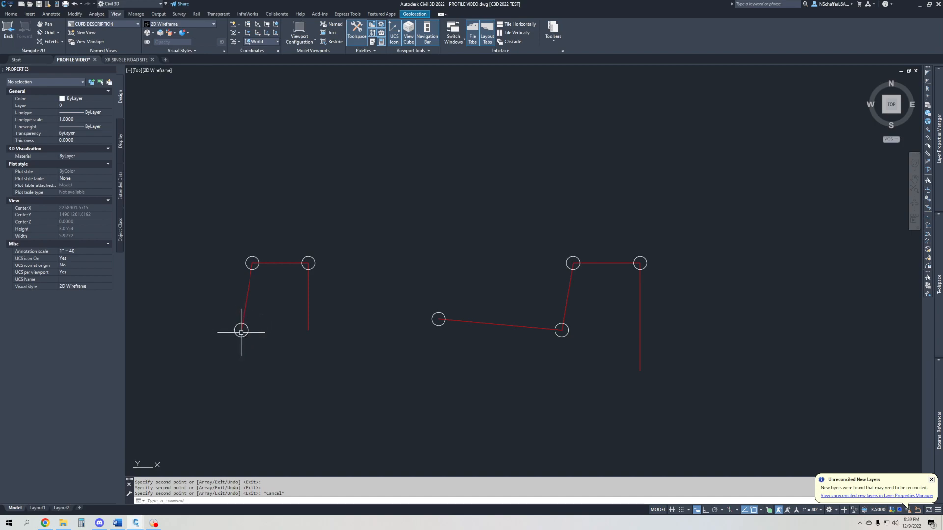
# Draw a short horizontal polyline about 0.12 long from the foot of the first curb's face, and erase it
pyautogui.moveTo(240, 333)
pyautogui.moveTo(292, 301); pyautogui.dragTo(316, 309, button='middle')
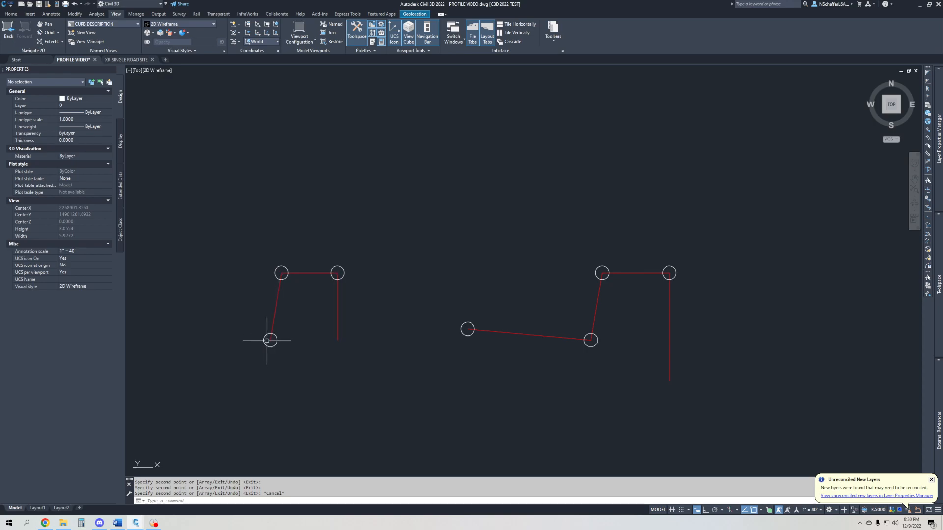
pyautogui.scroll(4, 266, 321)
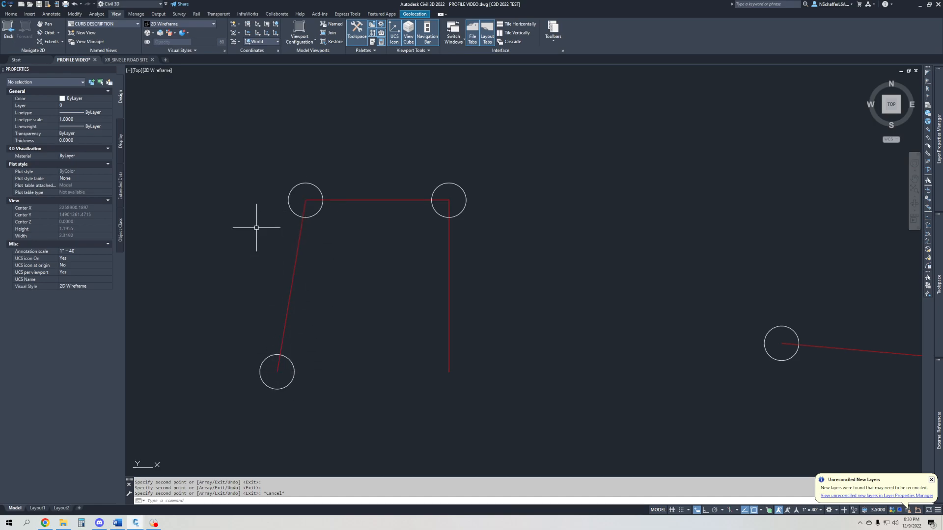
pyautogui.press('Return')
pyautogui.click(277, 372)
pyautogui.press('Escape')
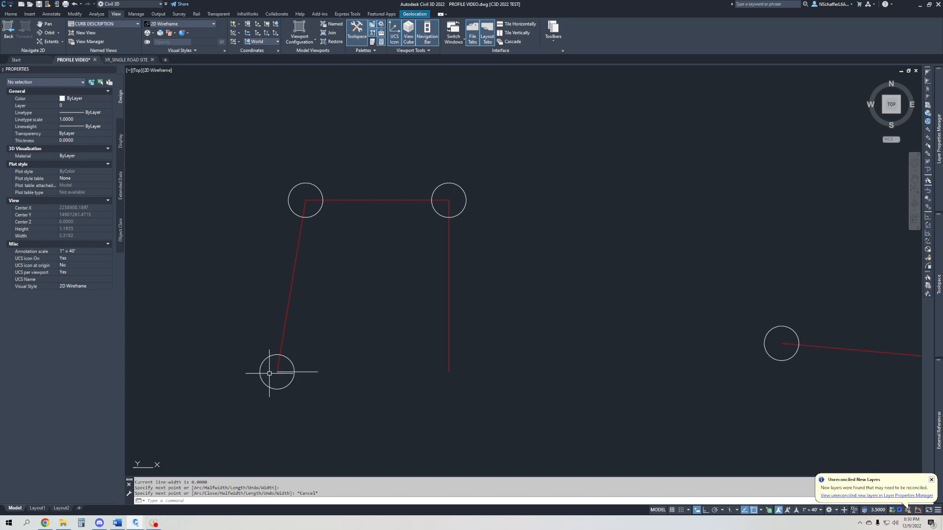
pyautogui.click(309, 366)
pyautogui.click(301, 382)
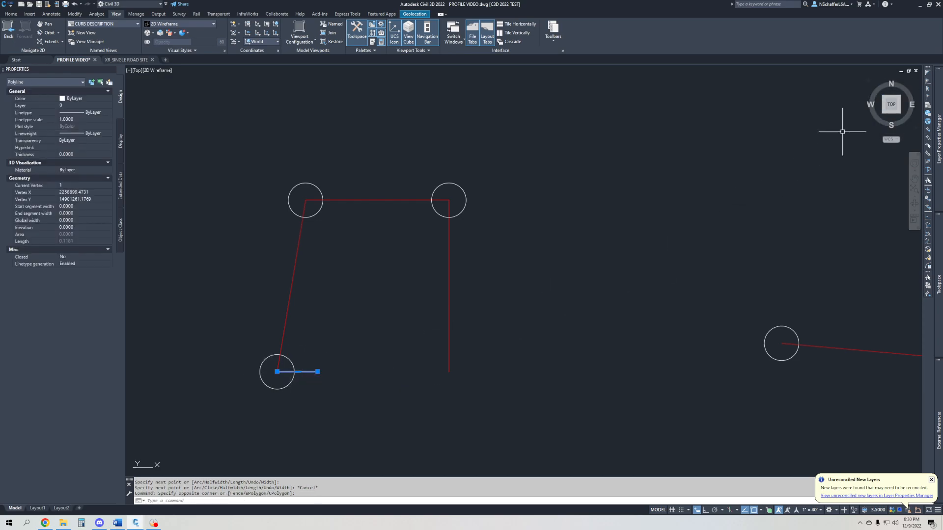
pyautogui.press('Delete')
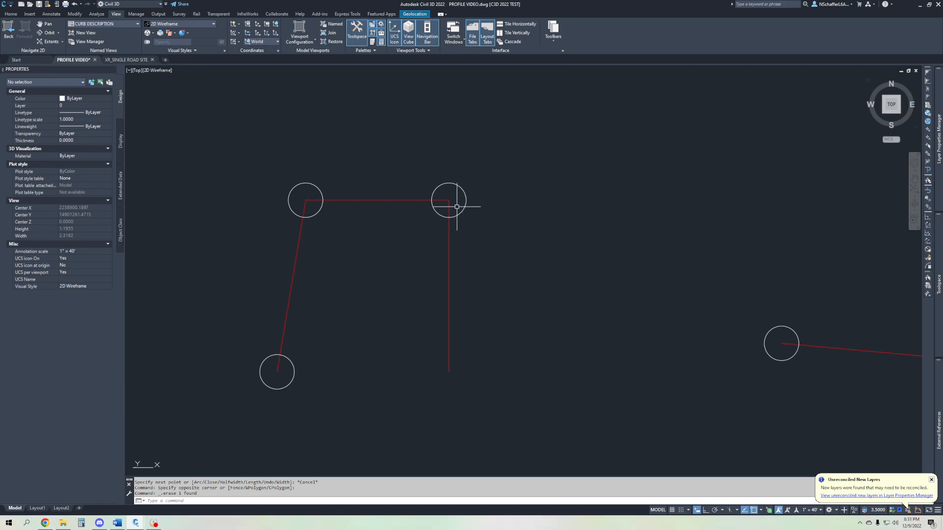
# Examine the circled key points on both curb profiles, comparing the plain curb with the curb and gutter section
pyautogui.scroll(-3, 482, 324)
pyautogui.scroll(1, 483, 334)
pyautogui.moveTo(483, 333); pyautogui.dragTo(525, 335, button='middle')
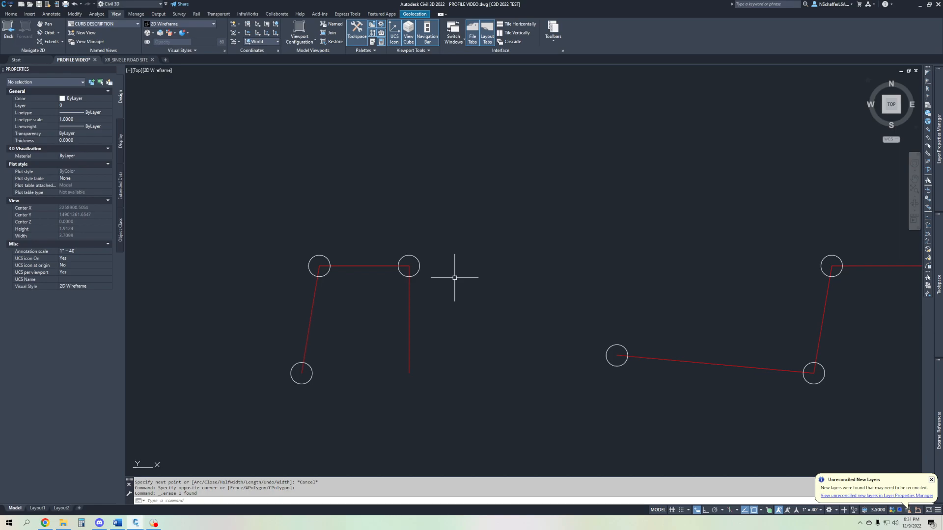
pyautogui.moveTo(682, 289)
pyautogui.mouseDown(button='middle')
pyautogui.moveTo(482, 301)
pyautogui.moveTo(562, 343)
pyautogui.moveTo(543, 342)
pyautogui.mouseUp(button='middle')
pyautogui.moveTo(267, 331); pyautogui.dragTo(338, 329, button='middle')
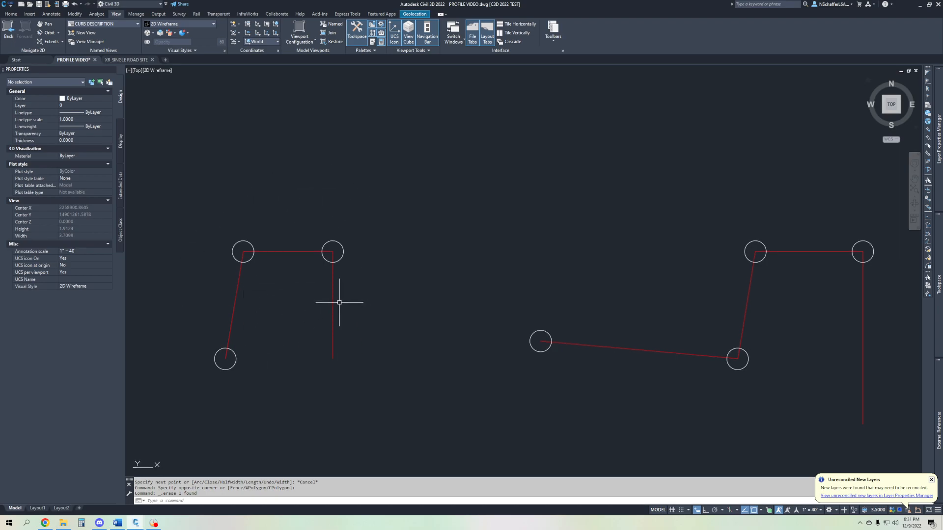
pyautogui.moveTo(611, 322); pyautogui.dragTo(404, 299, button='middle')
pyautogui.press('Escape')
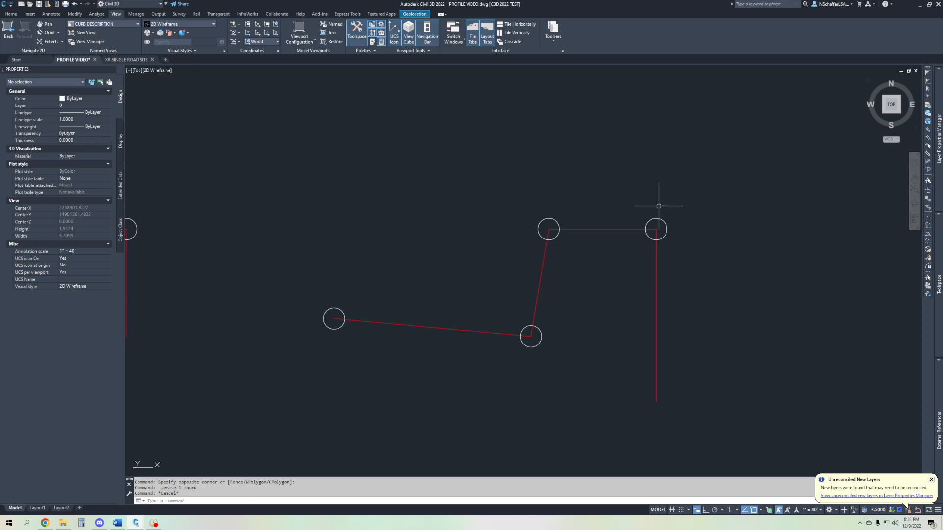
pyautogui.scroll(-2, 484, 284)
pyautogui.moveTo(484, 284); pyautogui.dragTo(572, 281, button='middle')
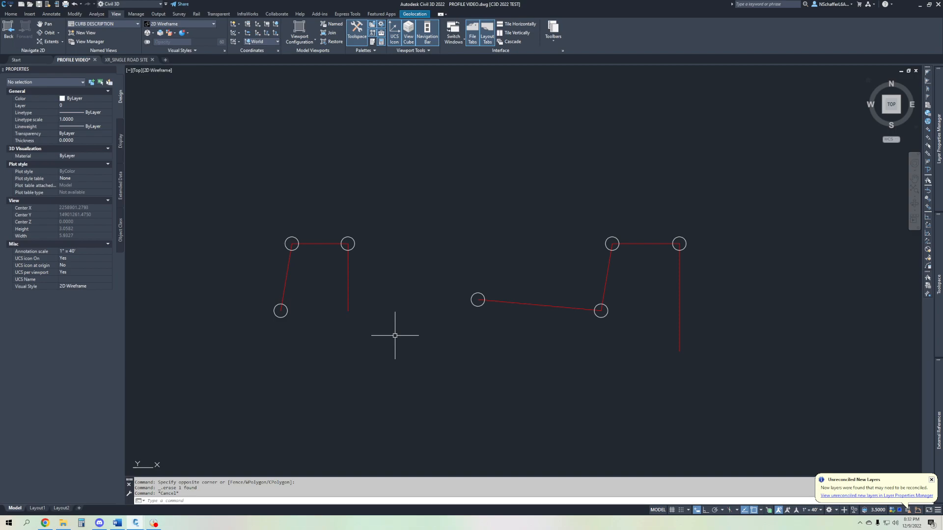
pyautogui.scroll(2, 592, 296)
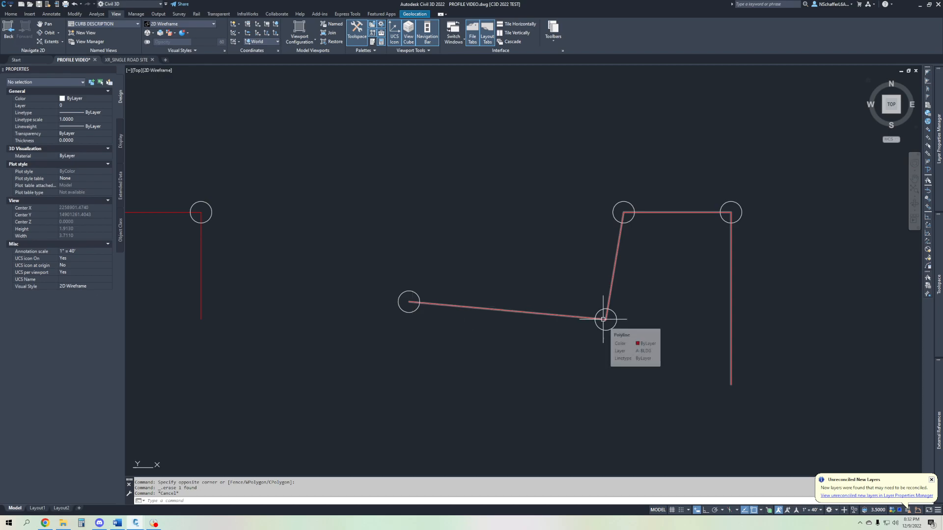
# Return to the 5246.06 tie-in on the site plan and thaw all layers in the drawing
pyautogui.scroll(-10, 584, 326)
pyautogui.scroll(-15, 584, 326)
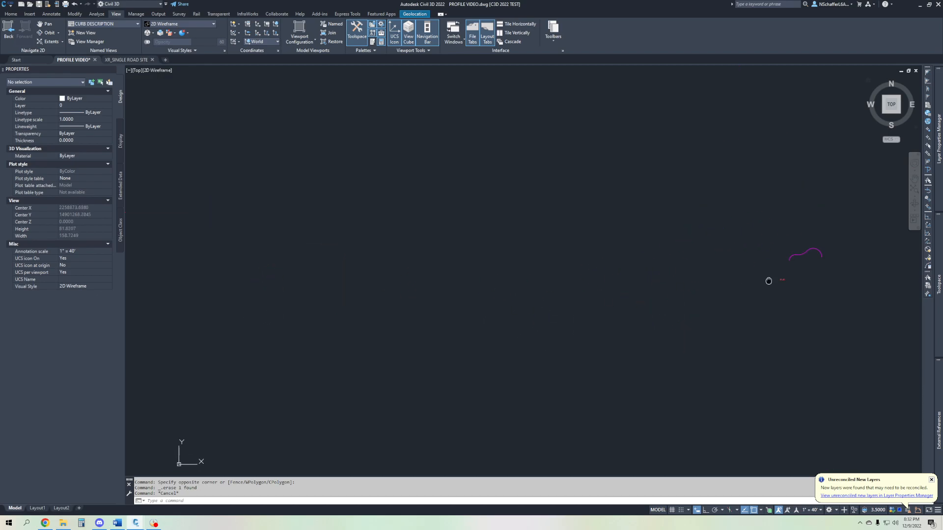
pyautogui.scroll(-2, 469, 423)
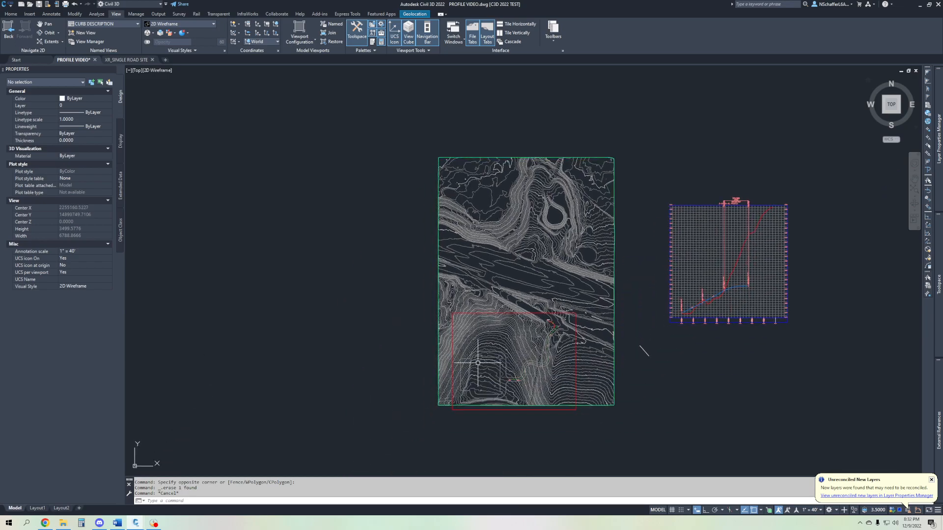
pyautogui.scroll(10, 515, 389)
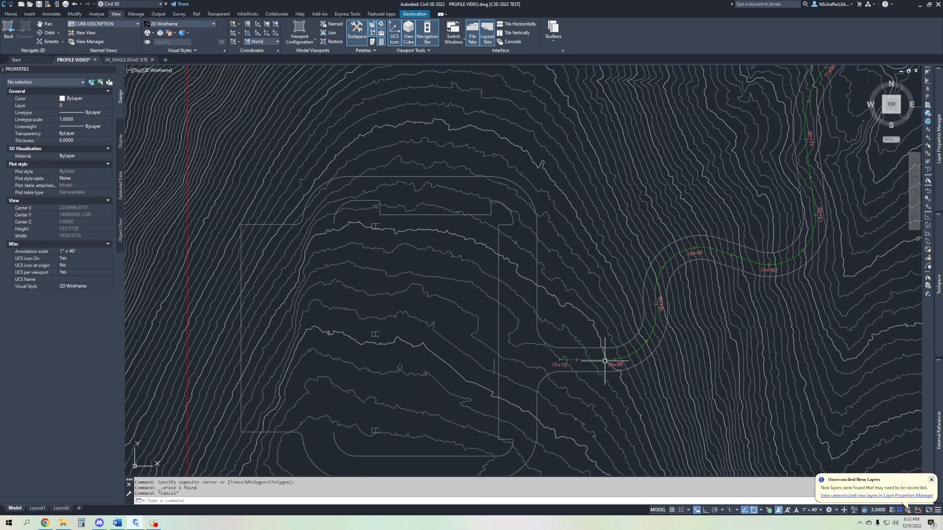
pyautogui.moveTo(901, 157); pyautogui.dragTo(627, 292, button='middle')
pyautogui.moveTo(584, 190); pyautogui.dragTo(529, 277, button='middle')
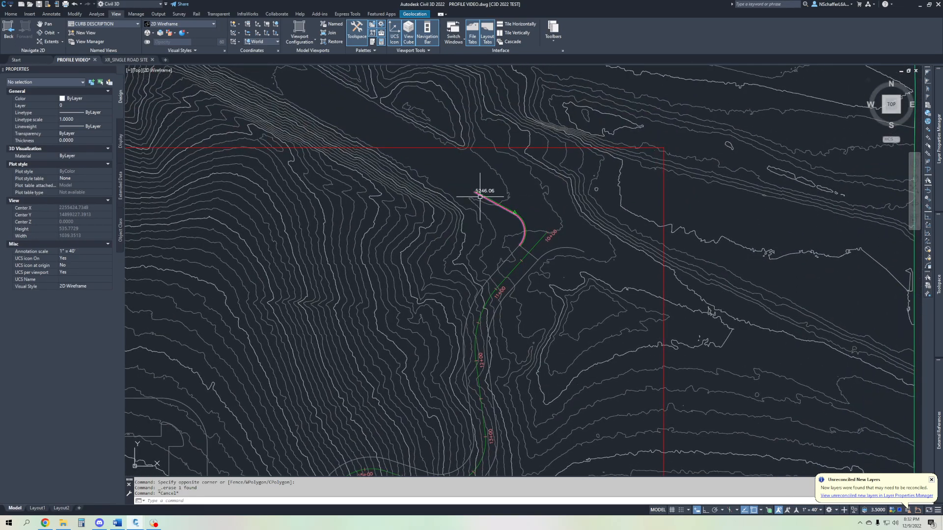
pyautogui.scroll(2, 503, 202)
pyautogui.moveTo(917, 251)
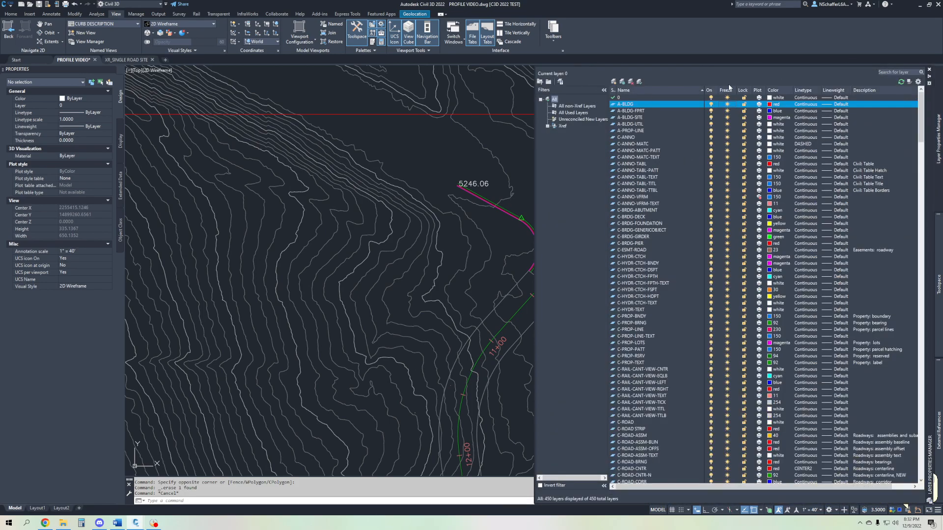
pyautogui.click(727, 90)
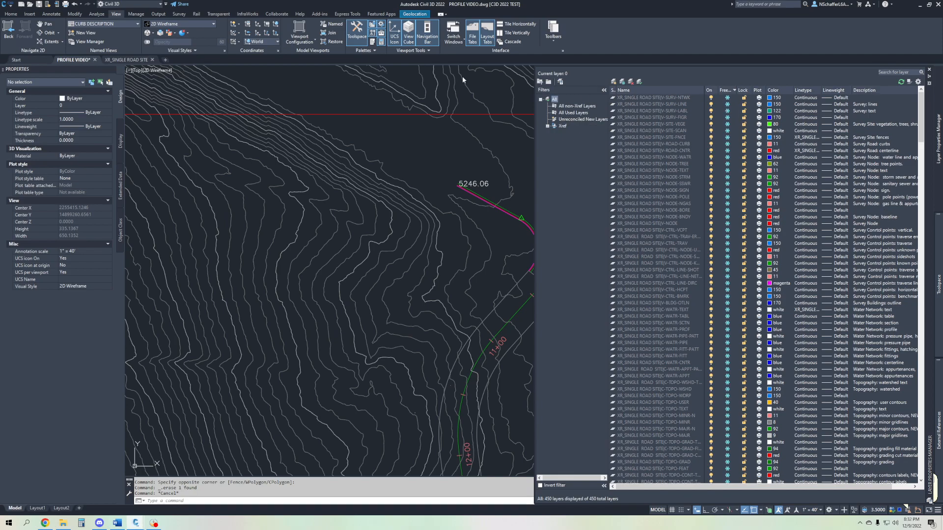
pyautogui.click(11, 14)
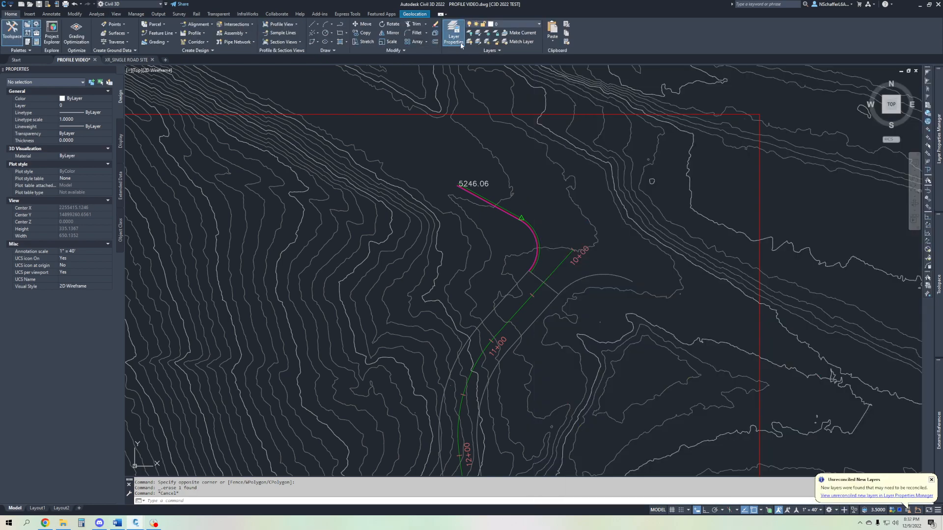
pyautogui.click(477, 43)
pyautogui.click(487, 42)
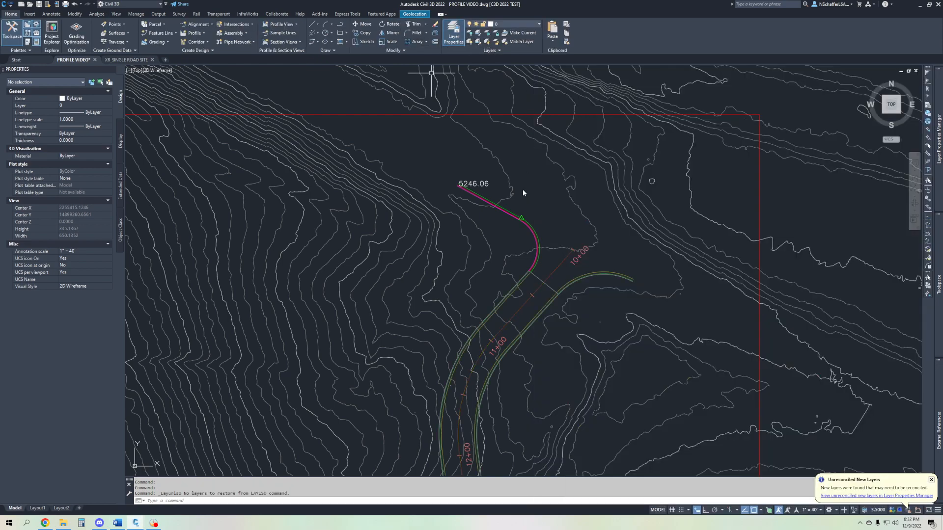
# Unload the XR_SINGLE ROAD SITE external reference
pyautogui.moveTo(937, 429)
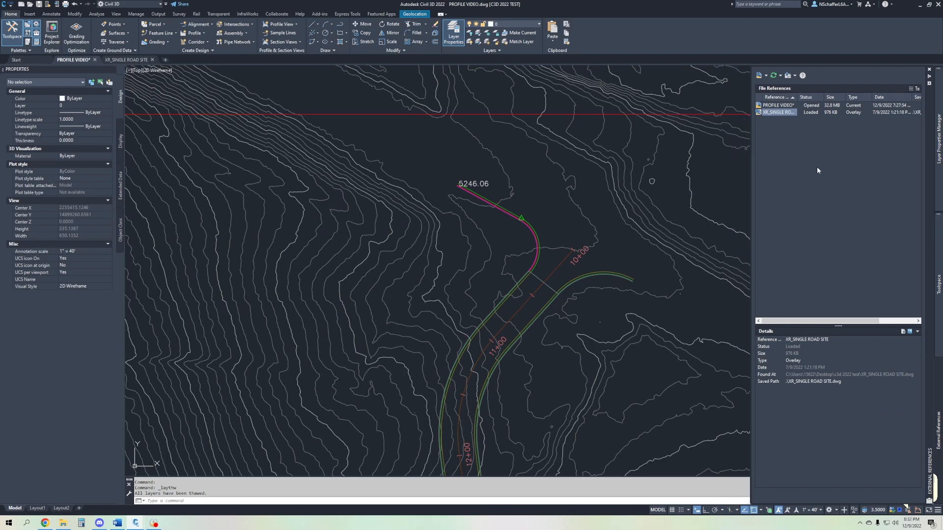
pyautogui.rightClick(783, 112)
pyautogui.click(805, 144)
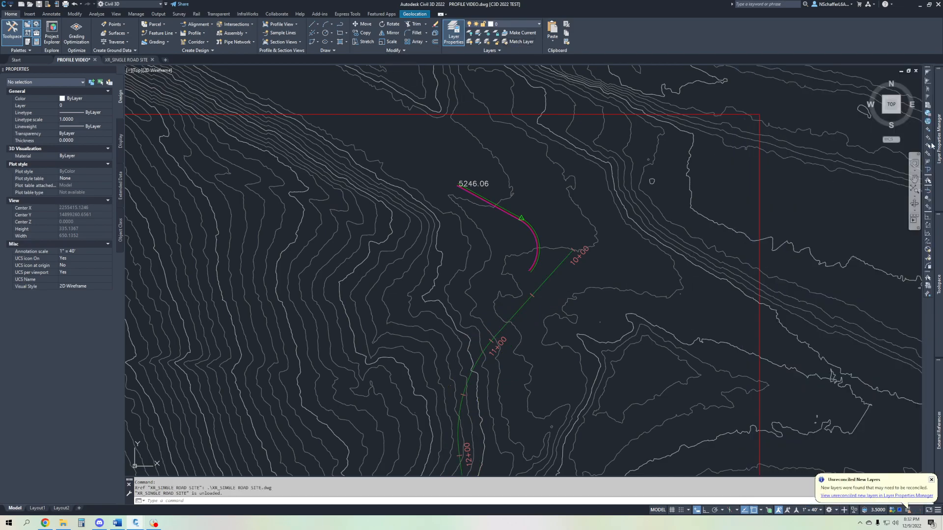
pyautogui.moveTo(938, 143)
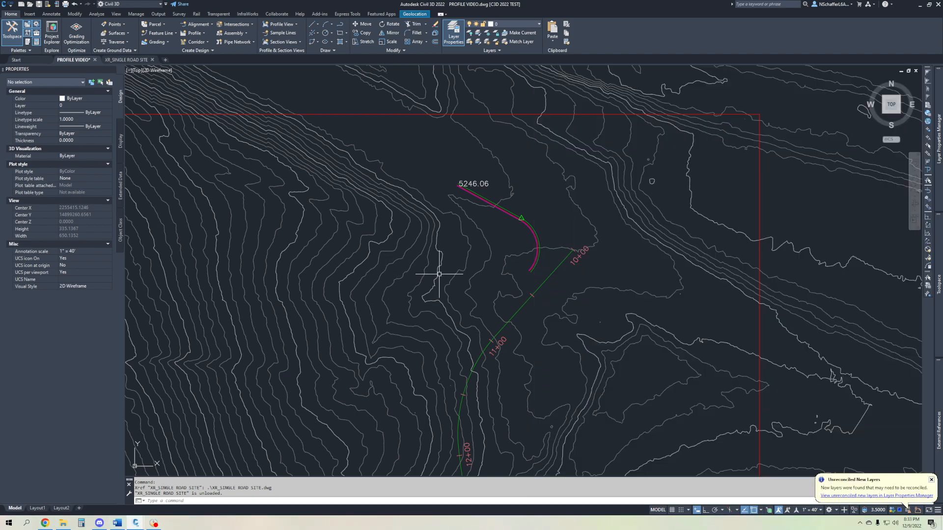
# Split model space into two horizontal viewports showing the curb line ends at the 5246.06 tie-in
pyautogui.moveTo(437, 269); pyautogui.dragTo(379, 284, button='middle')
pyautogui.scroll(-10, 509, 309)
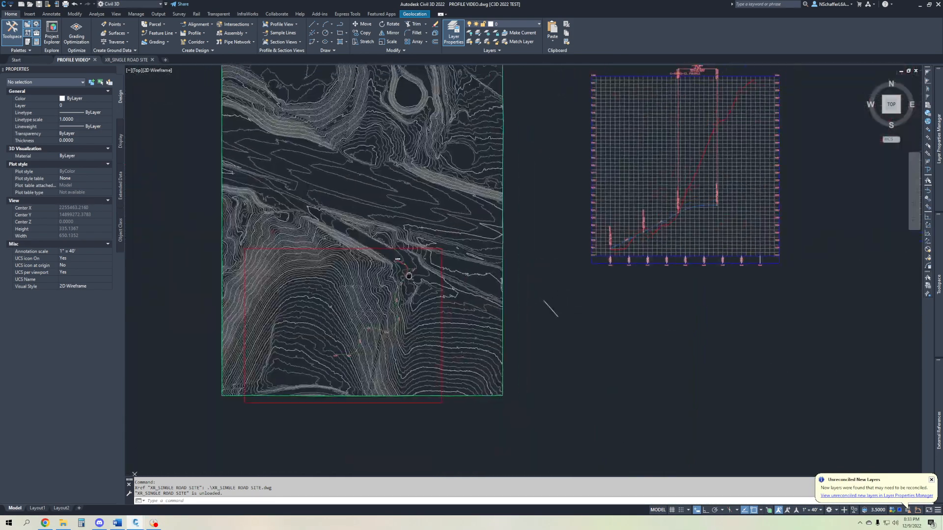
pyautogui.scroll(20, 342, 320)
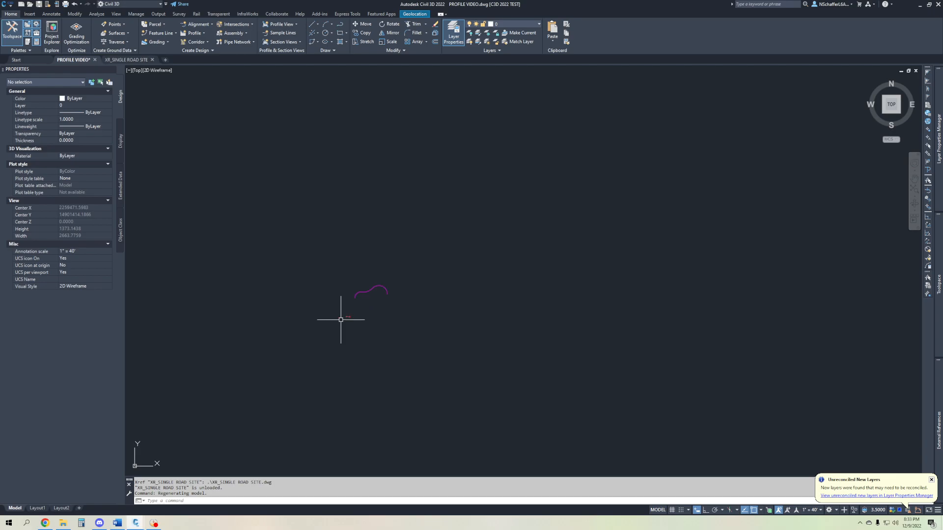
pyautogui.scroll(-15, 305, 353)
pyautogui.scroll(5, 606, 336)
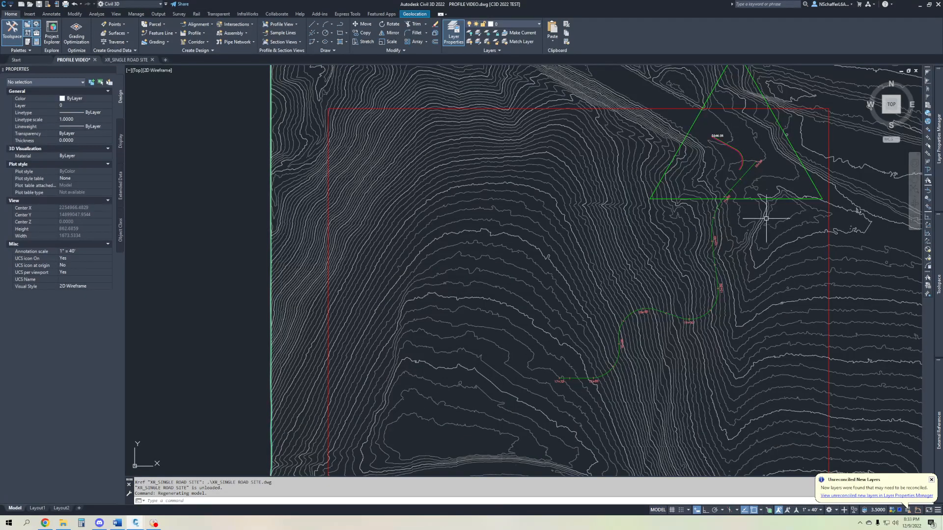
pyautogui.scroll(12, 713, 136)
pyautogui.scroll(6, 557, 261)
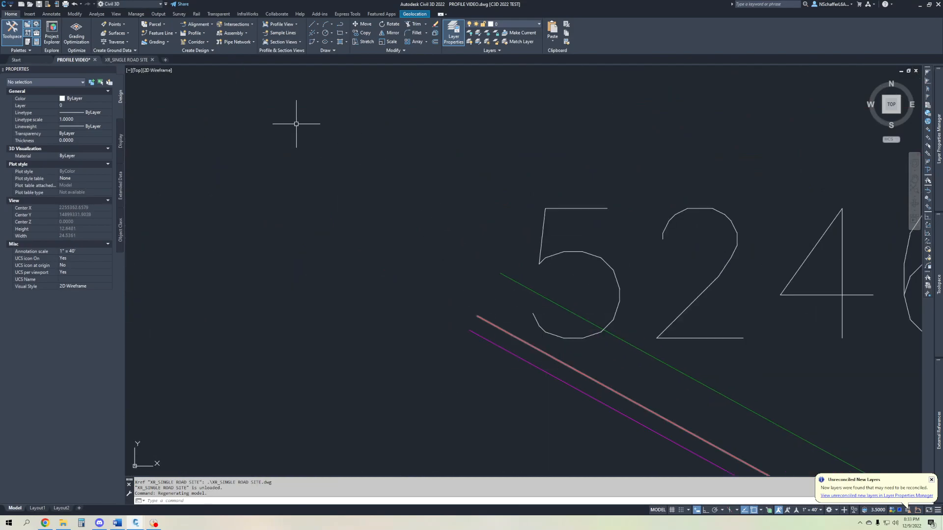
pyautogui.click(117, 13)
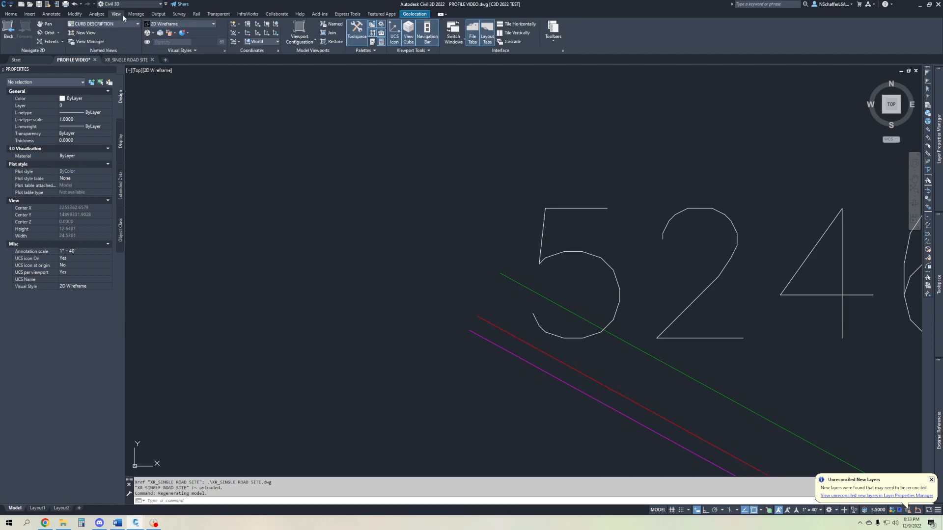
pyautogui.click(300, 34)
pyautogui.click(319, 92)
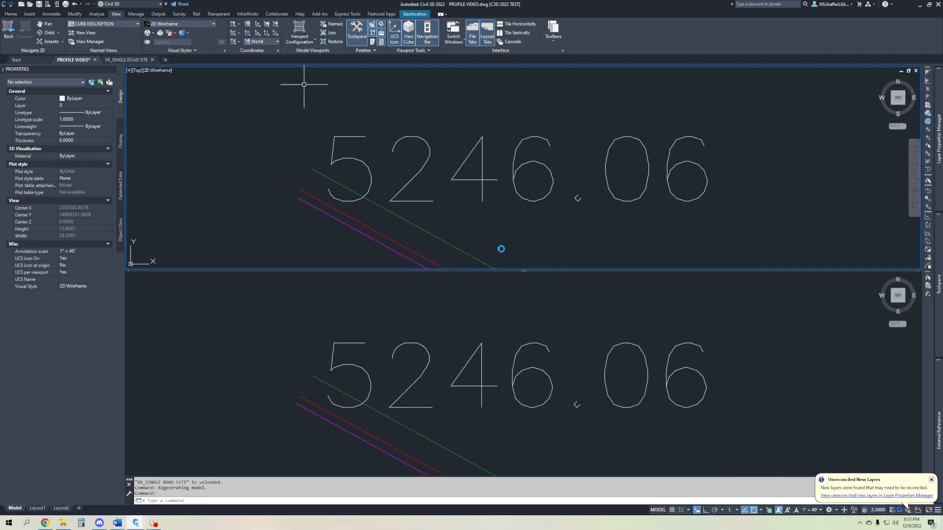
# Frame both circled curb profiles in the lower viewport and the ends of the parallel curb lines at the tie-in in the upper one
pyautogui.click(661, 354)
pyautogui.scroll(-8, 661, 353)
pyautogui.moveTo(661, 354); pyautogui.dragTo(442, 346, button='middle')
pyautogui.scroll(-10, 517, 320)
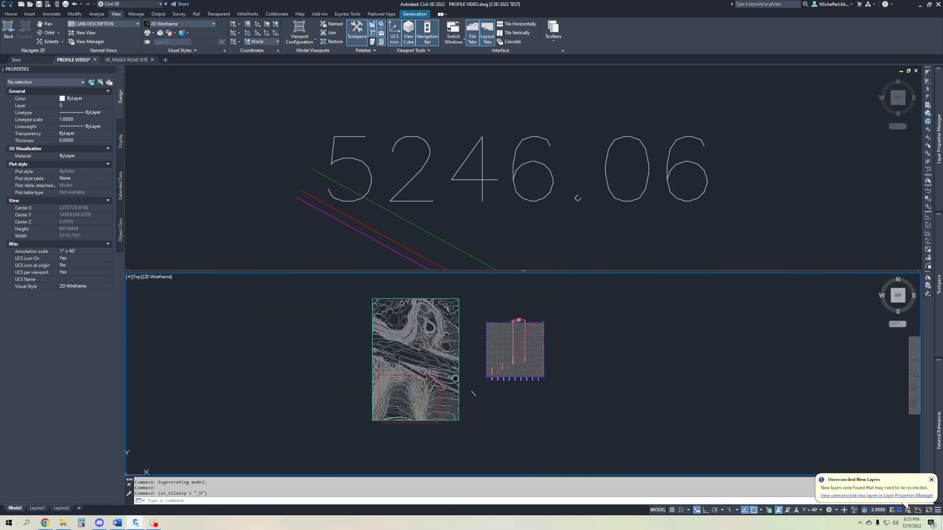
pyautogui.scroll(15, 542, 431)
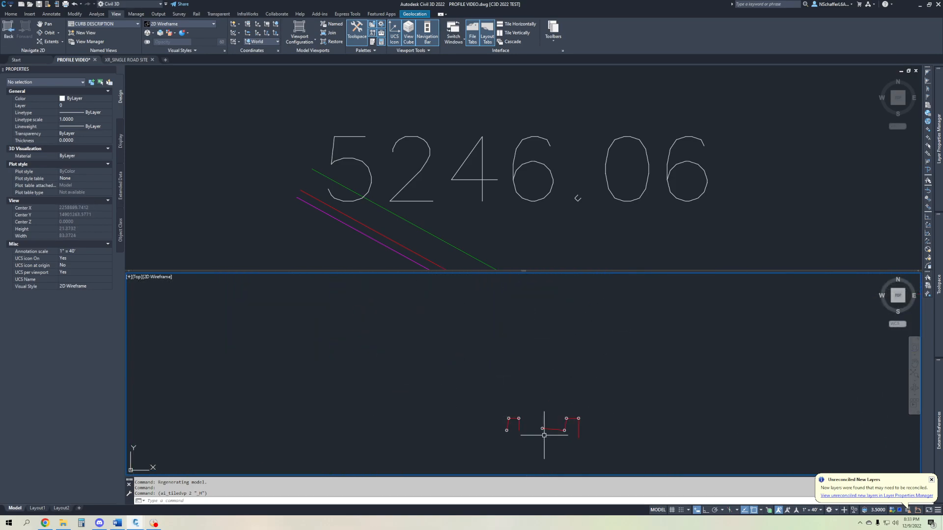
pyautogui.moveTo(463, 404); pyautogui.dragTo(365, 390, button='middle')
pyautogui.moveTo(632, 428); pyautogui.dragTo(500, 412, button='middle')
pyautogui.click(319, 211)
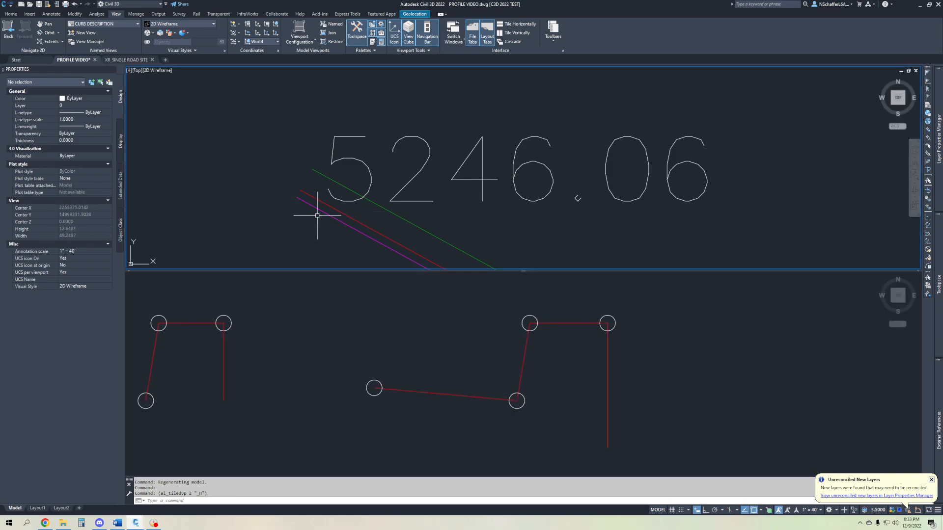
pyautogui.scroll(4, 310, 197)
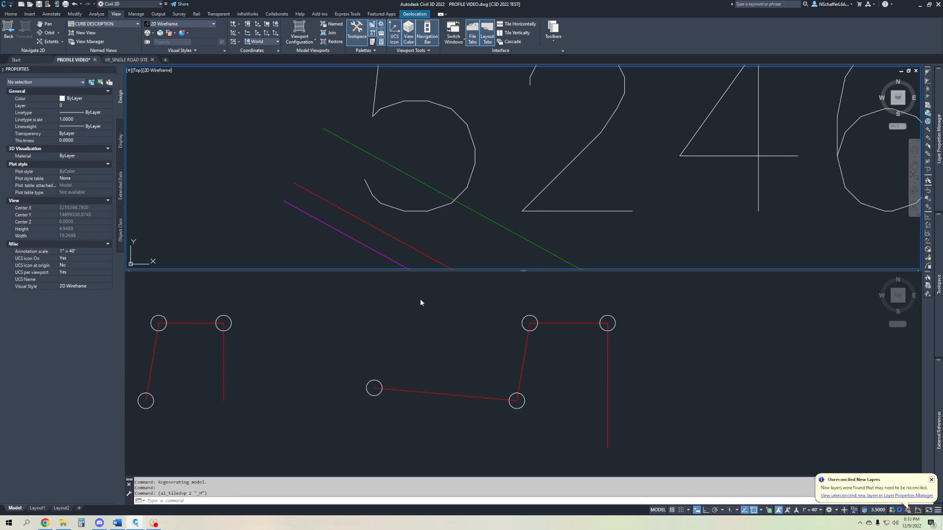
# Draw a polyline connecting the end of the green curb line to the end of the red curb line at the tie-in
pyautogui.click(327, 167)
pyautogui.press('Escape')
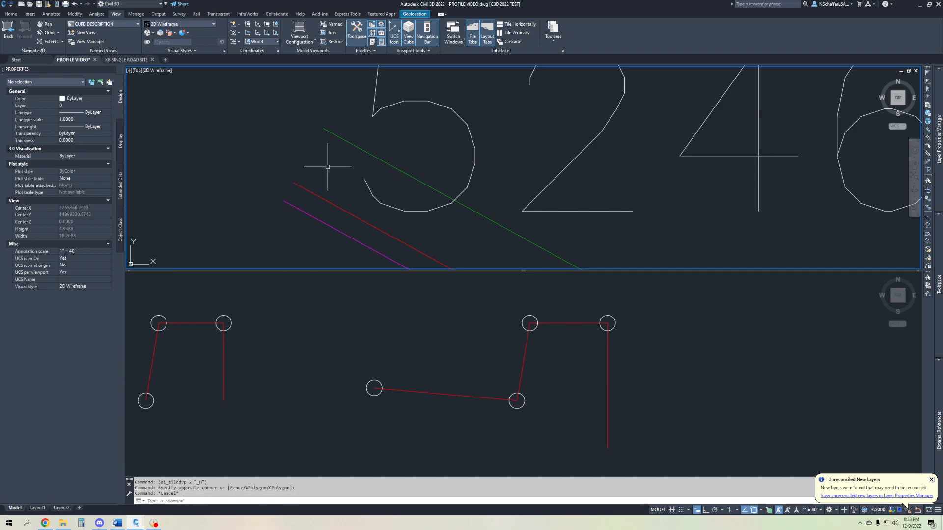
pyautogui.write('pl')
pyautogui.press('Return')
pyautogui.click(324, 128)
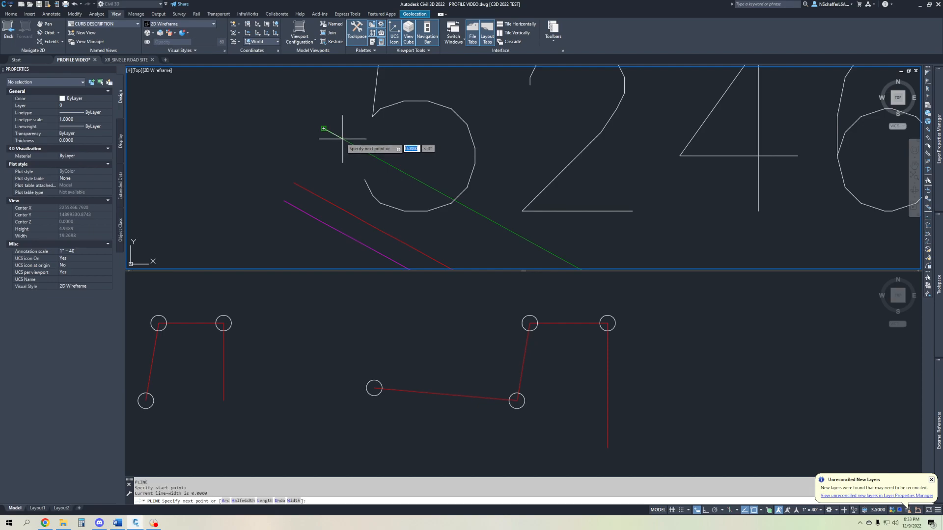
pyautogui.click(294, 183)
pyautogui.press('Escape')
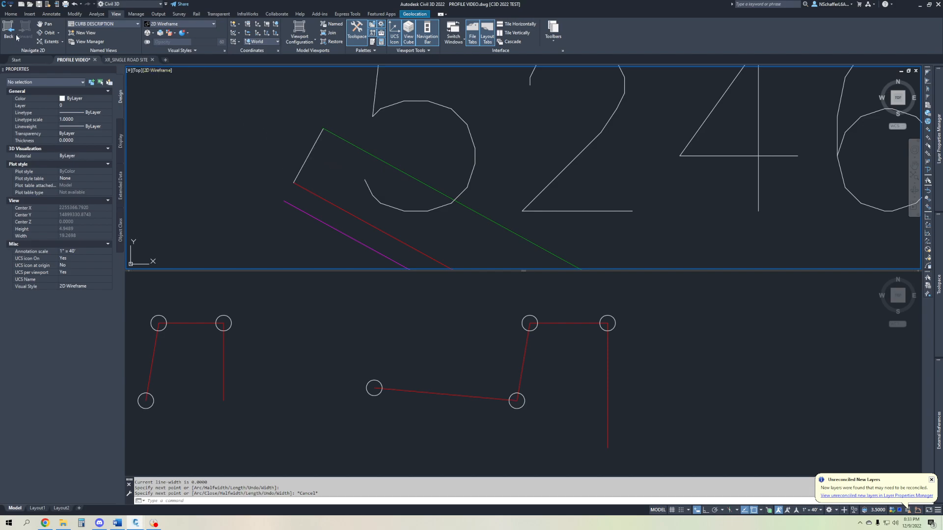
# Convert the connecting polyline into a feature line in site FEAT_GRAD on layer C-TOPO-FEAT, erasing the original, and select the new feature line
pyautogui.click(11, 14)
pyautogui.click(162, 33)
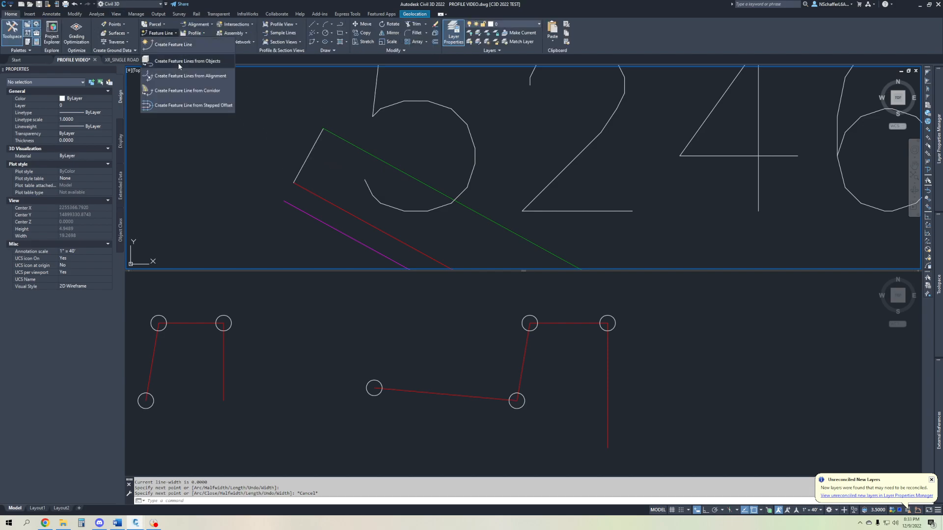
pyautogui.click(177, 63)
pyautogui.click(312, 148)
pyautogui.press('Return')
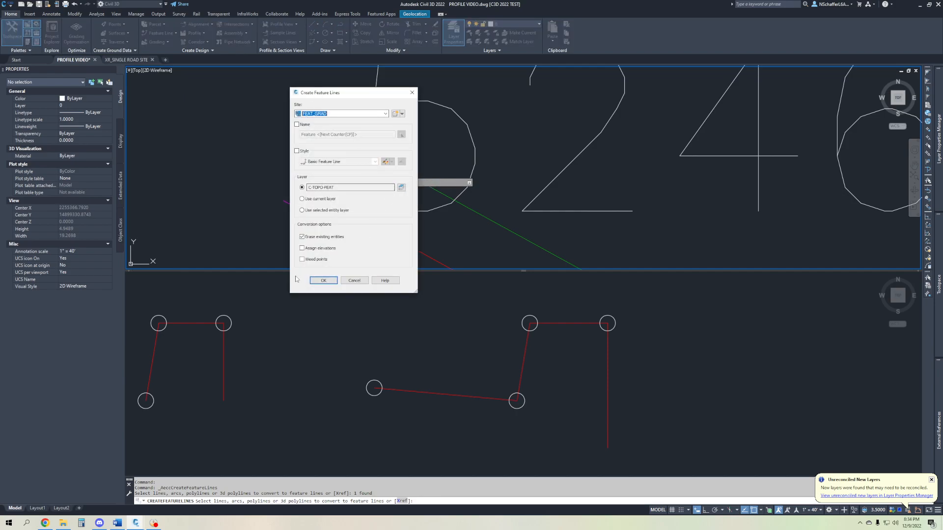
pyautogui.click(322, 283)
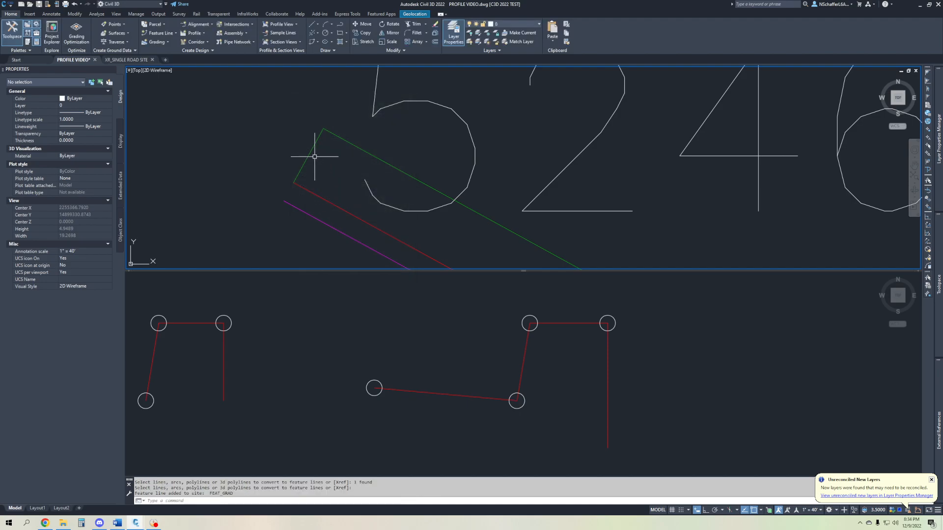
pyautogui.click(312, 149)
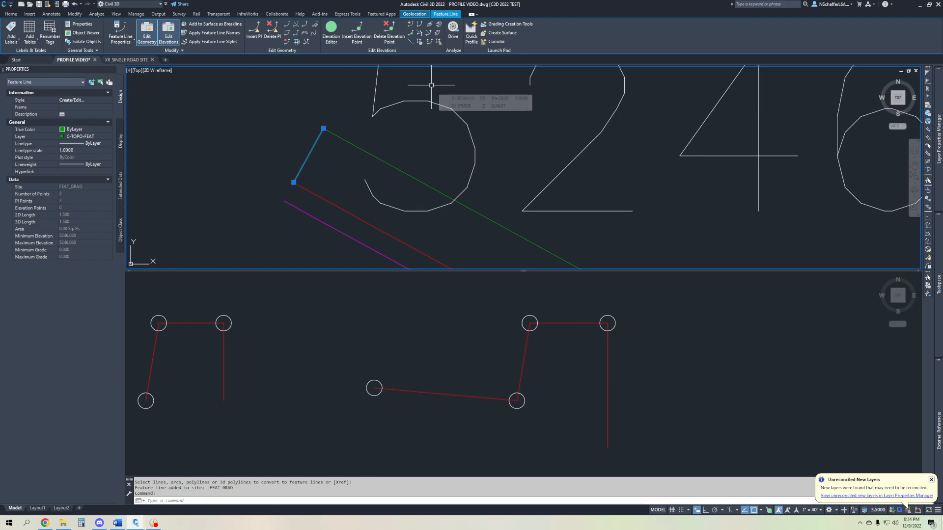
# Set the grade of the short green feature line to -8.83 from its end beside the 5246.06 label
pyautogui.click(409, 24)
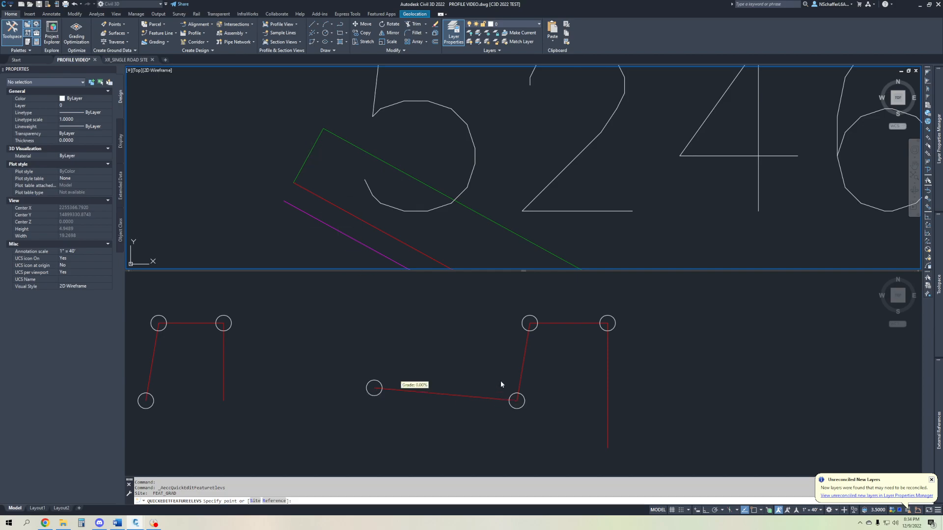
pyautogui.click(324, 129)
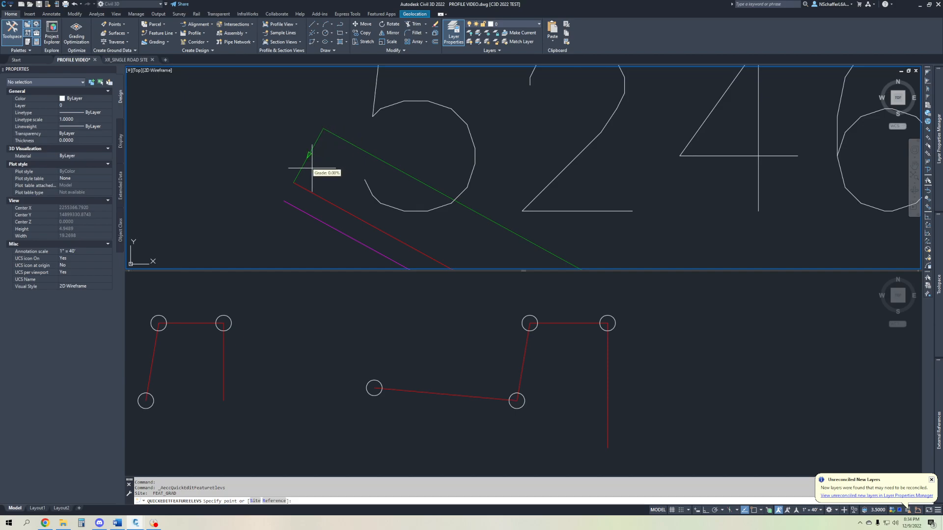
pyautogui.write('-')
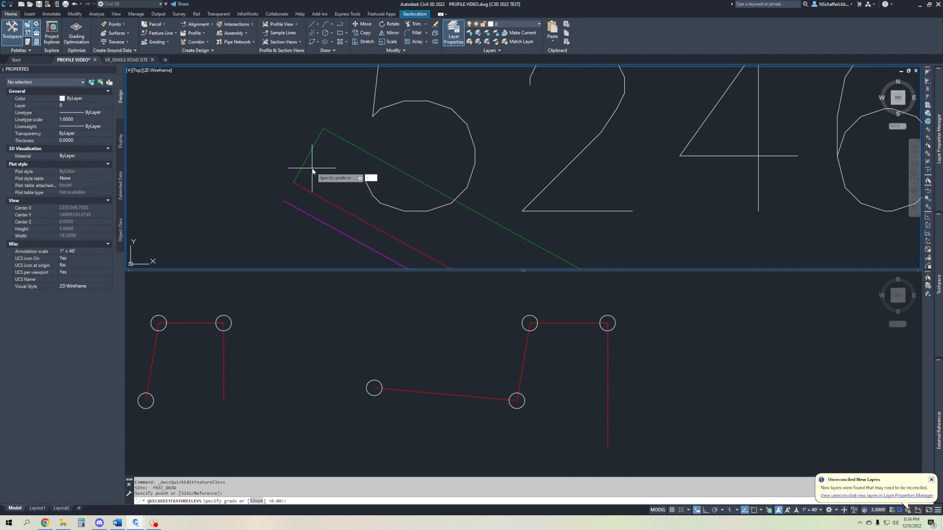
pyautogui.write('8.83')
pyautogui.press('Return')
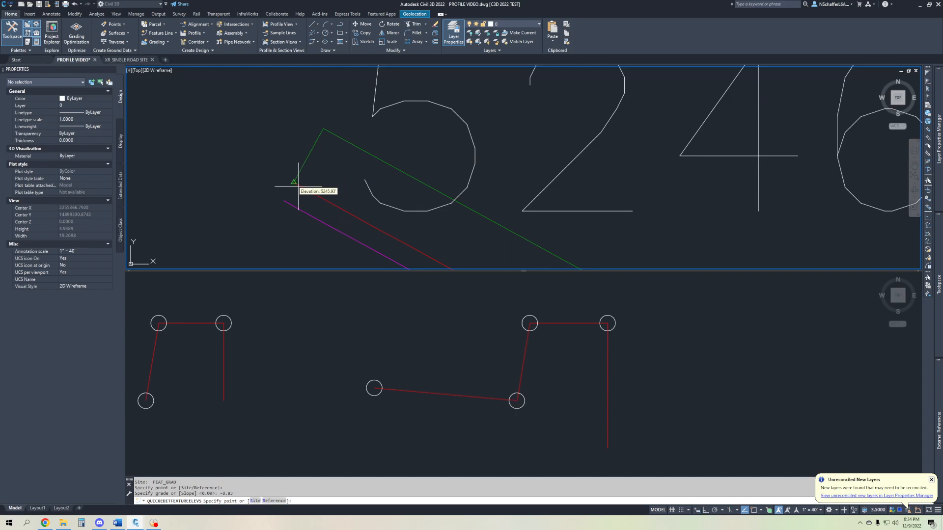
pyautogui.press('Escape')
# Examine the short feature line and the long green feature line around the 5246.06 corner and along the straight run
pyautogui.click(296, 184)
pyautogui.moveTo(331, 151); pyautogui.dragTo(276, 136, button='middle')
pyautogui.scroll(-4, 275, 136)
pyautogui.scroll(-1, 275, 135)
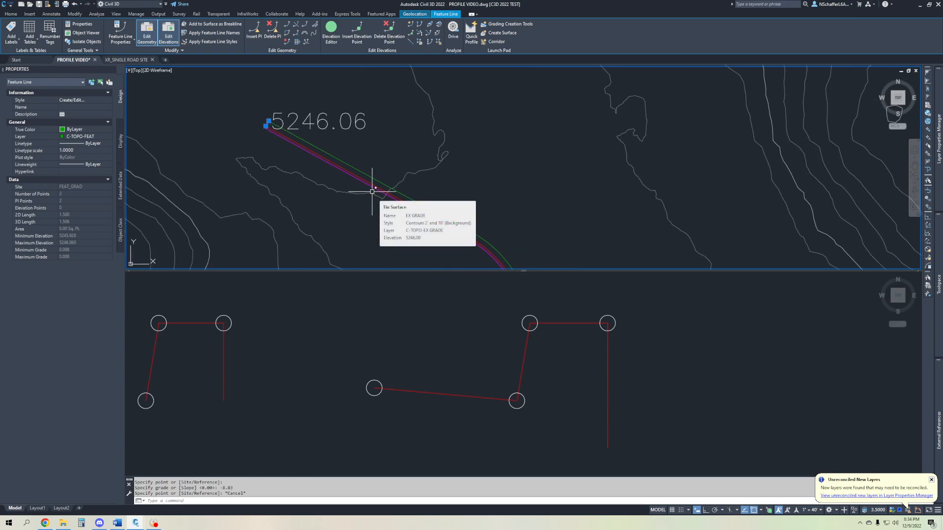
pyautogui.scroll(6, 415, 210)
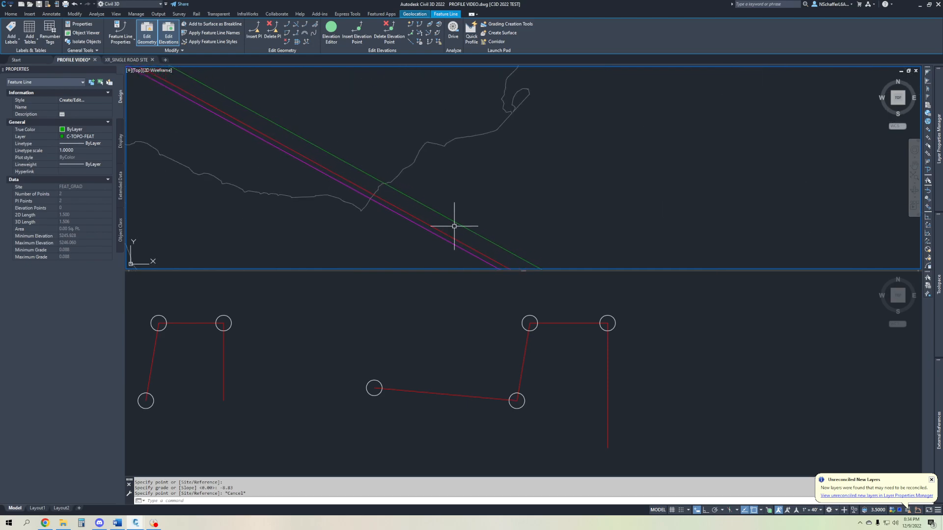
pyautogui.press('Escape')
pyautogui.click(403, 192)
pyautogui.scroll(-2, 395, 201)
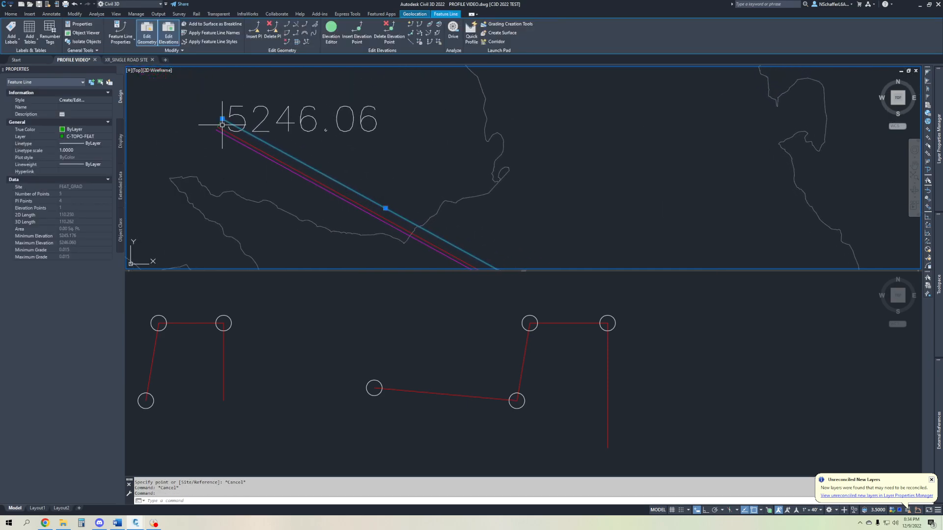
pyautogui.scroll(4, 211, 111)
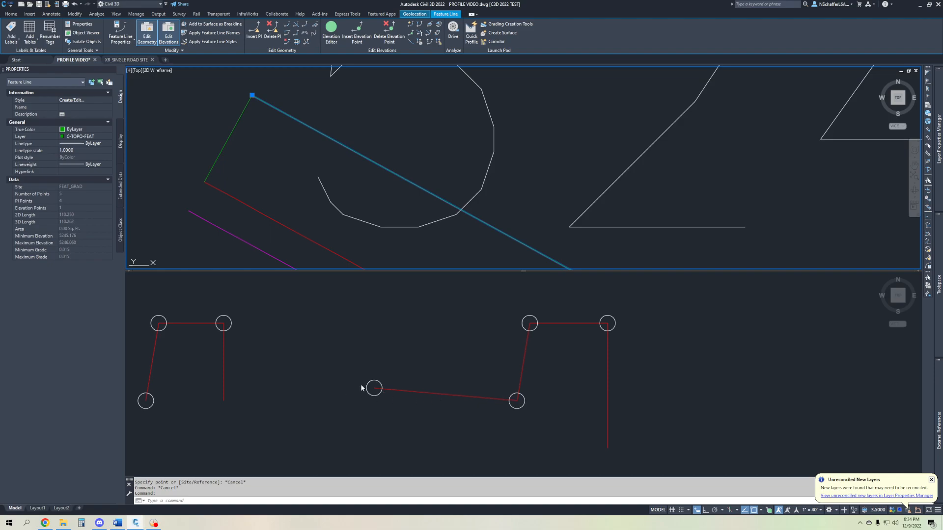
pyautogui.scroll(-1, 278, 165)
pyautogui.moveTo(278, 166); pyautogui.dragTo(257, 83, button='middle')
pyautogui.scroll(-2, 258, 82)
pyautogui.moveTo(491, 231); pyautogui.dragTo(215, 83, button='middle')
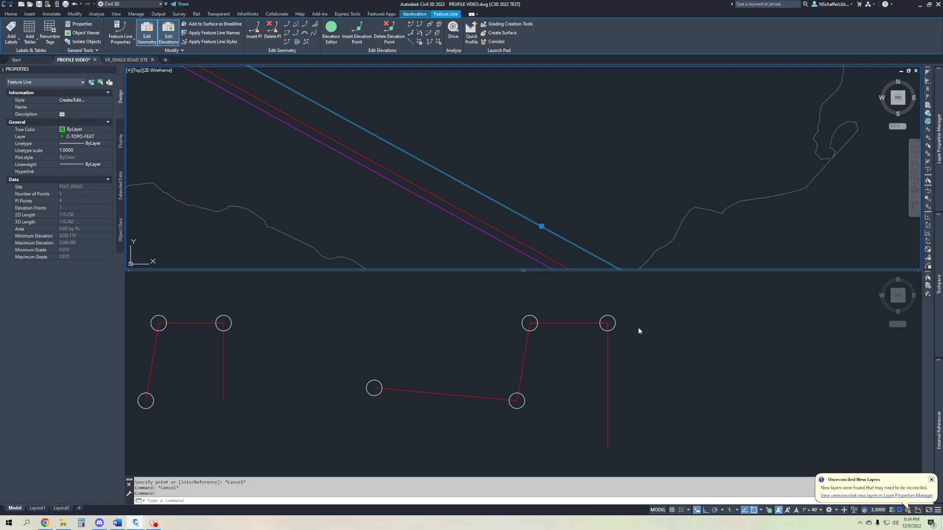
pyautogui.scroll(-4, 582, 244)
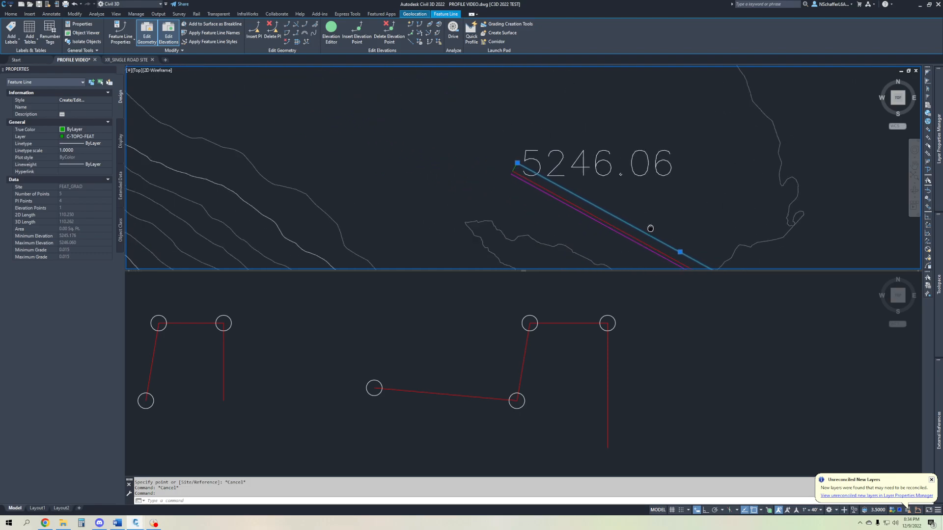
pyautogui.scroll(5, 581, 244)
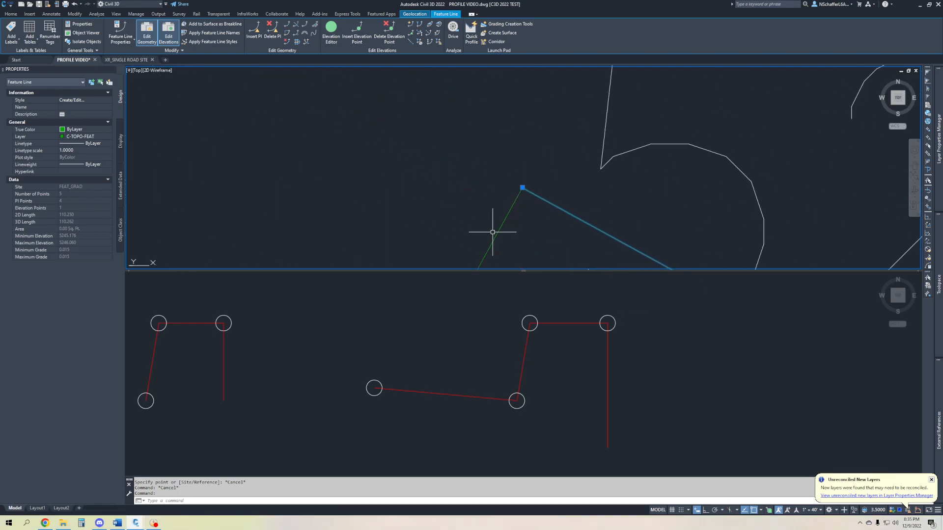
pyautogui.moveTo(513, 217); pyautogui.dragTo(511, 154, button='middle')
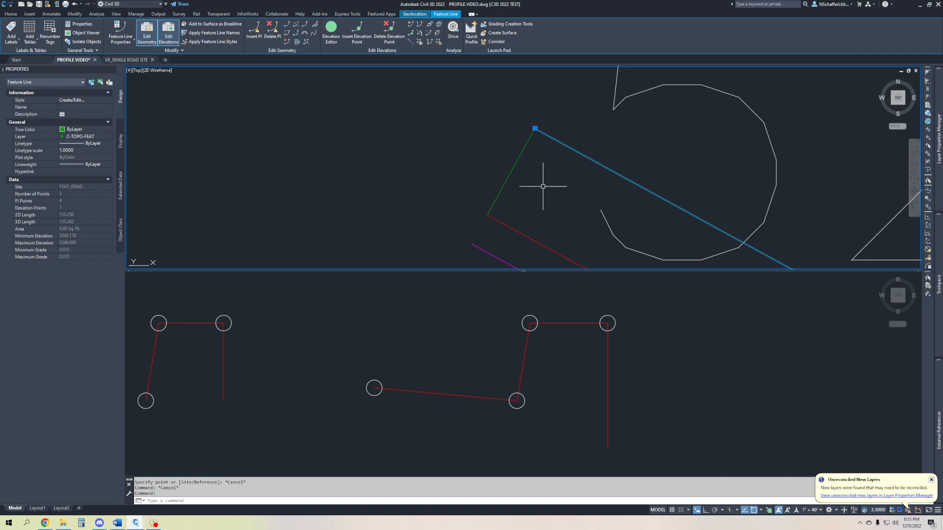
pyautogui.moveTo(551, 189); pyautogui.dragTo(467, 189, button='middle')
pyautogui.moveTo(431, 242); pyautogui.dragTo(422, 211, button='middle')
pyautogui.scroll(-4, 353, 119)
pyautogui.press('Escape')
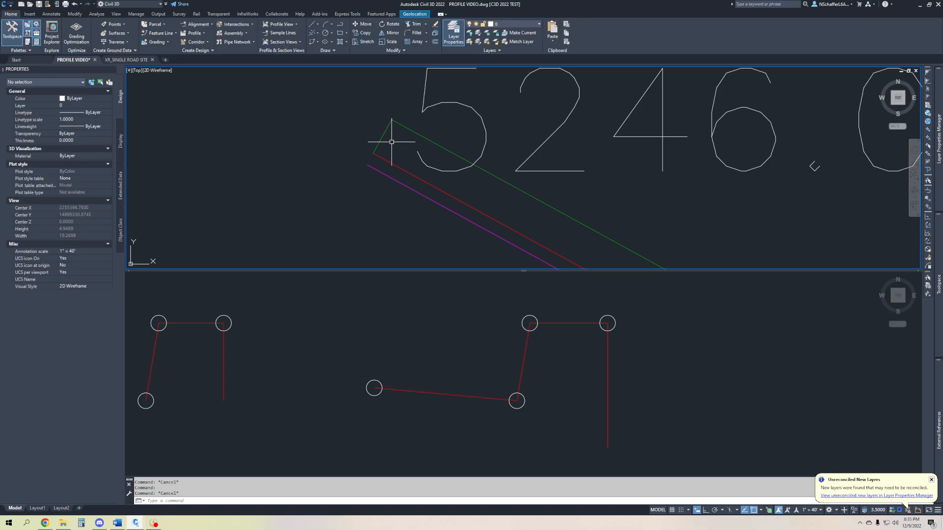
# Set a -1.5 grade on the red feature line from its start, keeping the start elevation, to the beginning of the curve
pyautogui.scroll(3, 347, 179)
pyautogui.scroll(-3, 316, 148)
pyautogui.click(317, 147)
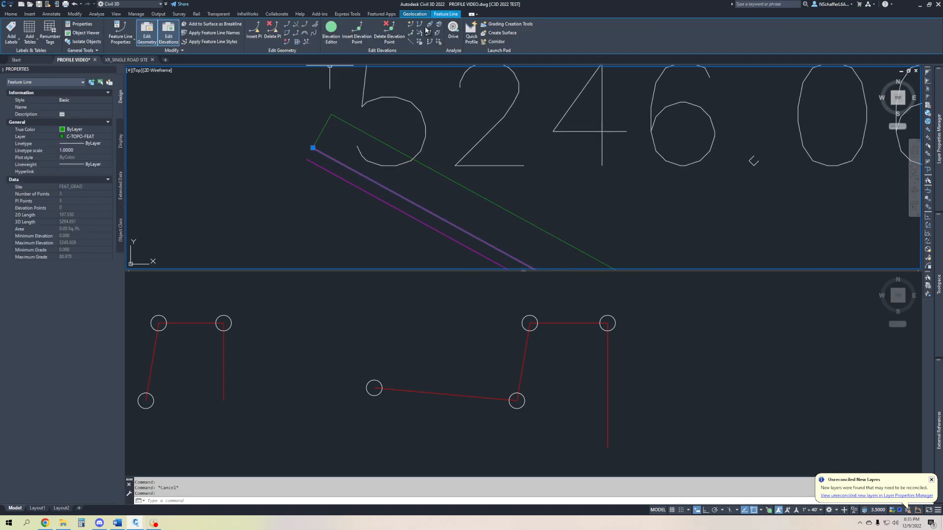
pyautogui.click(430, 27)
pyautogui.click(317, 147)
pyautogui.press('Return')
pyautogui.scroll(-4, 406, 193)
pyautogui.scroll(-3, 399, 124)
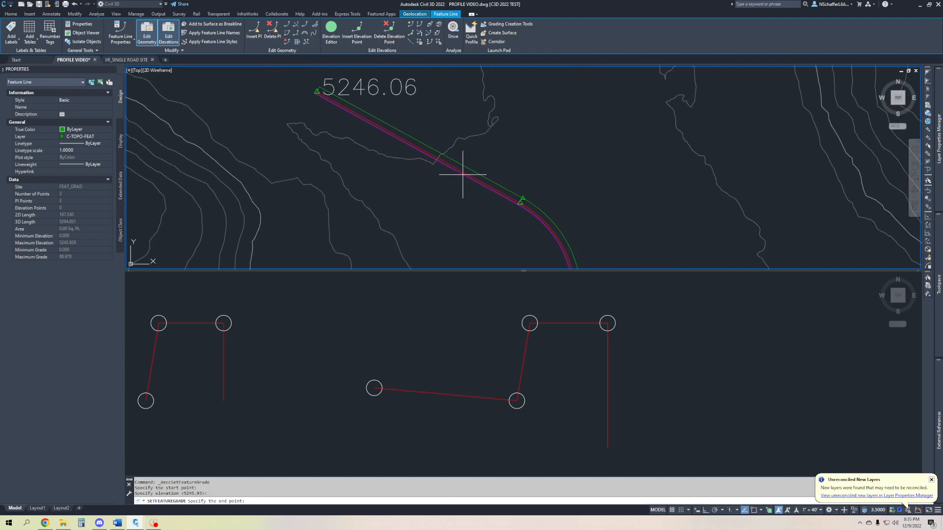
pyautogui.click(524, 205)
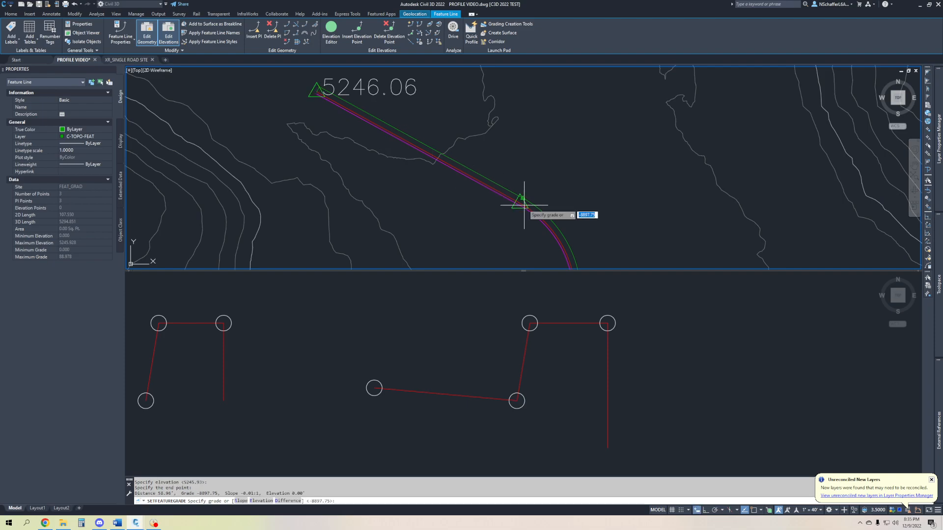
pyautogui.write('-1.5')
pyautogui.press('Return')
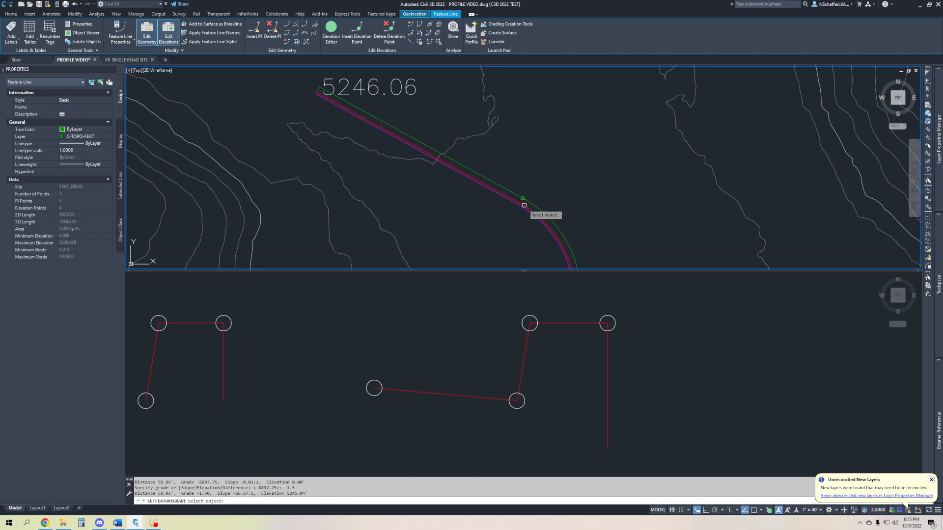
pyautogui.press('Return')
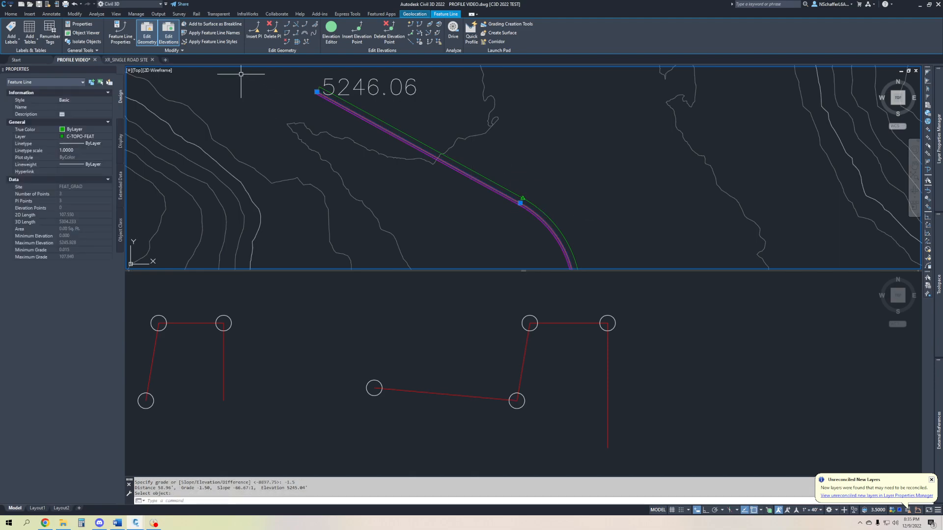
# Check the red feature line's grade and its elevation at the start of the curve with Quick Elevation Edit
pyautogui.scroll(1, 328, 89)
pyautogui.press('Escape')
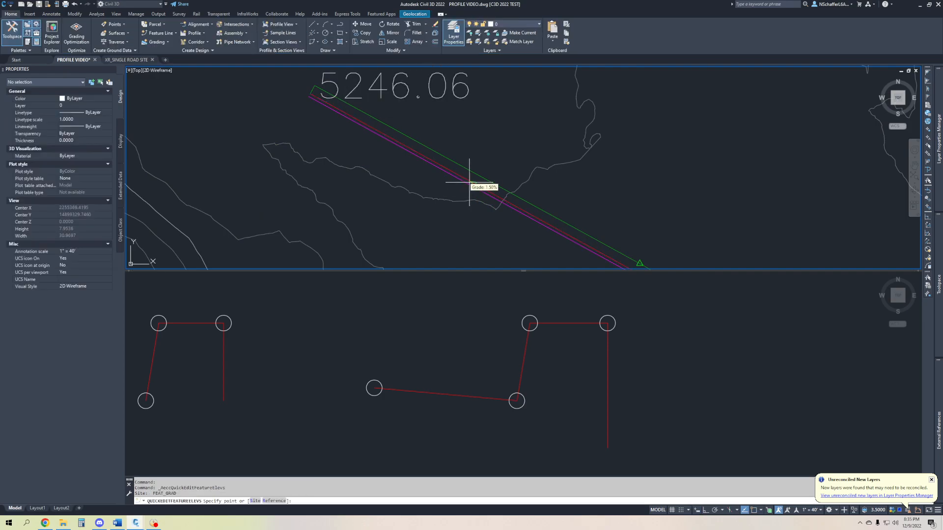
pyautogui.scroll(-4, 498, 192)
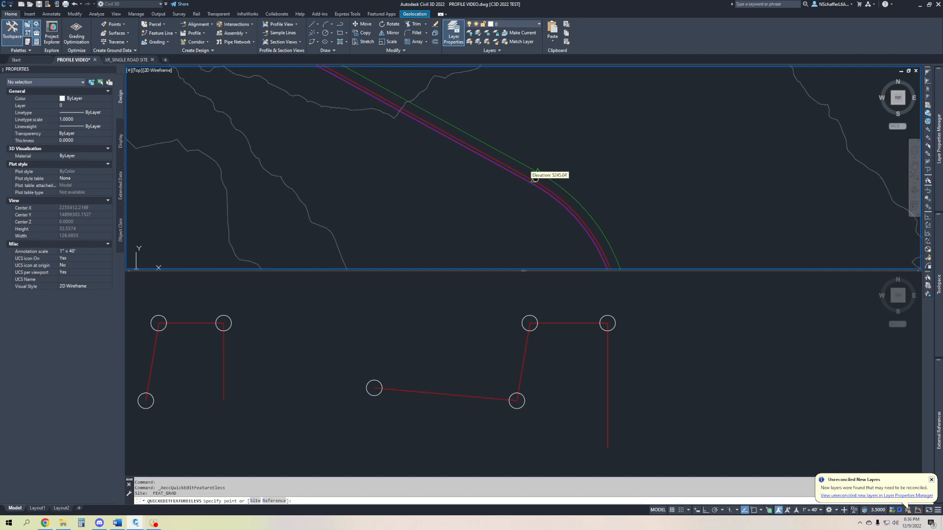
pyautogui.moveTo(530, 170); pyautogui.dragTo(543, 212, button='middle')
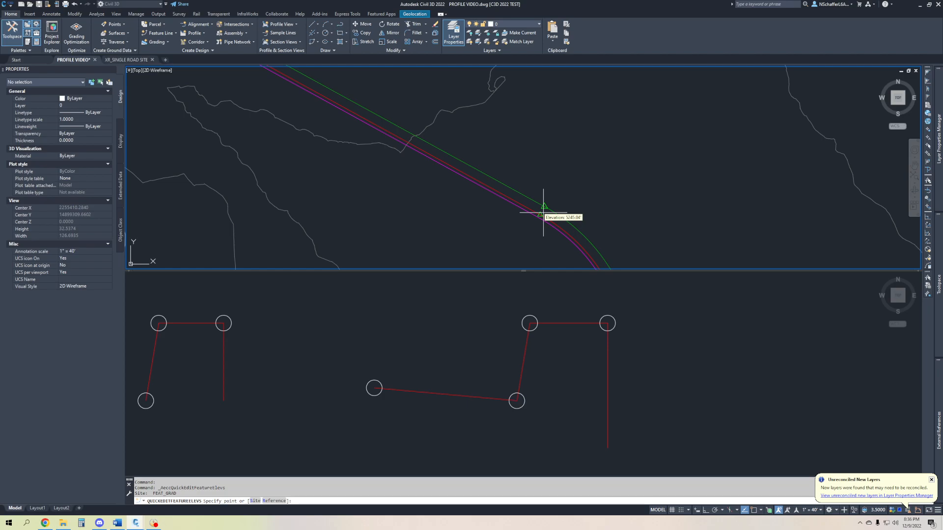
pyautogui.moveTo(424, 159); pyautogui.dragTo(593, 338, button='middle')
pyautogui.press('Escape')
# Offset the red feature line .083 towards the magenta line with an elevation difference of .5
pyautogui.click(386, 215)
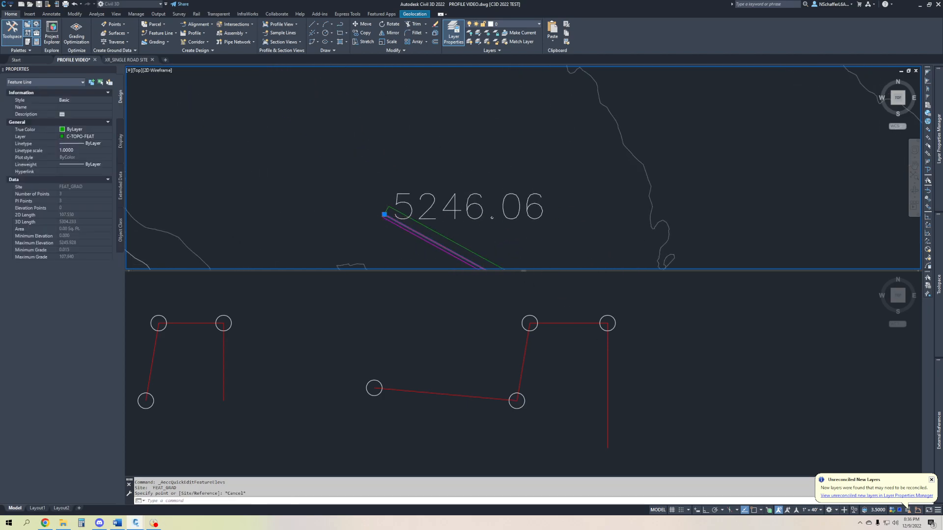
pyautogui.scroll(6, 389, 212)
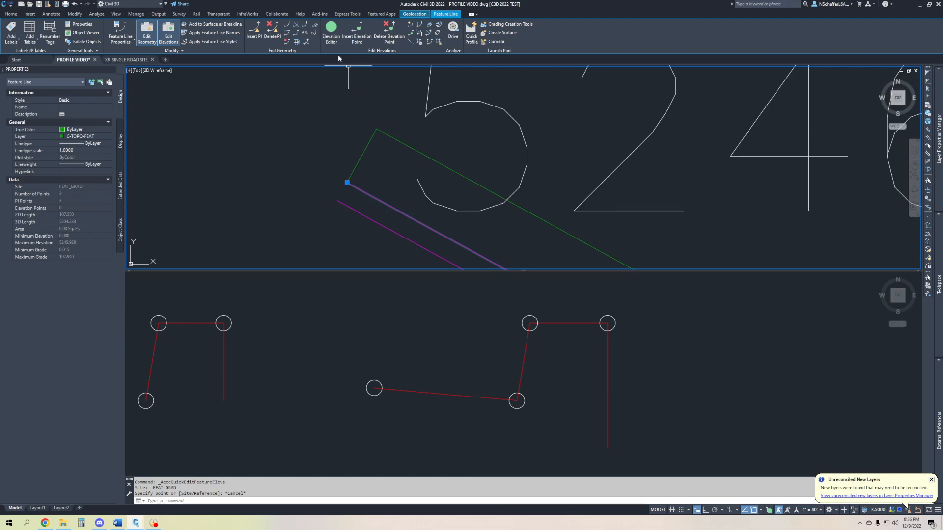
pyautogui.click(298, 42)
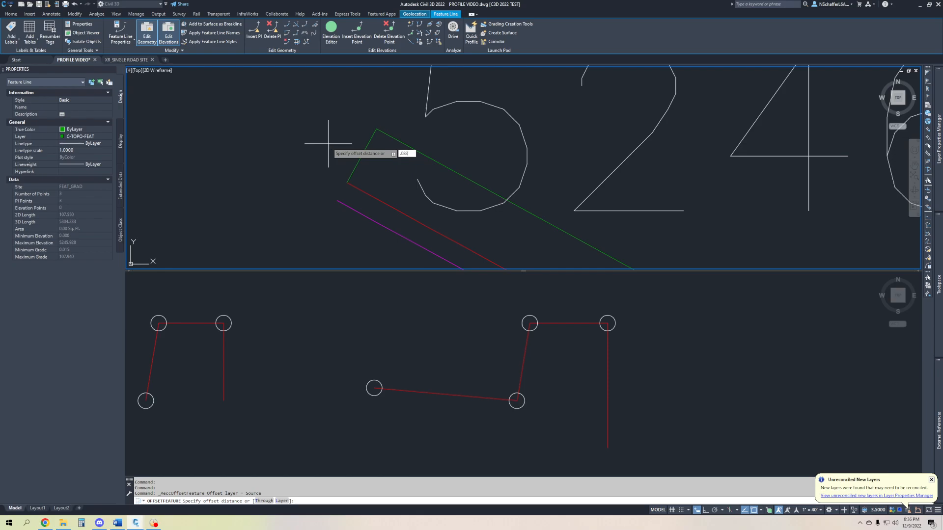
pyautogui.press('Return')
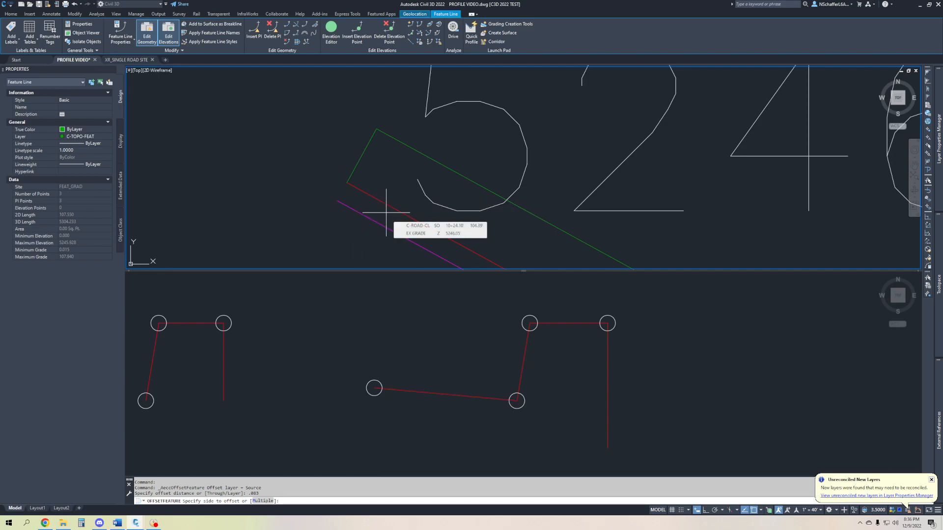
pyautogui.click(386, 213)
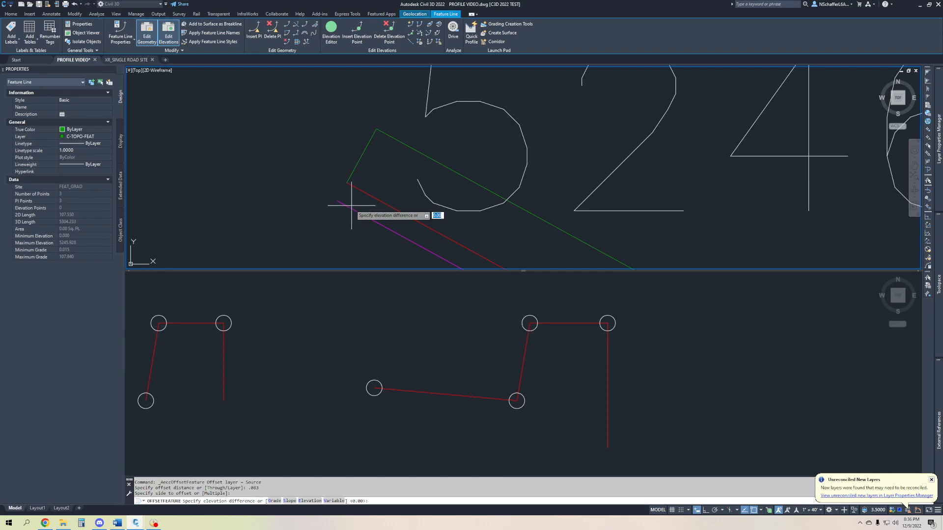
pyautogui.press('BackSpace')
pyautogui.press('Return')
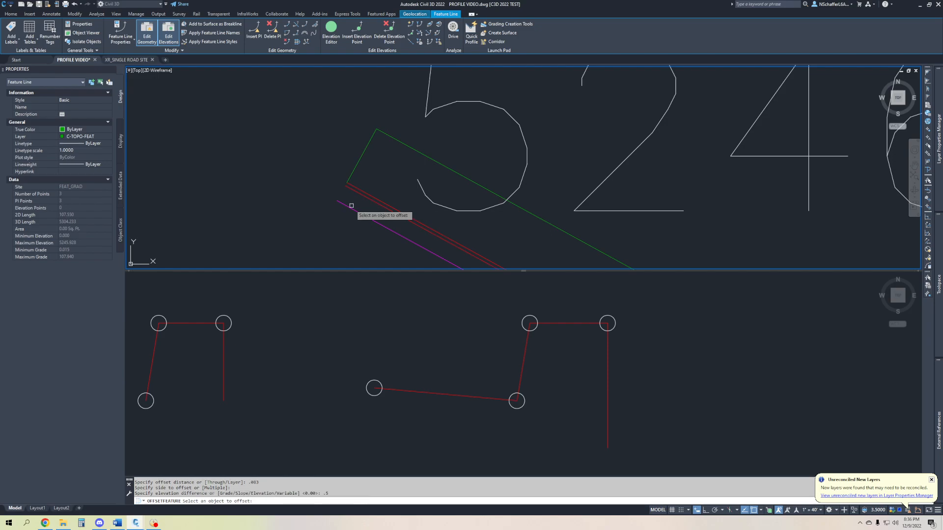
pyautogui.press('Escape')
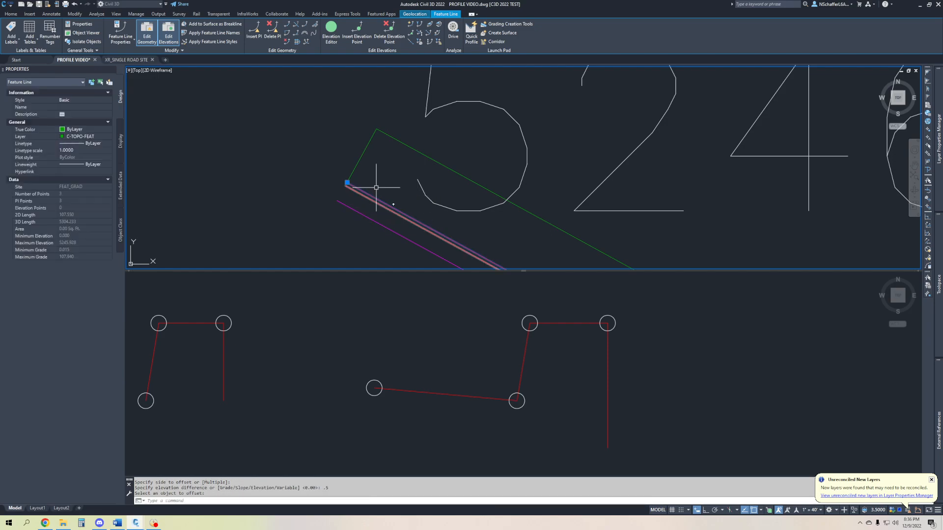
# Check the start elevation of the new offset feature line with Quick Elevation Edit
pyautogui.press('Escape')
pyautogui.click(364, 192)
pyautogui.click(410, 26)
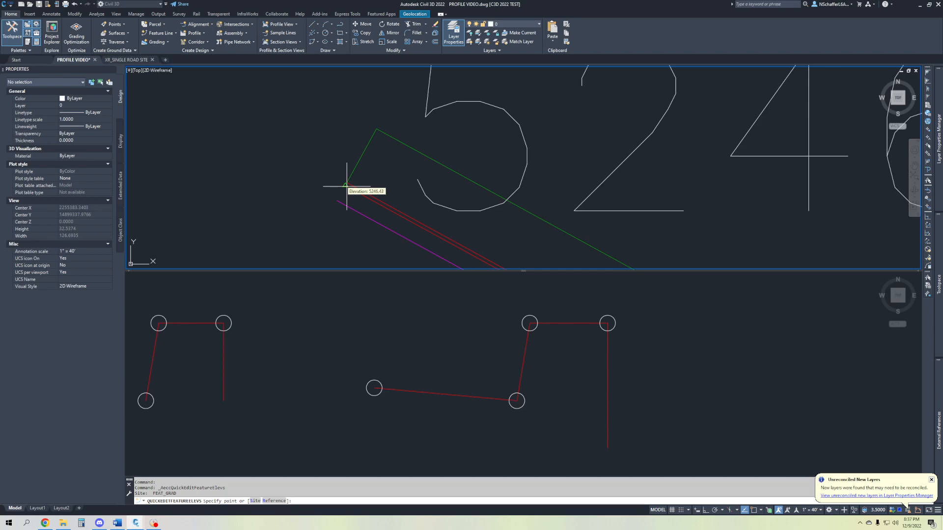
pyautogui.press('Escape')
pyautogui.click(350, 191)
pyautogui.moveTo(365, 198); pyautogui.dragTo(426, 177, button='middle')
pyautogui.press('Escape')
pyautogui.click(415, 170)
pyautogui.click(411, 34)
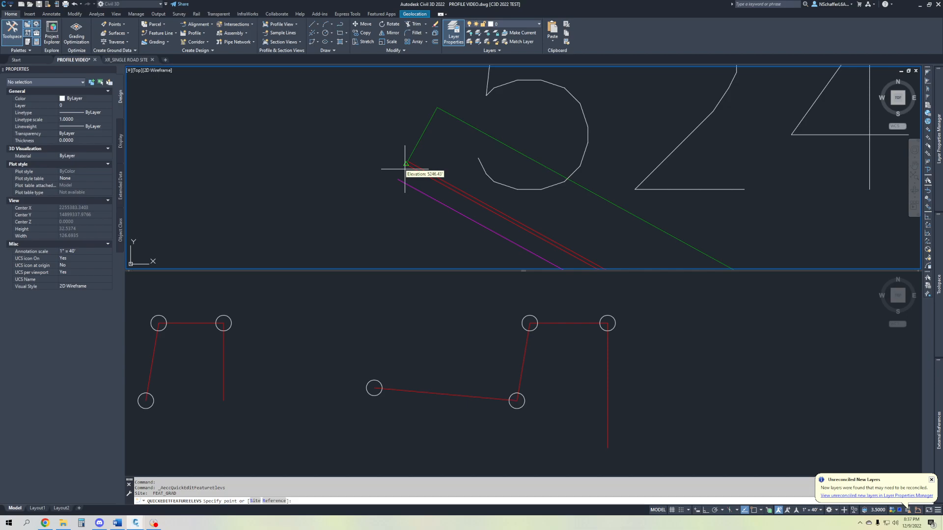
pyautogui.click(401, 187)
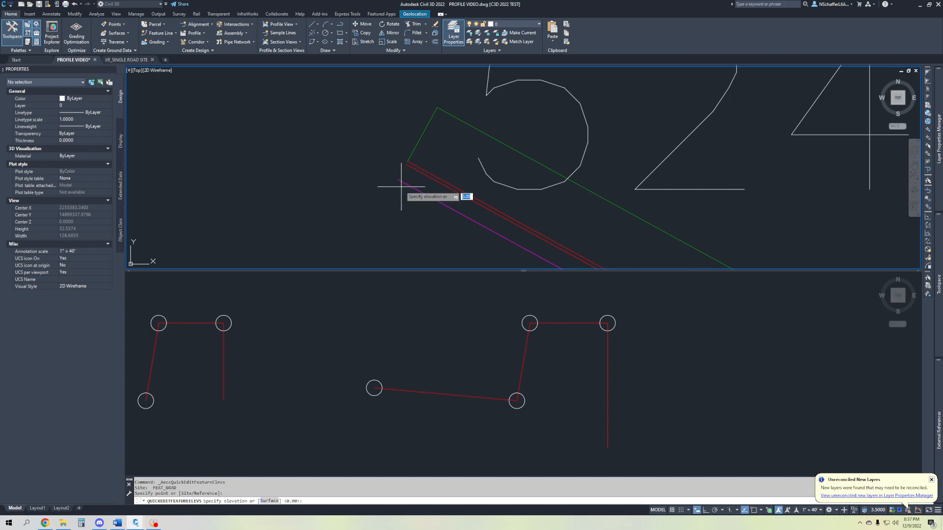
pyautogui.write('5')
pyautogui.write('246.')
pyautogui.press('Escape')
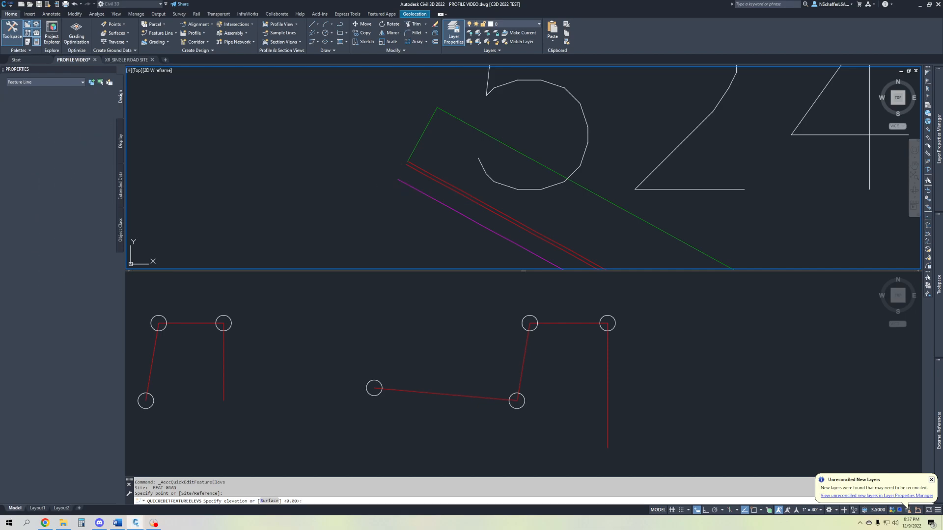
pyautogui.click(431, 179)
pyautogui.press('Escape')
# Delete the magenta feature line beside the two red lines
pyautogui.click(417, 191)
pyautogui.press('Delete')
pyautogui.hotkey('ctrl', 'z')
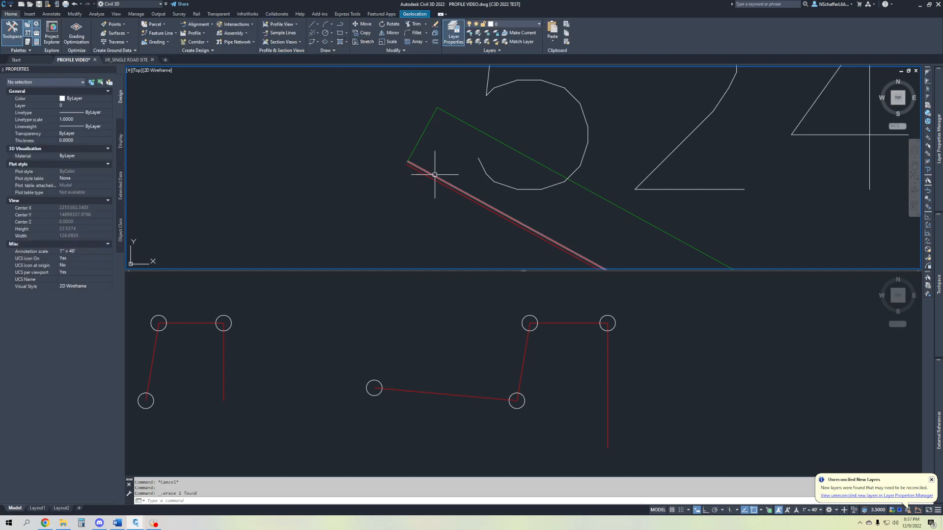
# Start a stepped offset of the red feature line farthest from the green line and compute 0.5 - 0.083 in Calculator
pyautogui.click(431, 181)
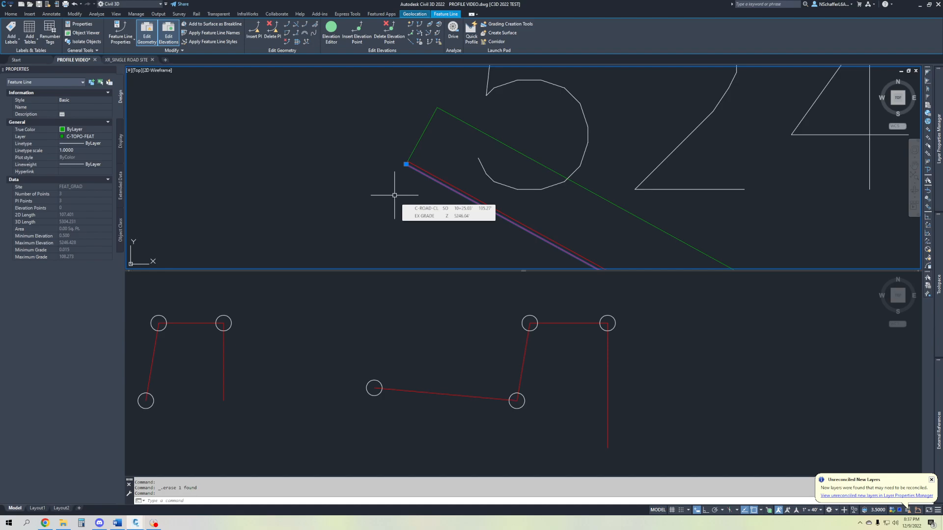
pyautogui.click(416, 36)
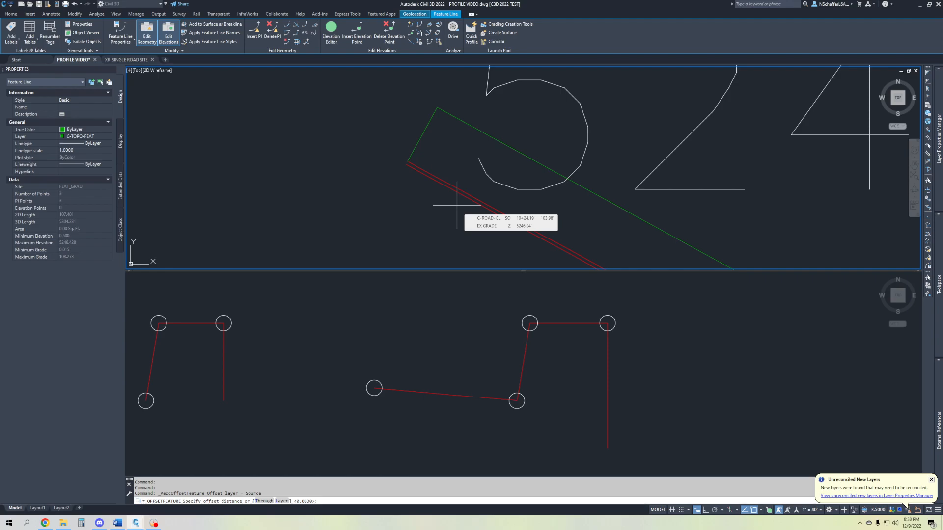
pyautogui.click(82, 523)
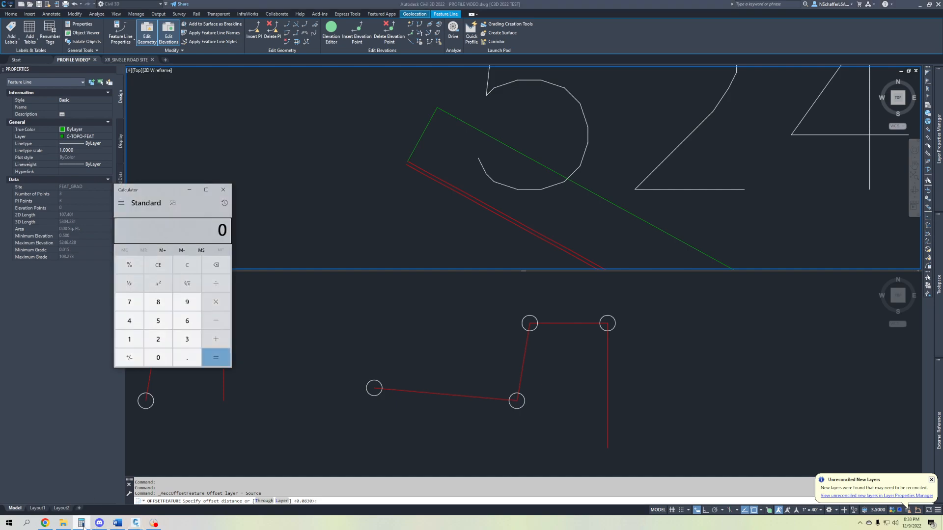
pyautogui.write('0.5 - 0.08')
pyautogui.write('3')
pyautogui.press('Return')
pyautogui.click(223, 190)
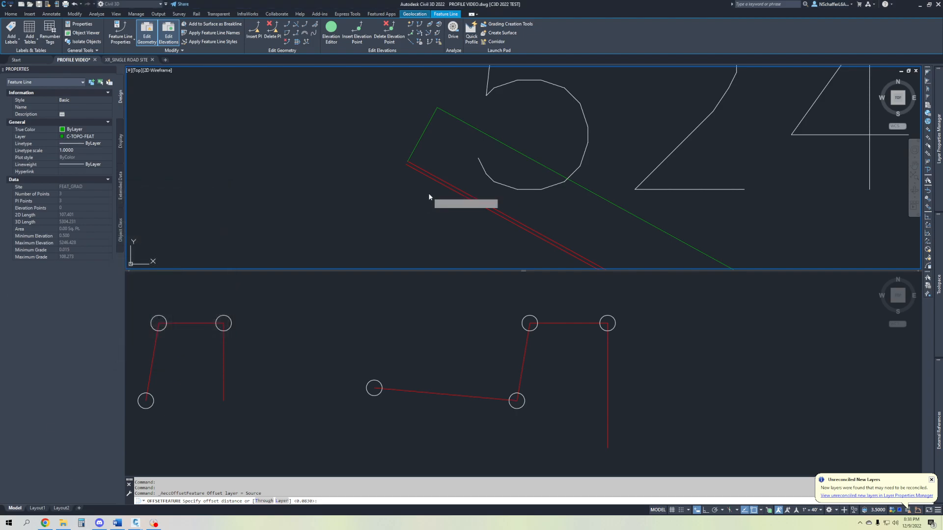
# Offset the selected red feature line .417 away from the green line with an elevation difference of 0
pyautogui.write('.417')
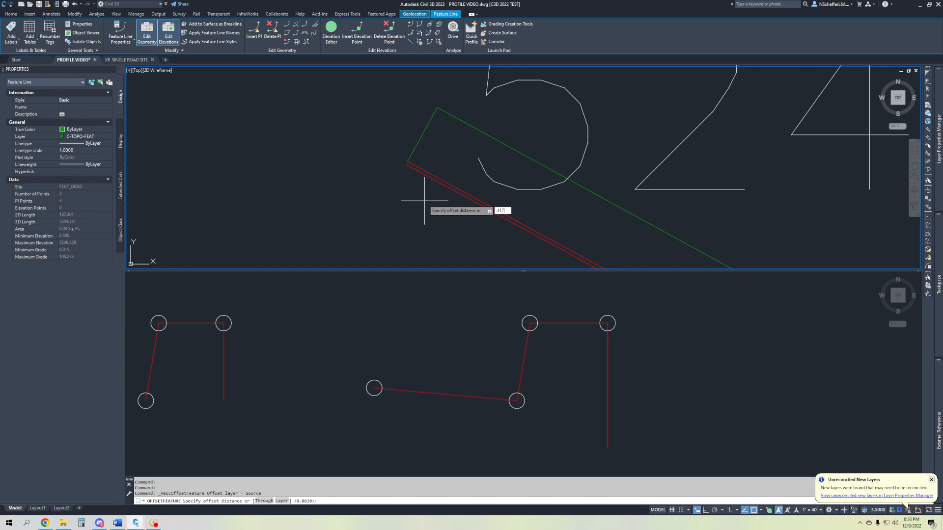
pyautogui.press('Return')
pyautogui.click(424, 200)
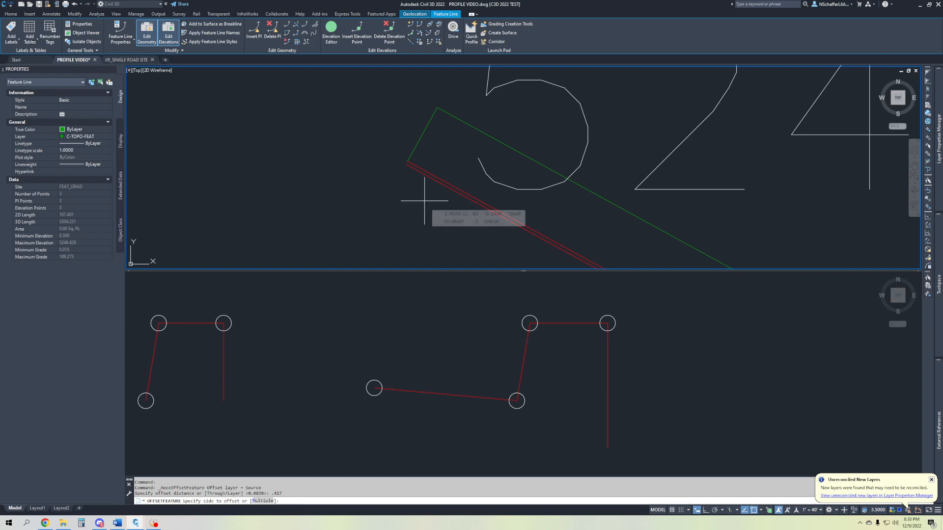
pyautogui.write('0')
pyautogui.press('Return')
pyautogui.press('Escape')
pyautogui.moveTo(452, 195); pyautogui.dragTo(366, 194, button='middle')
pyautogui.press('Escape')
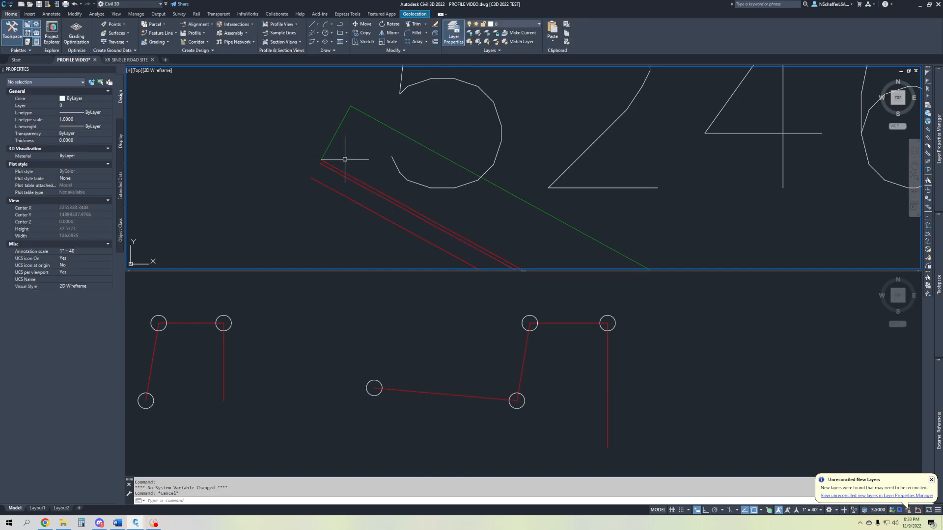
pyautogui.write('PL')
pyautogui.press('Return')
pyautogui.press('Escape')
pyautogui.scroll(-2, 339, 162)
pyautogui.moveTo(338, 157); pyautogui.dragTo(329, 148, button='middle')
pyautogui.scroll(-5, 329, 147)
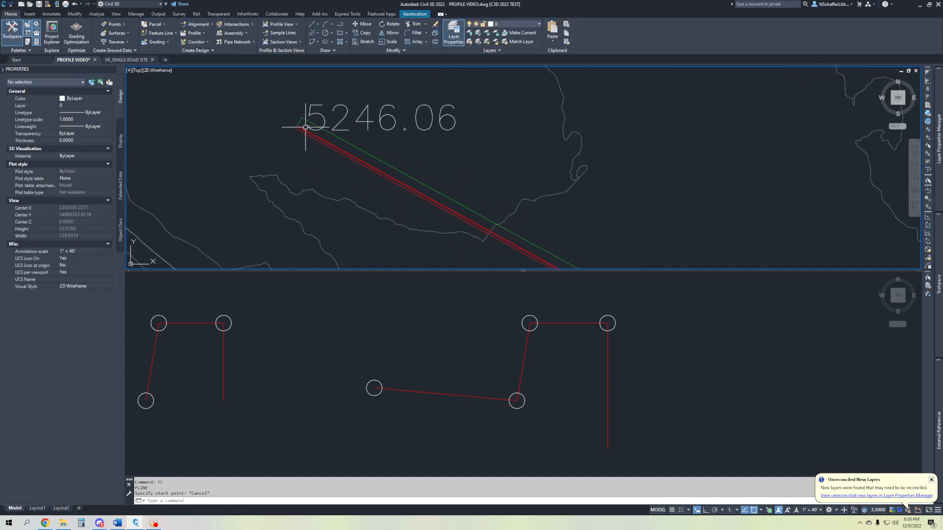
# Start a new TIN surface in the PROFILE VIDEO drawing and name it FEAT_GRAD EX
pyautogui.moveTo(935, 316)
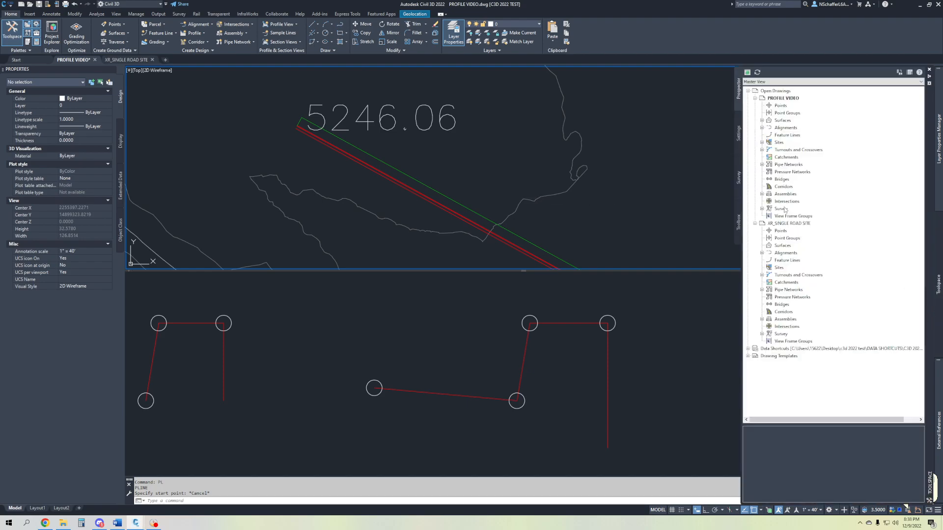
pyautogui.click(762, 121)
pyautogui.rightClick(785, 121)
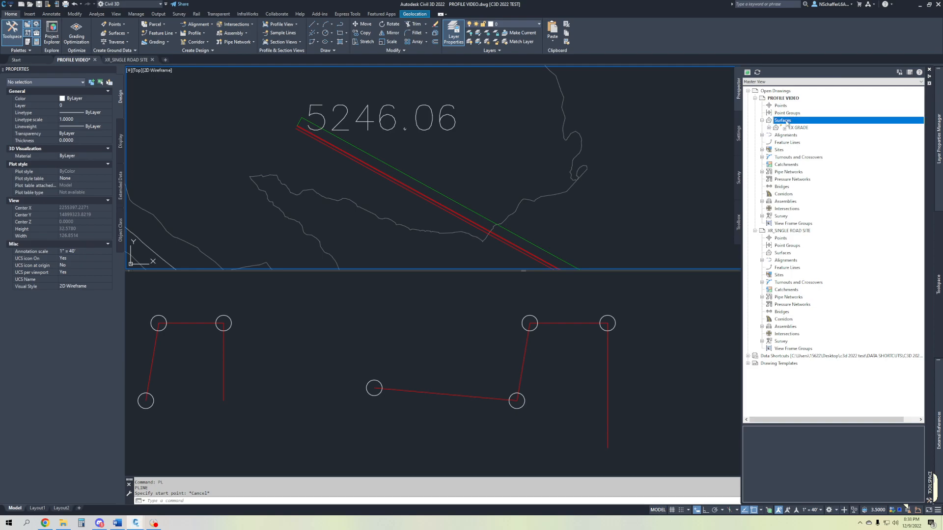
pyautogui.click(813, 127)
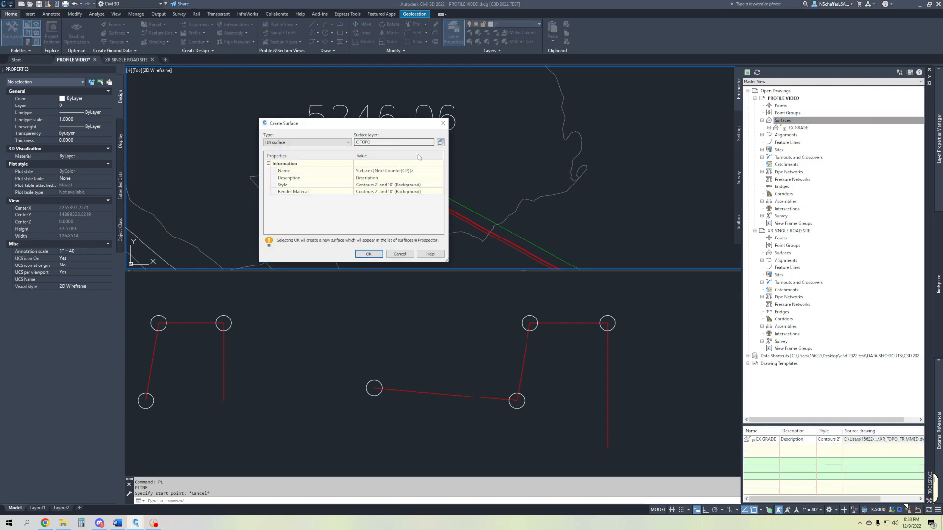
pyautogui.click(418, 171)
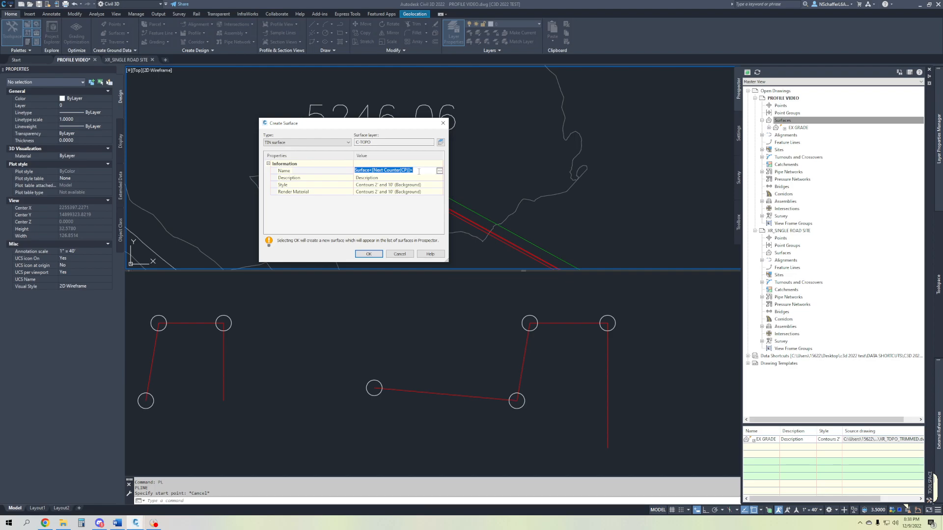
pyautogui.write('FET')
pyautogui.write('AT_GRAD EX')
# Assign the Contours 1' and 5' (Design) style to the new surface and create it
pyautogui.click(428, 186)
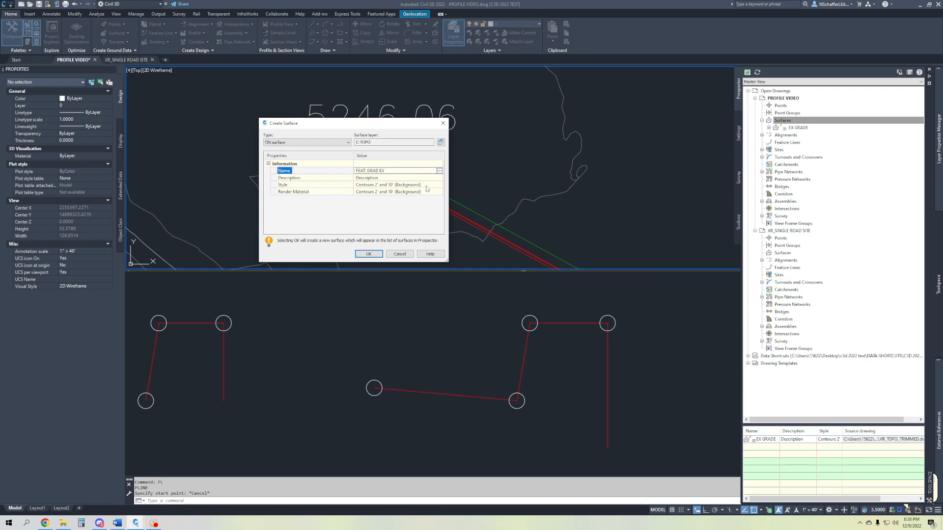
pyautogui.click(440, 185)
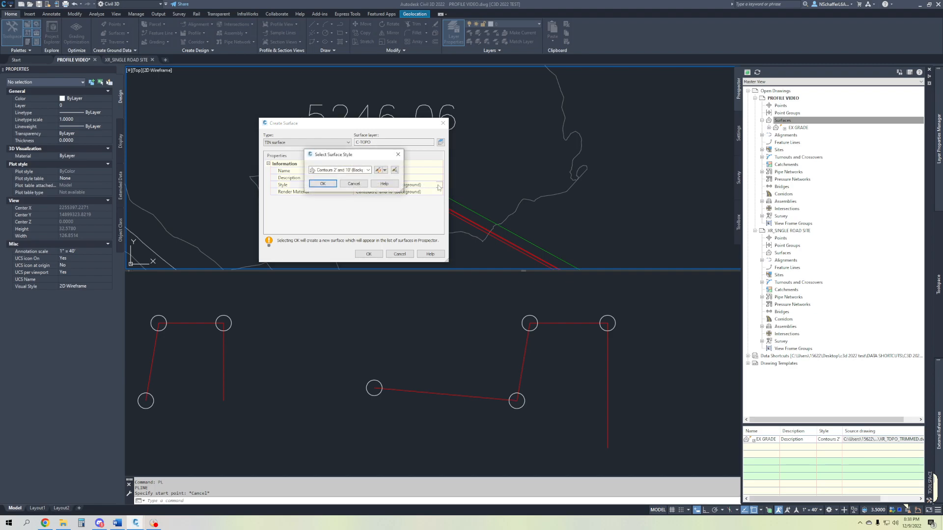
pyautogui.click(344, 170)
pyautogui.click(360, 195)
pyautogui.click(331, 185)
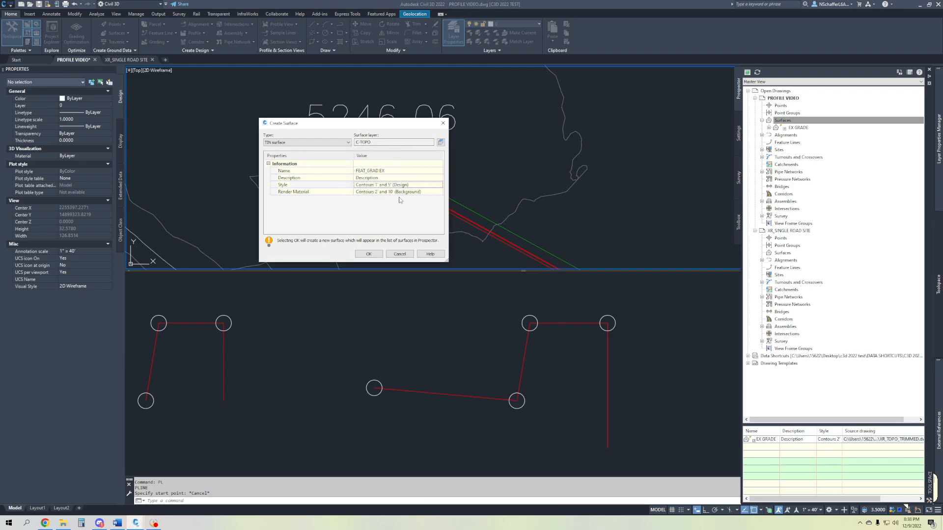
pyautogui.click(368, 254)
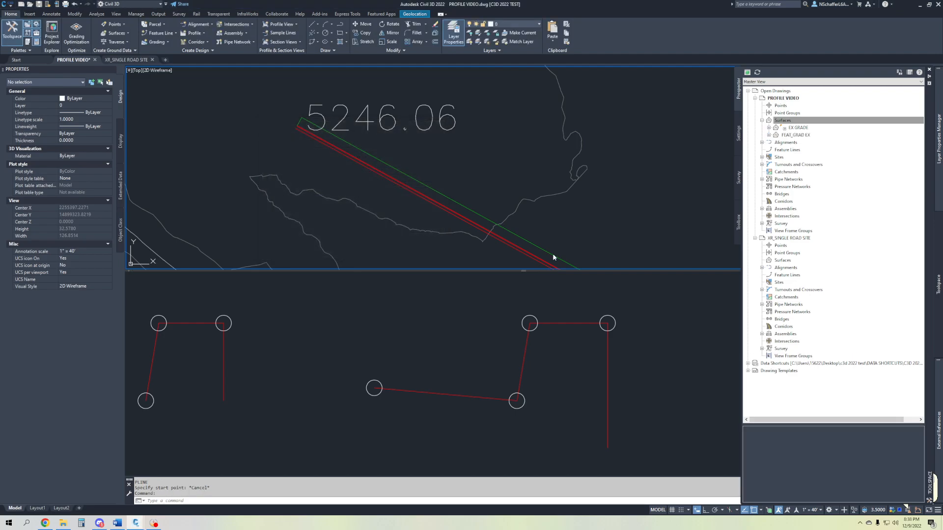
# Select the green and three red curb feature lines and choose FEAT_GRAD EX as the surface to receive them as breaklines
pyautogui.scroll(4, 297, 120)
pyautogui.click(297, 119)
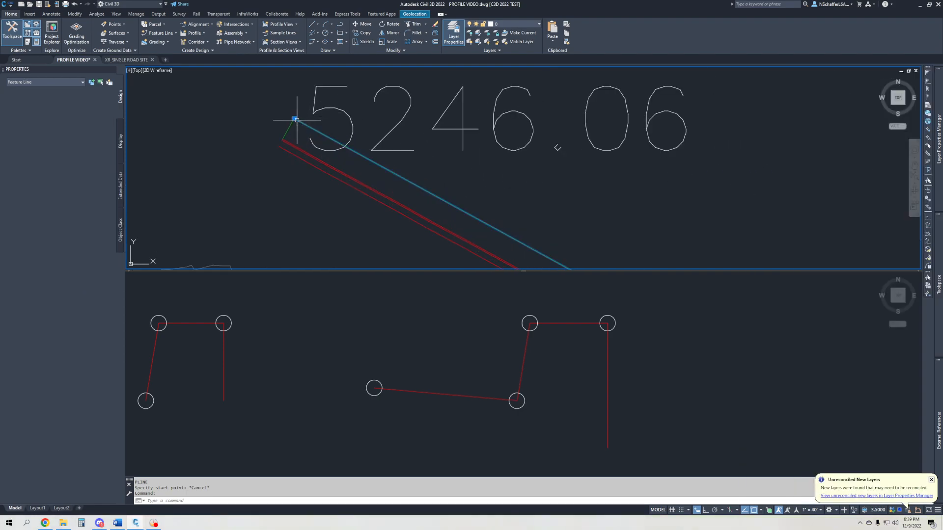
pyautogui.scroll(4, 290, 133)
pyautogui.click(292, 147)
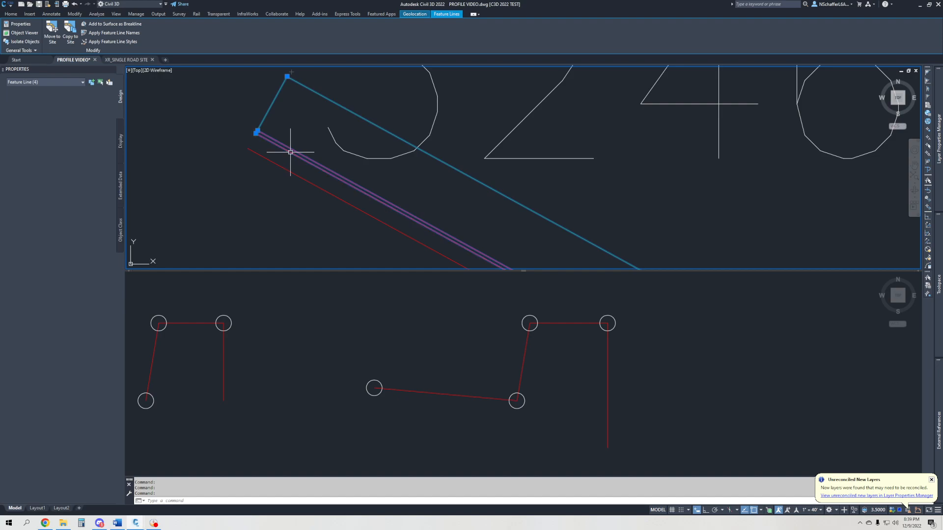
pyautogui.click(281, 167)
pyautogui.rightClick(302, 167)
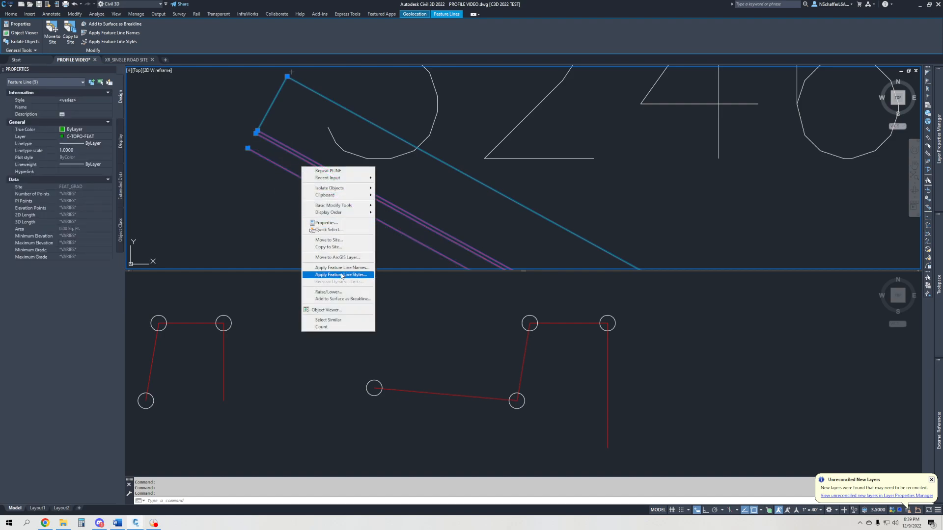
pyautogui.click(337, 301)
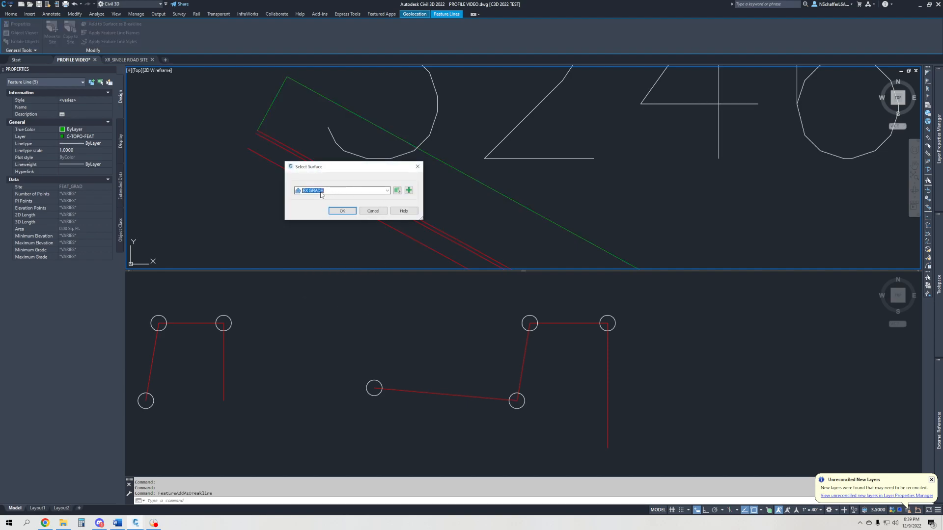
pyautogui.click(321, 192)
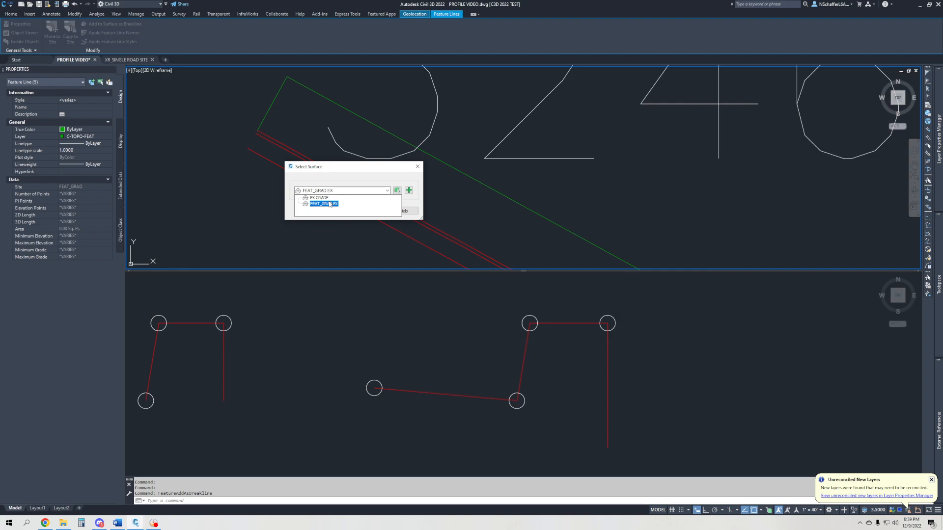
pyautogui.click(330, 204)
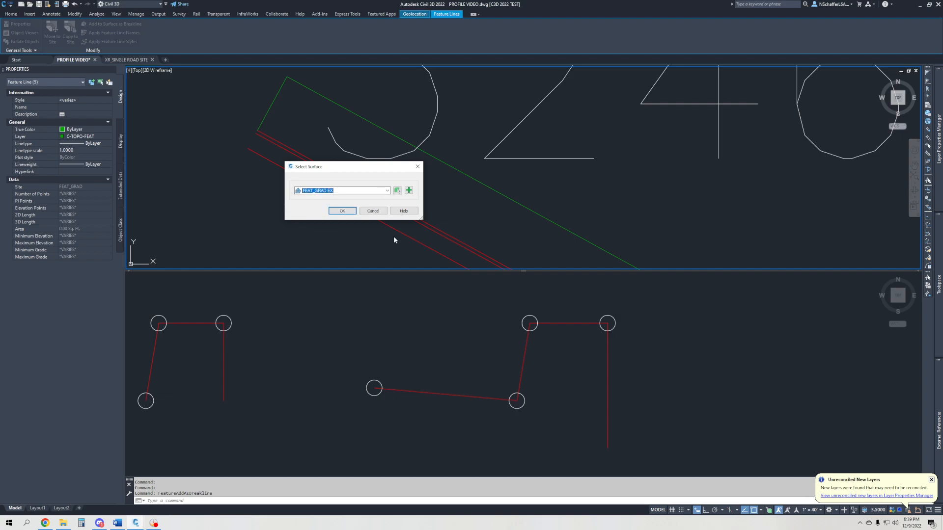
pyautogui.click(350, 215)
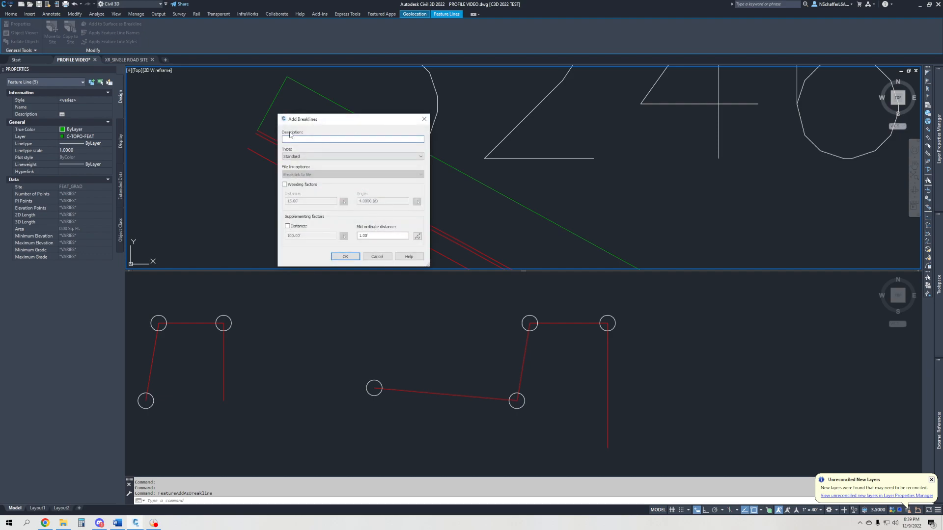
# Keep the Standard breakline type, reduce the mid-ordinate distance and add the breaklines to the surface
pyautogui.click(315, 156)
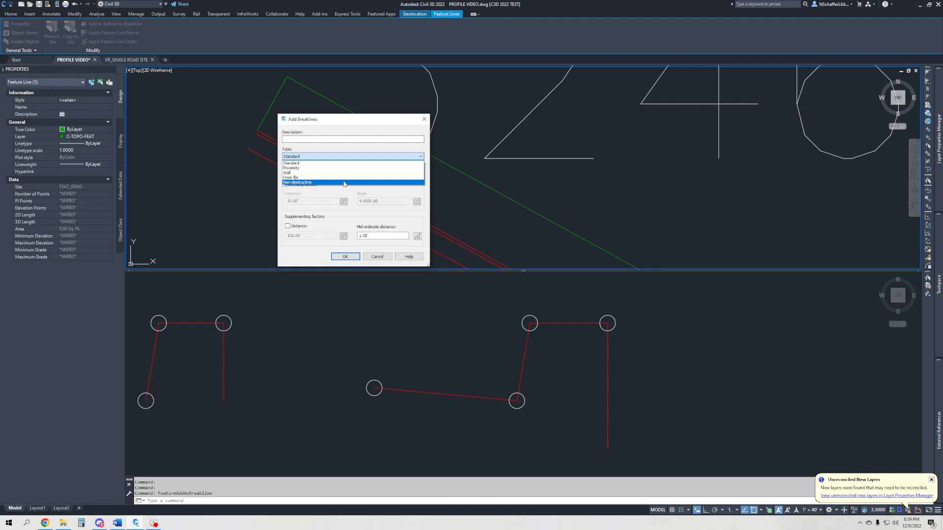
pyautogui.click(322, 201)
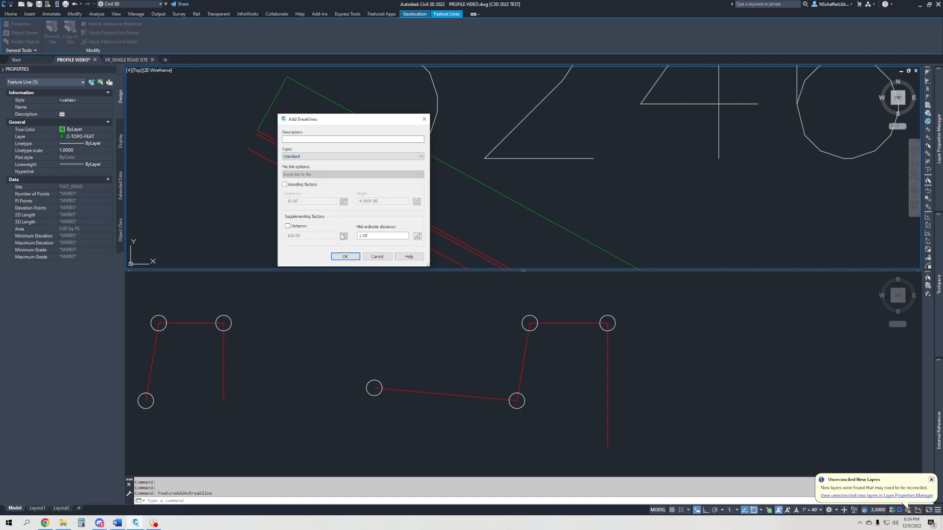
pyautogui.moveTo(378, 238); pyautogui.dragTo(356, 240)
pyautogui.write('.0')
pyautogui.click(345, 257)
# Inspect the new surface's contours around the start of the curve and regenerate the drawing
pyautogui.moveTo(419, 189); pyautogui.dragTo(264, 90, button='middle')
pyautogui.scroll(-6, 265, 91)
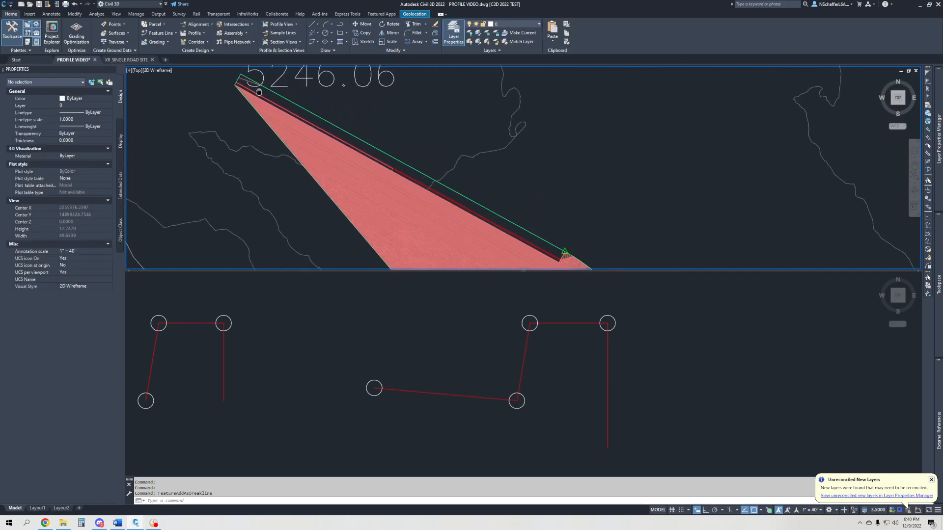
pyautogui.scroll(5, 349, 148)
pyautogui.click(371, 190)
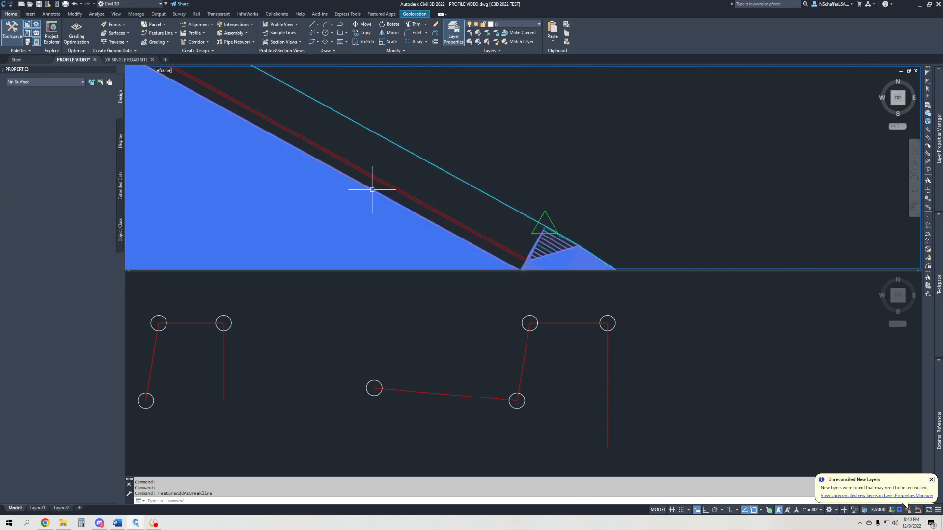
pyautogui.scroll(6, 444, 242)
pyautogui.scroll(-4, 502, 150)
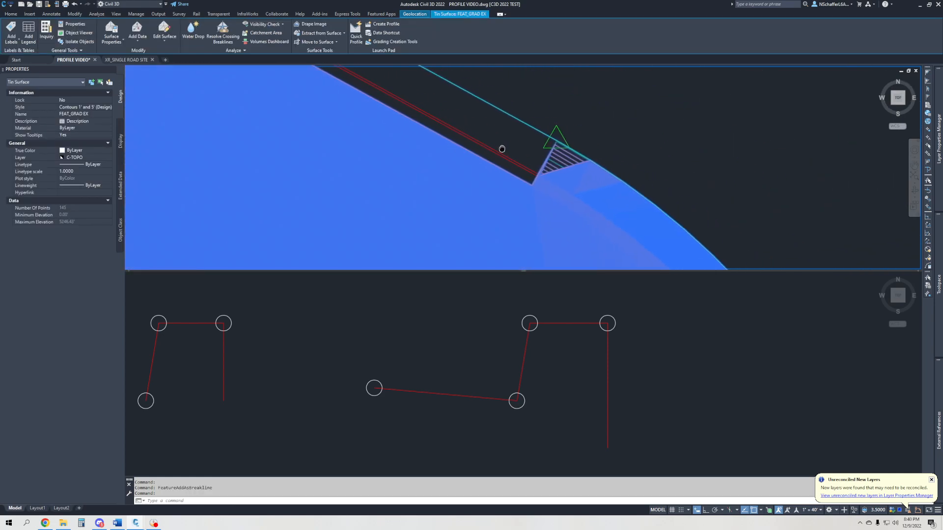
pyautogui.scroll(4, 515, 166)
pyautogui.press('Escape')
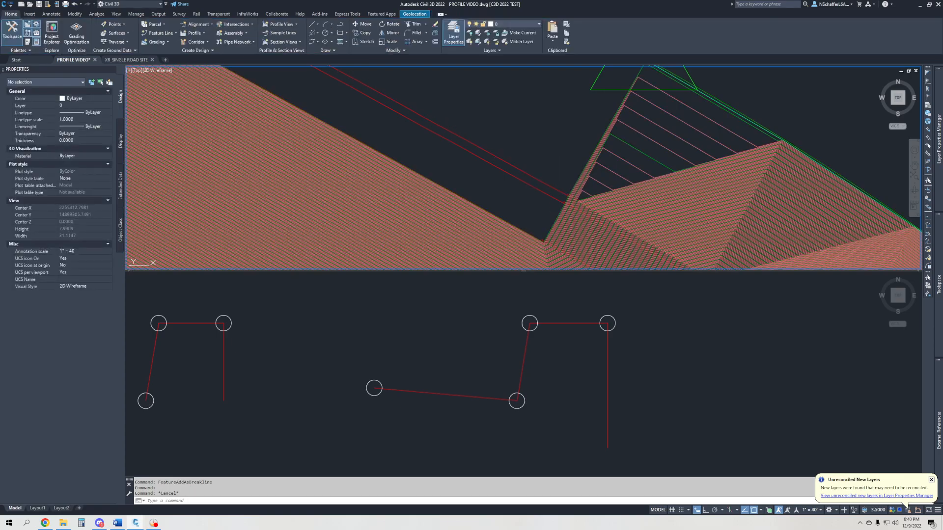
pyautogui.scroll(5, 575, 203)
pyautogui.write('REA')
pyautogui.press('Return')
# Set a grade of 1 on the red feature line nearest the green line between the curve's start and end, accepting the default start elevation
pyautogui.click(582, 215)
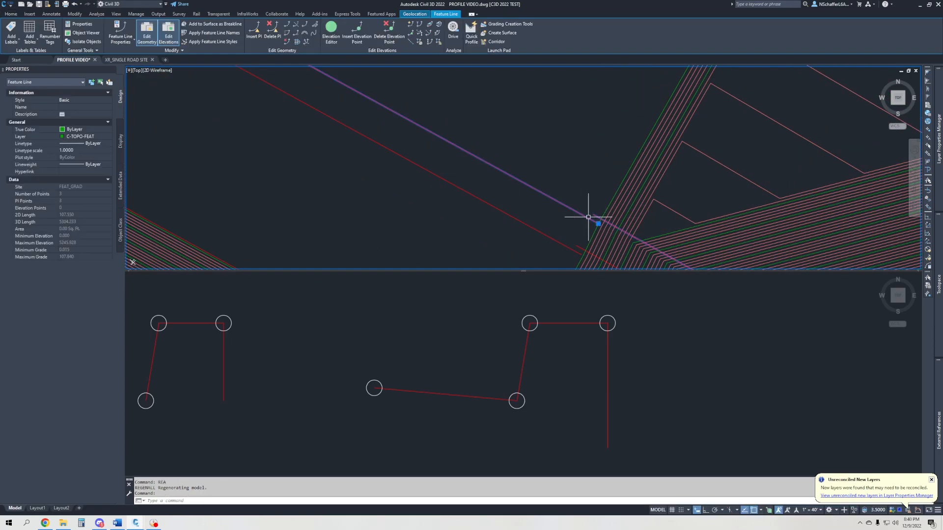
pyautogui.click(429, 24)
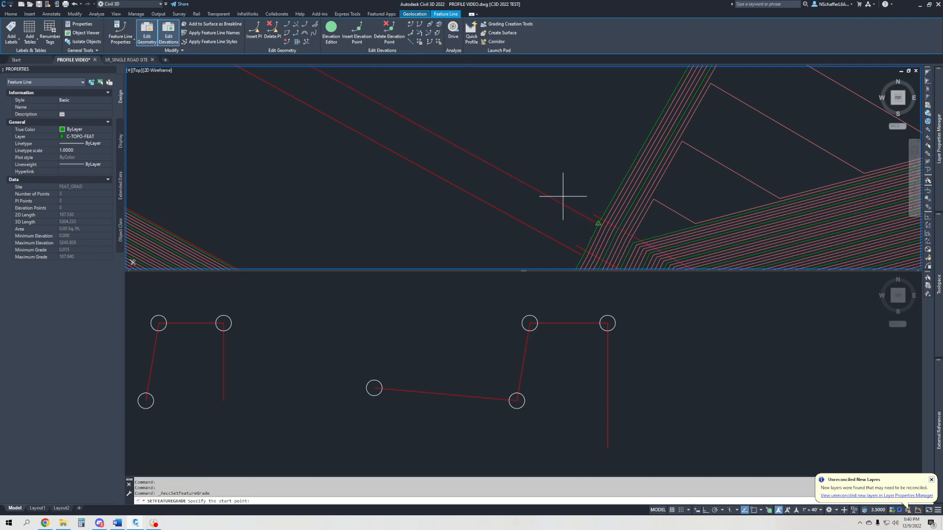
pyautogui.click(563, 196)
pyautogui.press('Return')
pyautogui.scroll(-8, 543, 123)
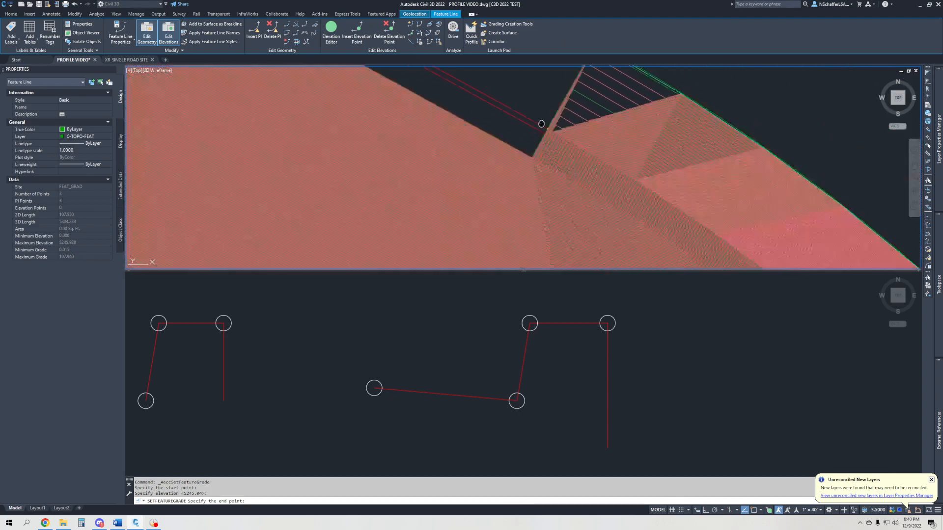
pyautogui.click(535, 242)
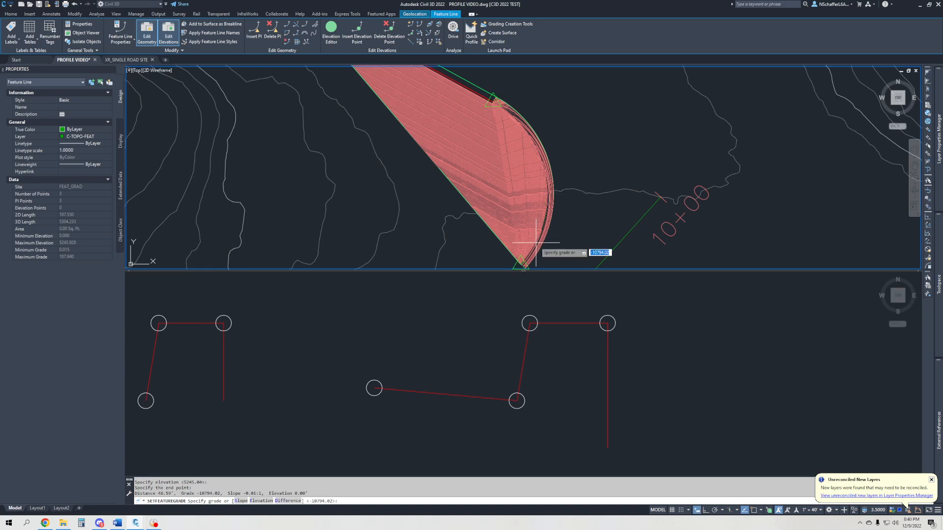
pyautogui.write('1')
pyautogui.press('Return')
# Set a grade of 1 on the red feature line farthest from the green line between the curve's start and end, accepting the default start elevation
pyautogui.scroll(10, 491, 94)
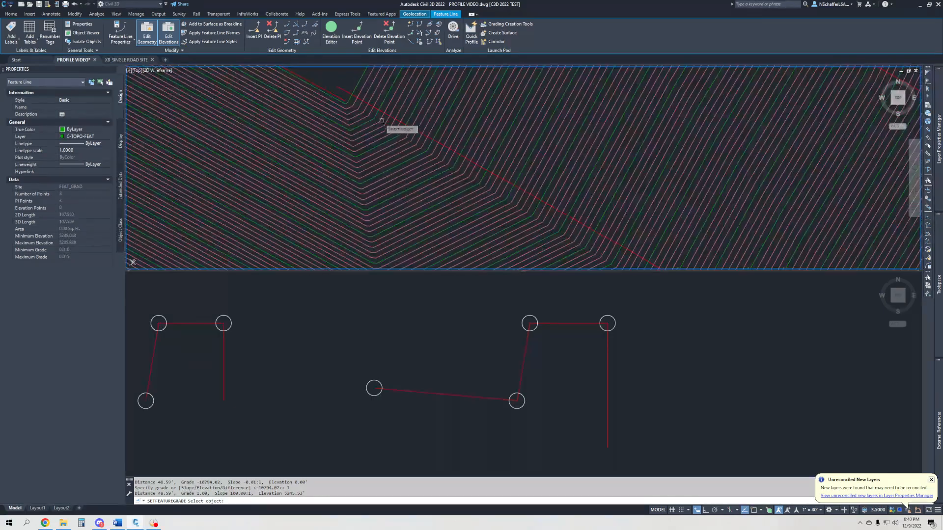
pyautogui.click(337, 89)
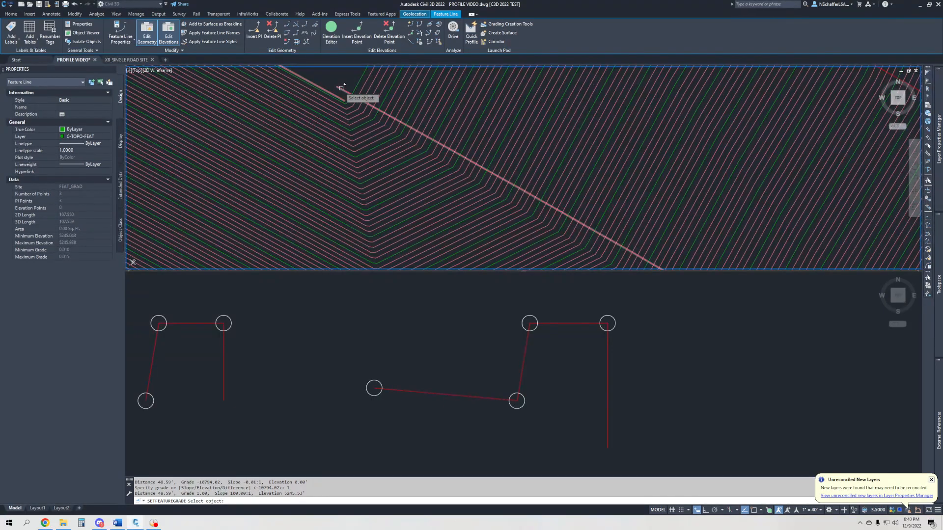
pyautogui.click(362, 108)
pyautogui.press('Return')
pyautogui.scroll(-8, 429, 151)
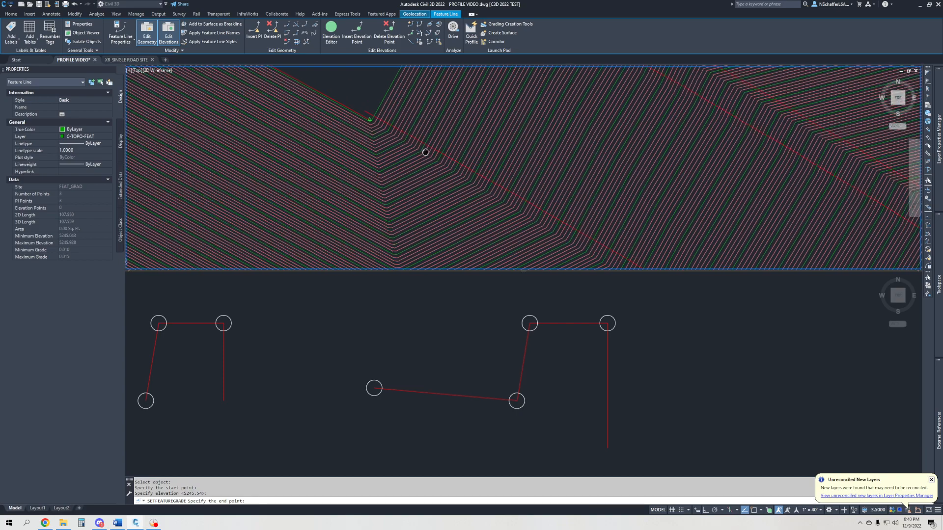
pyautogui.scroll(-5, 450, 112)
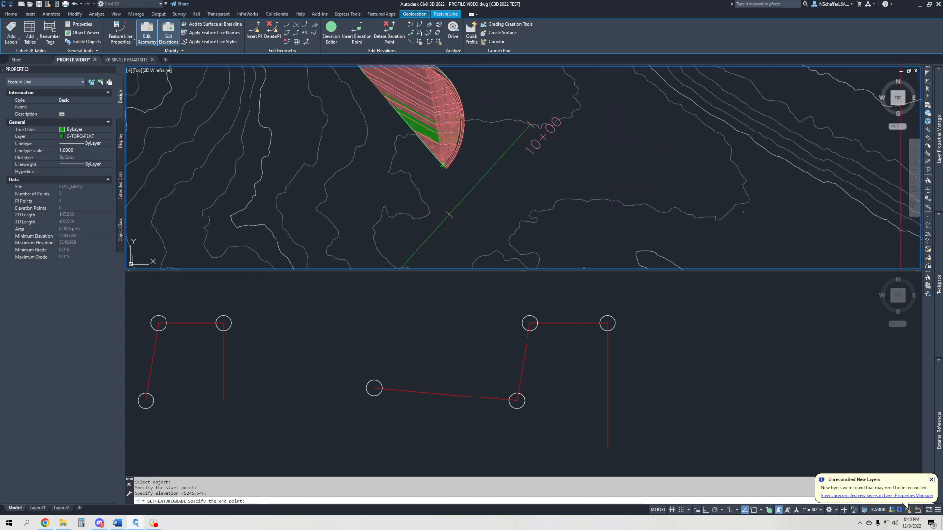
pyautogui.click(444, 176)
pyautogui.write('1')
pyautogui.press('Return')
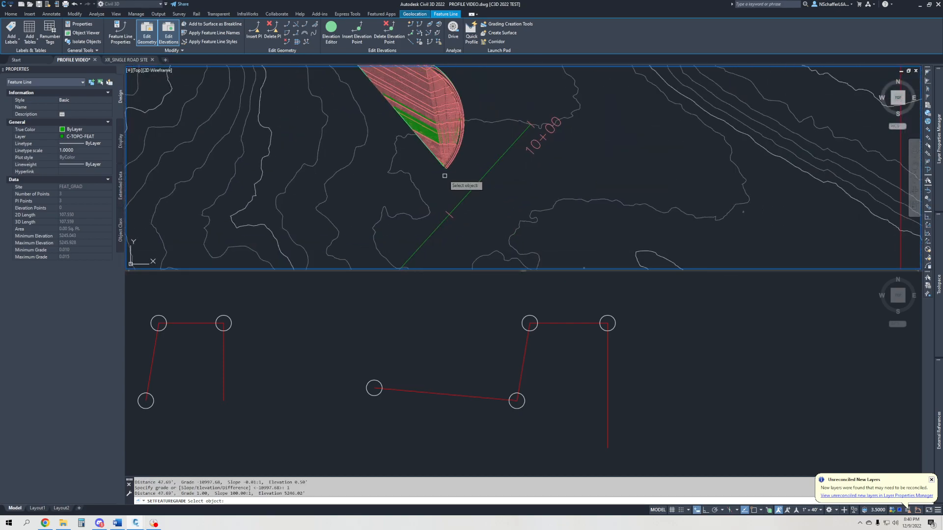
pyautogui.press('Return')
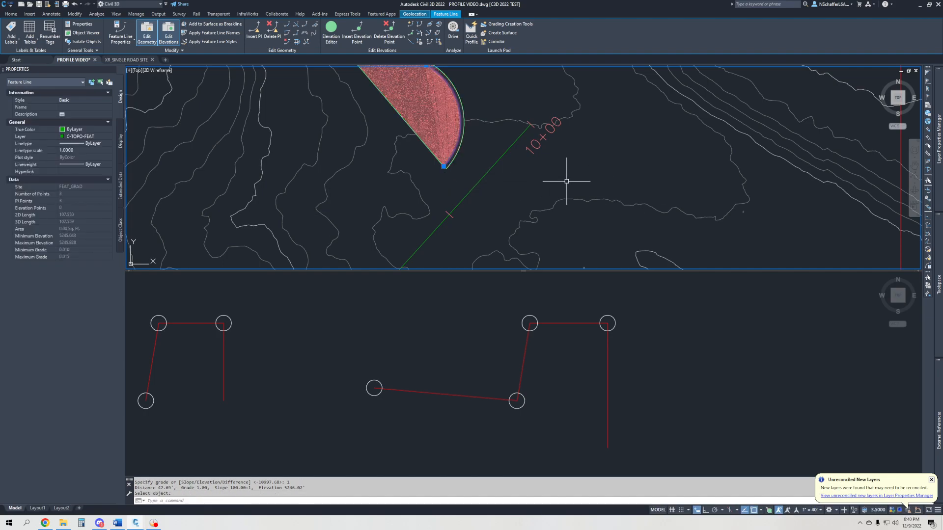
# Rebuild the FEAT_GRAD EX surface and inspect its contours around the start of the curve
pyautogui.moveTo(938, 285)
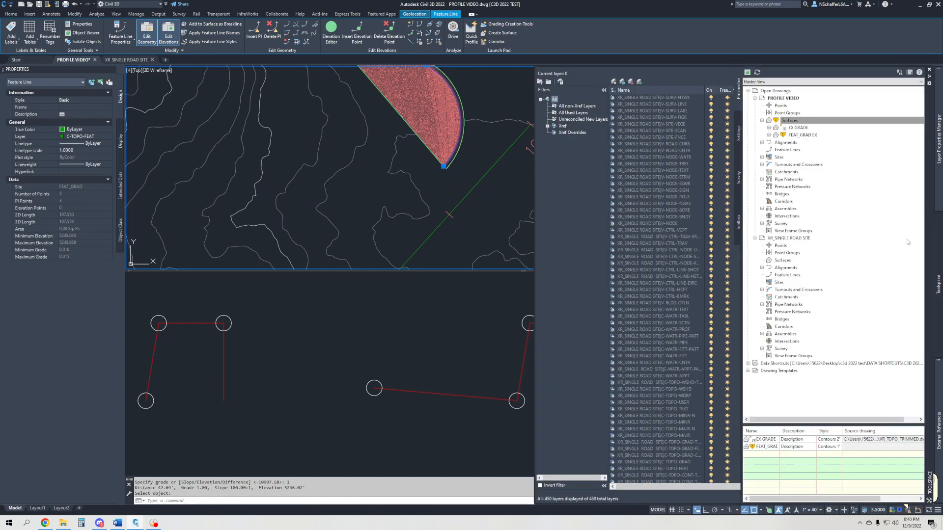
pyautogui.click(790, 121)
pyautogui.rightClick(800, 136)
pyautogui.click(831, 159)
pyautogui.scroll(6, 442, 177)
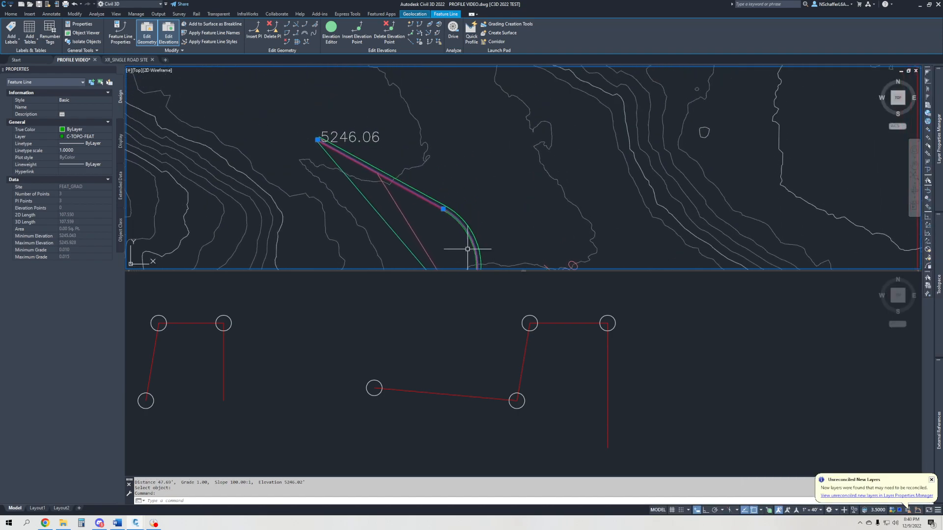
pyautogui.scroll(-2, 426, 161)
pyautogui.moveTo(426, 143); pyautogui.dragTo(287, 120, button='middle')
pyautogui.scroll(-2, 444, 190)
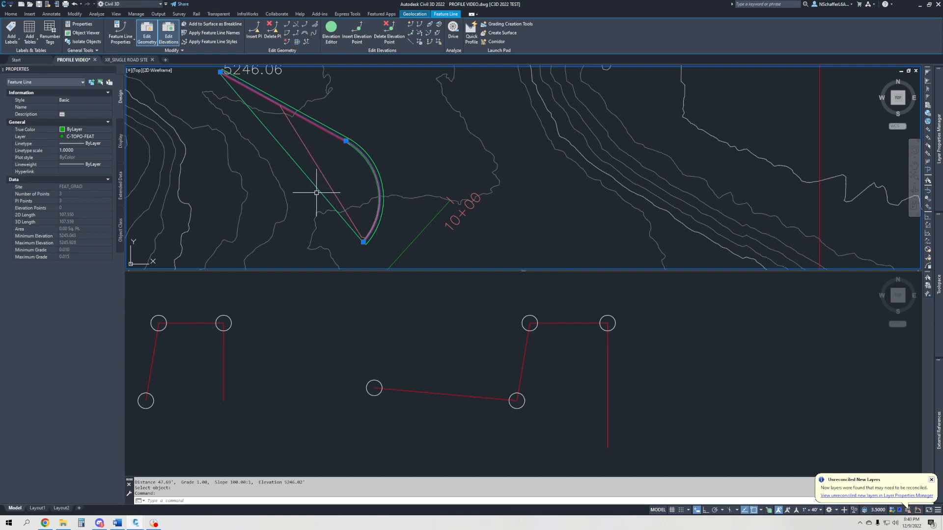
pyautogui.scroll(5, 319, 180)
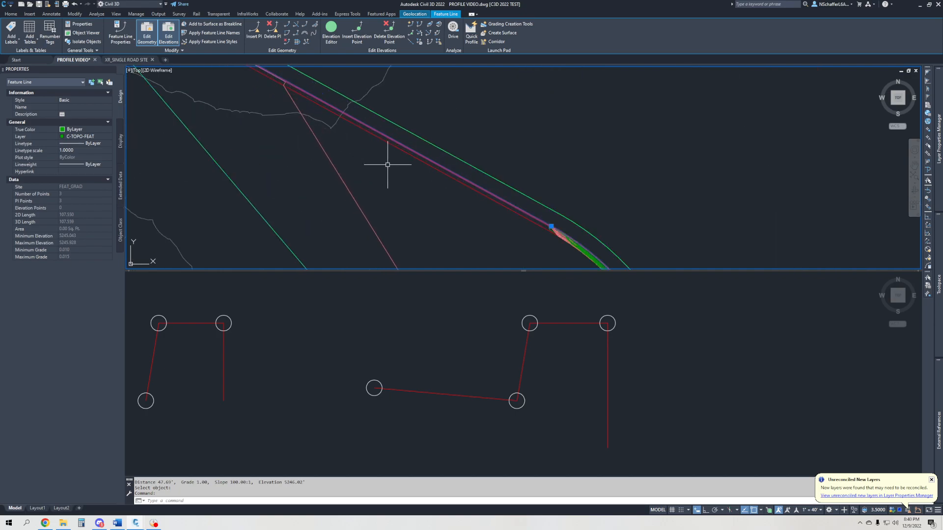
pyautogui.moveTo(468, 217); pyautogui.dragTo(452, 137, button='middle')
pyautogui.scroll(5, 444, 131)
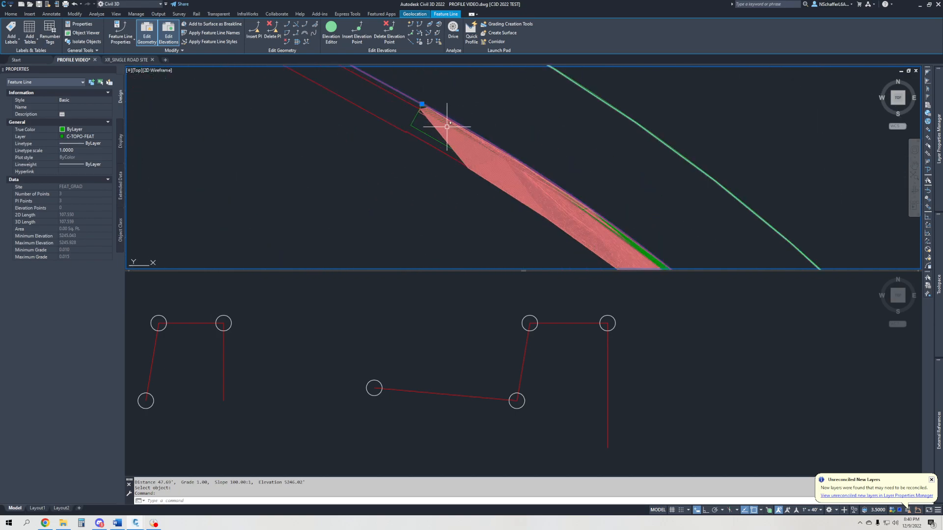
# Set a grade of 1 on the middle red feature line between the curve's start and end, keeping the default start elevation
pyautogui.press('Escape')
pyautogui.click(413, 104)
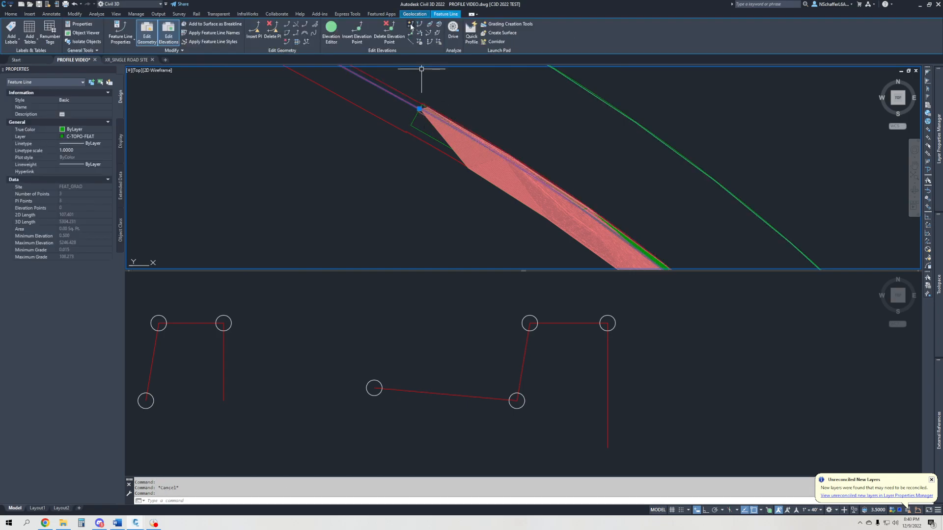
pyautogui.click(431, 28)
pyautogui.click(411, 103)
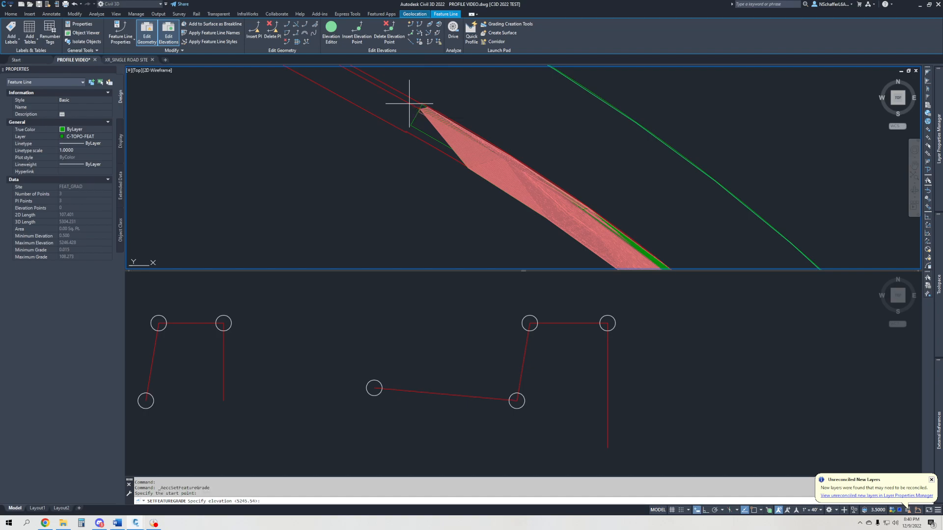
pyautogui.press('Return')
pyautogui.scroll(-6, 433, 106)
pyautogui.click(460, 193)
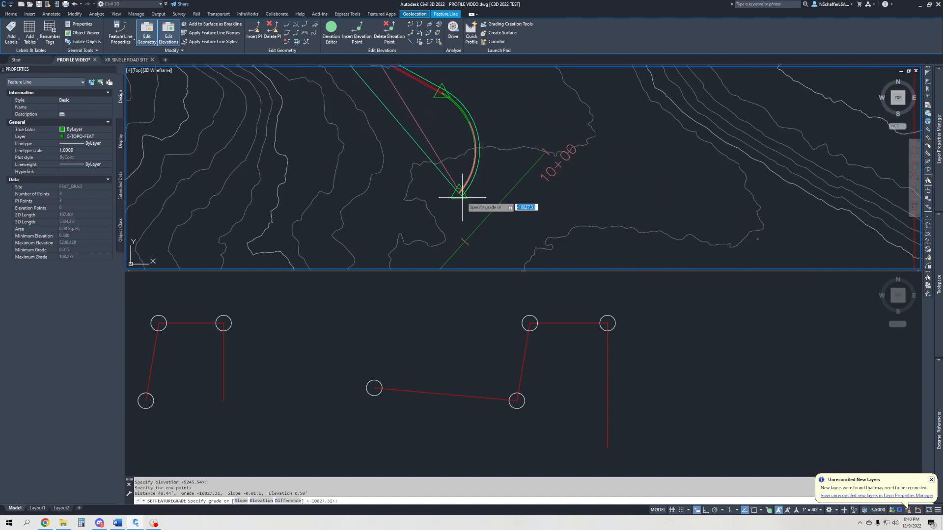
pyautogui.write('1')
pyautogui.press('Return')
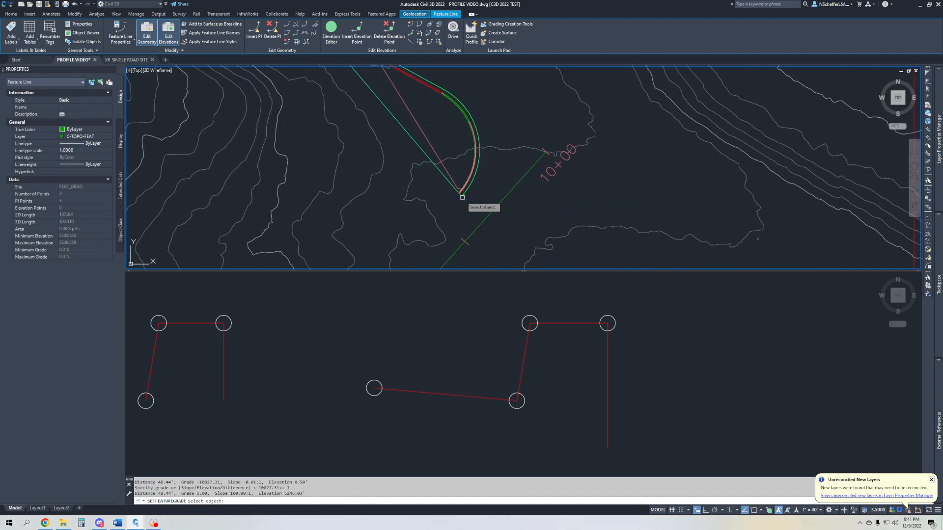
pyautogui.press('Return')
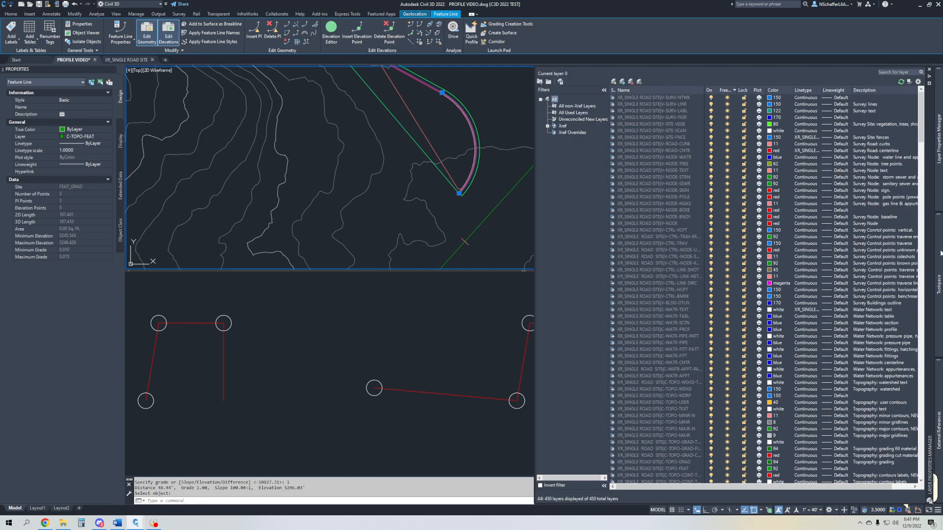
# Rebuild FEAT_GRAD EX with the regraded middle feature line and clear the feature line selection
pyautogui.moveTo(938, 285)
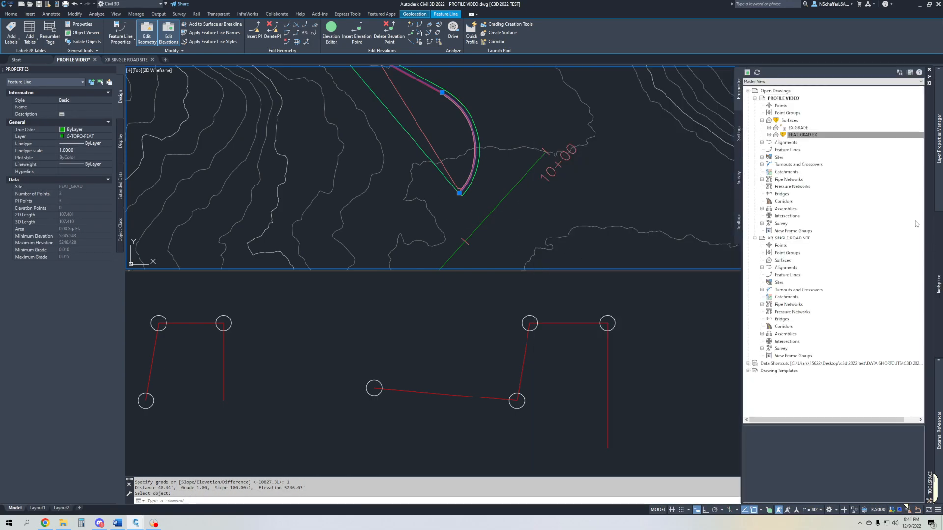
pyautogui.rightClick(808, 140)
pyautogui.click(833, 157)
pyautogui.press('Escape')
pyautogui.moveTo(426, 98); pyautogui.dragTo(450, 256, button='middle')
pyautogui.scroll(10, 406, 216)
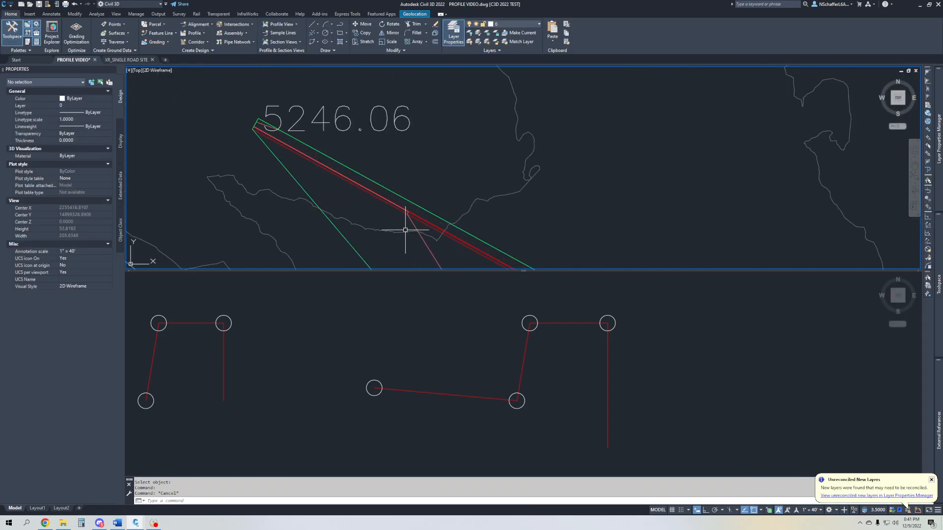
# Examine the FEAT_GRAD EX surface's curb and gutter shape in 3D with the Object Viewer
pyautogui.click(424, 175)
pyautogui.rightClick(423, 176)
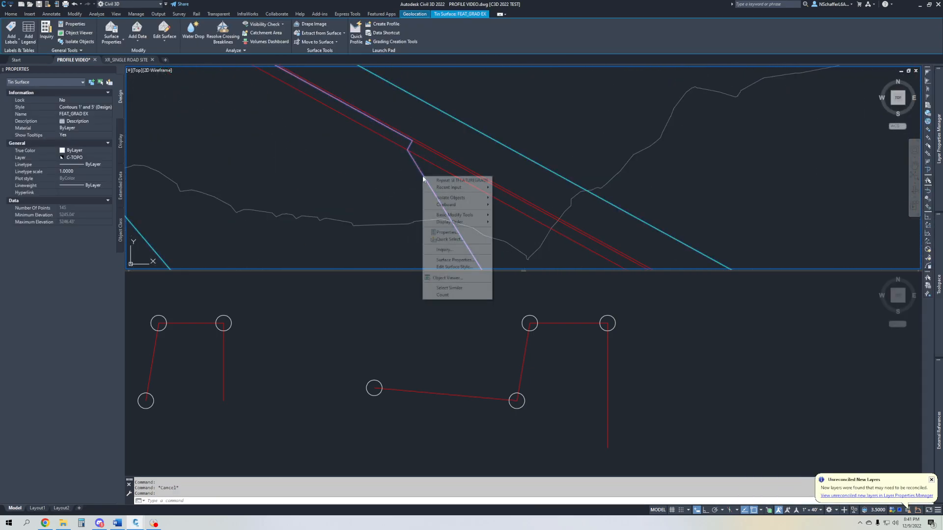
pyautogui.click(477, 278)
pyautogui.moveTo(446, 263)
pyautogui.mouseDown()
pyautogui.moveTo(377, 257)
pyautogui.moveTo(371, 182)
pyautogui.moveTo(682, 166)
pyautogui.moveTo(678, 267)
pyautogui.moveTo(595, 348)
pyautogui.moveTo(560, 314)
pyautogui.moveTo(530, 329)
pyautogui.moveTo(547, 318)
pyautogui.mouseUp()
pyautogui.scroll(3, 395, 357)
pyautogui.scroll(2, 395, 357)
pyautogui.moveTo(572, 383); pyautogui.dragTo(227, 344, button='middle')
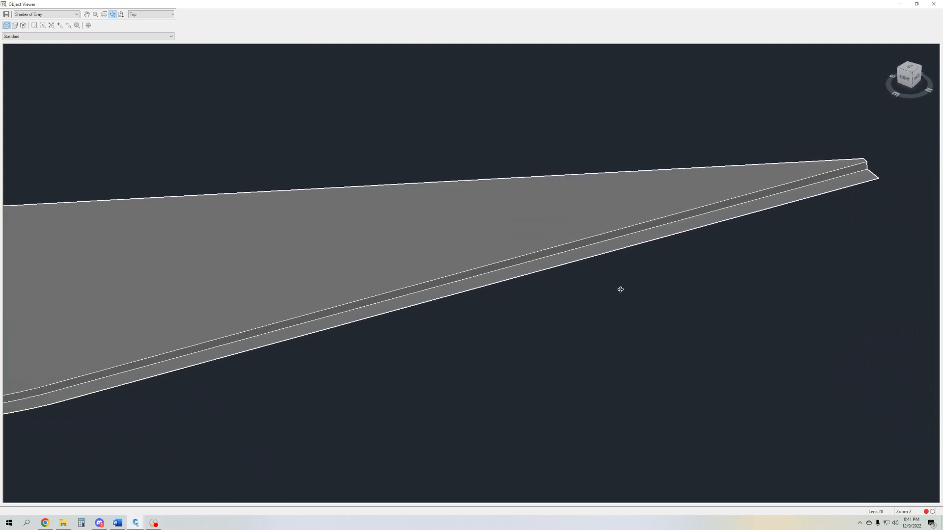
pyautogui.moveTo(614, 292); pyautogui.dragTo(328, 364, button='middle')
pyautogui.moveTo(454, 290); pyautogui.dragTo(506, 270)
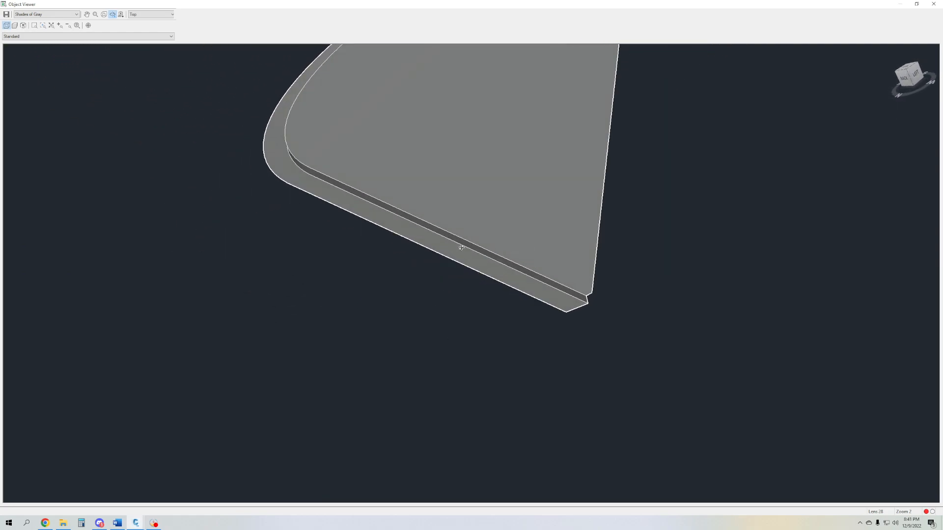
pyautogui.press('Escape')
# Draw a polyline along the straight part of the outer green feature line, from its upper end to the start of the curve
pyautogui.scroll(-6, 498, 181)
pyautogui.moveTo(517, 204); pyautogui.dragTo(444, 189, button='middle')
pyautogui.write('PL')
pyautogui.press('Return')
pyautogui.scroll(2, 301, 147)
pyautogui.scroll(2, 301, 148)
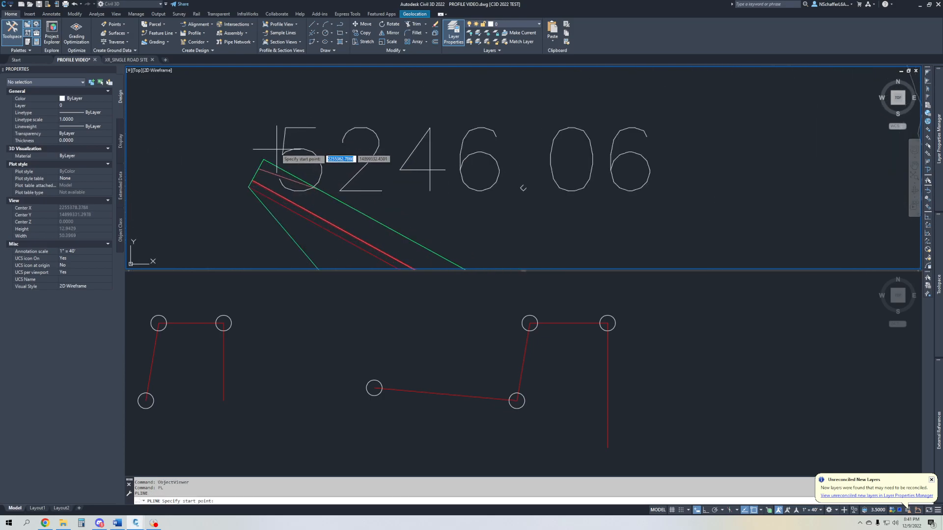
pyautogui.click(264, 159)
pyautogui.scroll(-2, 442, 228)
pyautogui.moveTo(442, 229); pyautogui.dragTo(305, 95, button='middle')
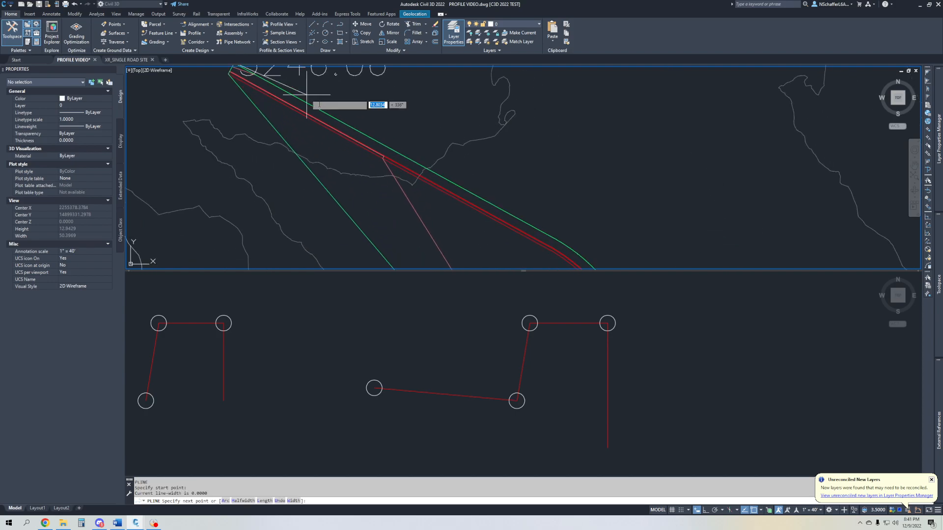
pyautogui.click(560, 240)
pyautogui.press('Escape')
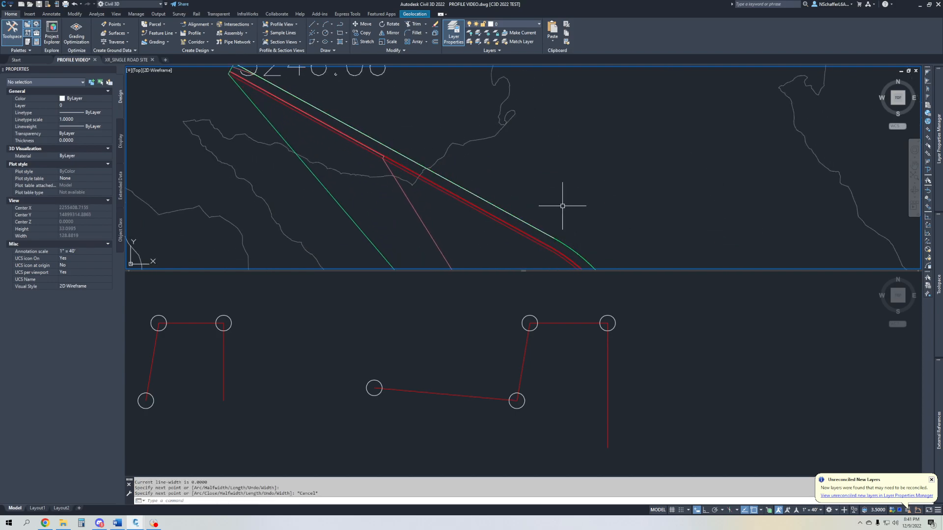
# Try offsetting the straight polyline outward by 2 and delete the copy
pyautogui.write('o')
pyautogui.press('Return')
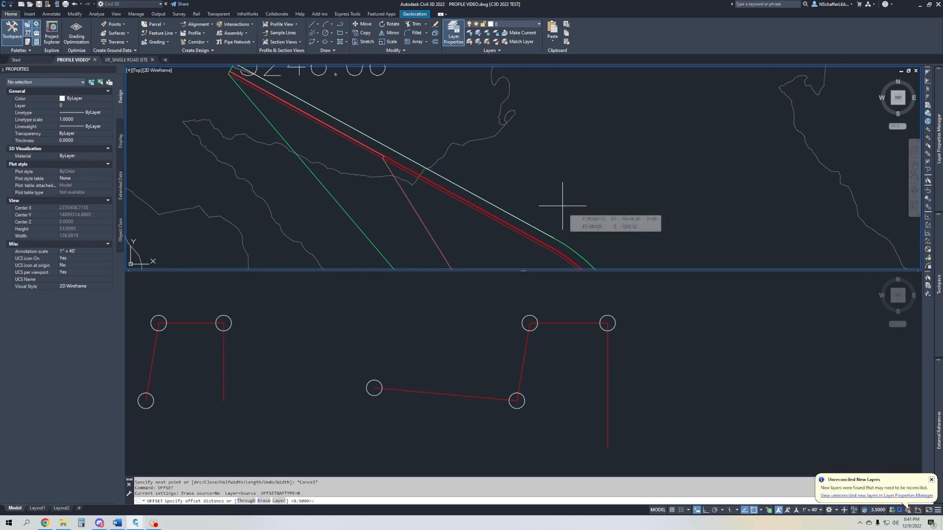
pyautogui.write('2')
pyautogui.press('Return')
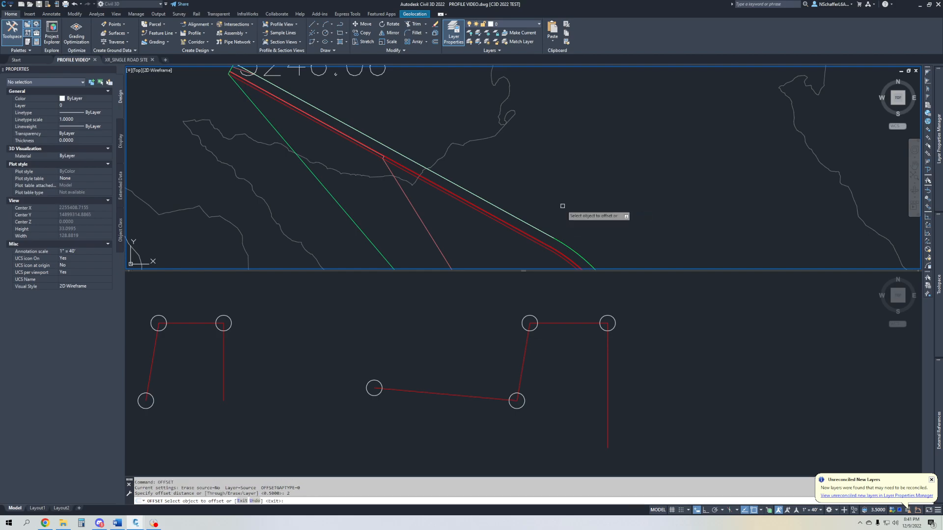
pyautogui.click(525, 222)
pyautogui.click(579, 149)
pyautogui.press('Escape')
pyautogui.click(550, 220)
pyautogui.press('Delete')
# Offset the straight polyline by 10 to the outer side of the green feature line
pyautogui.press('Return')
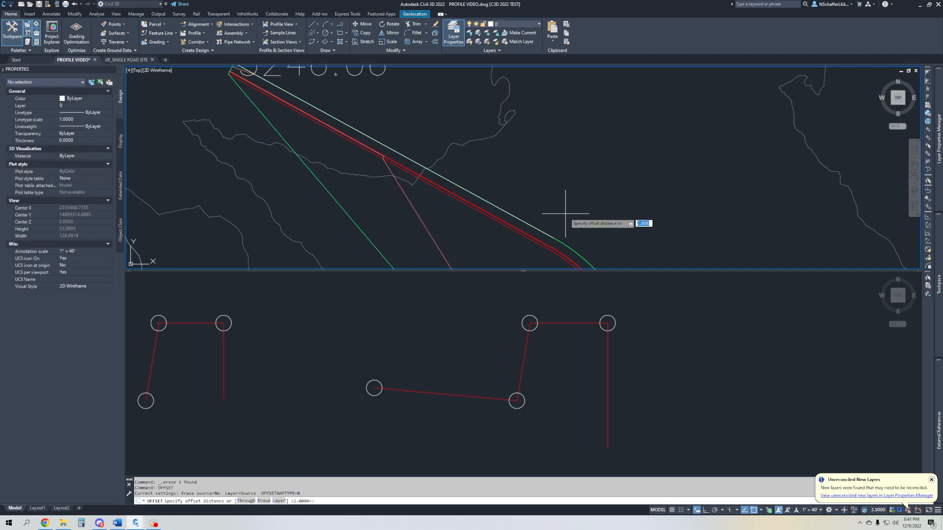
pyautogui.write('10')
pyautogui.press('Return')
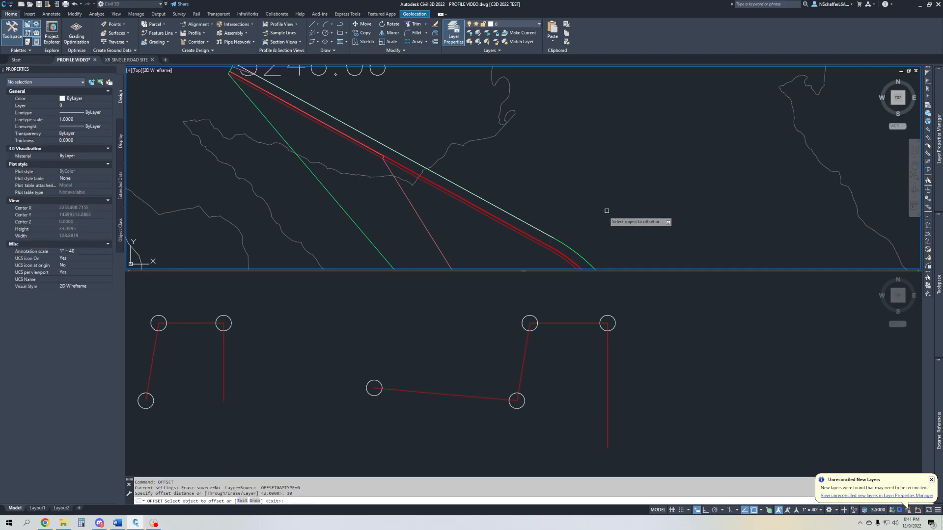
pyautogui.click(534, 226)
pyautogui.click(594, 189)
pyautogui.press('Escape')
# Draw a straight polyline from the green feature line's lower end toward the southwest, continuing the direction of the curve's end
pyautogui.scroll(-4, 474, 177)
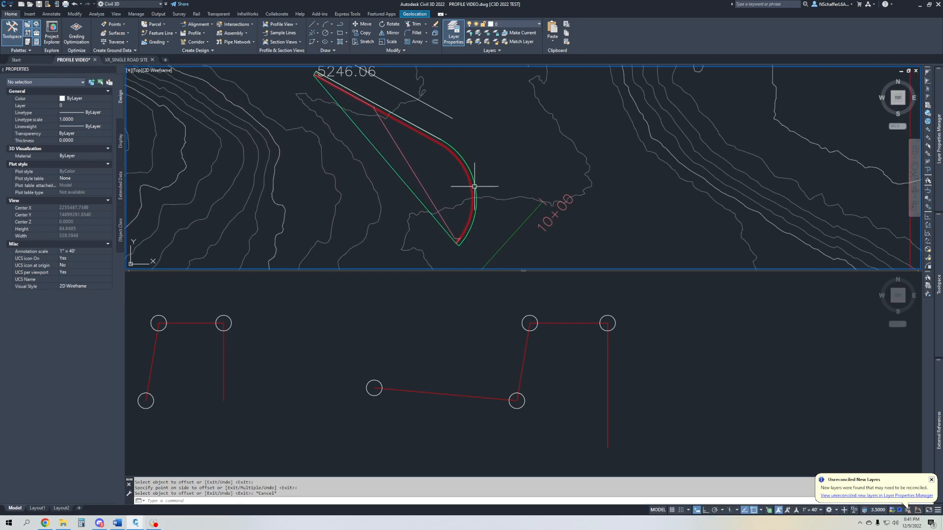
pyautogui.write('PL')
pyautogui.press('Return')
pyautogui.scroll(8, 482, 227)
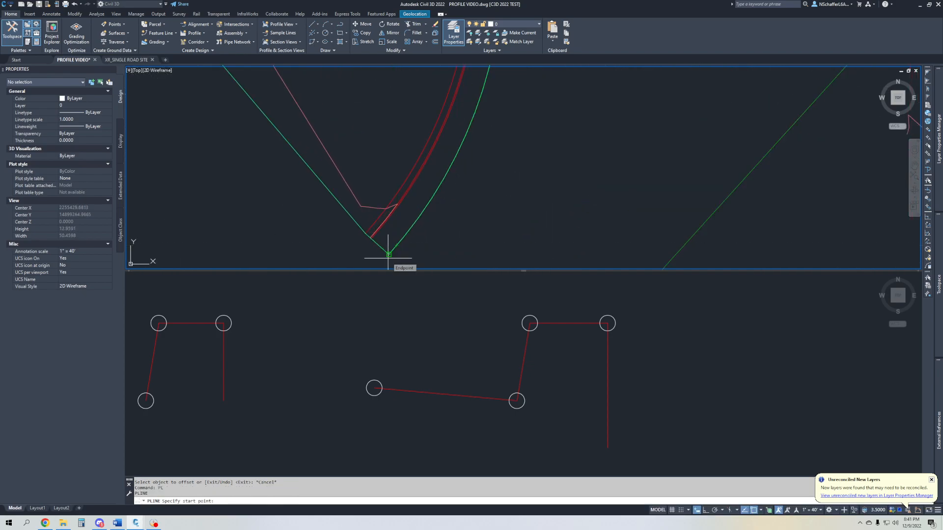
pyautogui.click(389, 253)
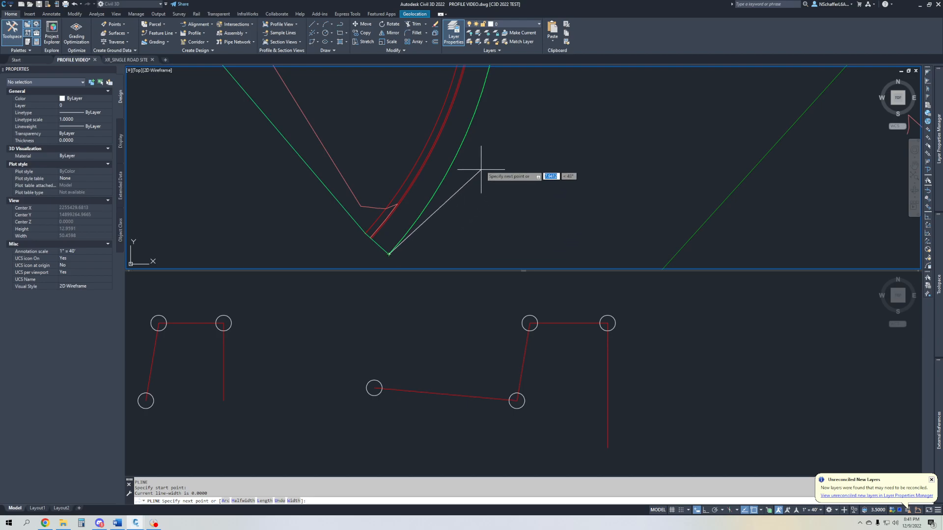
pyautogui.scroll(-4, 479, 185)
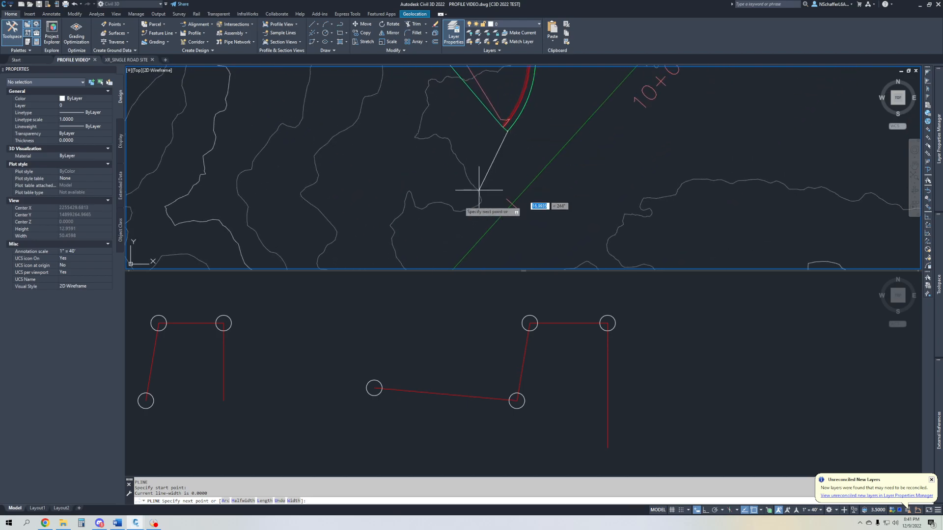
pyautogui.press('Escape')
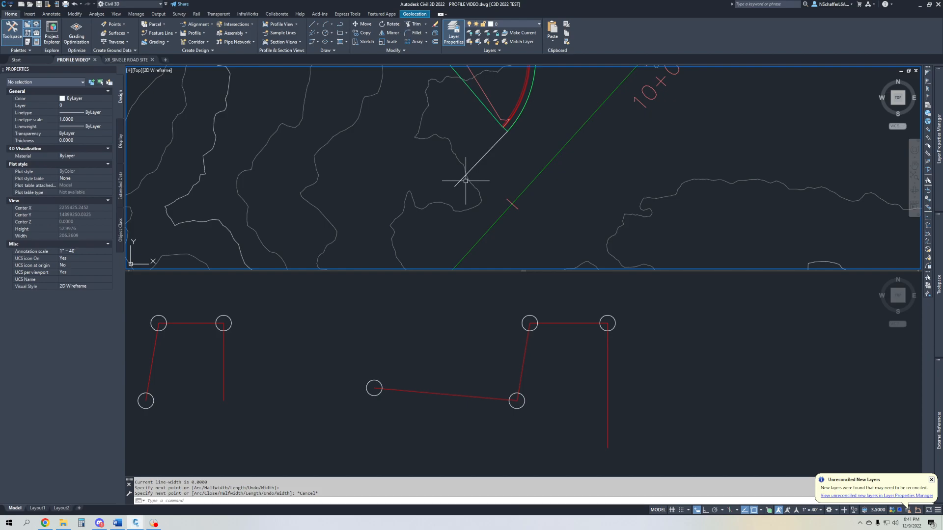
# Offset the southwest polyline by 10 toward the road centerline
pyautogui.write('o')
pyautogui.press('Return')
pyautogui.press('Return')
pyautogui.click(466, 182)
pyautogui.click(540, 155)
pyautogui.press('Escape')
# Try to join the two offset polylines at a corner with a Fillet of radius 0
pyautogui.scroll(-4, 540, 155)
pyautogui.moveTo(539, 156); pyautogui.dragTo(479, 233, button='middle')
pyautogui.write('f')
pyautogui.press('Return')
pyautogui.write('r')
pyautogui.press('Return')
pyautogui.write('0')
pyautogui.press('Return')
pyautogui.click(444, 137)
pyautogui.click(467, 240)
# Set the elevation of both offset polylines to 0 so that they lie in the same plane
pyautogui.click(460, 244)
pyautogui.click(446, 139)
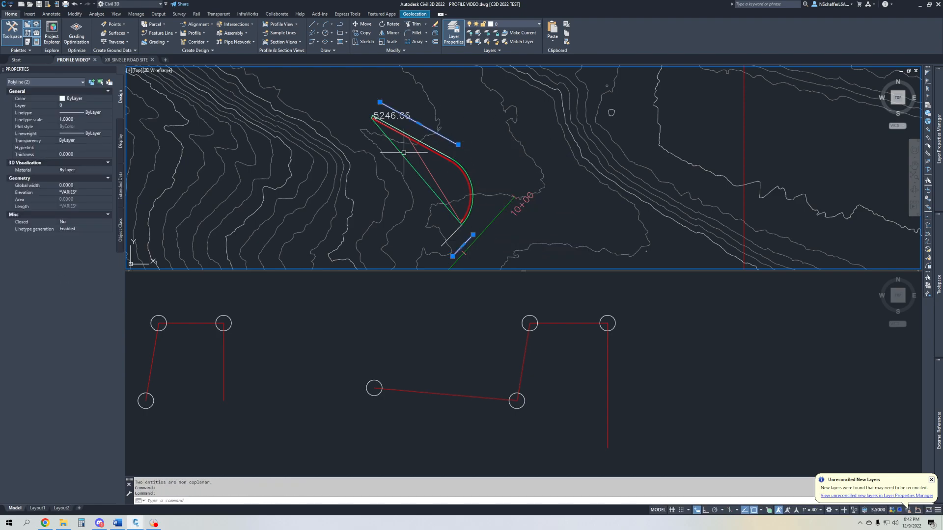
pyautogui.click(98, 192)
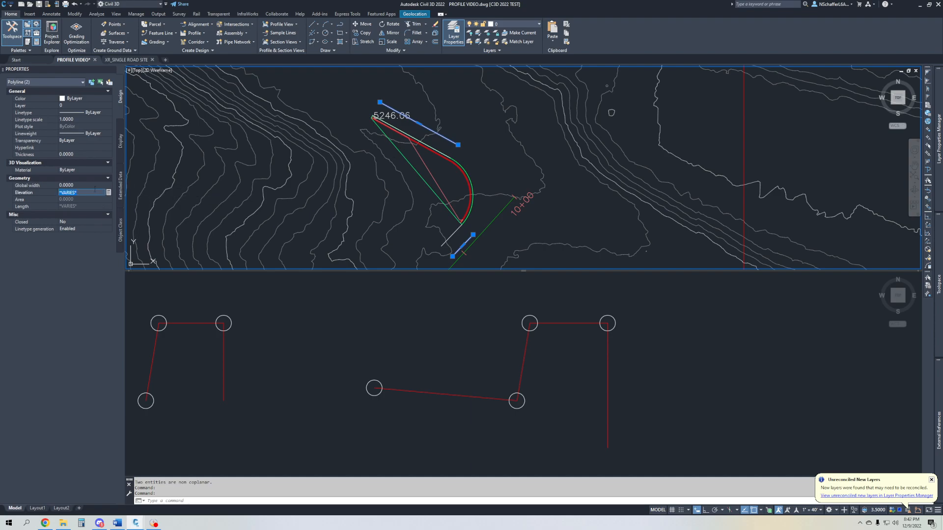
pyautogui.press('Escape')
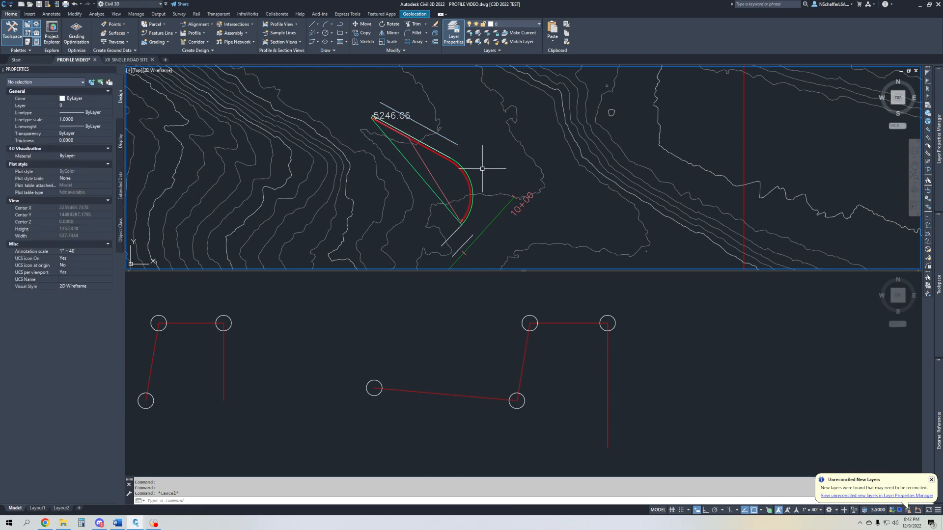
# Join the two offset polylines at a sharp corner with a Fillet of radius 0
pyautogui.write('f')
pyautogui.press('Return')
pyautogui.write('r')
pyautogui.press('Return')
pyautogui.press('Return')
pyautogui.click(449, 142)
pyautogui.click(469, 239)
pyautogui.press('Escape')
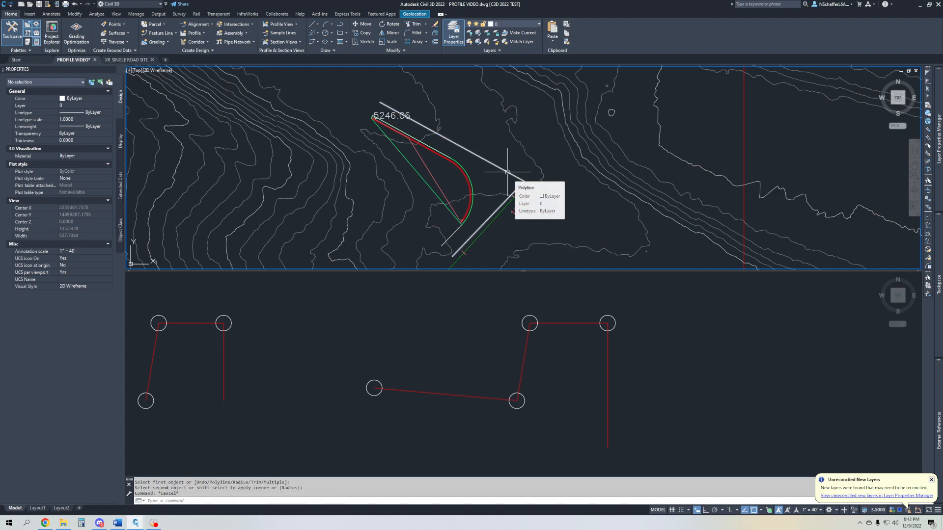
# Create a feature line in site FEAT_GRAD from the joined offset polyline
pyautogui.click(508, 172)
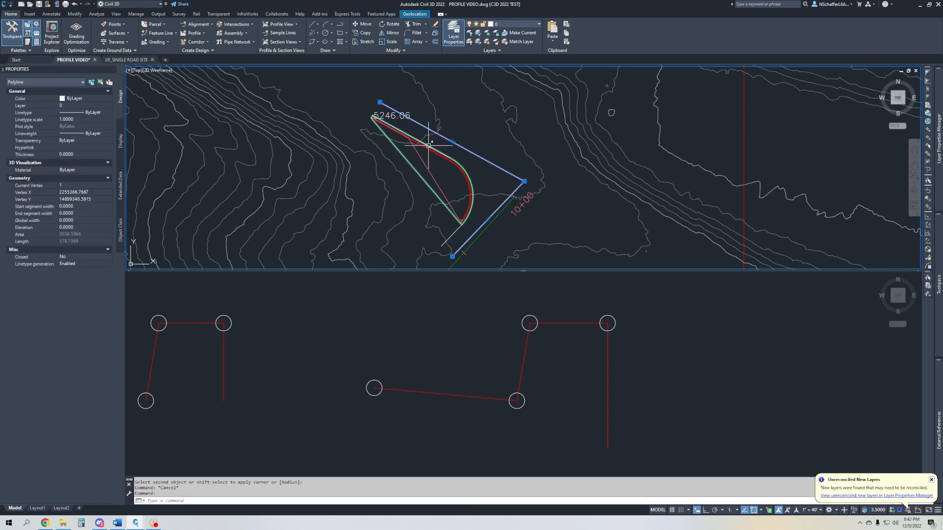
pyautogui.scroll(2, 382, 110)
pyautogui.scroll(3, 381, 110)
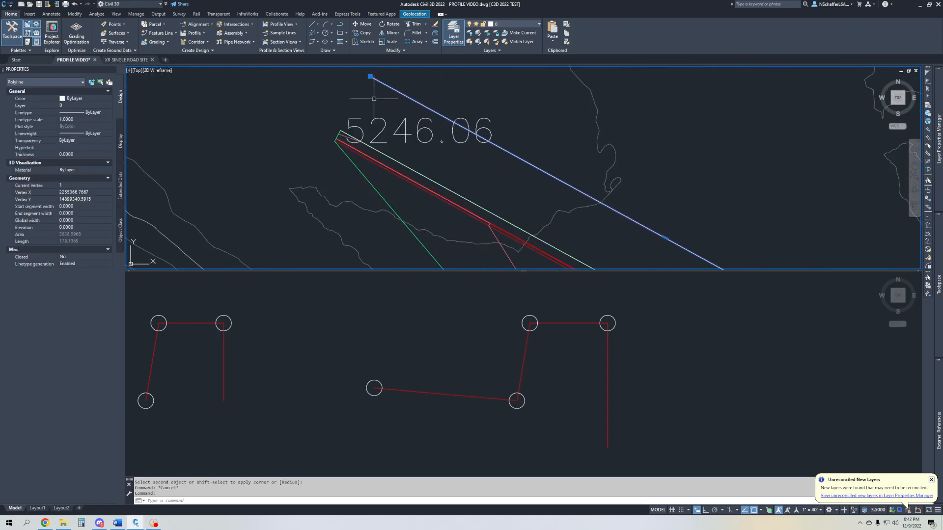
pyautogui.click(167, 32)
pyautogui.click(182, 70)
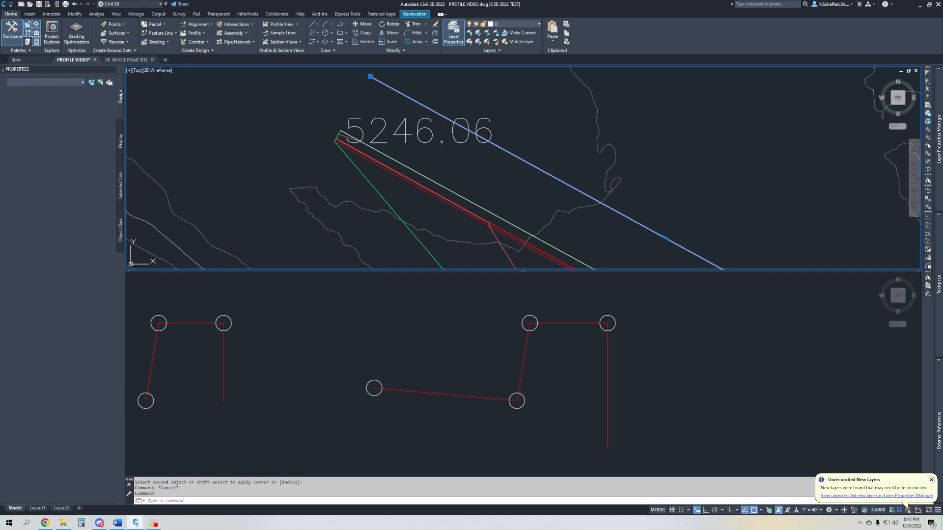
pyautogui.click(323, 280)
# Set the elevation of the new feature line's northwest end point to 5246.06 with Quick Elevation Edit
pyautogui.moveTo(369, 130); pyautogui.dragTo(372, 178, button='middle')
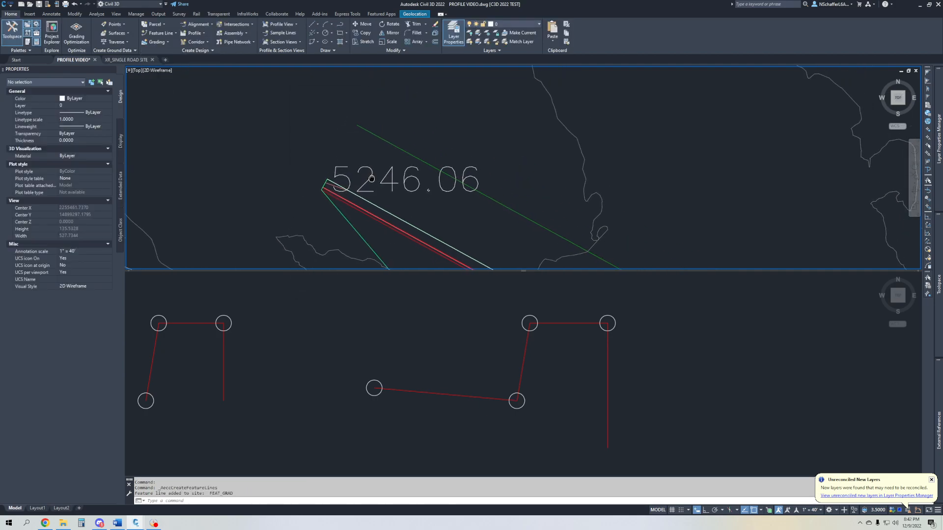
pyautogui.click(378, 134)
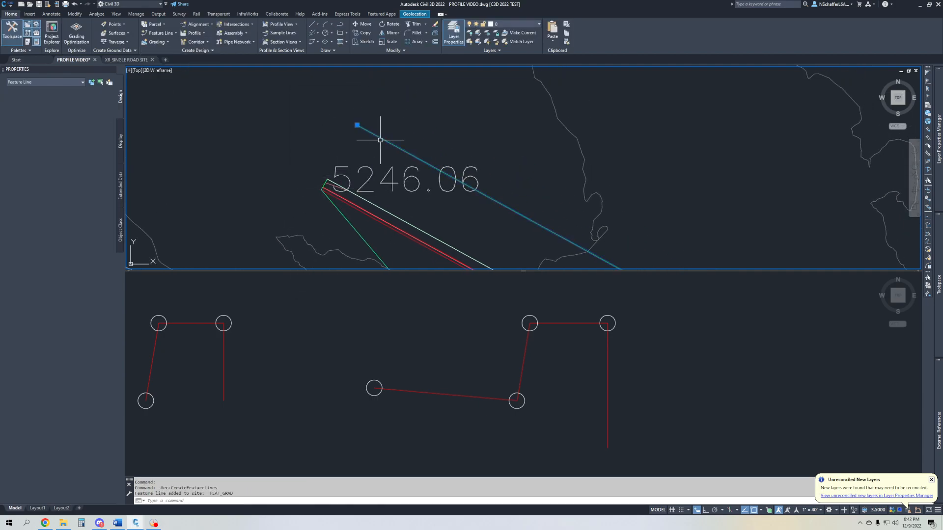
pyautogui.click(410, 25)
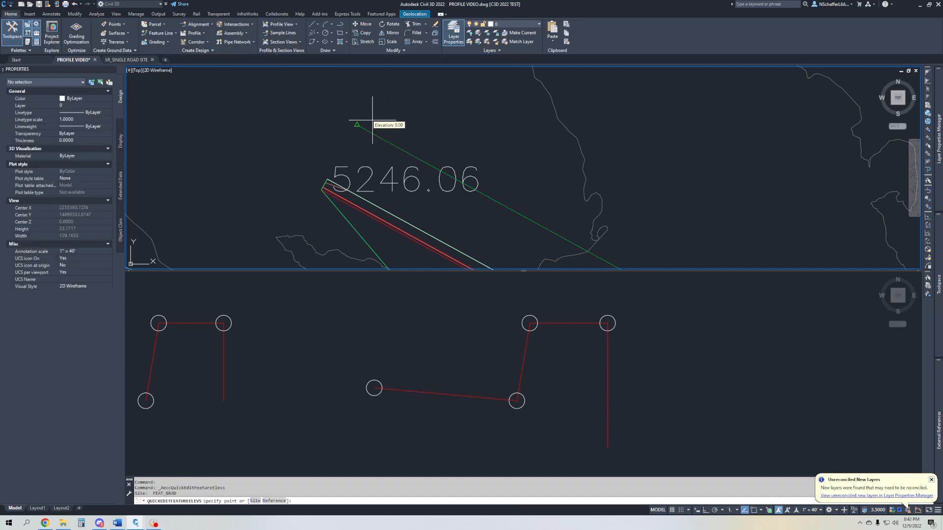
pyautogui.click(405, 137)
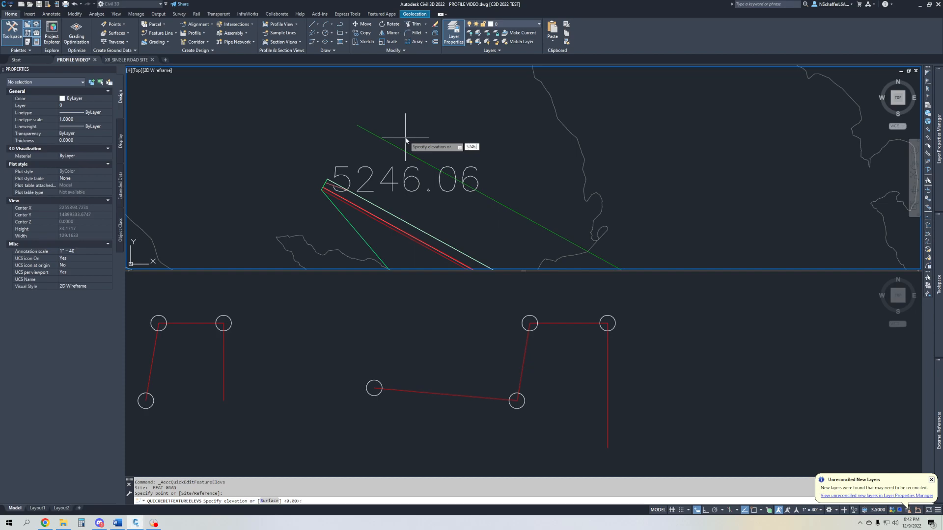
pyautogui.press('Return')
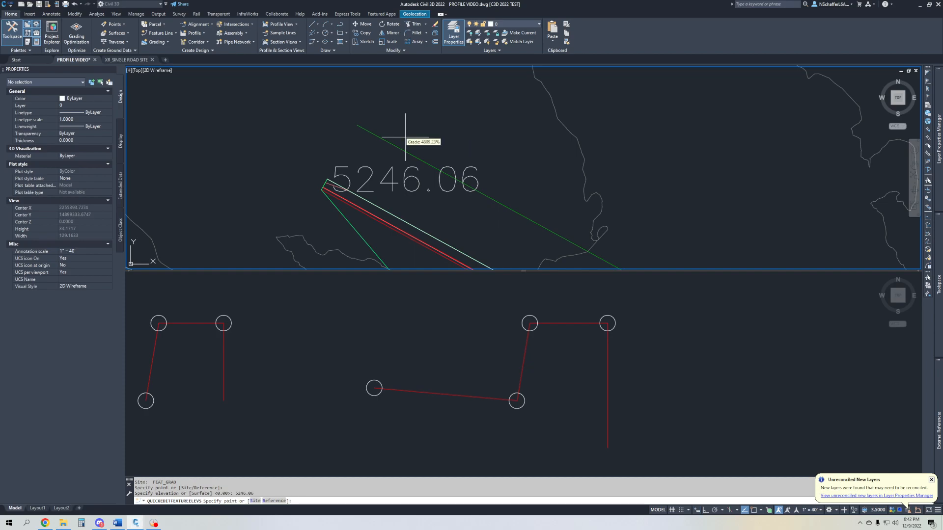
# Set the elevation of the new feature line's southwest end point to 5245.95
pyautogui.scroll(-6, 437, 187)
pyautogui.scroll(4, 437, 187)
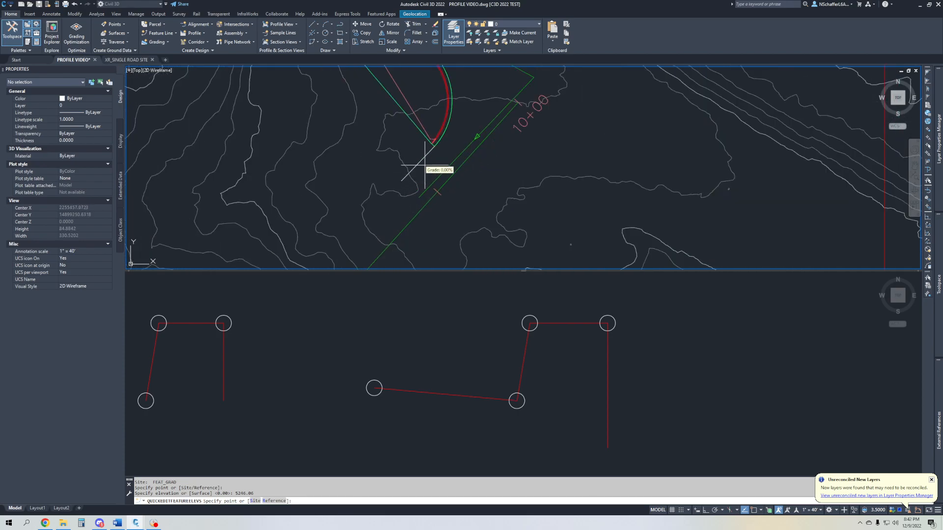
pyautogui.scroll(2, 431, 143)
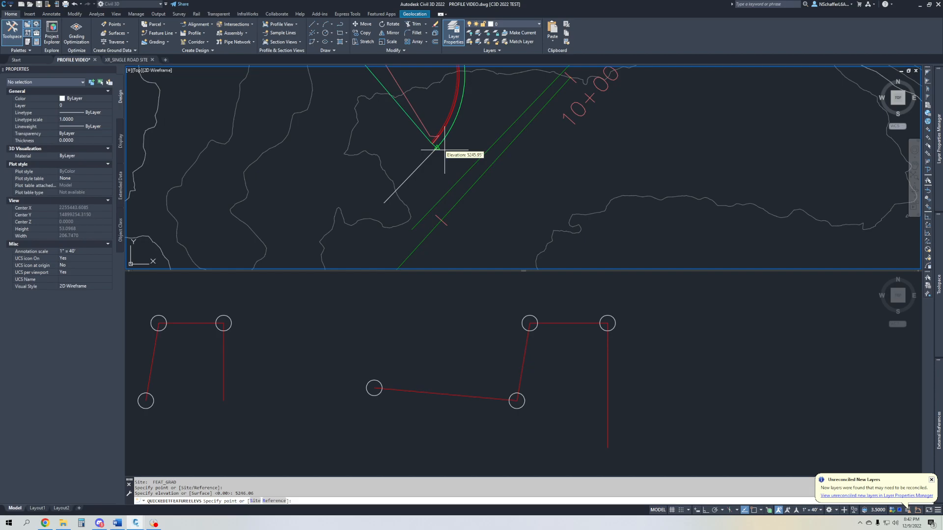
pyautogui.click(419, 227)
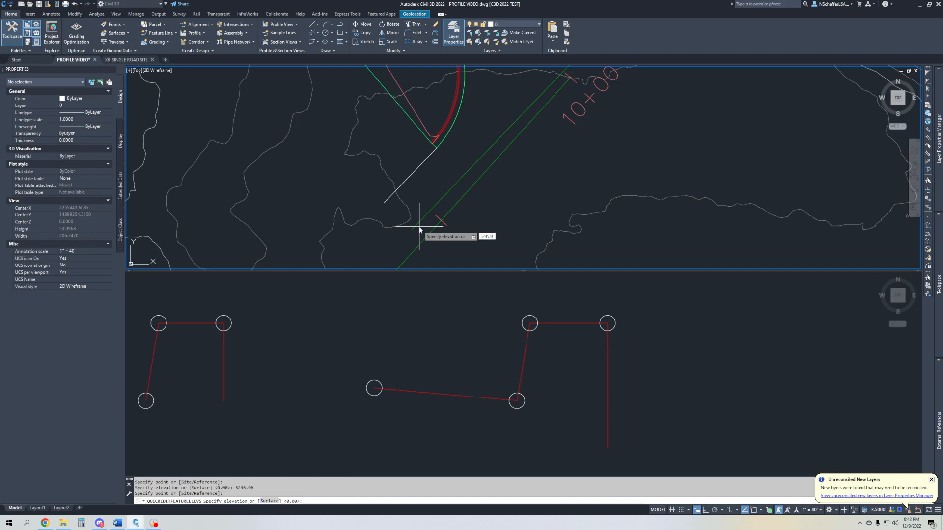
pyautogui.press('Return')
pyautogui.press('Escape')
# Grade the outer feature line evenly between its ends, from elevation 5246.06 at the northwest to 5245.95 at the southwest
pyautogui.scroll(-3, 442, 173)
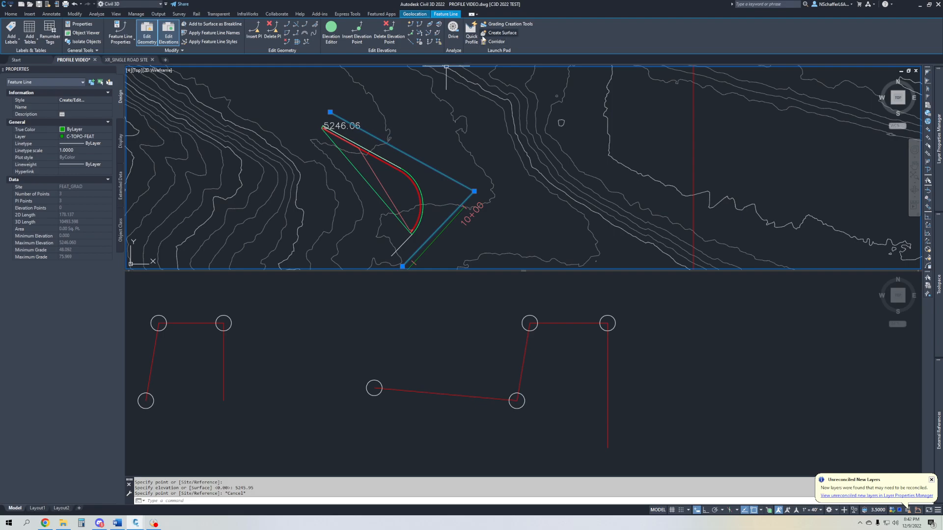
pyautogui.click(431, 28)
pyautogui.click(331, 112)
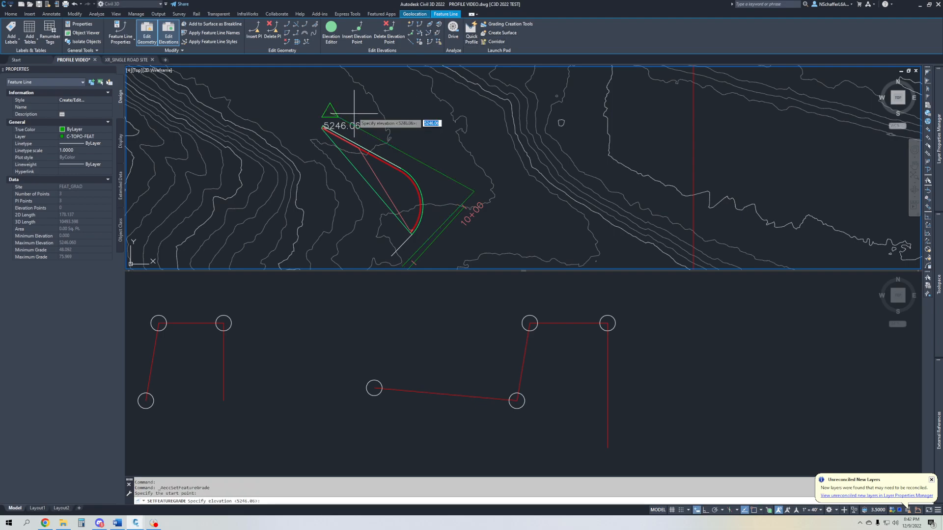
pyautogui.press('Return')
pyautogui.click(410, 262)
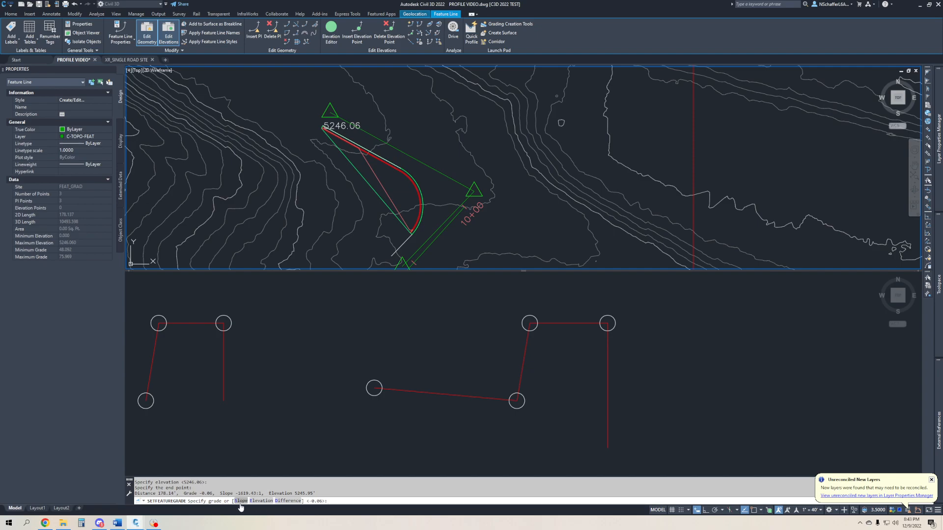
pyautogui.click(261, 501)
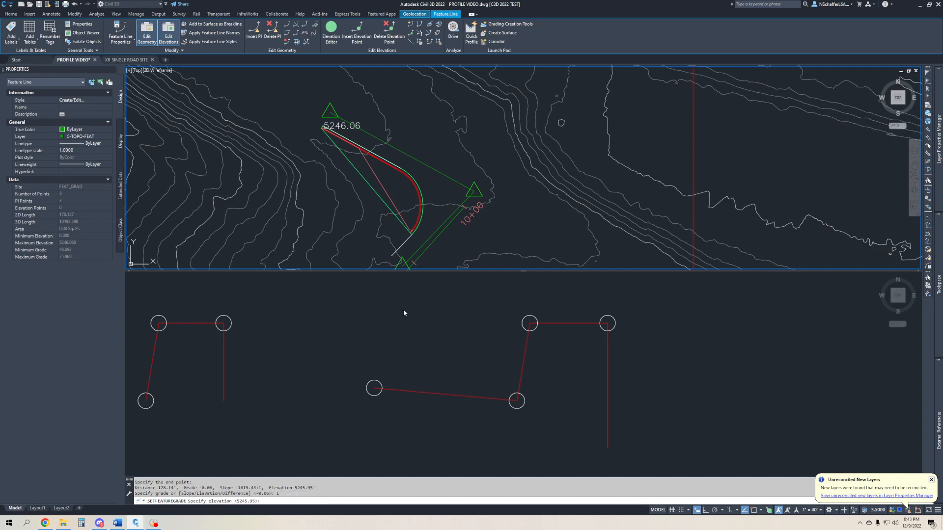
pyautogui.moveTo(480, 217); pyautogui.dragTo(459, 165, button='middle')
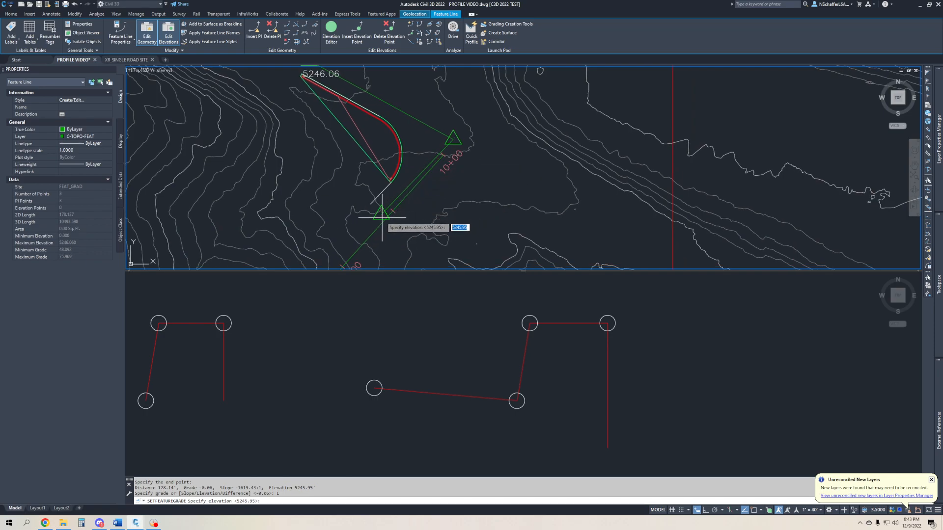
pyautogui.press('Return')
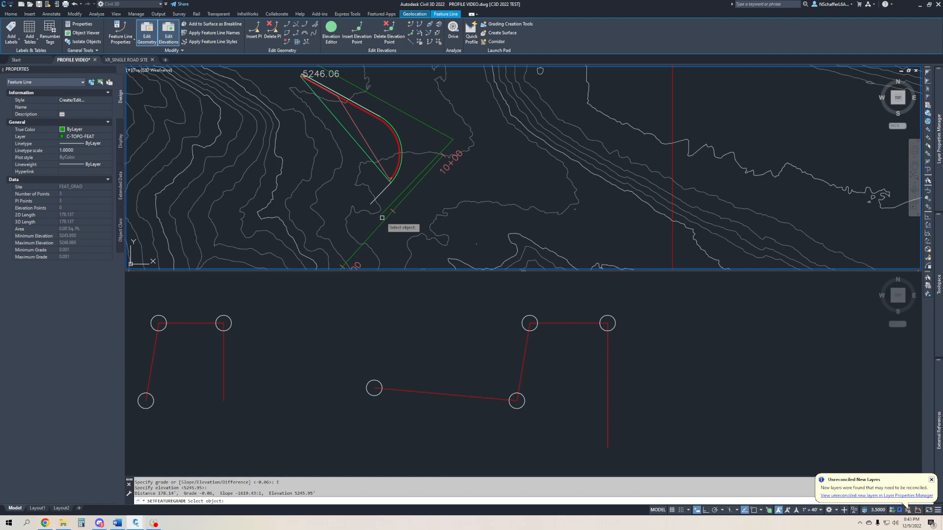
pyautogui.press('Return')
# Add the outer feature line to surface FEAT_GRAD EX as a Standard breakline with a 0.01' mid-ordinate distance
pyautogui.moveTo(420, 125); pyautogui.dragTo(434, 167, button='middle')
pyautogui.rightClick(432, 164)
pyautogui.click(467, 320)
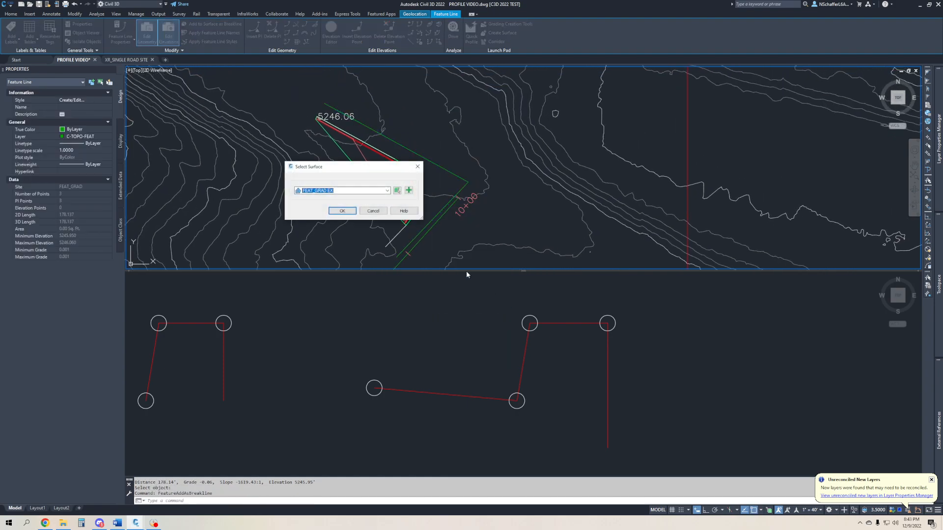
pyautogui.click(342, 210)
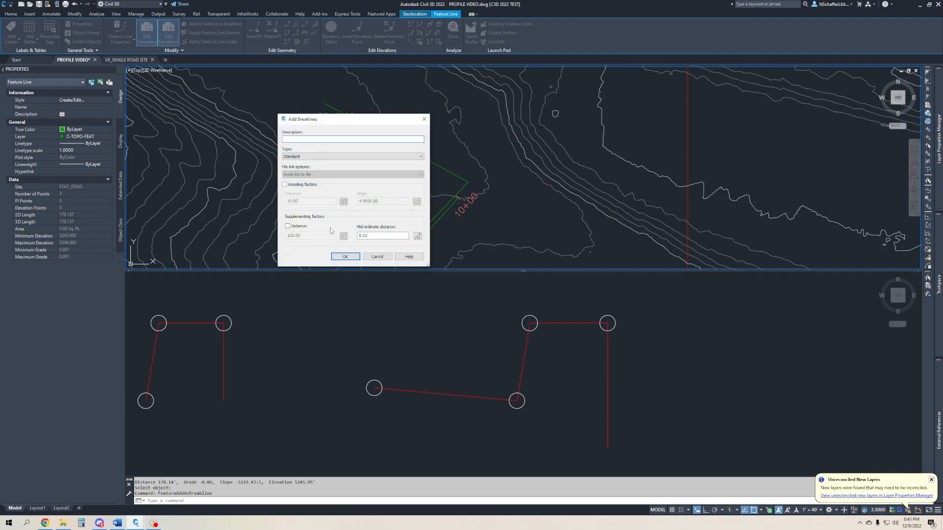
pyautogui.click(345, 256)
# Insert a PI at elevation 5246.03 about midway along the outer feature line's northern segment
pyautogui.scroll(4, 387, 162)
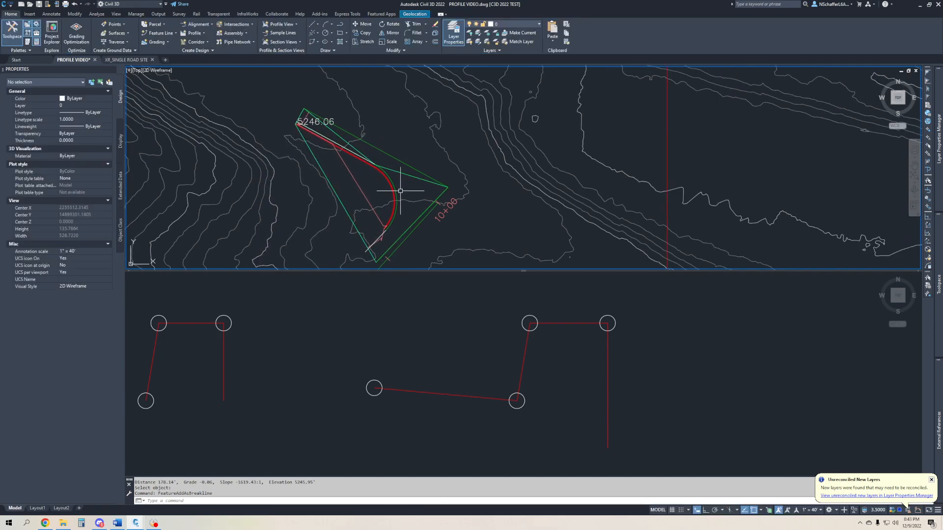
pyautogui.click(389, 147)
pyautogui.moveTo(358, 142); pyautogui.dragTo(334, 186, button='middle')
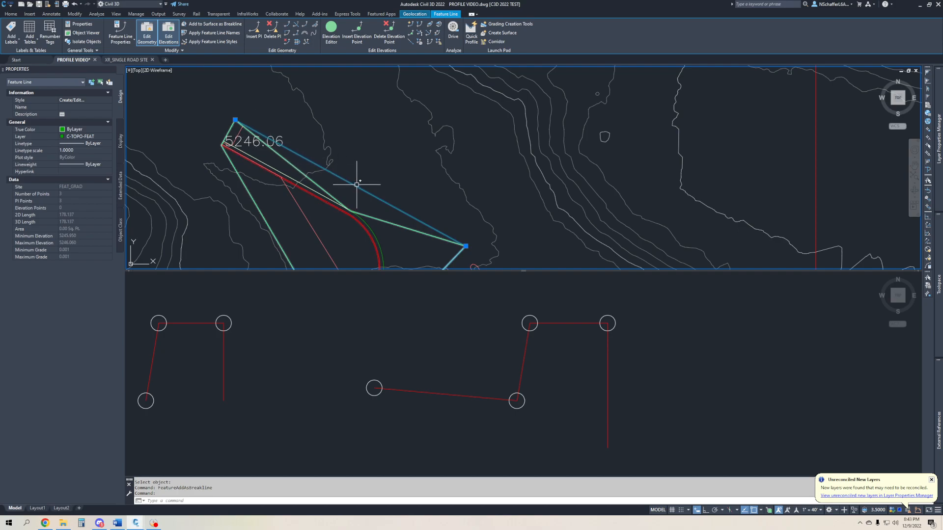
pyautogui.moveTo(431, 244); pyautogui.dragTo(378, 194, button='middle')
pyautogui.moveTo(307, 136); pyautogui.dragTo(315, 173, button='middle')
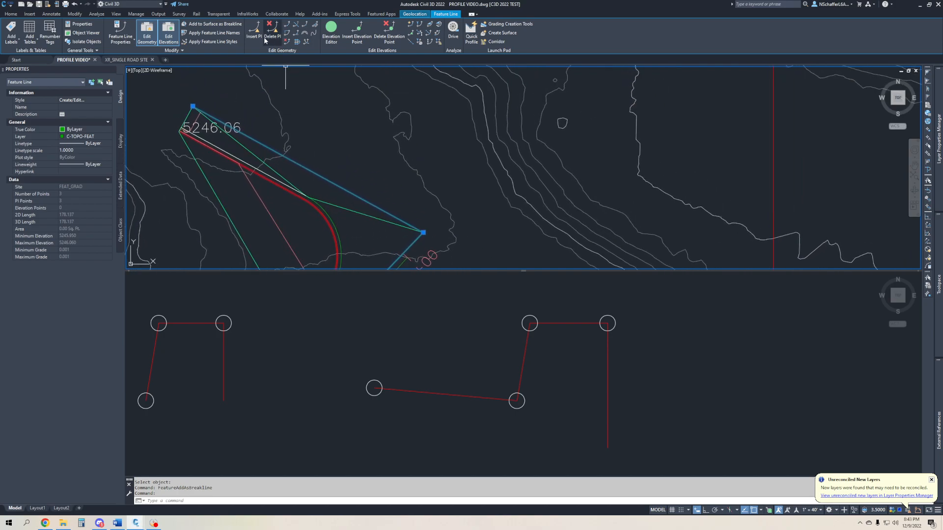
pyautogui.click(254, 32)
pyautogui.click(323, 179)
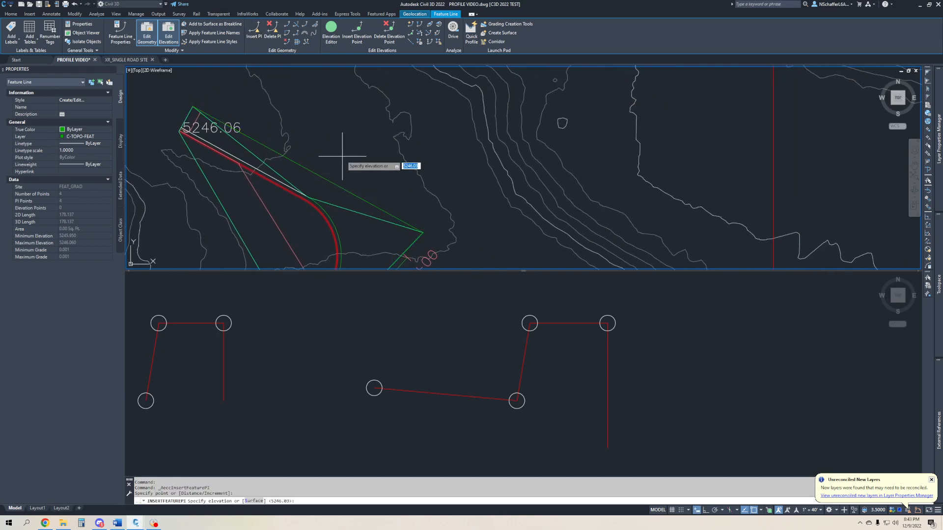
pyautogui.press('Return')
pyautogui.press('Return')
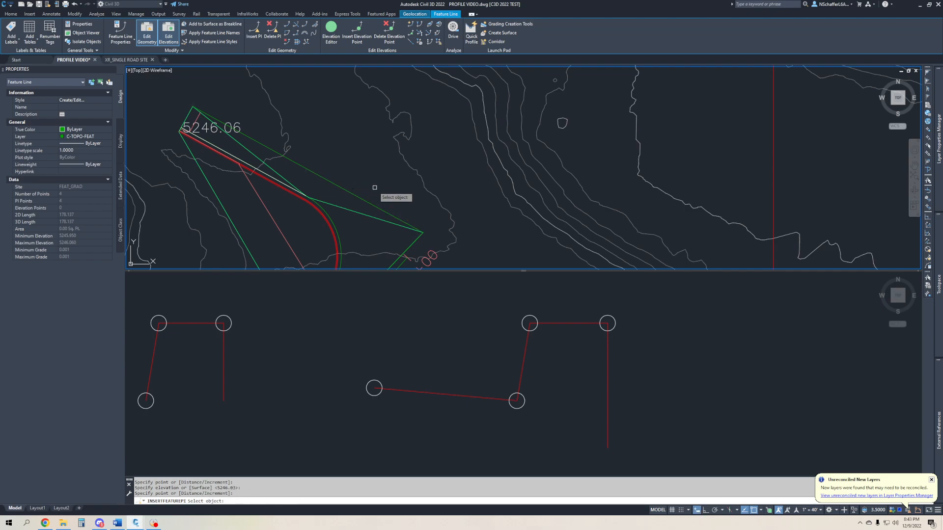
pyautogui.press('Return')
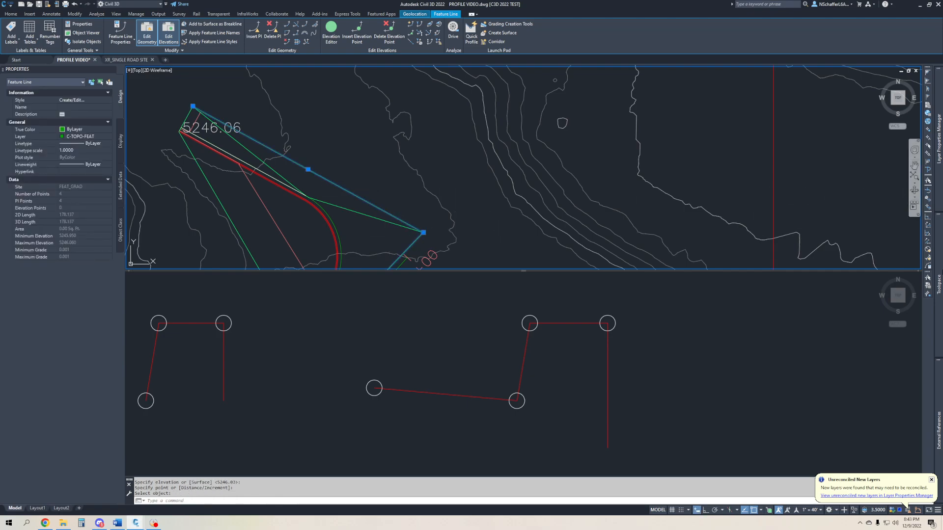
# Rebuild the FEAT_GRAD EX surface and clear the selection
pyautogui.moveTo(935, 274)
pyautogui.rightClick(808, 136)
pyautogui.click(834, 164)
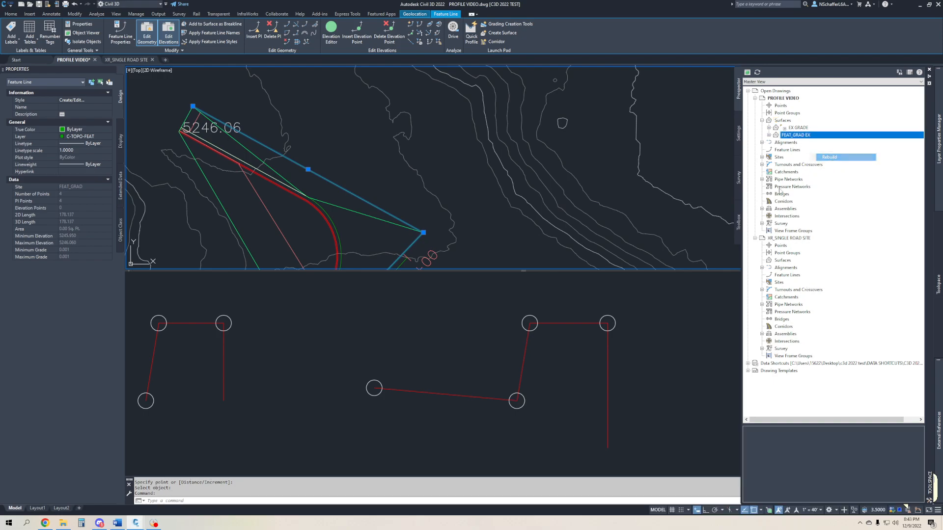
pyautogui.press('Escape')
# Open the FEAT_GRAD EX surface in the Object Viewer and orbit to an oblique close-up of the curb curve
pyautogui.click(200, 115)
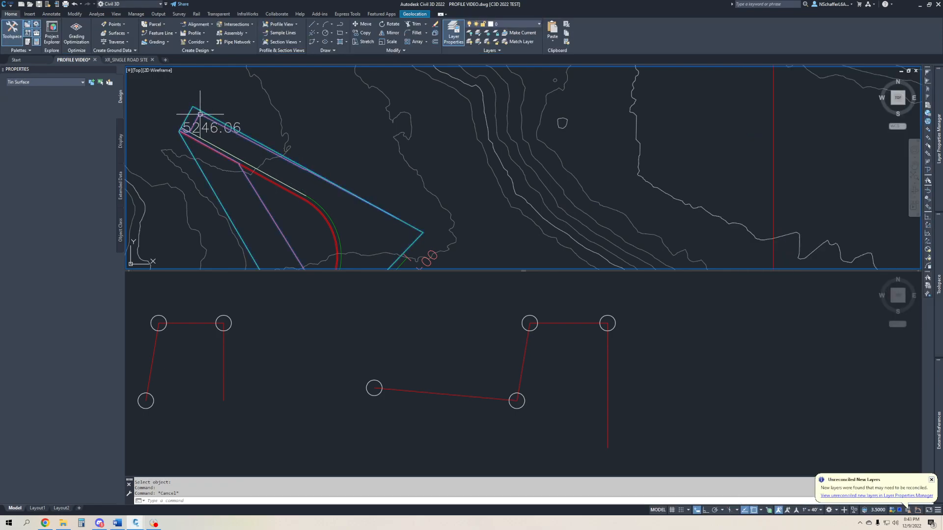
pyautogui.rightClick(292, 164)
pyautogui.click(319, 265)
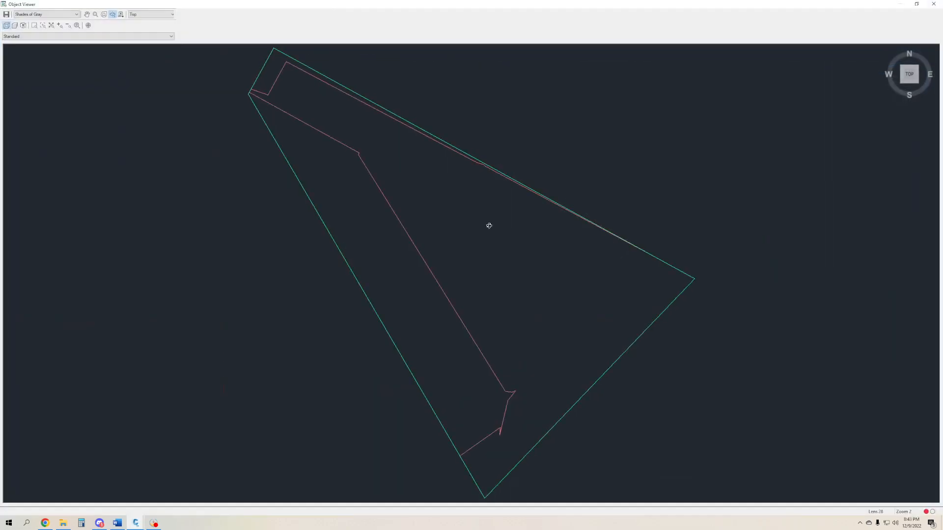
pyautogui.moveTo(363, 331)
pyautogui.mouseDown()
pyautogui.moveTo(335, 185)
pyautogui.moveTo(642, 311)
pyautogui.moveTo(616, 318)
pyautogui.mouseUp()
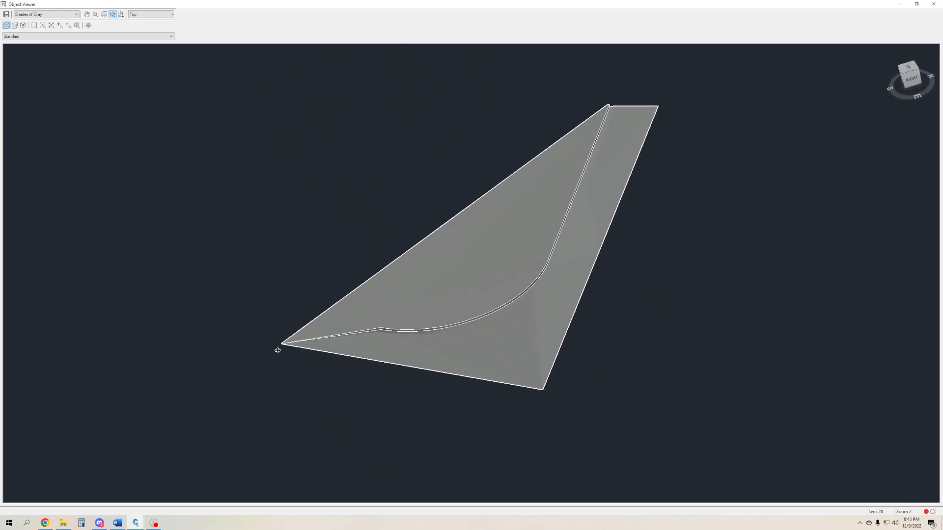
pyautogui.moveTo(558, 309); pyautogui.dragTo(454, 303)
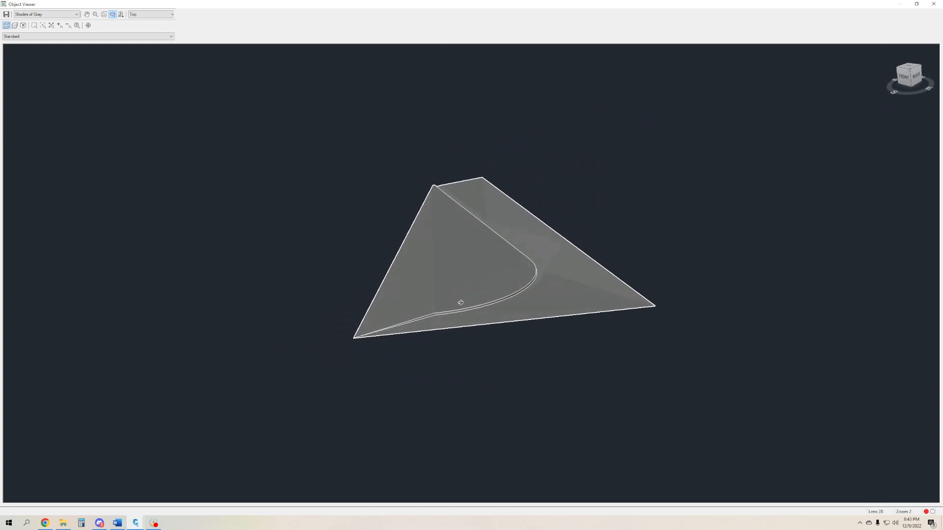
pyautogui.scroll(5, 629, 297)
# Set the viewer's visual style to Shaded with edges and orbit around the surface triangulation
pyautogui.click(47, 14)
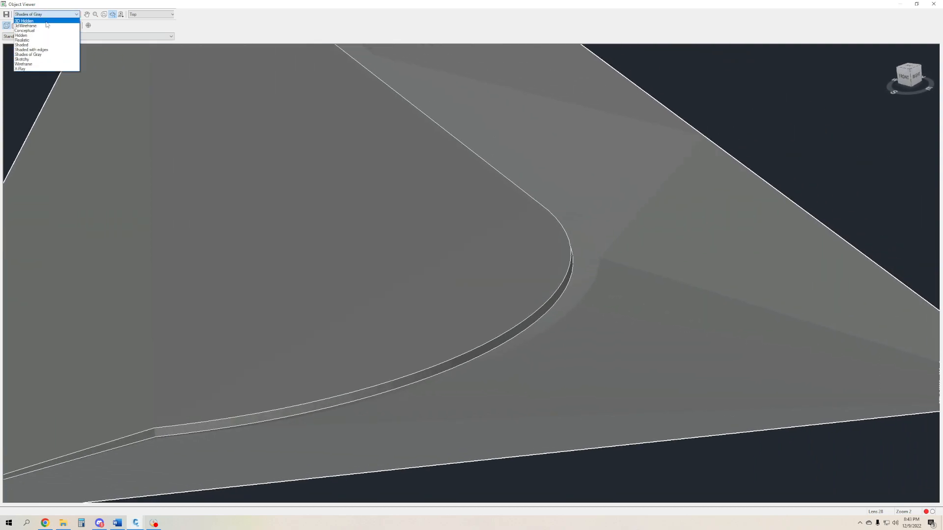
pyautogui.click(29, 50)
pyautogui.scroll(-6, 482, 348)
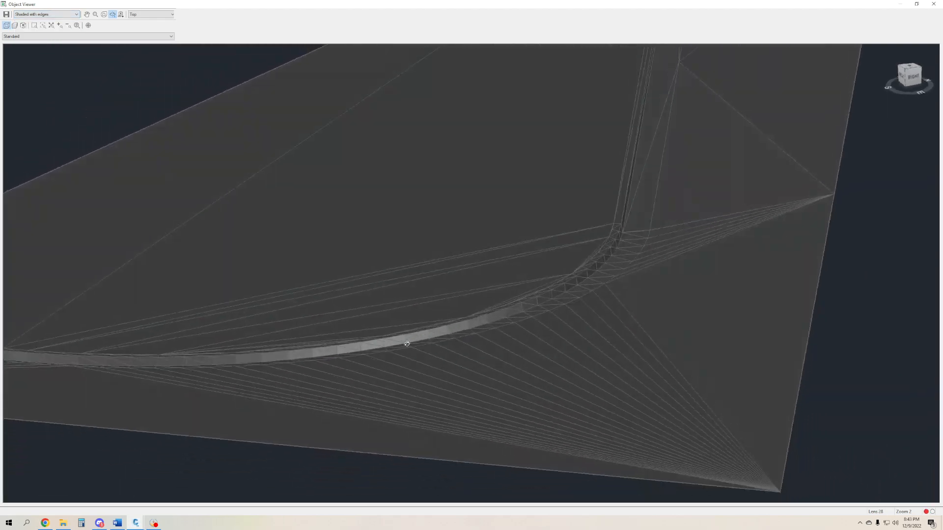
pyautogui.moveTo(459, 347); pyautogui.dragTo(391, 342)
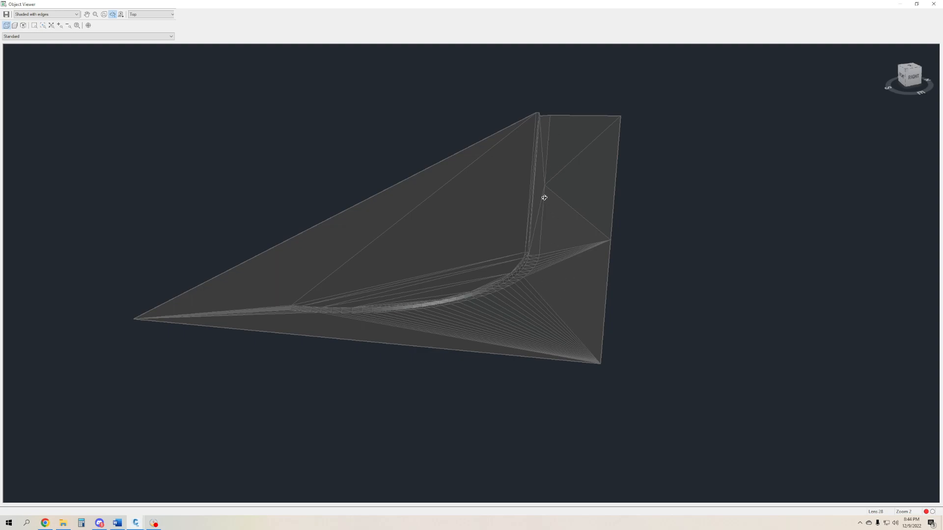
# Examine the curb and gutter triangulation where the straight run meets the curve, and close the viewer
pyautogui.scroll(10, 547, 202)
pyautogui.scroll(2, 607, 338)
pyautogui.moveTo(607, 328); pyautogui.dragTo(407, 254, button='middle')
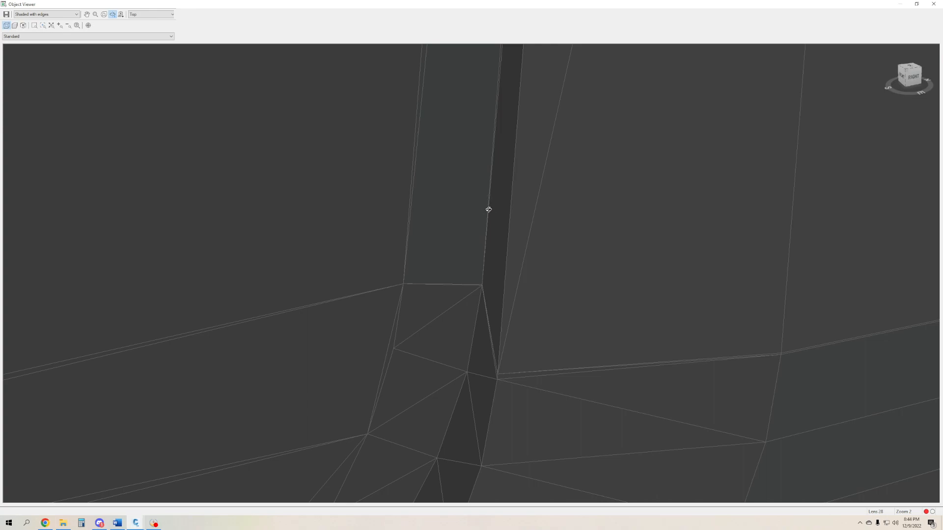
pyautogui.moveTo(416, 228); pyautogui.dragTo(489, 326)
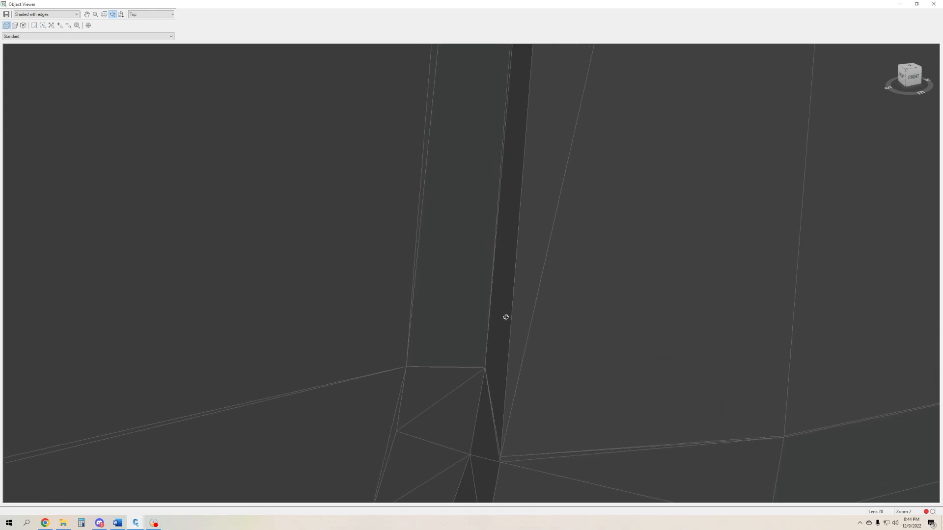
pyautogui.moveTo(620, 265); pyautogui.dragTo(470, 259)
pyautogui.scroll(-5, 491, 284)
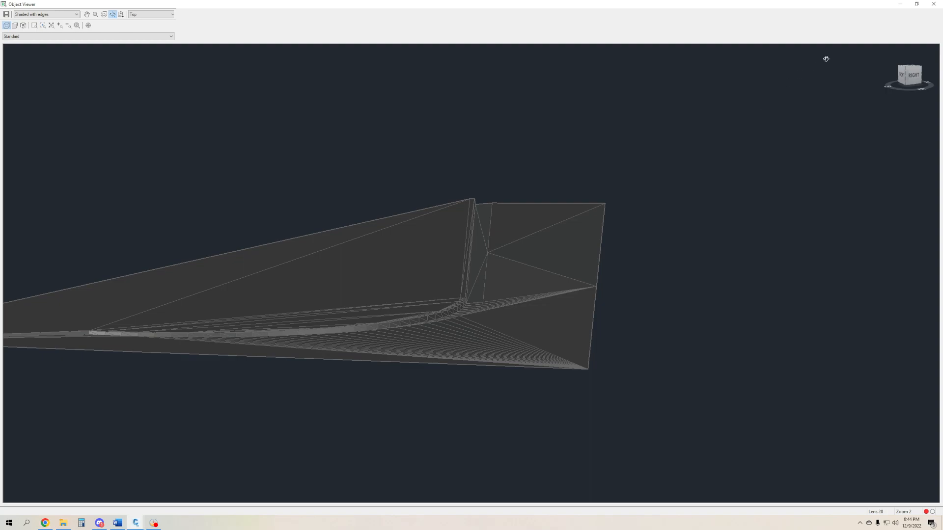
pyautogui.click(938, 6)
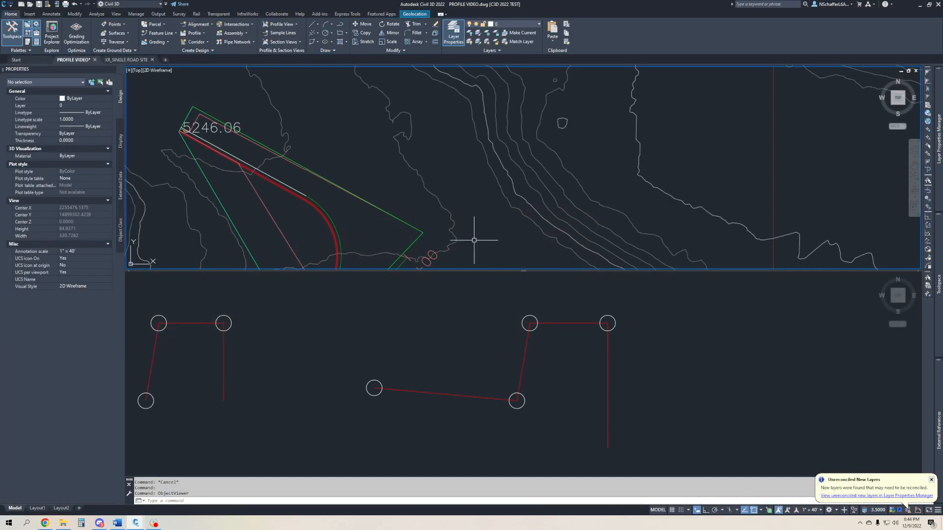
# Draw a horizontal polyline outward from the bottom of the circle at the curb section's upper back corner, and delete that circle
pyautogui.scroll(-6, 491, 241)
pyautogui.click(658, 378)
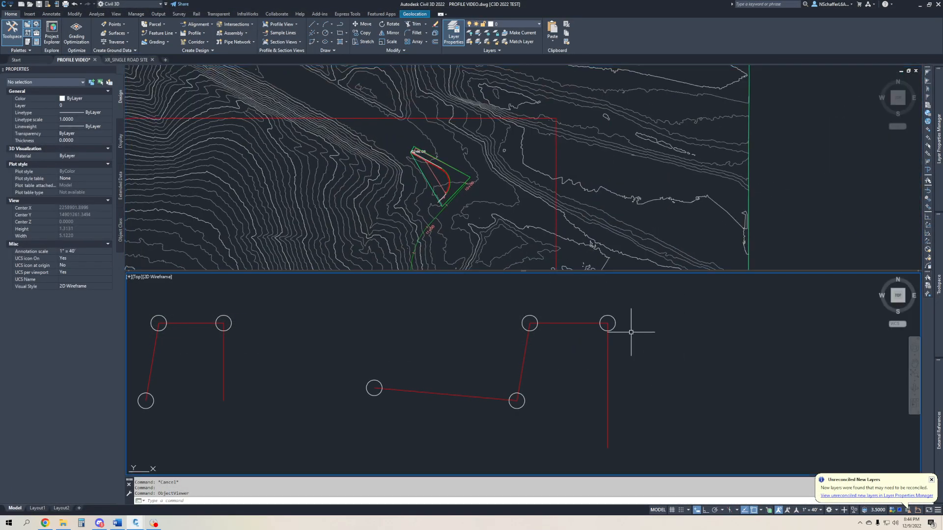
pyautogui.write('PL')
pyautogui.press('Return')
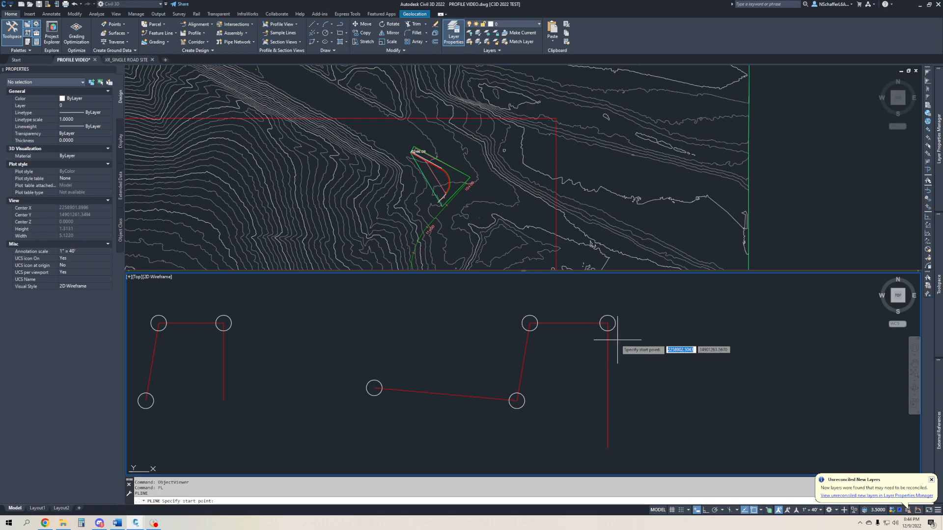
pyautogui.click(607, 330)
pyautogui.click(687, 331)
pyautogui.press('Escape')
pyautogui.click(611, 319)
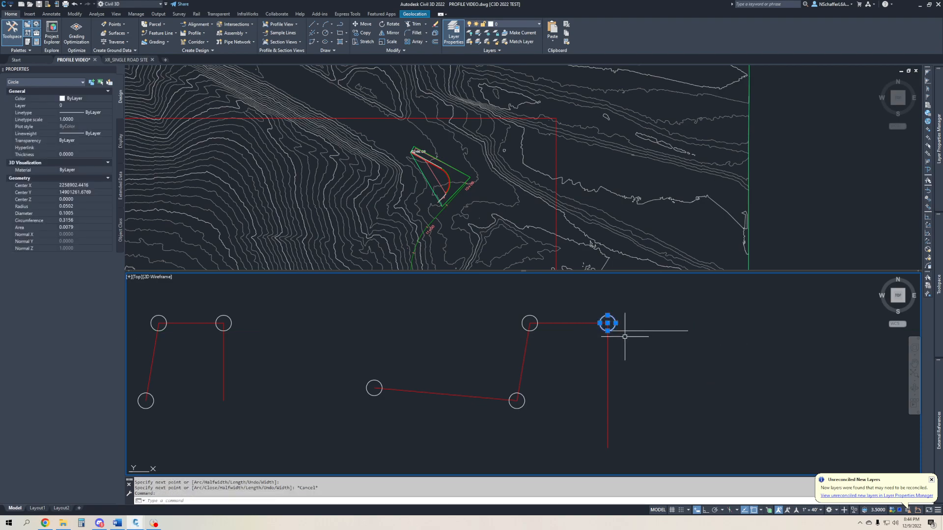
pyautogui.press('Delete')
# Draw a circle of radius 0.01 centred where the horizontal line meets the back of the curb
pyautogui.scroll(5, 626, 335)
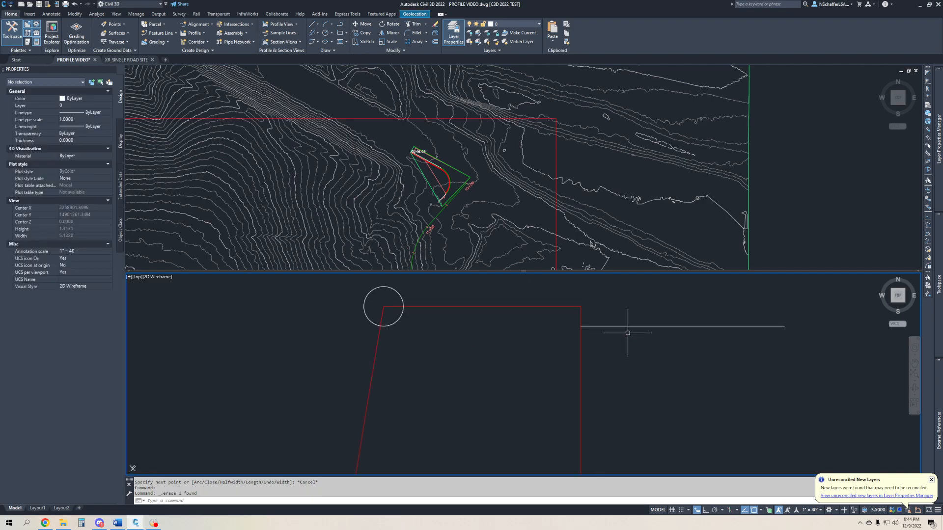
pyautogui.scroll(-5, 617, 331)
pyautogui.scroll(5, 484, 331)
pyautogui.write('c')
pyautogui.press('Return')
pyautogui.click(454, 324)
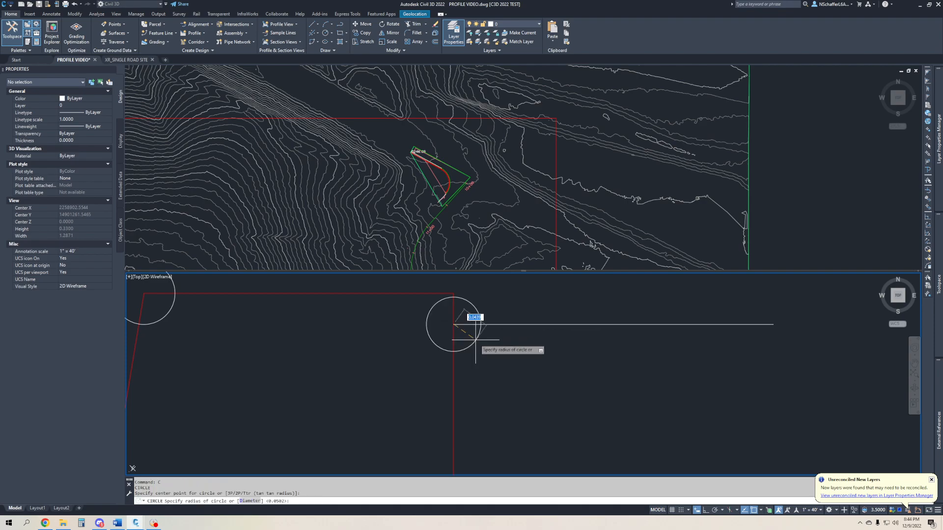
pyautogui.write('.01')
pyautogui.press('Return')
# Trim the part of the horizontal line inside the small circle and erase that circle
pyautogui.write('tr')
pyautogui.press('Return')
pyautogui.press('Escape')
pyautogui.scroll(2, 456, 325)
pyautogui.click(461, 332)
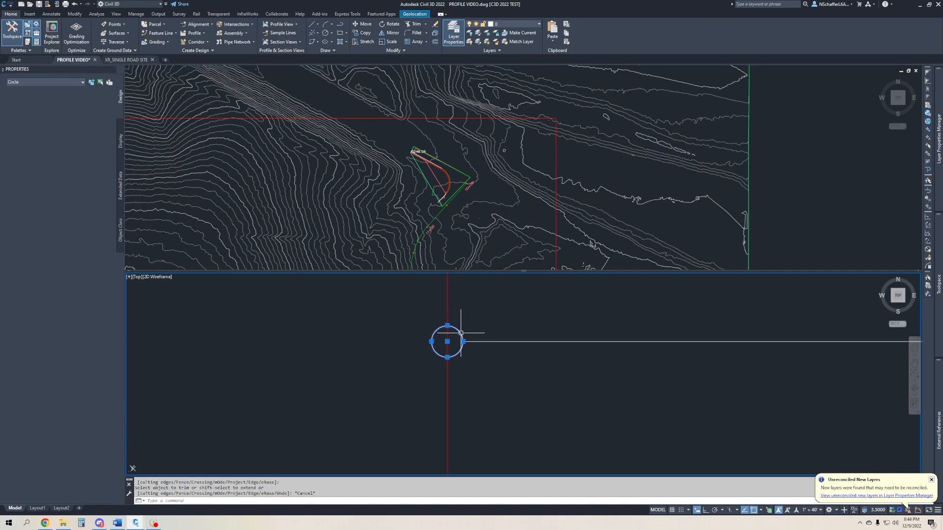
pyautogui.scroll(-3, 476, 367)
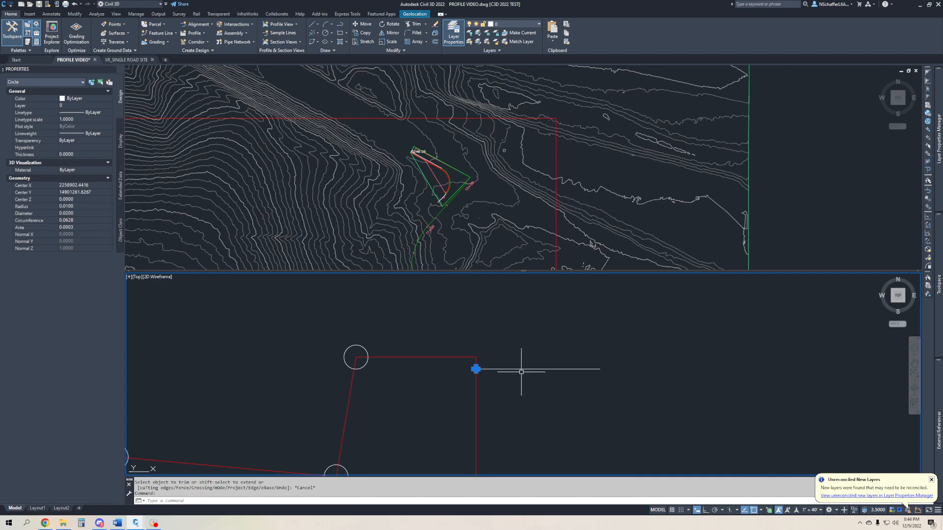
pyautogui.press('Delete')
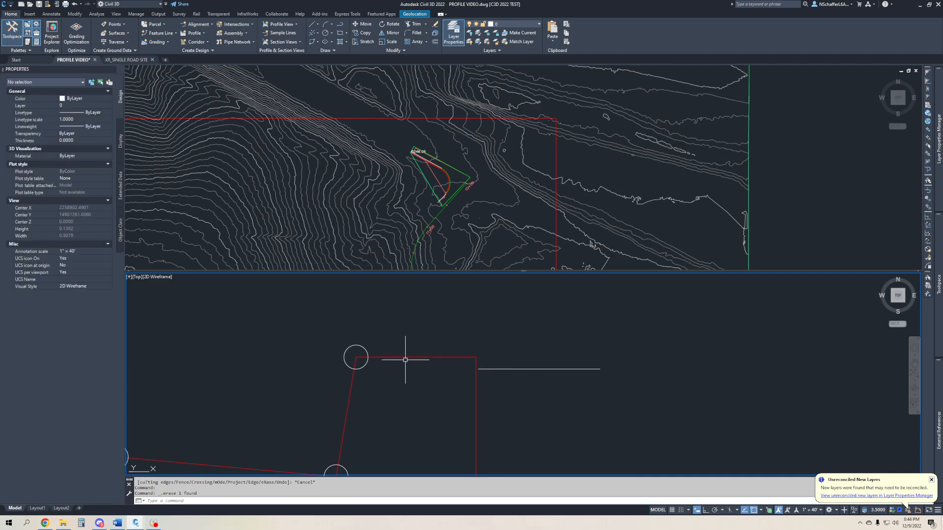
# Copy the circle at the curb's front top corner to the back top corner and to the trimmed line's start point
pyautogui.click(357, 346)
pyautogui.write('CO')
pyautogui.press('Return')
pyautogui.click(356, 357)
pyautogui.click(477, 357)
pyautogui.scroll(5, 483, 378)
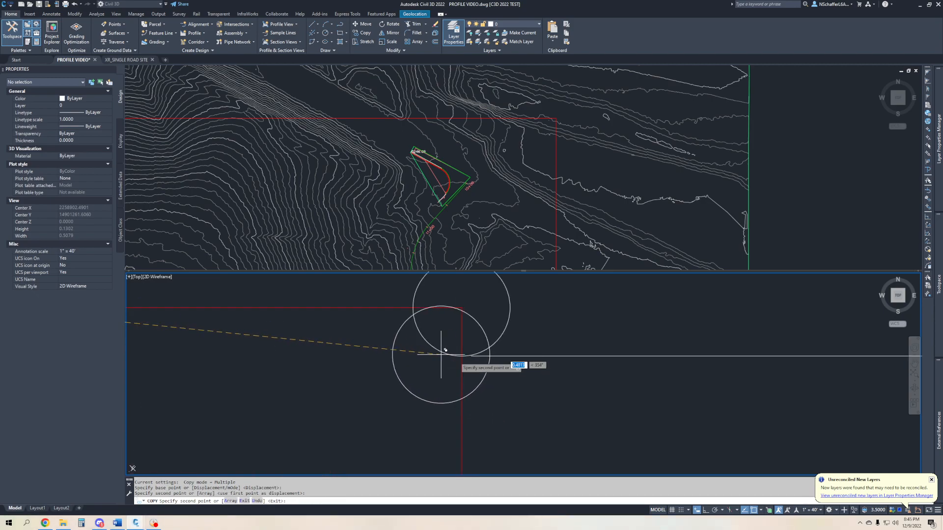
pyautogui.click(471, 356)
pyautogui.press('Escape')
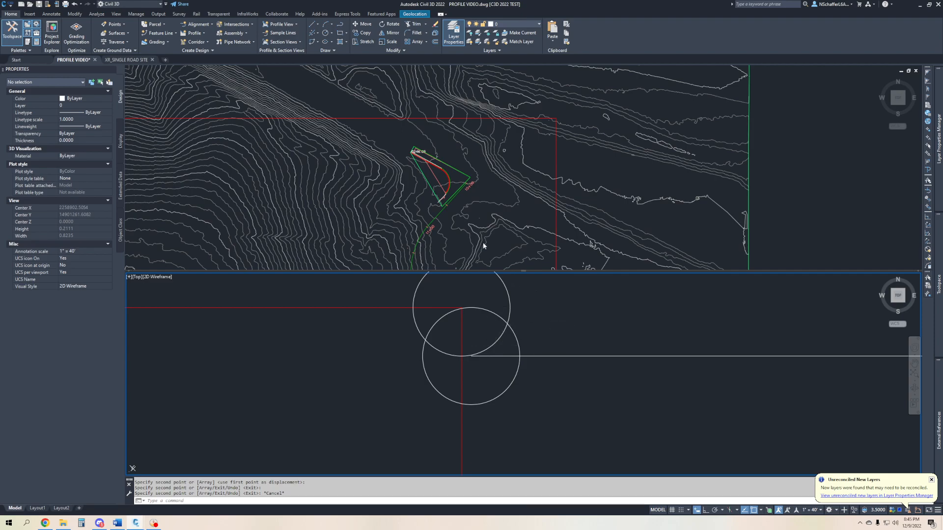
# Offset the back-of-curb feature line 0.01 away from the gutter with an elevation difference of -0.1
pyautogui.click(493, 262)
pyautogui.scroll(10, 451, 175)
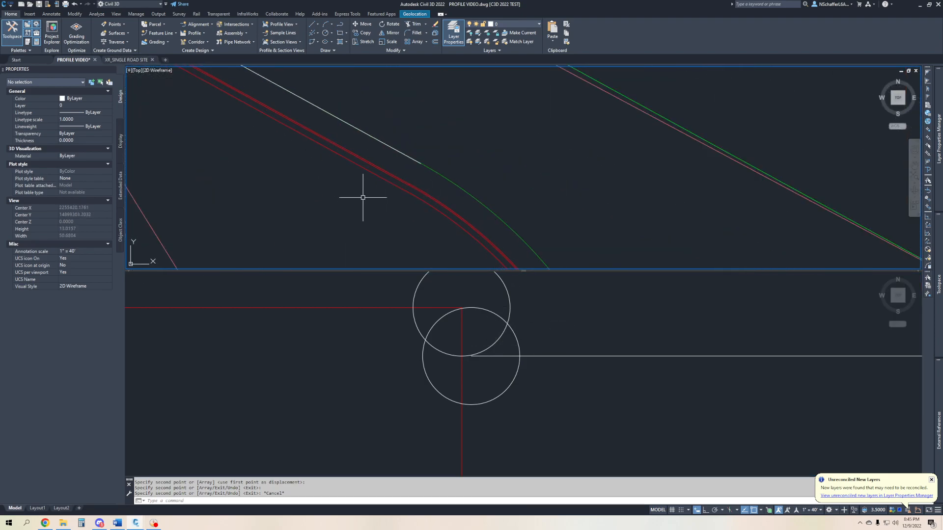
pyautogui.click(384, 180)
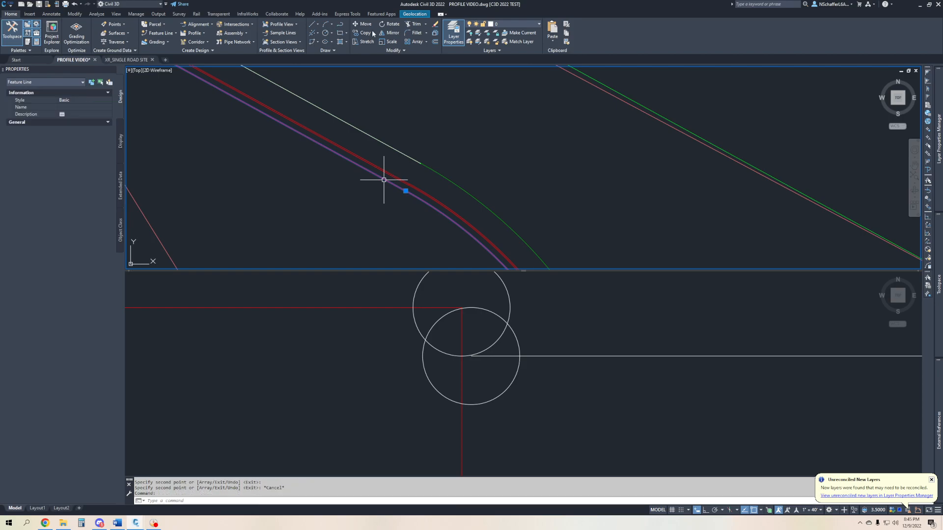
pyautogui.click(296, 42)
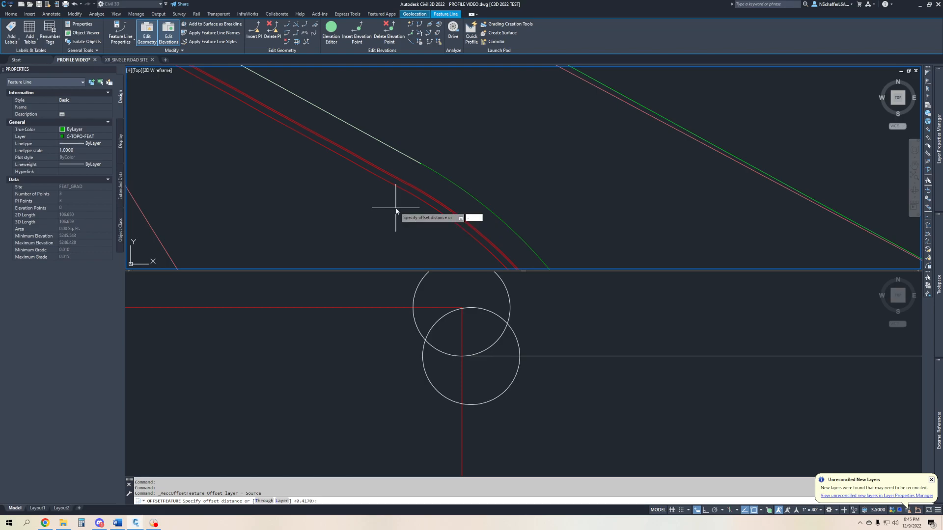
pyautogui.press('Return')
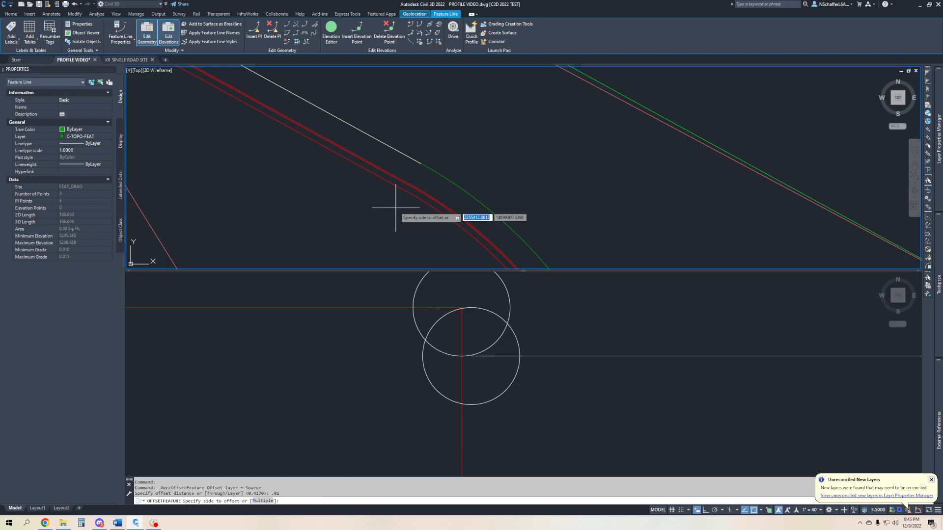
pyautogui.click(396, 207)
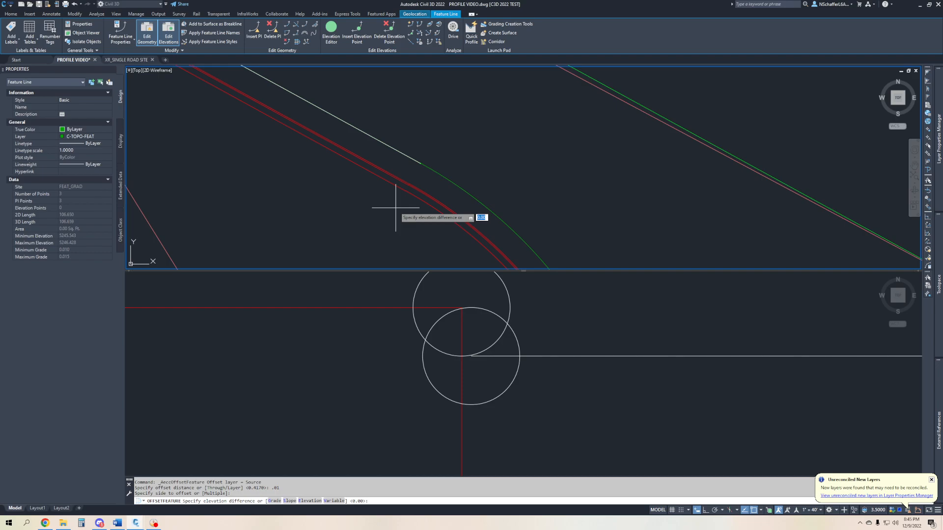
pyautogui.press('BackSpace')
pyautogui.write('-.1')
pyautogui.press('Return')
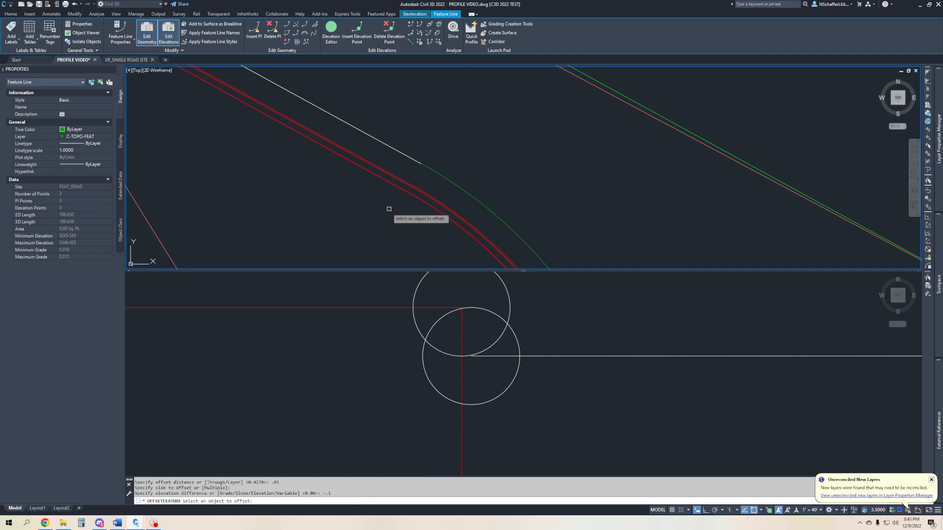
# Offset the feature line at the back of curb once more to the same side, with elevation difference -0.10
pyautogui.click(417, 197)
pyautogui.click(373, 245)
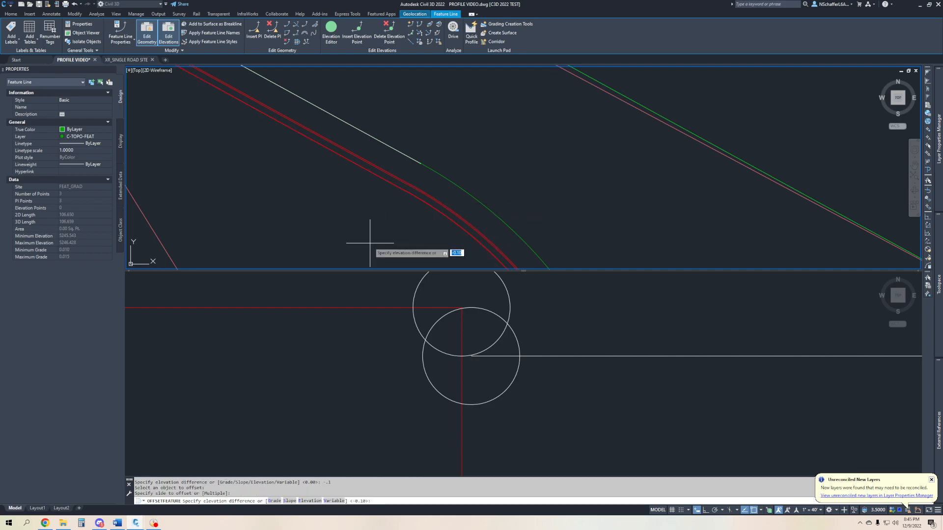
pyautogui.scroll(5, 428, 216)
pyautogui.press('Return')
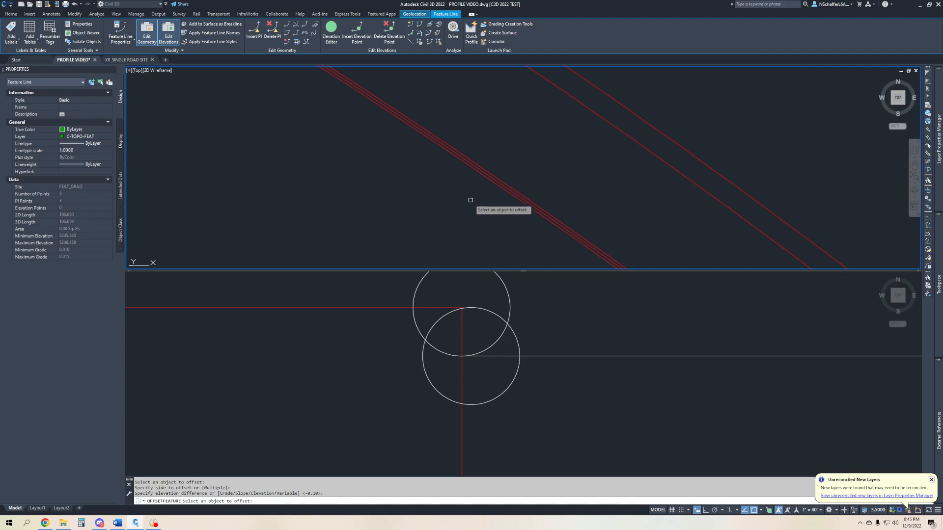
# Delete the extra feature line farthest behind the curb
pyautogui.scroll(4, 490, 204)
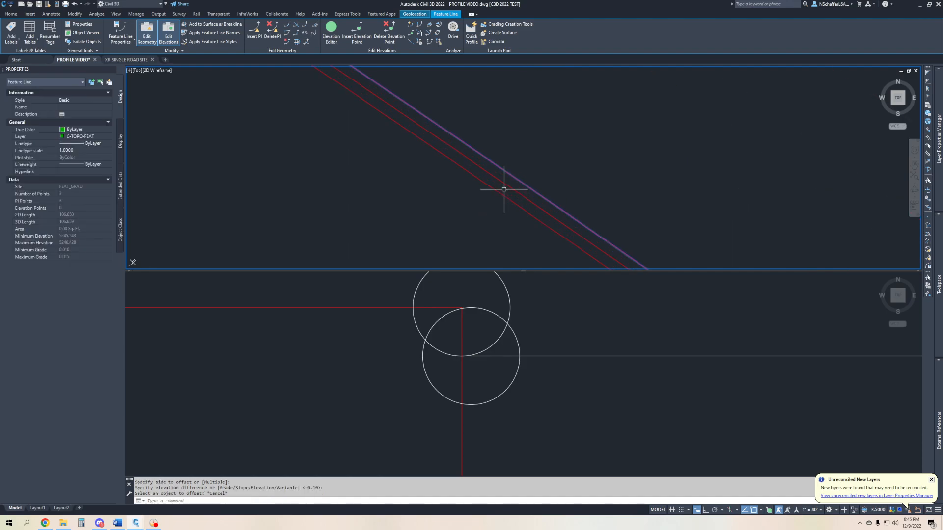
pyautogui.press('Escape')
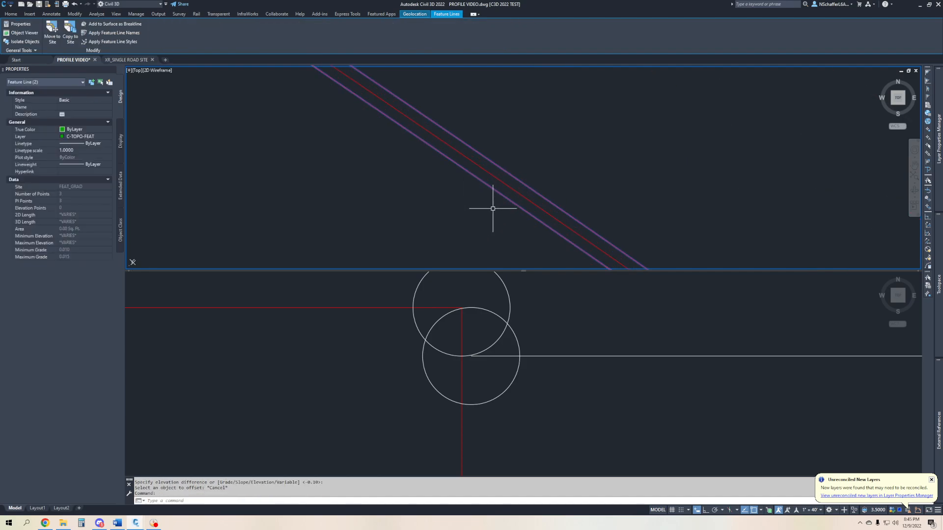
pyautogui.press('Escape')
pyautogui.click(508, 200)
pyautogui.press('Delete')
# Add the offset feature line behind the curb to surface FEAT_GRAD EX as a Standard breakline with a 0.01' mid-ordinate distance
pyautogui.click(522, 196)
pyautogui.rightClick(523, 201)
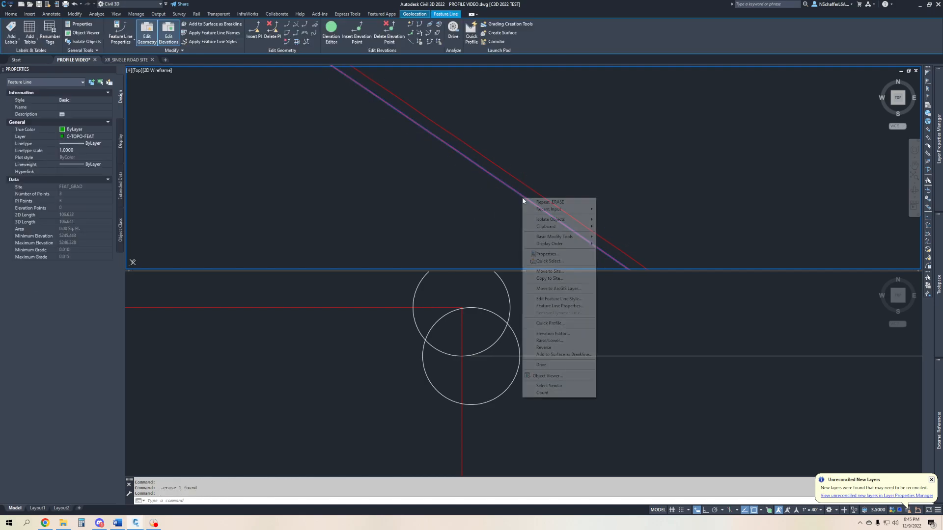
pyautogui.click(572, 355)
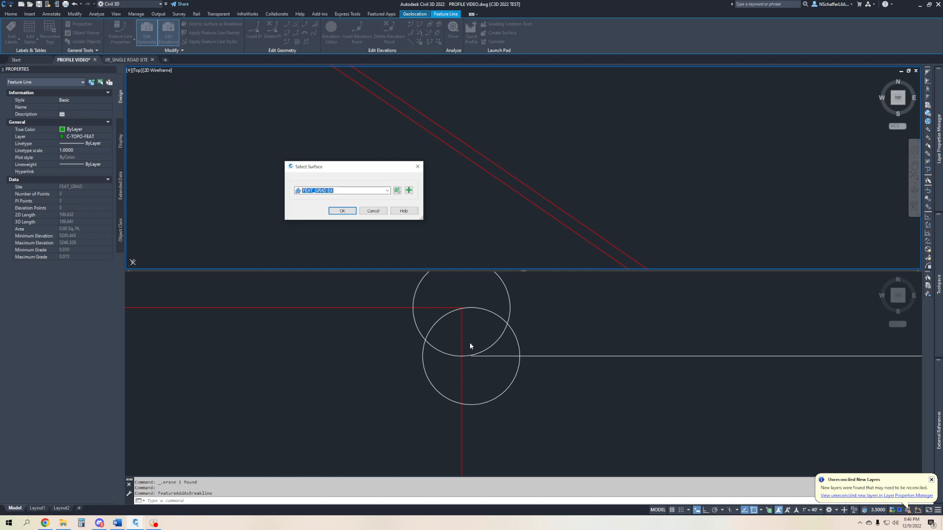
pyautogui.click(342, 211)
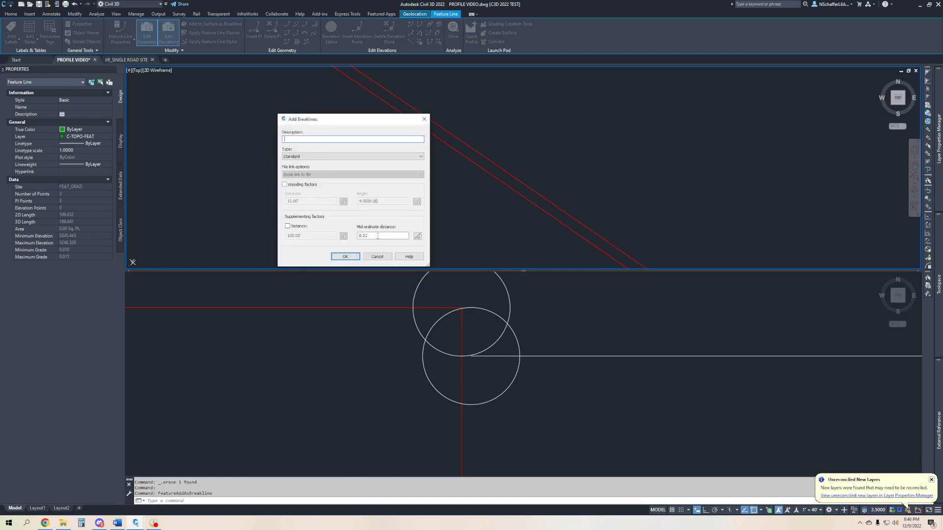
pyautogui.click(344, 256)
pyautogui.scroll(5, 440, 167)
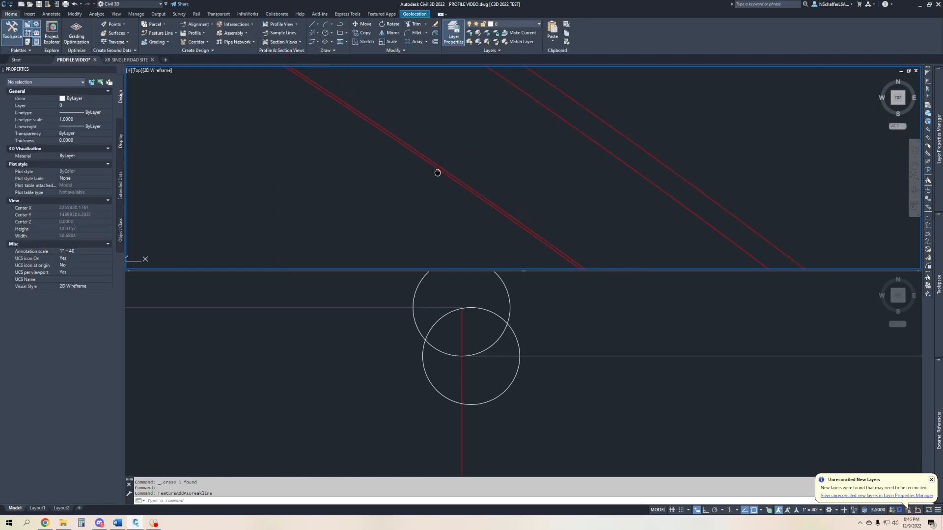
# Show surface FEAT_GRAD EX in the Object Viewer from a low angle with the Shades of Gray visual style
pyautogui.scroll(-5, 440, 160)
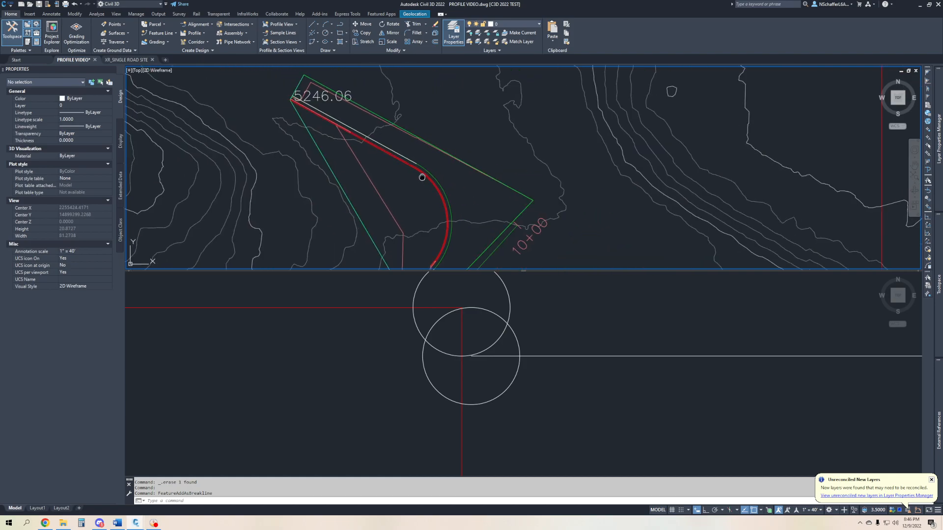
pyautogui.click(370, 179)
pyautogui.rightClick(369, 179)
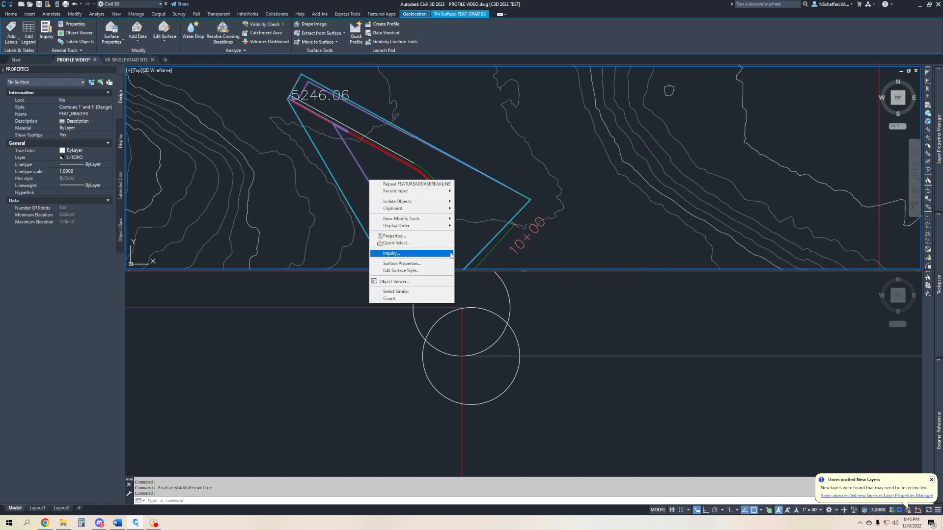
pyautogui.click(429, 282)
pyautogui.moveTo(480, 301)
pyautogui.mouseDown()
pyautogui.moveTo(412, 274)
pyautogui.moveTo(453, 197)
pyautogui.mouseUp()
pyautogui.scroll(5, 530, 327)
pyautogui.moveTo(844, 375); pyautogui.dragTo(761, 366)
pyautogui.click(45, 15)
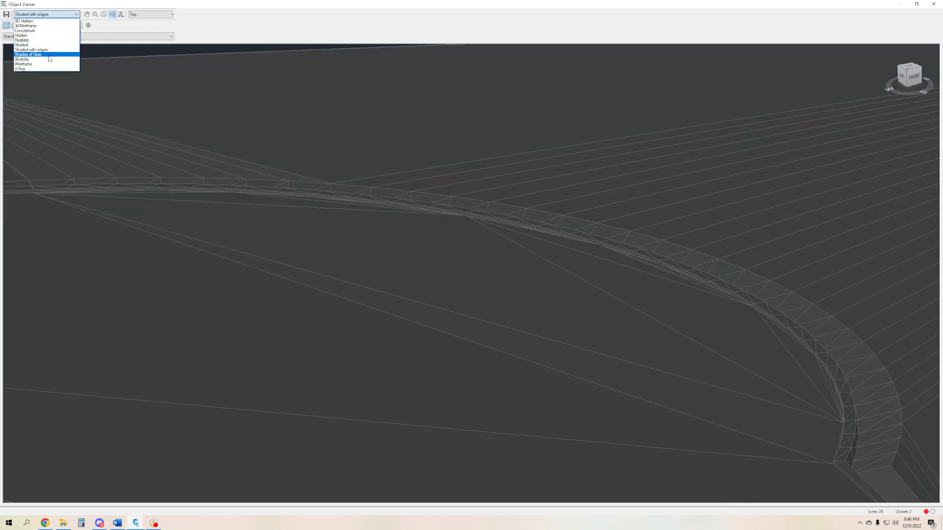
pyautogui.click(49, 59)
# Inspect the curb, gutter and ground behind the curb around the curve in 3D, and close the Object Viewer
pyautogui.moveTo(527, 304); pyautogui.dragTo(622, 357)
pyautogui.moveTo(582, 279); pyautogui.dragTo(701, 326)
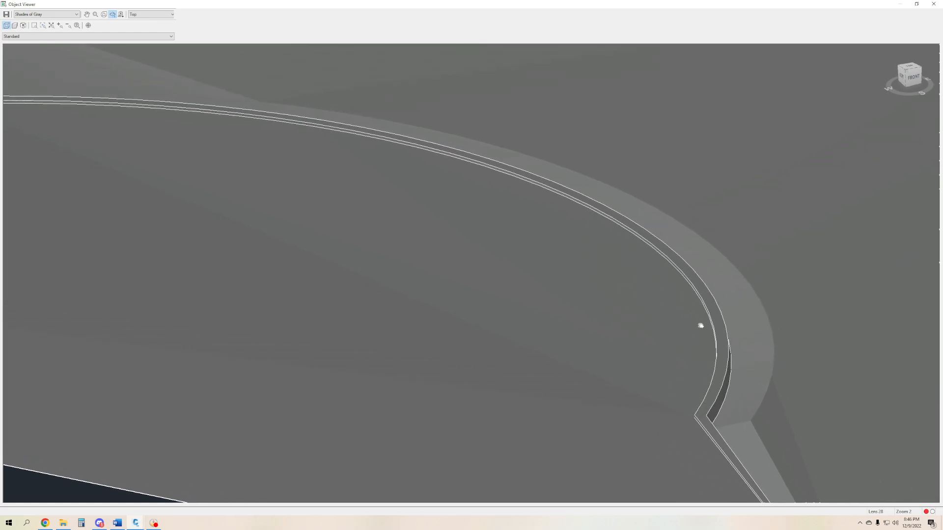
pyautogui.moveTo(791, 321); pyautogui.dragTo(647, 296)
pyautogui.moveTo(611, 385); pyautogui.dragTo(488, 345)
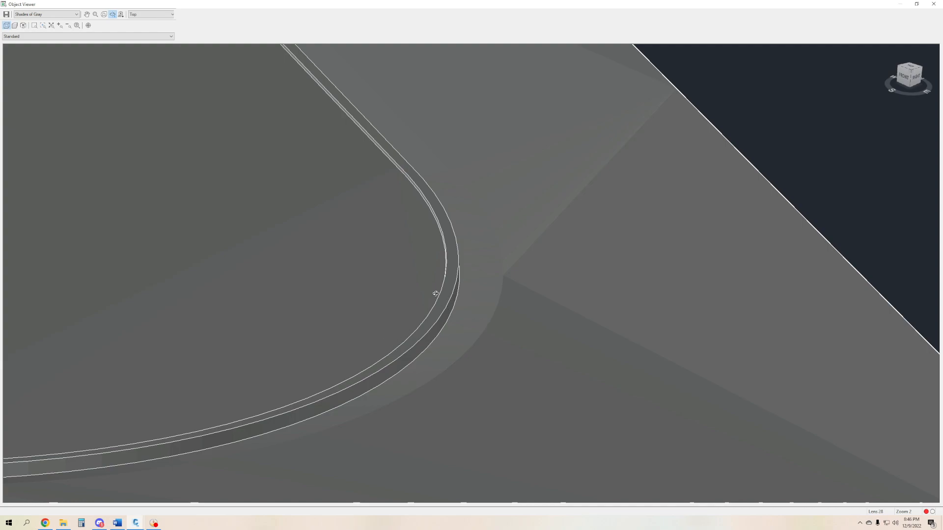
pyautogui.moveTo(436, 293); pyautogui.dragTo(535, 296)
pyautogui.moveTo(475, 320); pyautogui.dragTo(524, 445, button='middle')
pyautogui.scroll(-2, 523, 328)
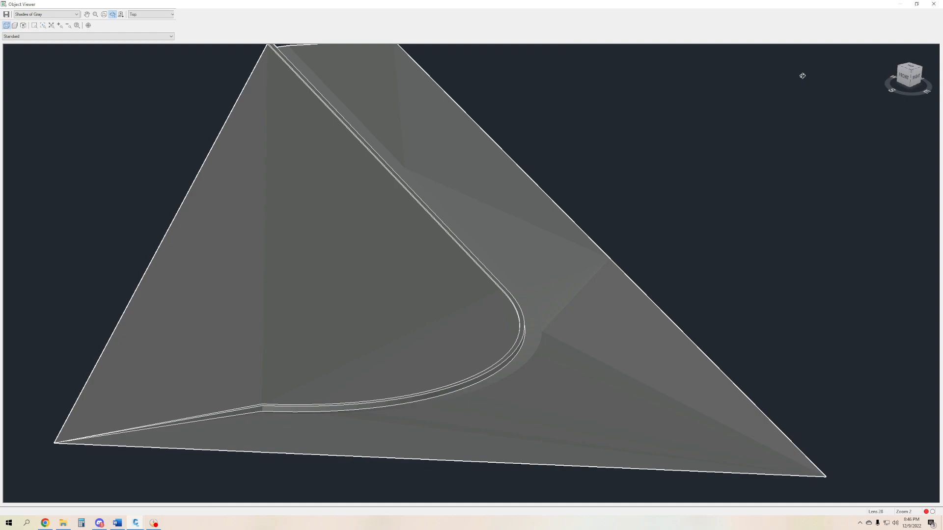
pyautogui.click(939, 3)
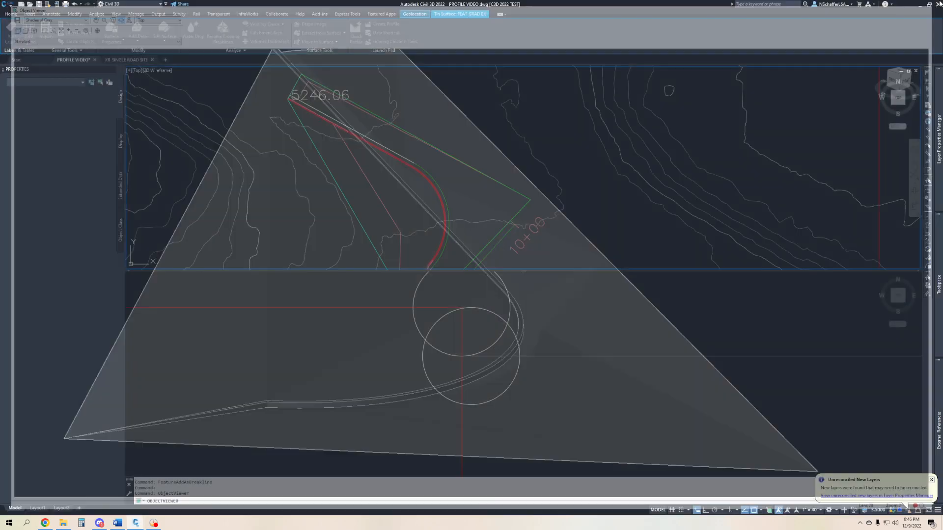
# Switch model space to a single viewport showing the curb section sketches and the magenta curve
pyautogui.scroll(-4, 508, 183)
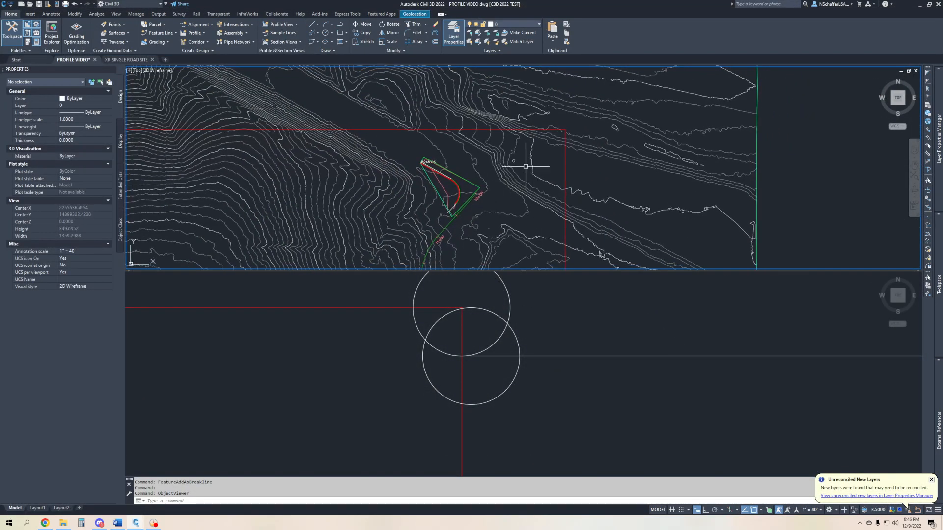
pyautogui.click(464, 362)
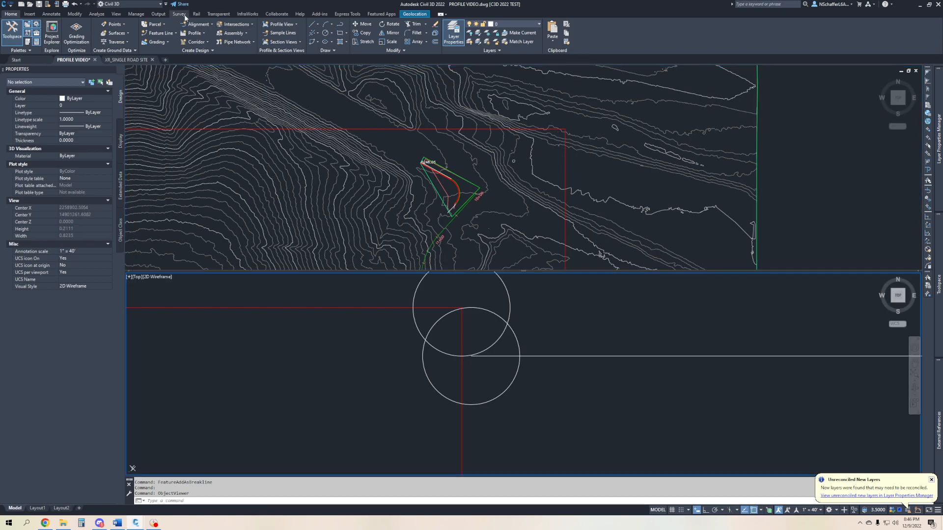
pyautogui.click(116, 14)
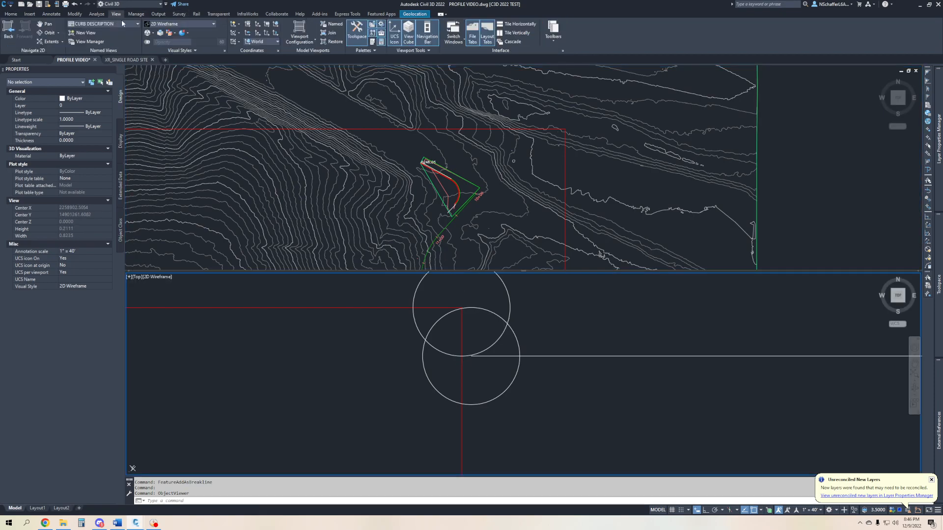
pyautogui.click(297, 43)
pyautogui.click(315, 64)
pyautogui.scroll(-10, 668, 220)
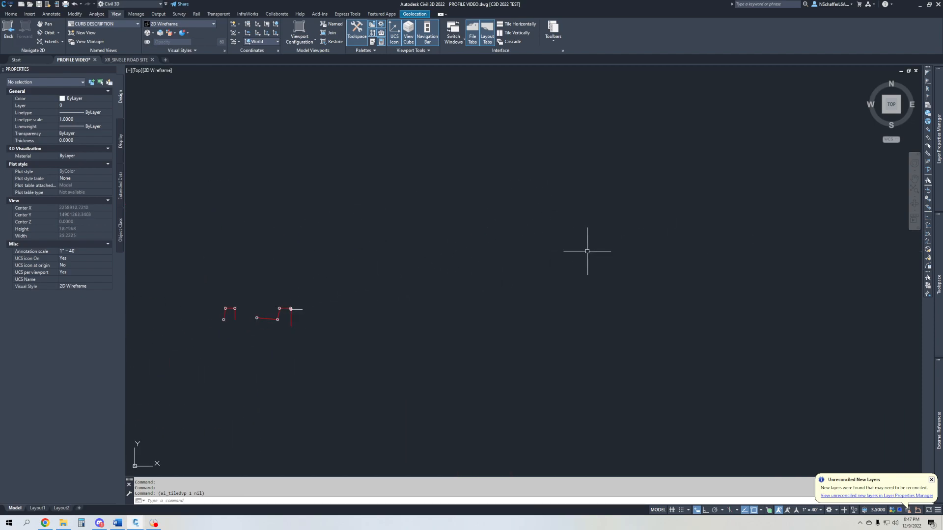
pyautogui.scroll(-8, 586, 251)
pyautogui.scroll(9, 461, 266)
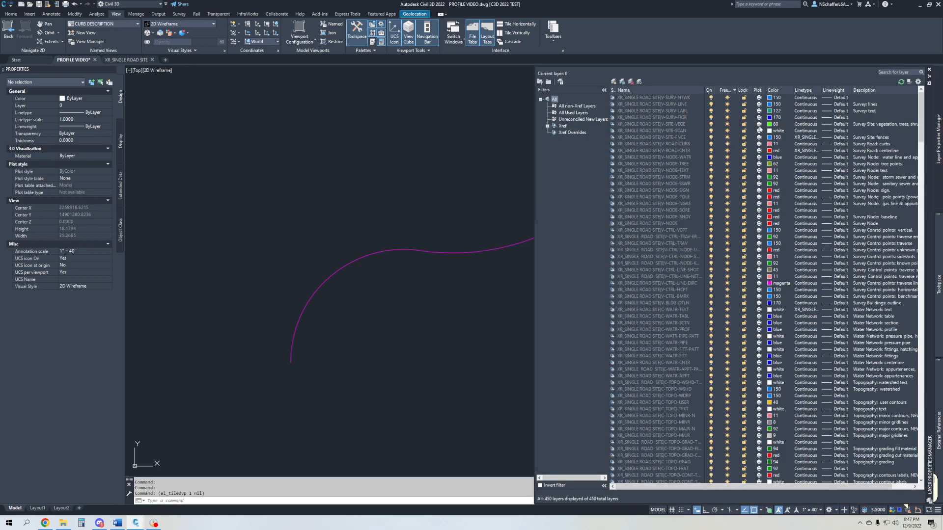
# Filter the layer list to all non-Xref layers and sort it by name
pyautogui.click(569, 106)
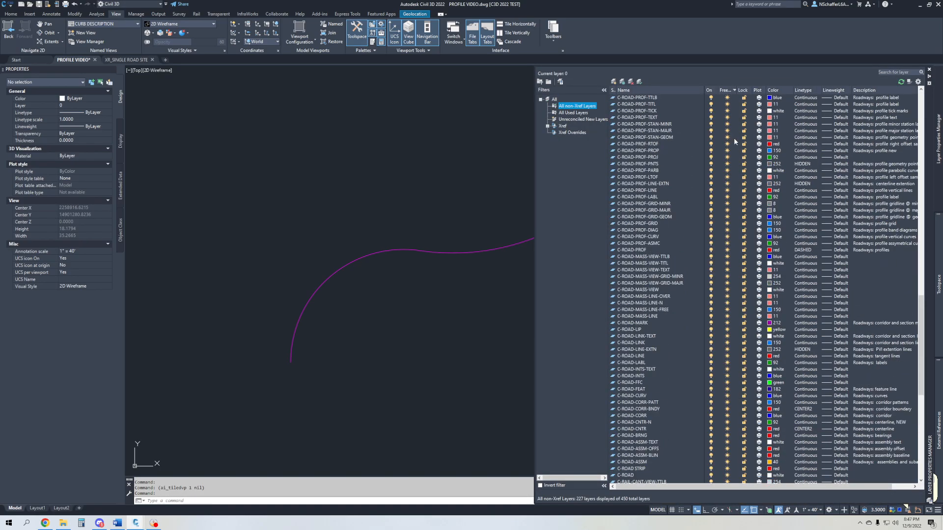
pyautogui.scroll(3, 682, 117)
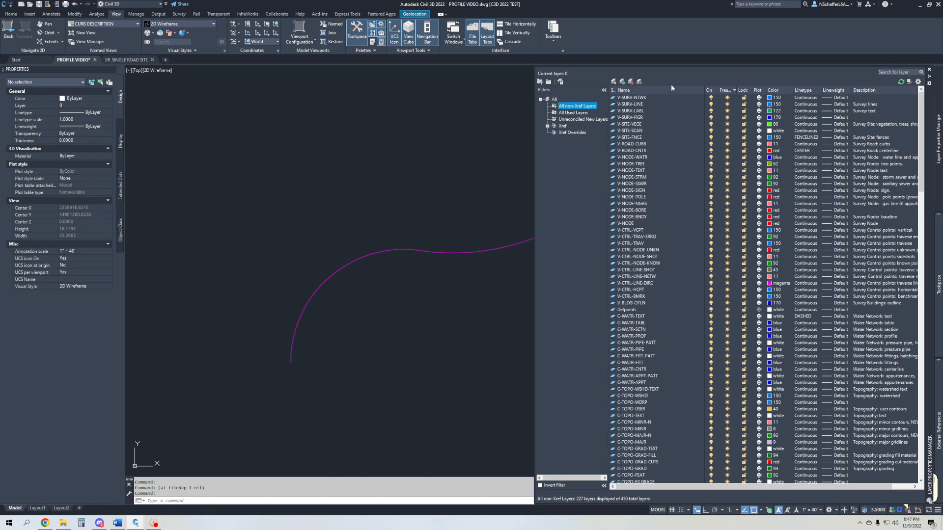
pyautogui.click(670, 90)
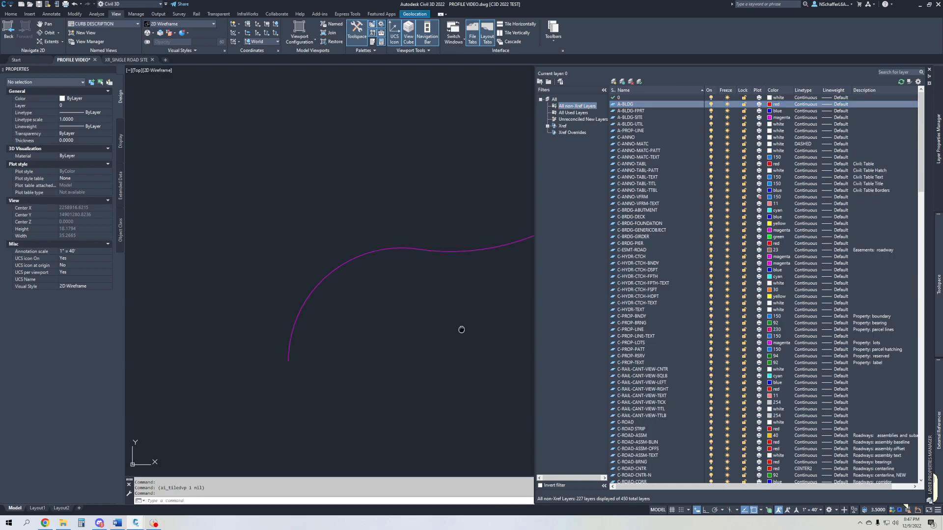
# Offset the magenta curve by 3 to both sides
pyautogui.scroll(-4, 370, 288)
pyautogui.scroll(2, 425, 267)
pyautogui.write('o')
pyautogui.press('Return')
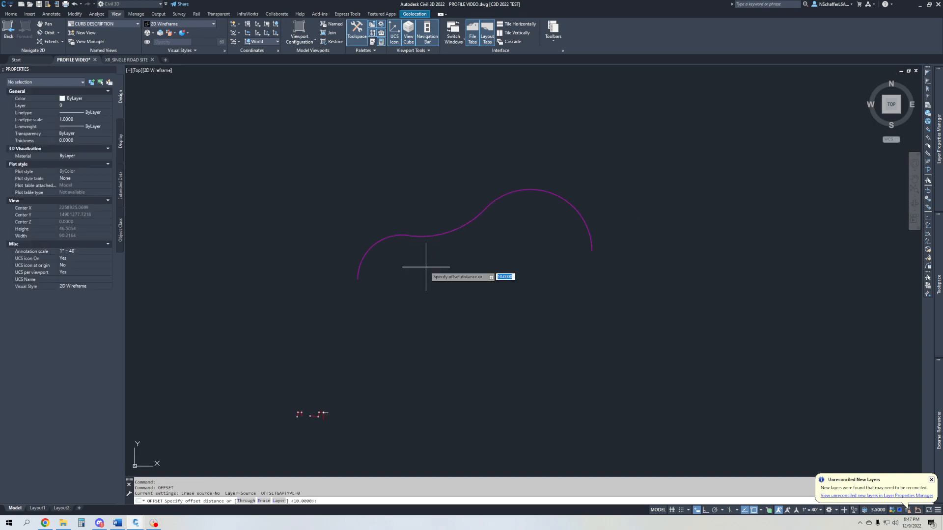
pyautogui.write('3')
pyautogui.press('Return')
pyautogui.click(440, 235)
pyautogui.click(448, 280)
pyautogui.click(434, 236)
pyautogui.click(368, 165)
pyautogui.press('Escape')
# Draw a two-point circle between the offset curves' endpoints at each end of the band
pyautogui.write('c')
pyautogui.press('Return')
pyautogui.write('2p')
pyautogui.press('Return')
pyautogui.click(332, 279)
pyautogui.click(384, 279)
pyautogui.press('Return')
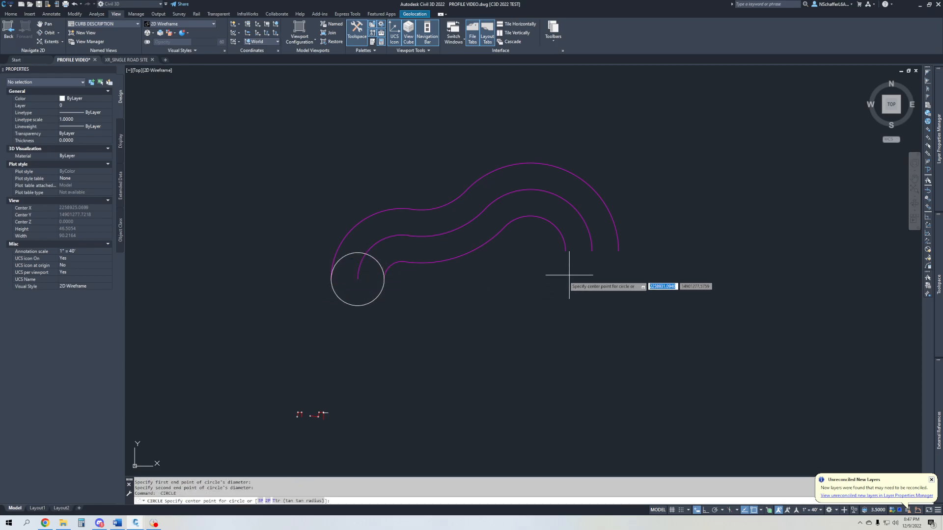
pyautogui.write('2p')
pyautogui.press('Return')
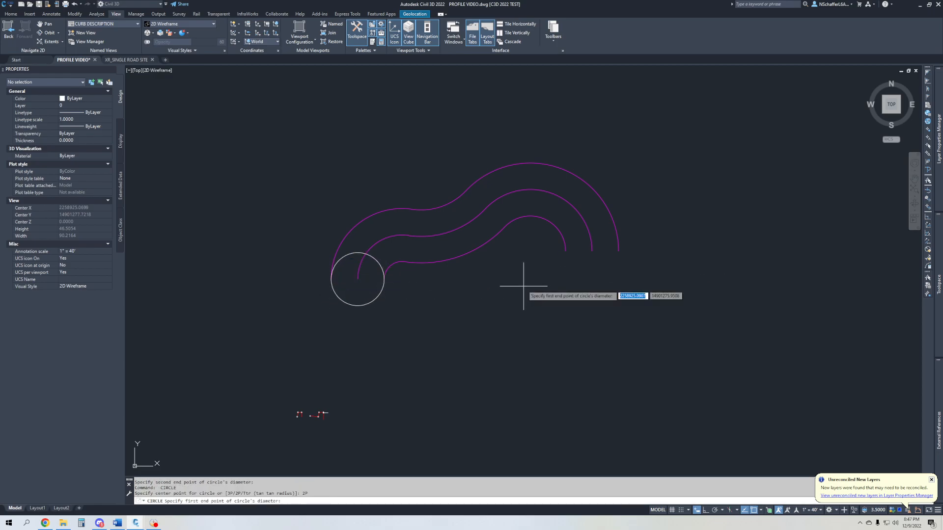
pyautogui.click(566, 252)
pyautogui.click(618, 251)
pyautogui.press('Escape')
# Trim the upper half of the right end circle, using the two offset curves as cutting edges
pyautogui.write('tr')
pyautogui.press('Return')
pyautogui.click(615, 235)
pyautogui.click(571, 236)
pyautogui.press('Return')
pyautogui.click(573, 233)
pyautogui.click(375, 259)
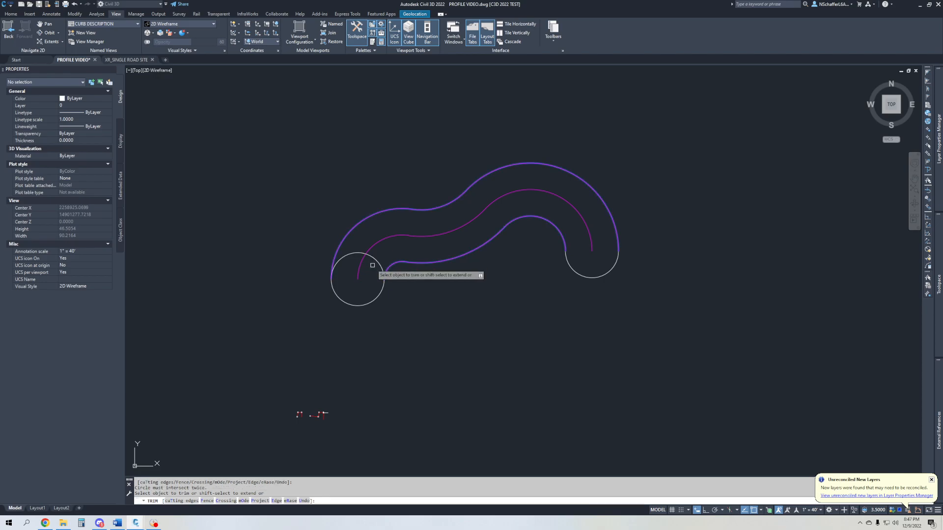
pyautogui.press('Escape')
pyautogui.scroll(5, 379, 275)
pyautogui.click(435, 325)
pyautogui.press('Escape')
pyautogui.moveTo(446, 309); pyautogui.dragTo(461, 306, button='middle')
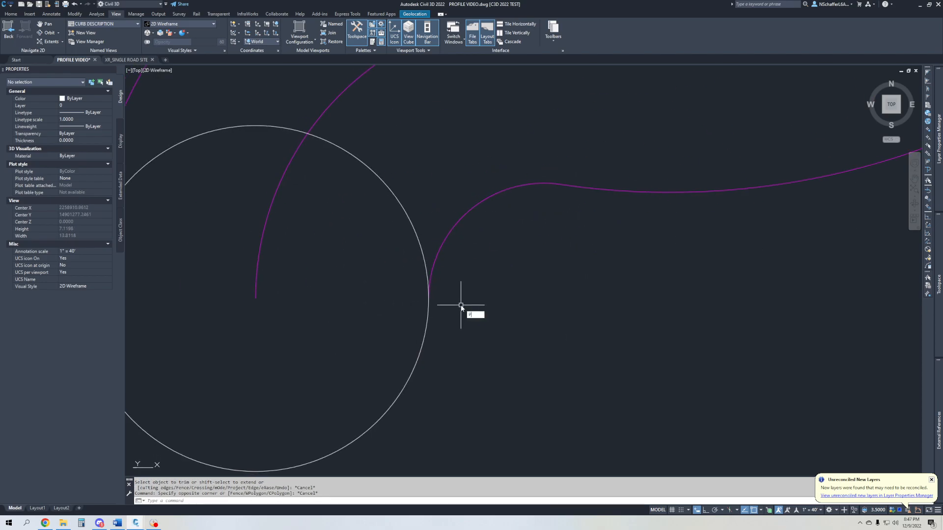
# Draw a helper polyline across the left end circle between the two offset curves' endpoints
pyautogui.write('pl')
pyautogui.press('Return')
pyautogui.click(443, 251)
pyautogui.press('Escape')
pyautogui.press('Return')
pyautogui.click(429, 299)
pyautogui.moveTo(238, 355); pyautogui.dragTo(423, 338, button='middle')
pyautogui.click(266, 281)
pyautogui.press('Escape')
# Trim away the upper half of the left end circle and delete the helper line
pyautogui.click(532, 270)
pyautogui.click(515, 292)
pyautogui.press('Return')
pyautogui.click(604, 198)
pyautogui.click(570, 232)
pyautogui.press('Escape')
pyautogui.click(492, 270)
pyautogui.click(484, 301)
pyautogui.scroll(-4, 494, 306)
pyautogui.press('Delete')
# Match the properties of the magenta offset curve onto both end arcs
pyautogui.write('a')
pyautogui.press('Return')
pyautogui.click(395, 307)
pyautogui.click(391, 337)
pyautogui.moveTo(905, 301); pyautogui.dragTo(669, 307, button='middle')
pyautogui.click(677, 295)
pyautogui.click(634, 324)
pyautogui.press('Escape')
pyautogui.scroll(-2, 569, 309)
pyautogui.moveTo(582, 298); pyautogui.dragTo(576, 290, button='middle')
pyautogui.scroll(-2, 550, 338)
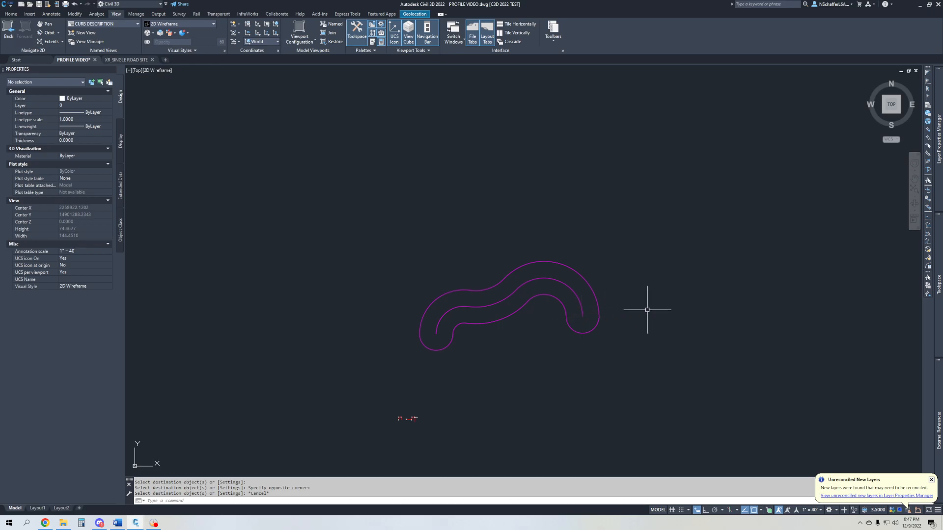
# Examine the closed magenta outline, its rounded ends and the centre curve
pyautogui.scroll(4, 484, 326)
pyautogui.moveTo(525, 344); pyautogui.dragTo(501, 364, button='middle')
pyautogui.press('Return')
pyautogui.press('Escape')
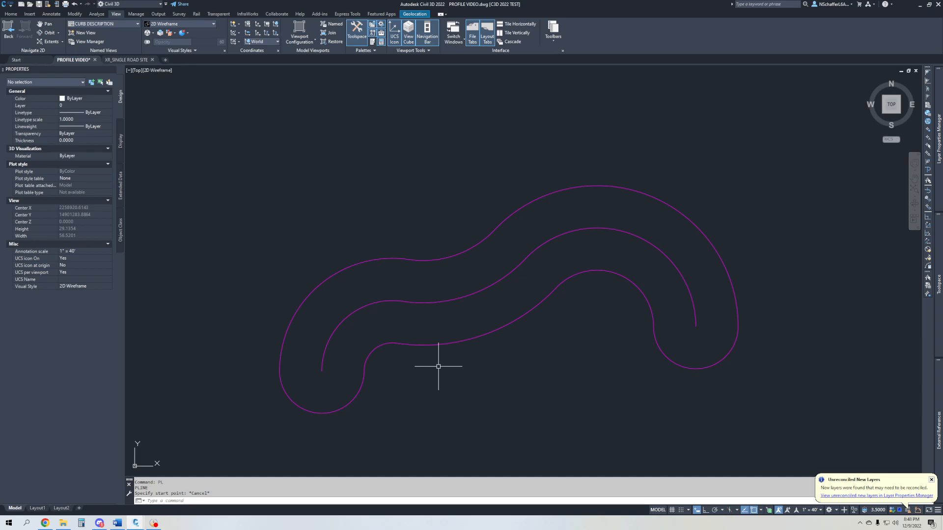
pyautogui.scroll(4, 311, 412)
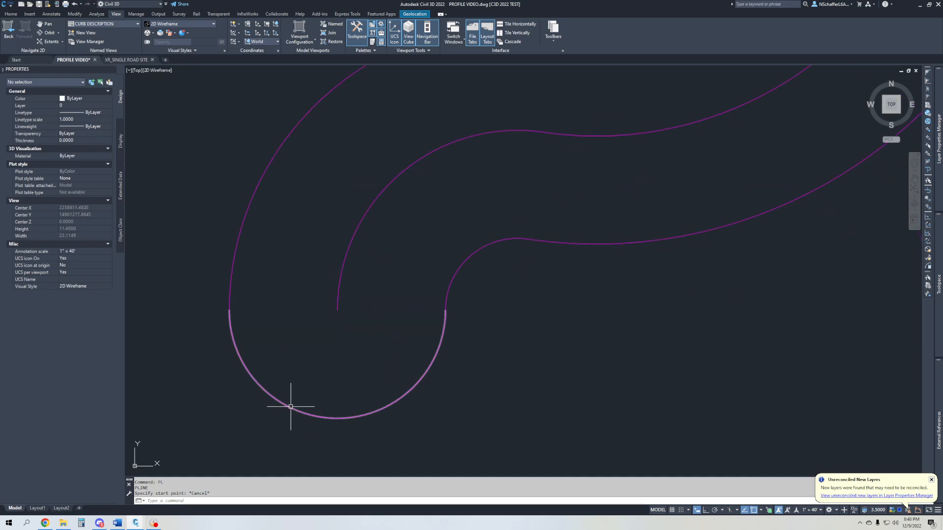
pyautogui.scroll(-4, 291, 406)
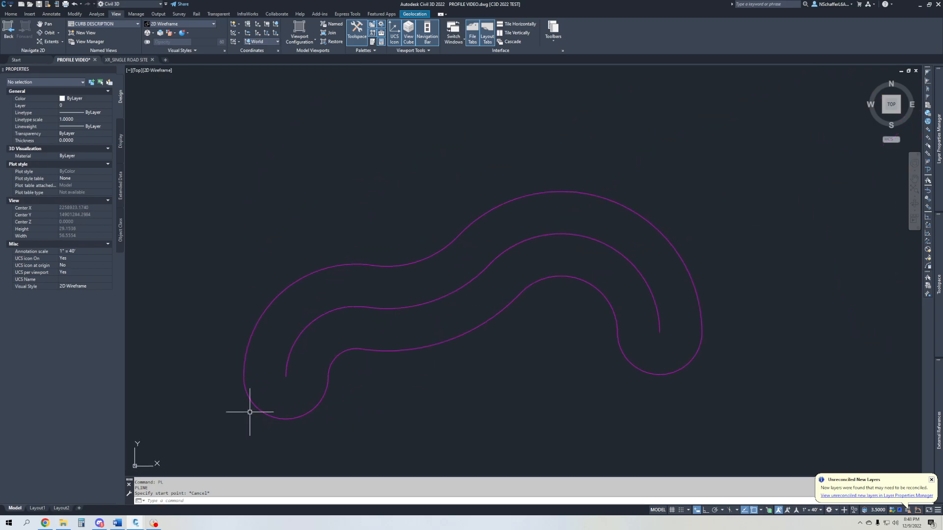
pyautogui.scroll(2, 305, 390)
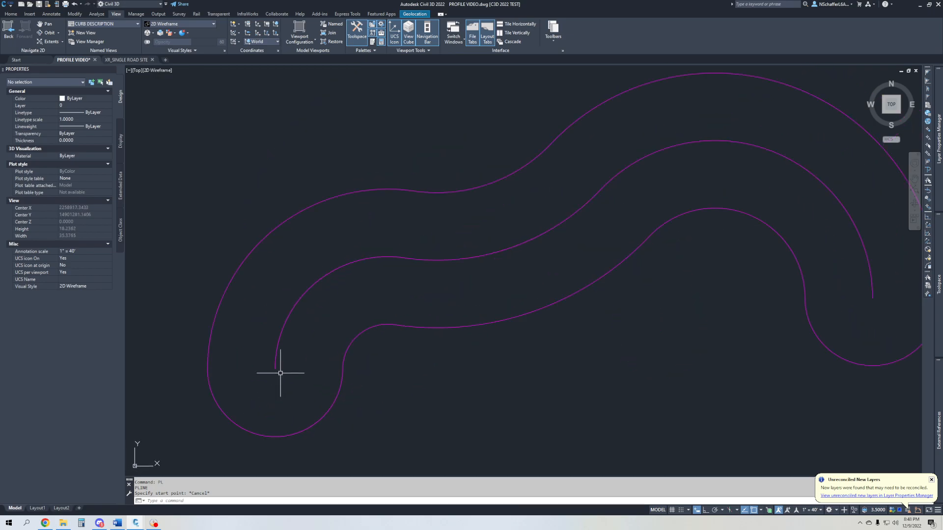
pyautogui.moveTo(751, 119); pyautogui.dragTo(673, 150, button='middle')
pyautogui.moveTo(341, 446); pyautogui.dragTo(493, 391, button='middle')
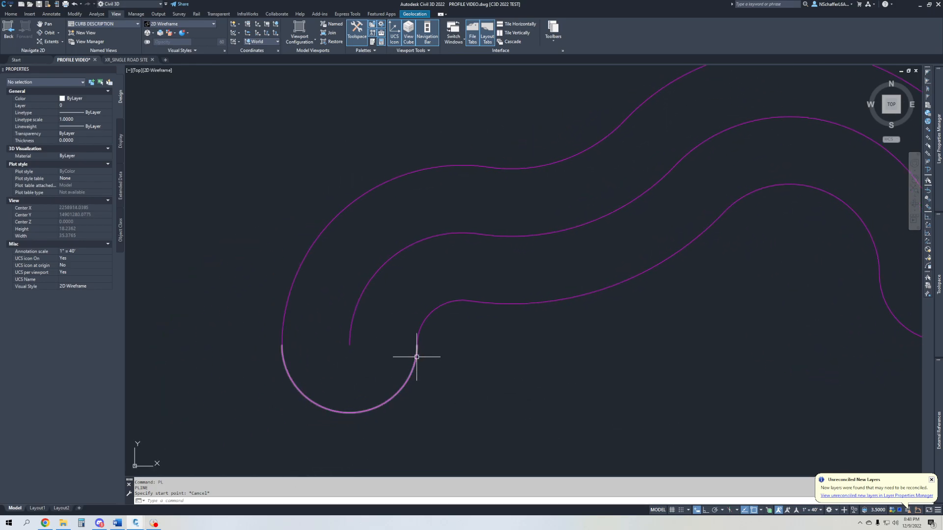
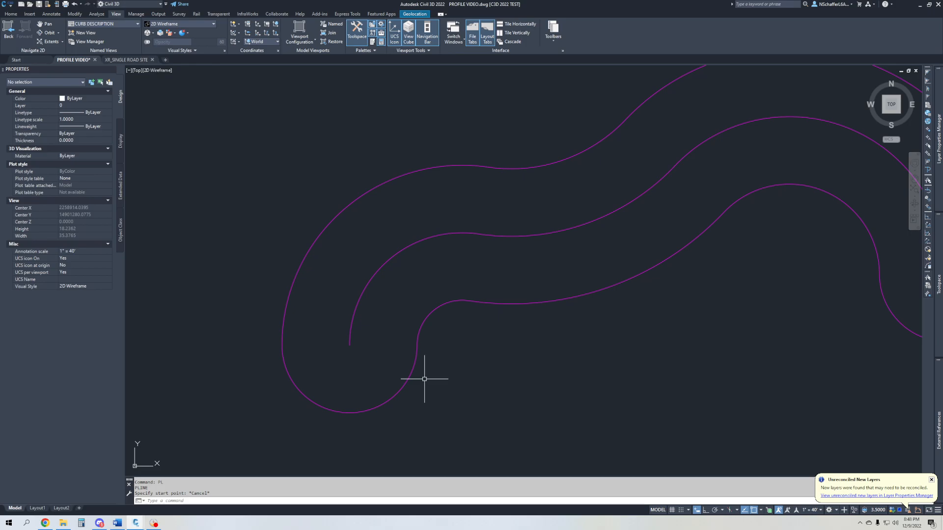
pyautogui.scroll(-3, 610, 436)
pyautogui.moveTo(610, 435)
pyautogui.mouseDown(button='middle')
pyautogui.moveTo(401, 316)
pyautogui.moveTo(401, 300)
pyautogui.mouseUp(button='middle')
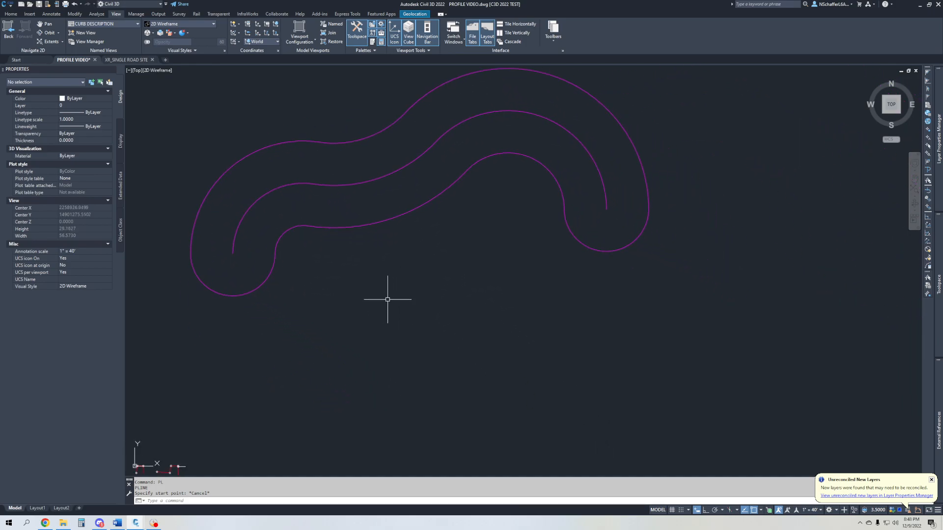
# Draw a diagonal polyline cutting across the outer, centre and inner magenta curves
pyautogui.press('Return')
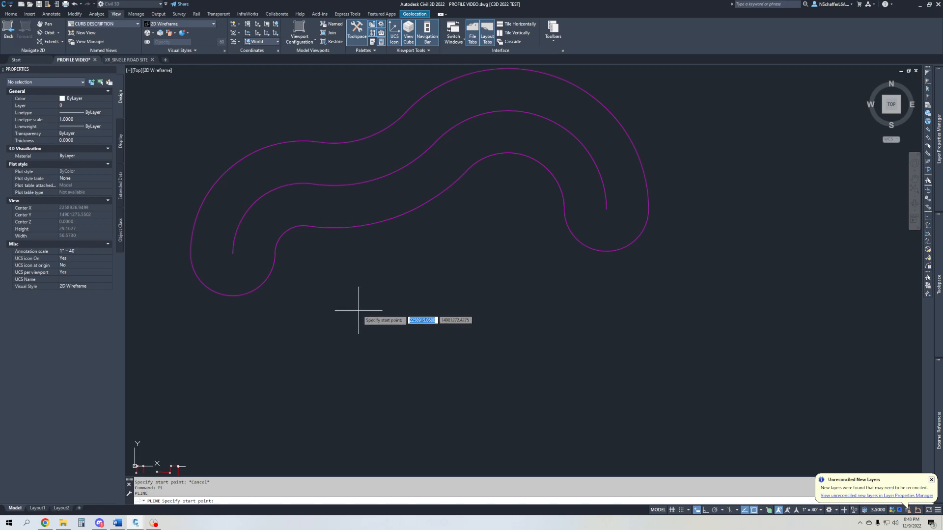
pyautogui.click(349, 110)
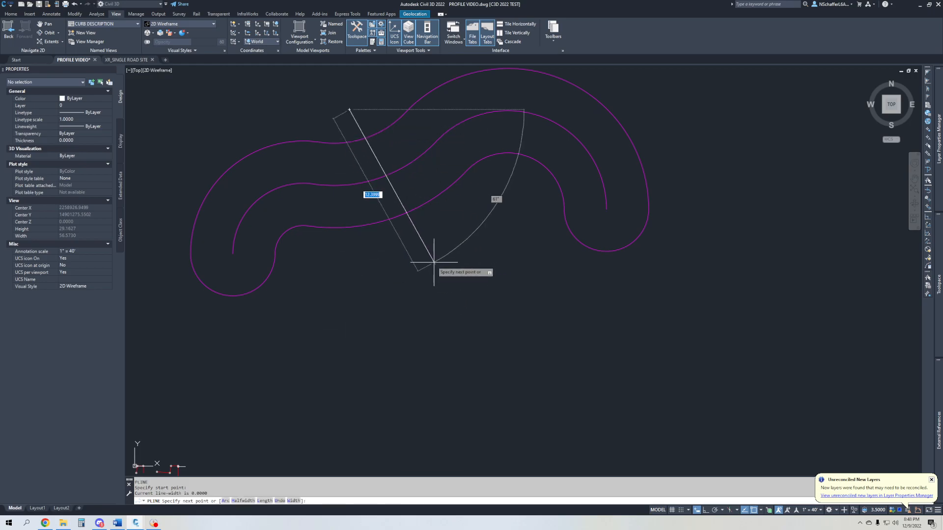
pyautogui.click(418, 255)
pyautogui.press('Return')
# Draw a short horizontal polyline below the magenta outline with ortho mode on
pyautogui.write('PL')
pyautogui.press('Return')
pyautogui.click(349, 354)
pyautogui.press('F8')
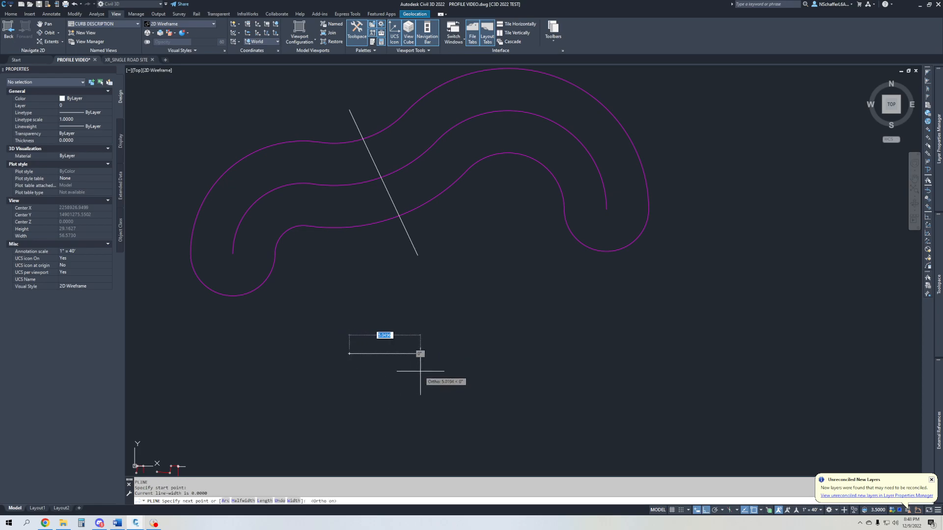
pyautogui.click(402, 365)
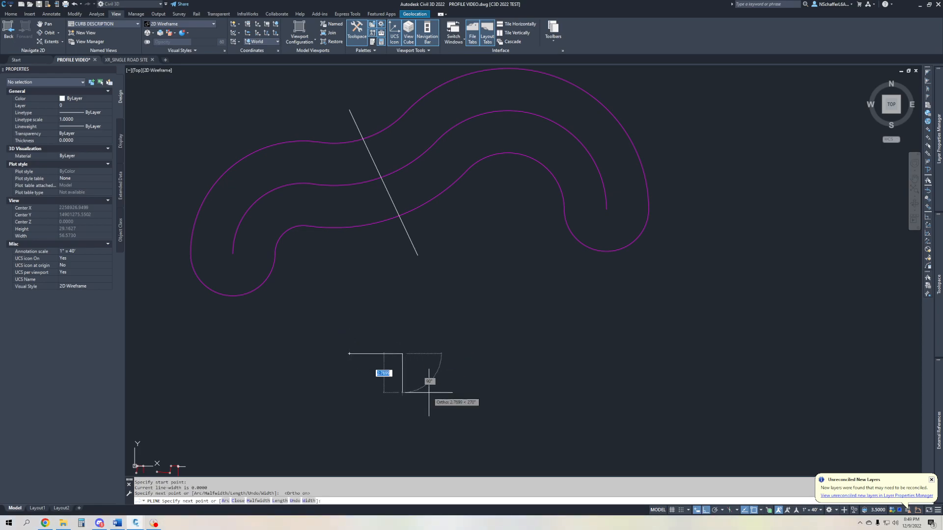
pyautogui.scroll(4, 419, 384)
pyautogui.press('Escape')
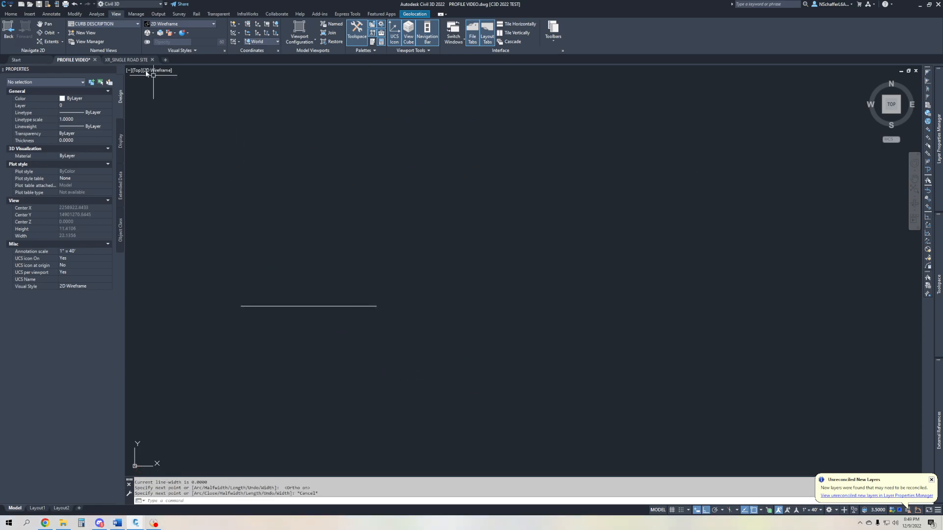
# Set the view to Top and frame the horizontal line below the magenta outline
pyautogui.click(136, 25)
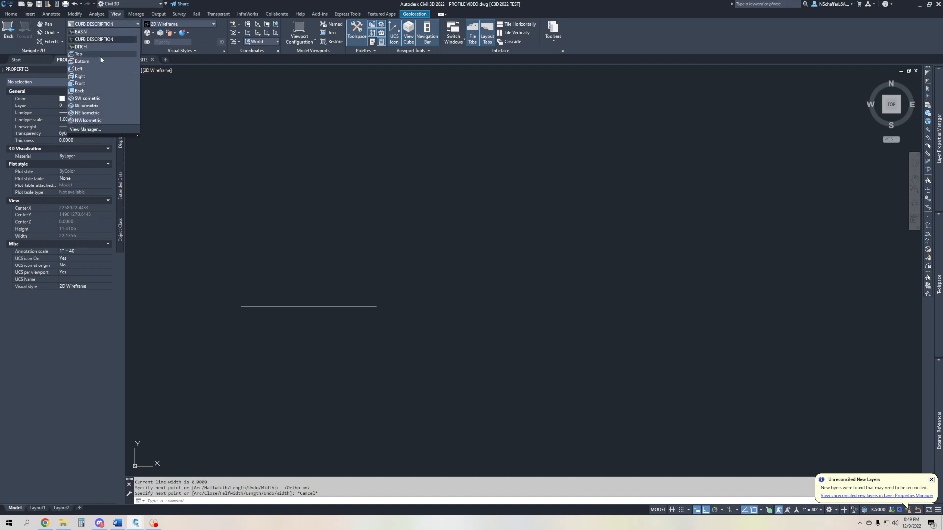
pyautogui.click(101, 55)
pyautogui.scroll(20, 494, 331)
pyautogui.scroll(5, 453, 322)
pyautogui.moveTo(499, 296); pyautogui.dragTo(475, 370, button='middle')
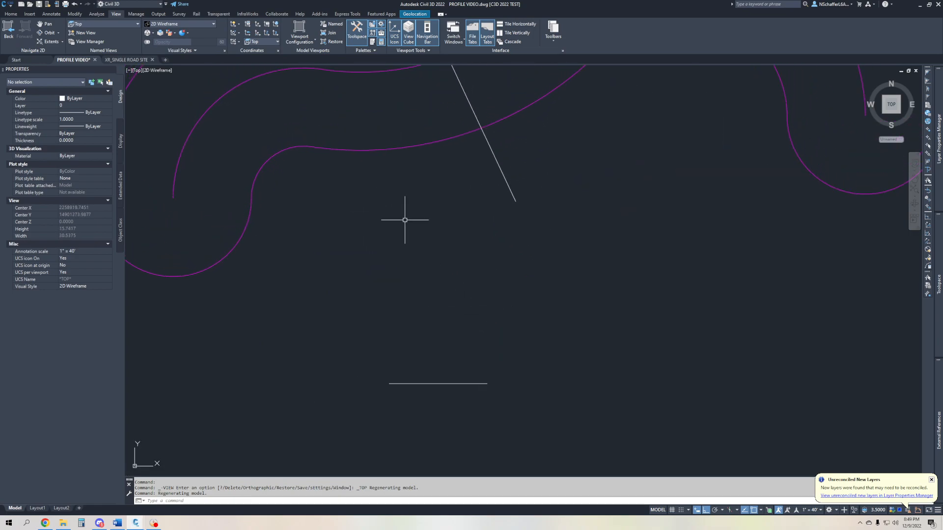
# Draw a V-shaped polyline from the horizontal line's right end, sloping down and back up at 33 degrees with ortho mode off
pyautogui.moveTo(400, 354); pyautogui.dragTo(395, 361, button='middle')
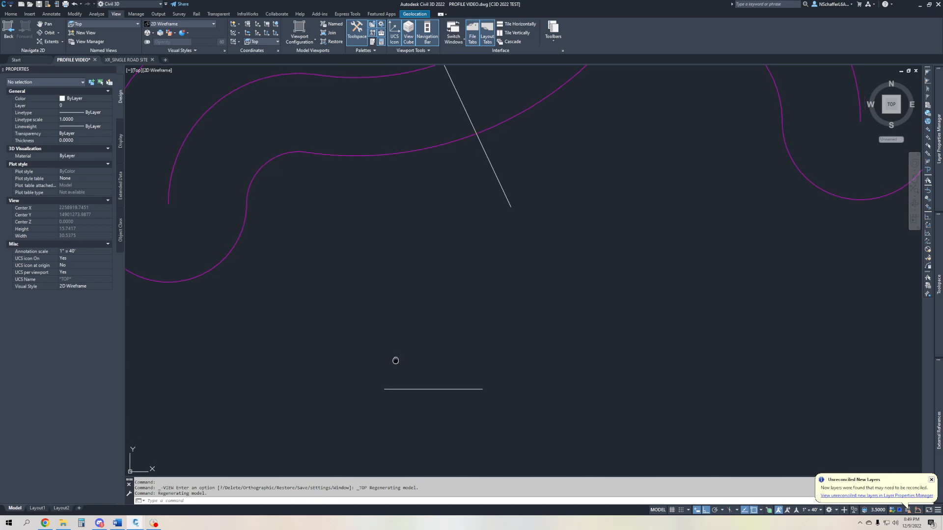
pyautogui.moveTo(448, 383); pyautogui.dragTo(344, 357, button='middle')
pyautogui.scroll(-2, 305, 248)
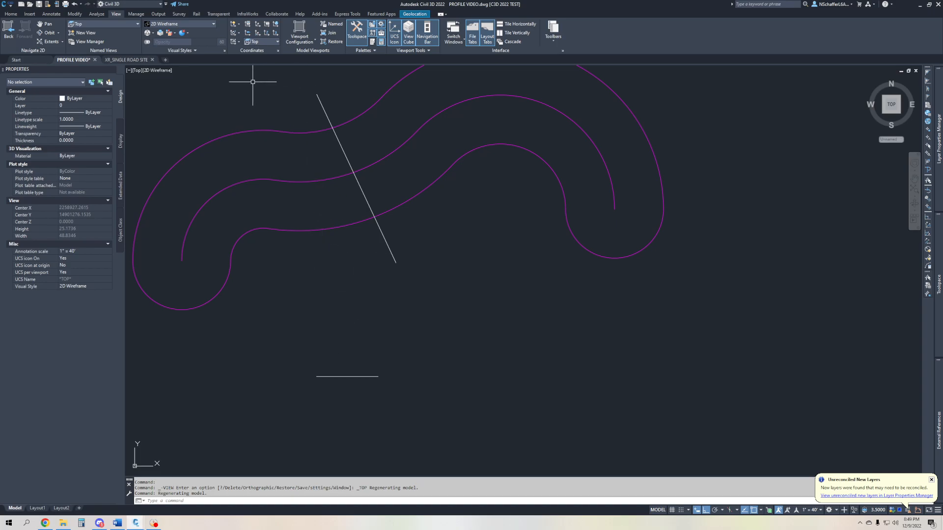
pyautogui.write('pl')
pyautogui.press('Return')
pyautogui.scroll(2, 381, 374)
pyautogui.click(373, 379)
pyautogui.scroll(-1, 459, 429)
pyautogui.moveTo(455, 427); pyautogui.dragTo(375, 312, button='middle')
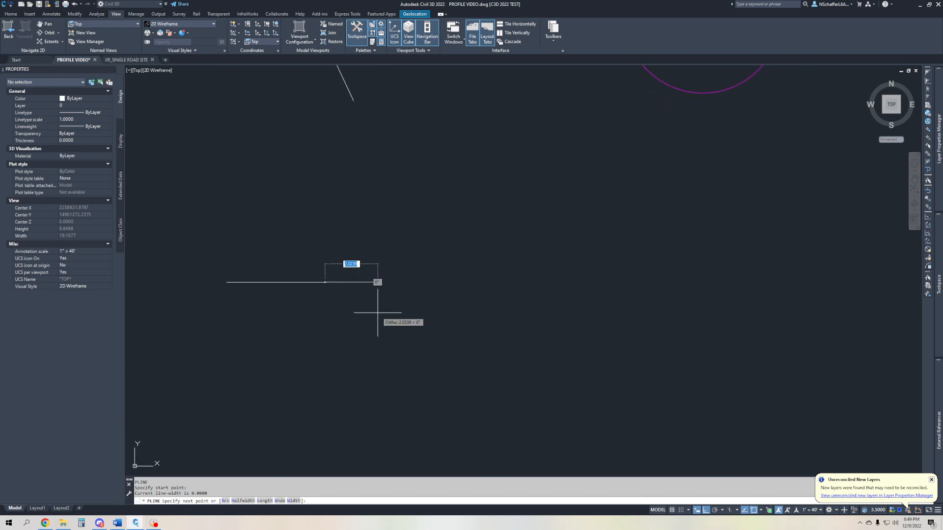
pyautogui.press('F8')
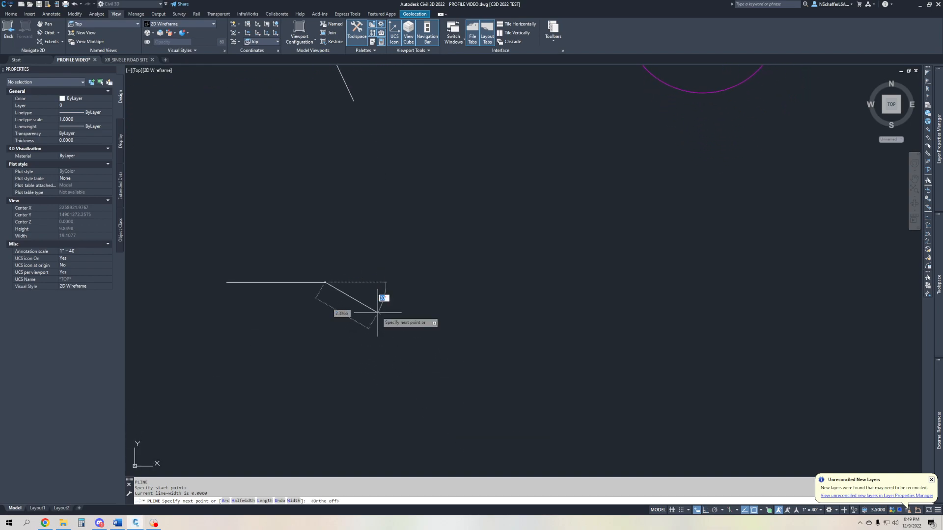
pyautogui.press('Return')
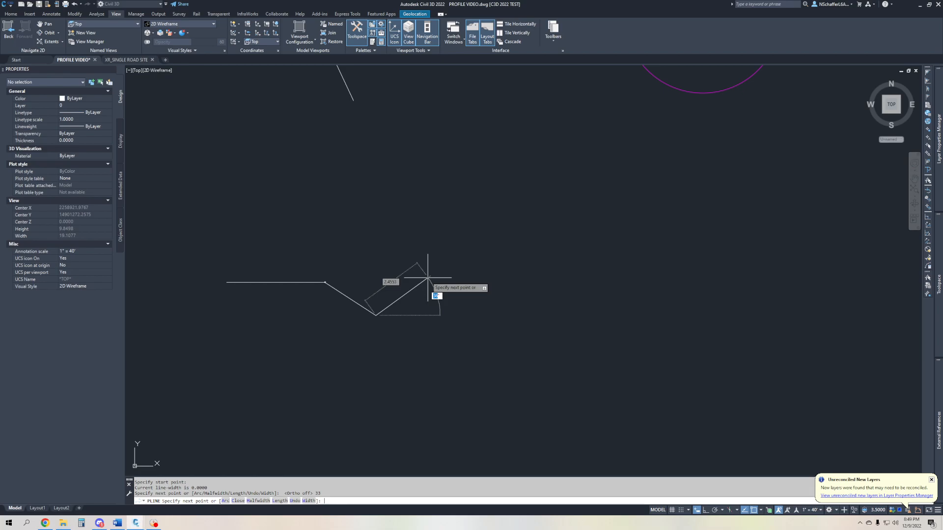
pyautogui.press('Tab')
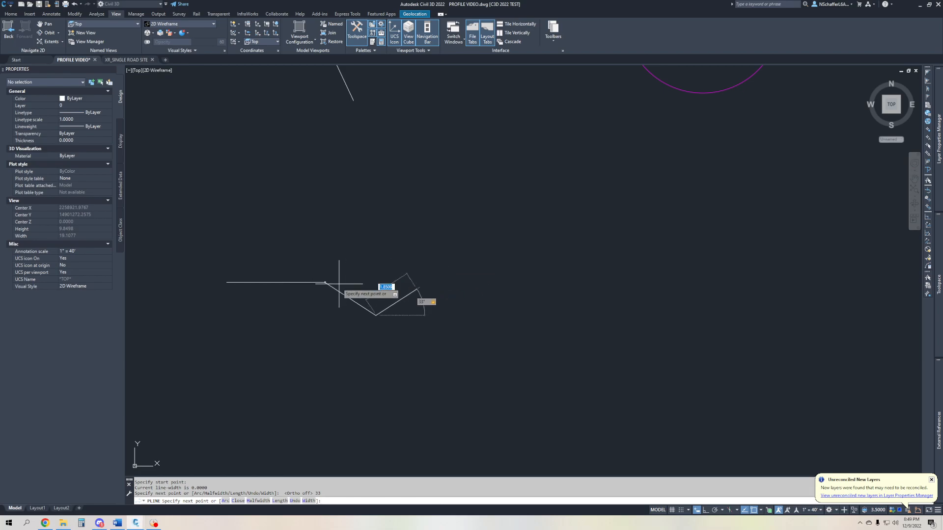
pyautogui.click(438, 276)
pyautogui.press('Escape')
# Draw a horizontal polyline from the start of the V across and past its rising arm
pyautogui.press('Return')
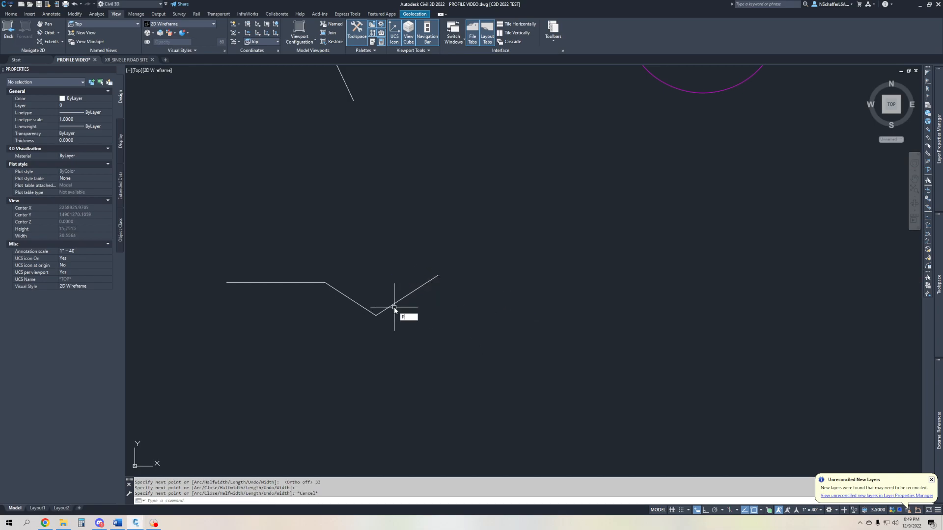
pyautogui.click(324, 282)
pyautogui.click(503, 283)
pyautogui.press('Escape')
# Trim the V's rising arm above the horizontal line and the part of that line spanning the V
pyautogui.press('Return')
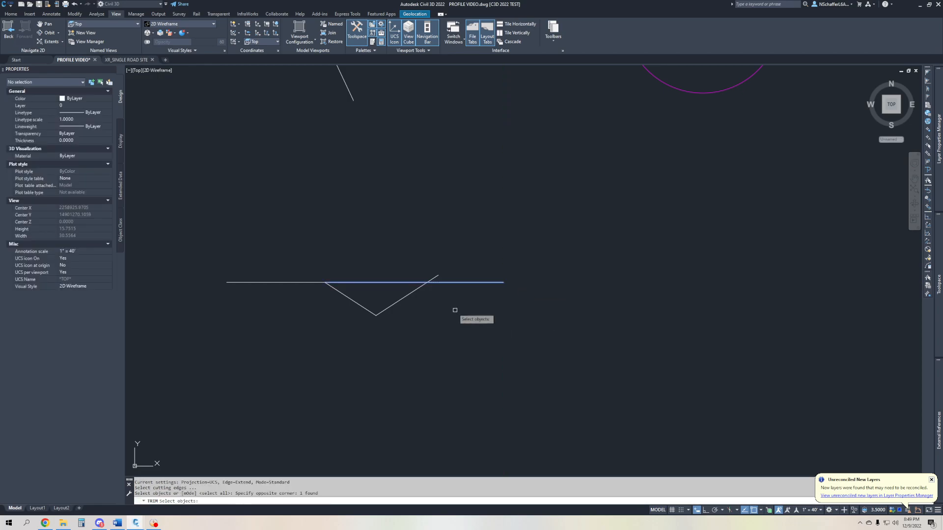
pyautogui.click(434, 277)
pyautogui.press('Escape')
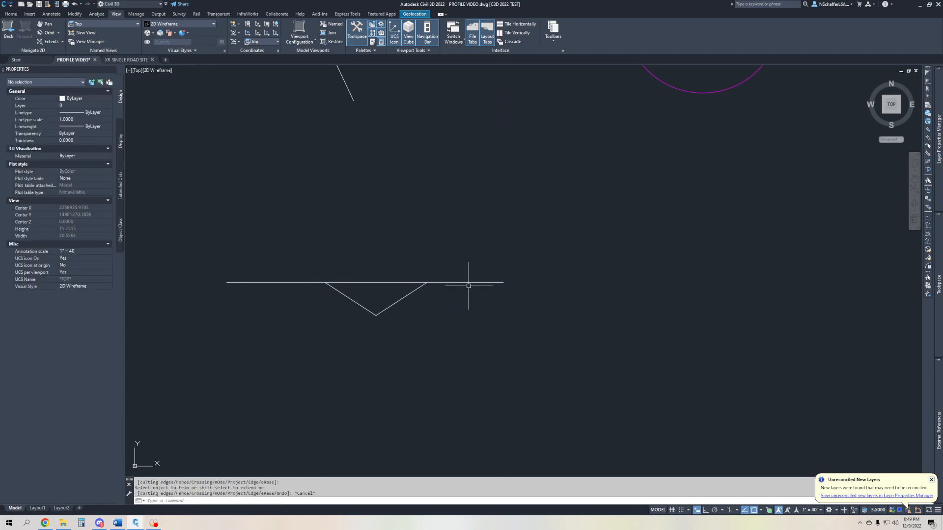
pyautogui.click(411, 268)
pyautogui.click(396, 290)
pyautogui.press('Escape')
pyautogui.write('tr')
pyautogui.press('Return')
pyautogui.click(404, 297)
pyautogui.press('Return')
pyautogui.click(398, 278)
pyautogui.click(391, 290)
pyautogui.press('Escape')
# Examine the V-shaped ditch section together with the magenta outline and its diagonal section line
pyautogui.moveTo(409, 259); pyautogui.dragTo(404, 349, button='middle')
pyautogui.scroll(-2, 404, 349)
pyautogui.scroll(2, 334, 257)
pyautogui.scroll(-1, 337, 275)
pyautogui.moveTo(324, 271); pyautogui.dragTo(390, 262, button='middle')
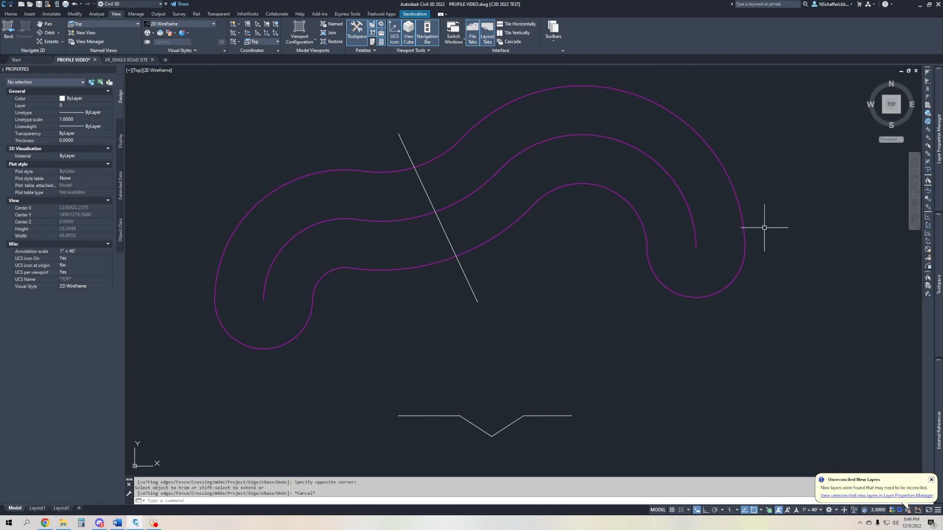
pyautogui.scroll(6, 520, 427)
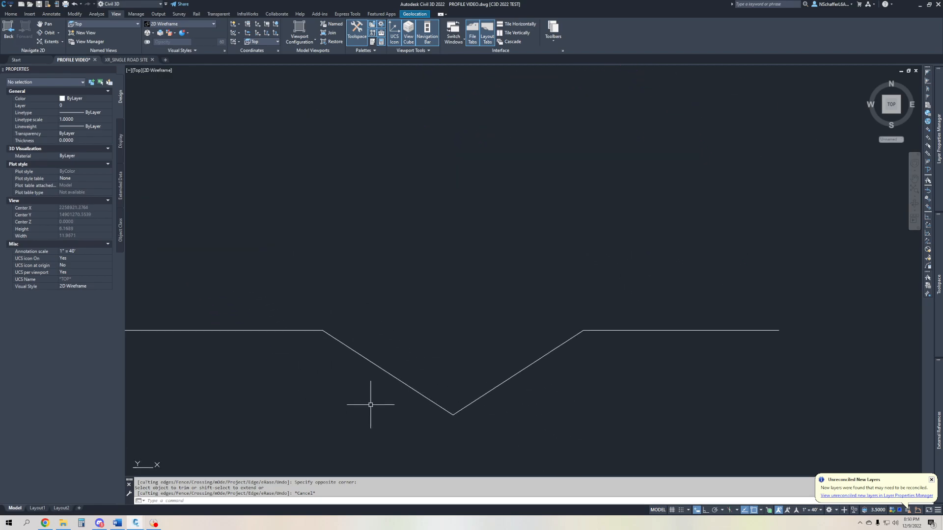
pyautogui.scroll(-2, 499, 347)
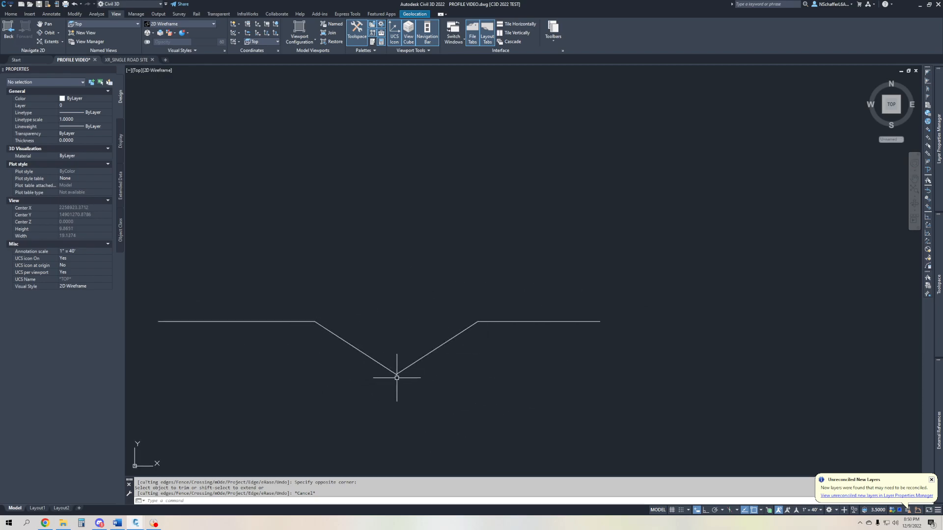
pyautogui.scroll(-4, 529, 372)
pyautogui.moveTo(528, 372)
pyautogui.mouseDown(button='middle')
pyautogui.moveTo(477, 351)
pyautogui.moveTo(467, 362)
pyautogui.mouseUp(button='middle')
pyautogui.scroll(-4, 348, 322)
pyautogui.moveTo(347, 322); pyautogui.dragTo(344, 376, button='middle')
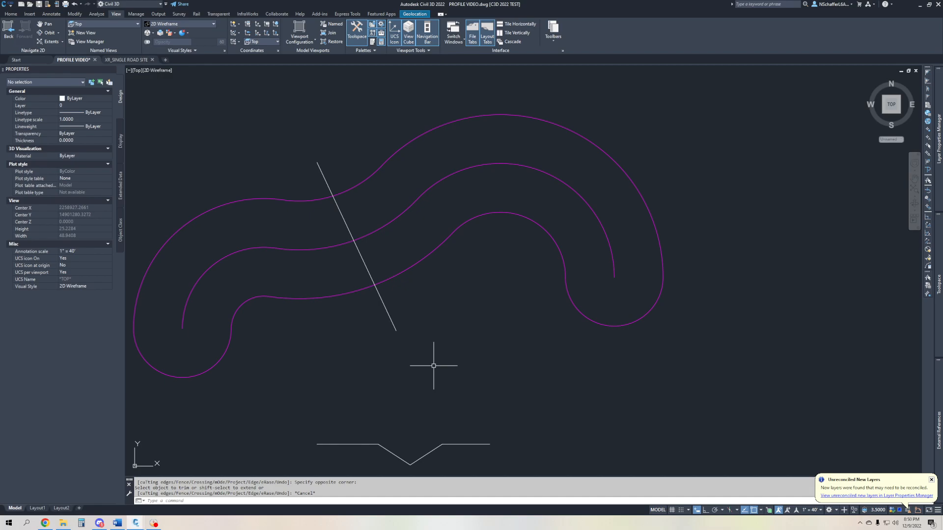
# Draw a short, slightly rising polyline in the empty space to the right of the V-shaped section
pyautogui.moveTo(591, 368); pyautogui.dragTo(395, 289, button='middle')
pyautogui.moveTo(362, 346); pyautogui.dragTo(480, 331, button='middle')
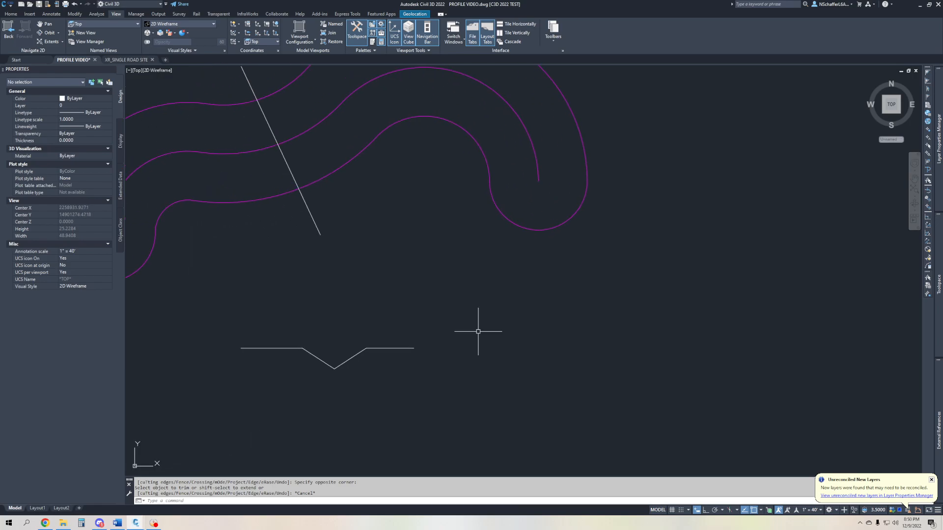
pyautogui.write('PL')
pyautogui.press('Return')
pyautogui.click(522, 373)
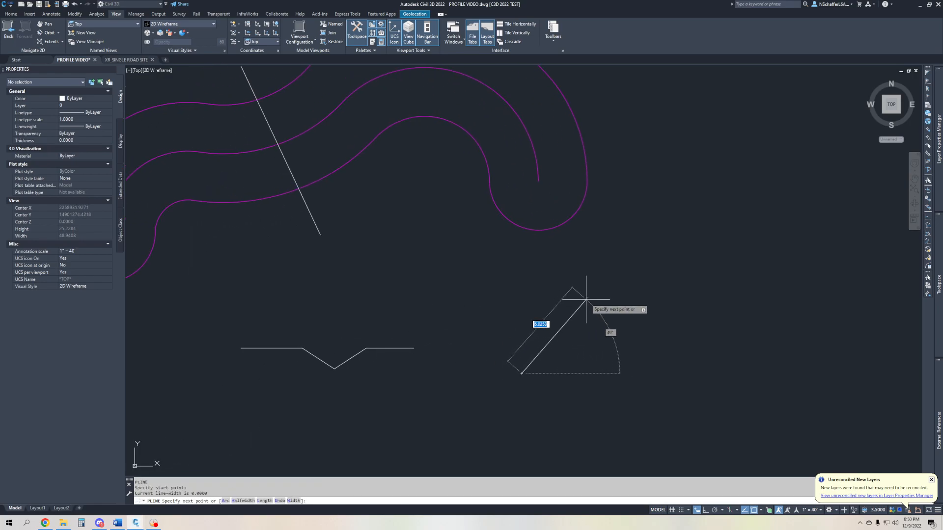
pyautogui.click(557, 369)
pyautogui.scroll(5, 559, 366)
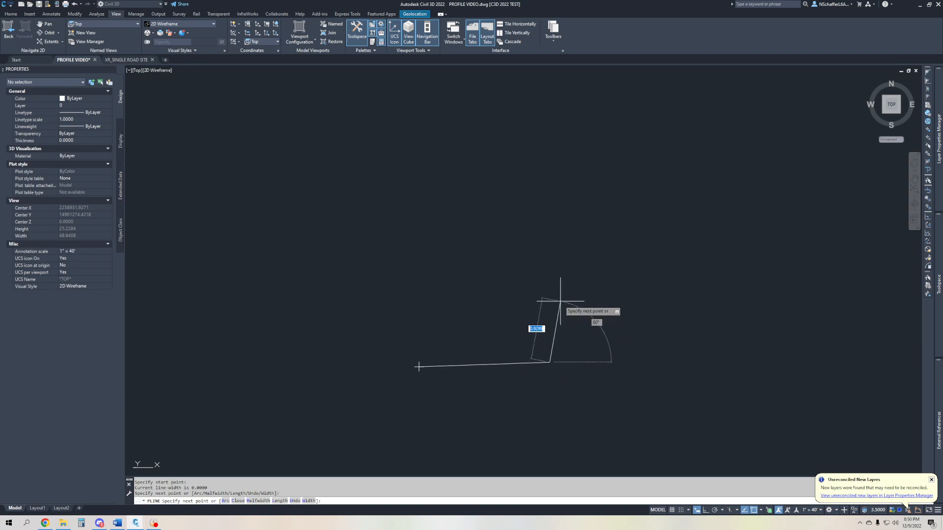
pyautogui.press('Escape')
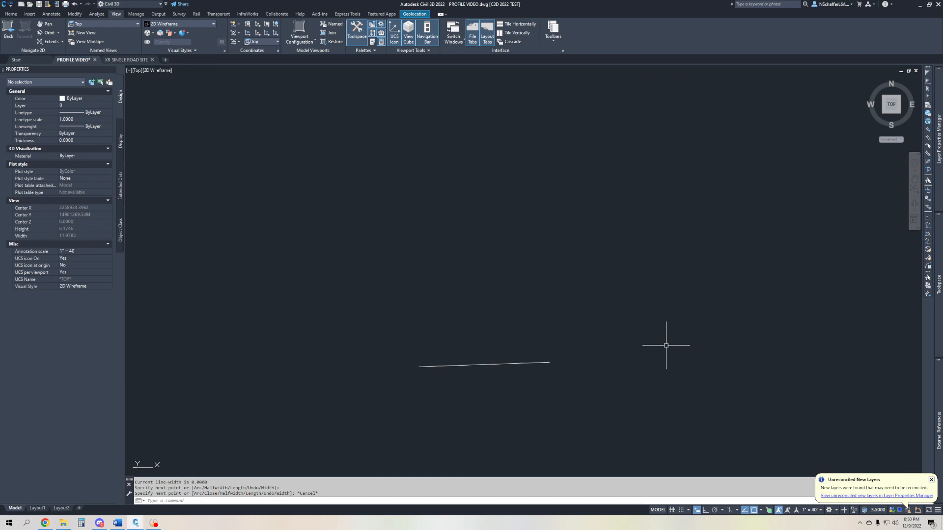
# Draw a circle of radius 0.25 centred on the right end of the short base line
pyautogui.write('pl')
pyautogui.press('Return')
pyautogui.press('Escape')
pyautogui.write('c')
pyautogui.press('Return')
pyautogui.click(549, 363)
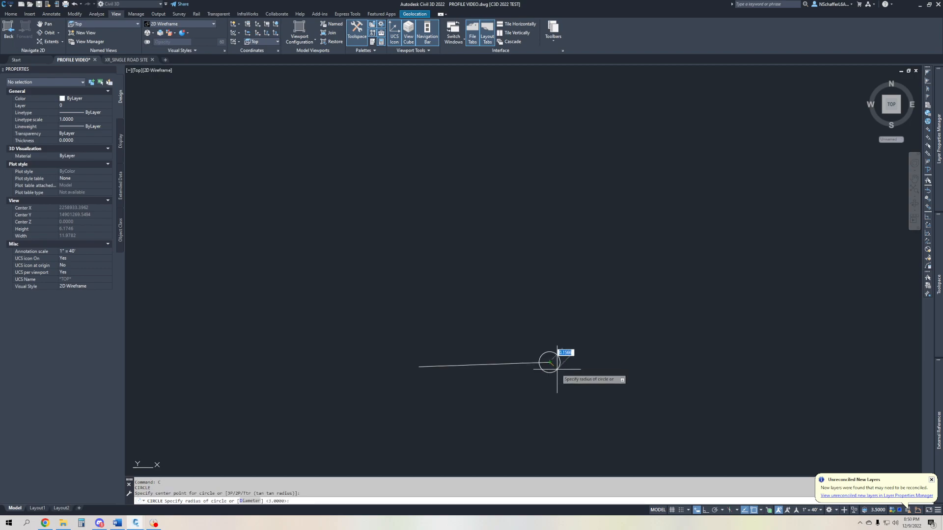
pyautogui.write('25')
pyautogui.press('Return')
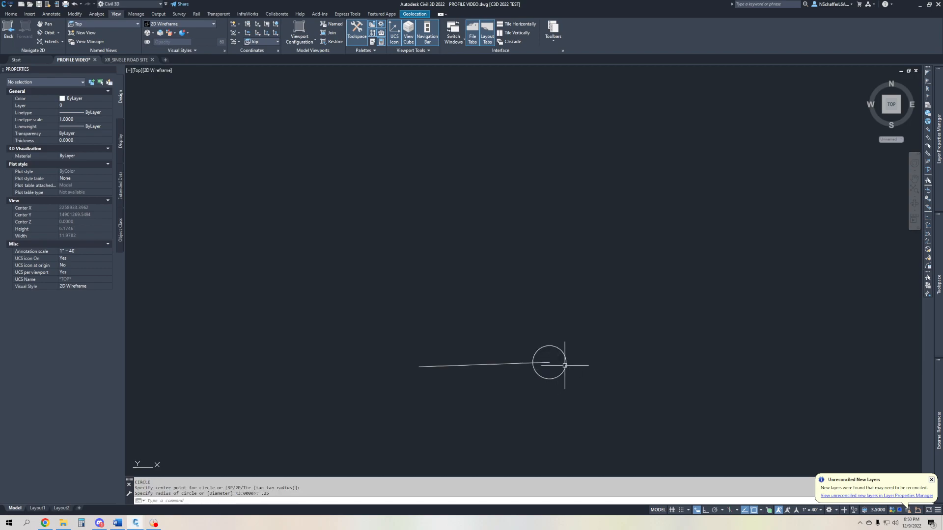
# Draw a vertical polyline 5 units up from the circle's right quadrant with ortho mode on
pyautogui.write('pl')
pyautogui.press('Return')
pyautogui.click(566, 362)
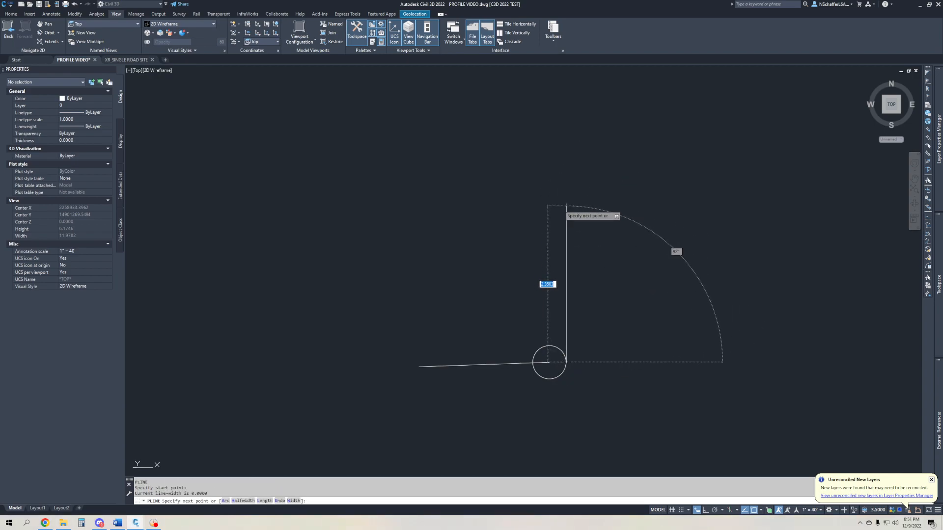
pyautogui.press('F8')
pyautogui.write('5')
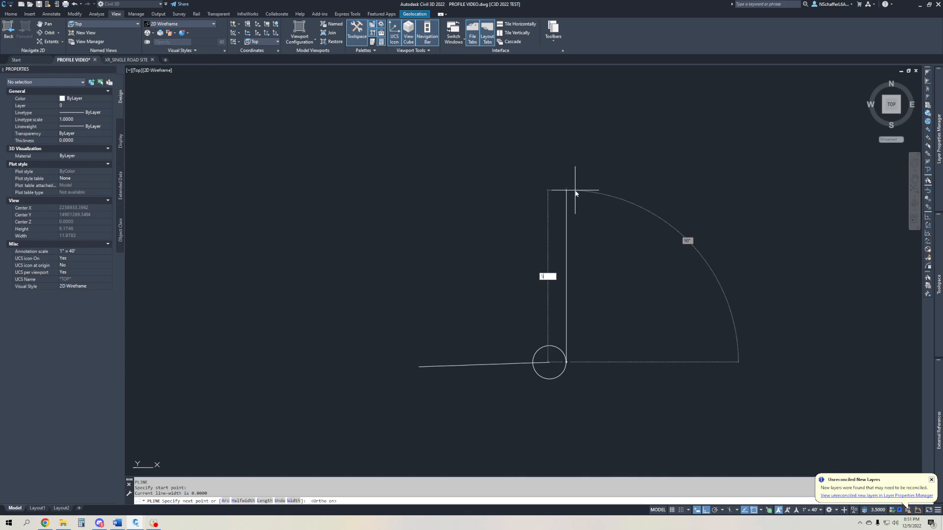
pyautogui.press('Return')
pyautogui.scroll(-3, 577, 193)
pyautogui.press('Escape')
# Draw a slanted polyline from the circle's left quadrant to the top of the vertical line, and delete the circle
pyautogui.press('Return')
pyautogui.click(496, 391)
pyautogui.click(516, 184)
pyautogui.press('Escape')
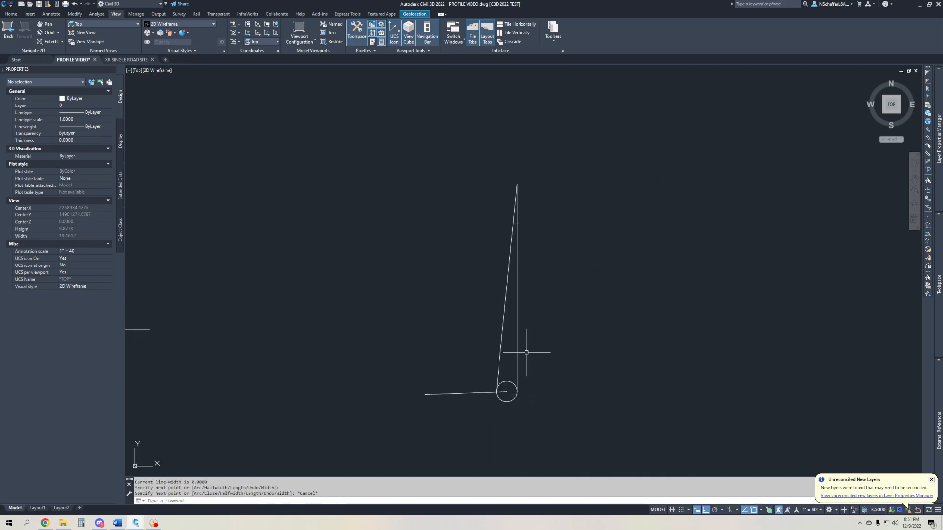
pyautogui.click(512, 380)
pyautogui.click(506, 392)
pyautogui.press('Delete')
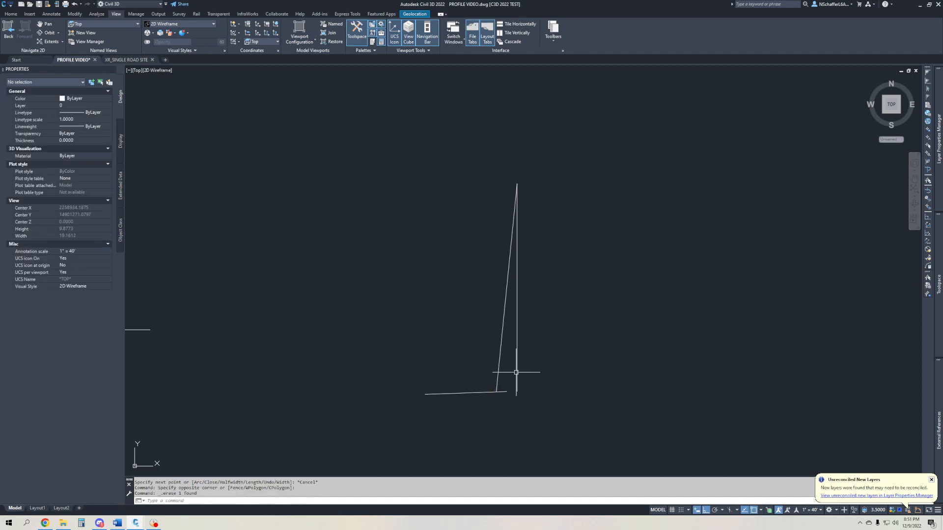
# Fillet the short base line and the slanted line into a sharp zero-radius corner
pyautogui.write('f')
pyautogui.press('Return')
pyautogui.write('r')
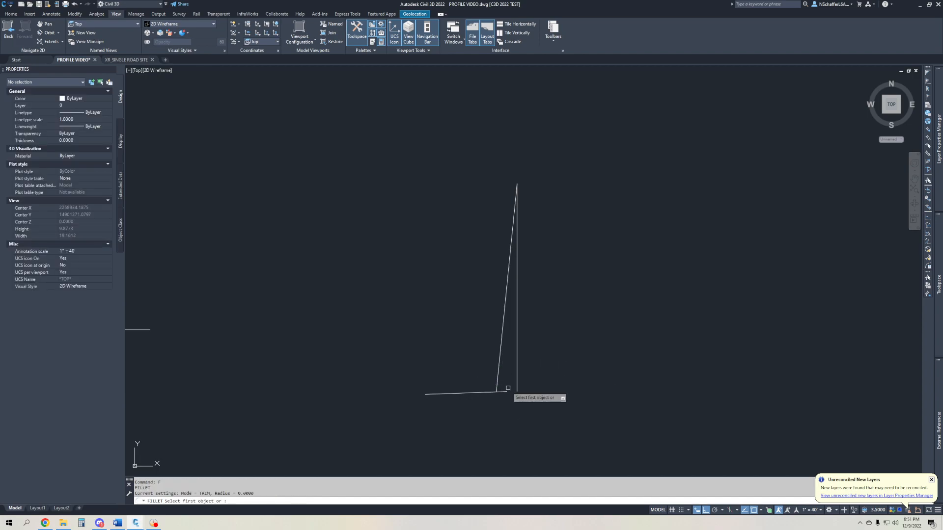
pyautogui.press('Return')
pyautogui.press('Return')
pyautogui.write('m')
pyautogui.press('Return')
pyautogui.click(489, 393)
pyautogui.press('Escape')
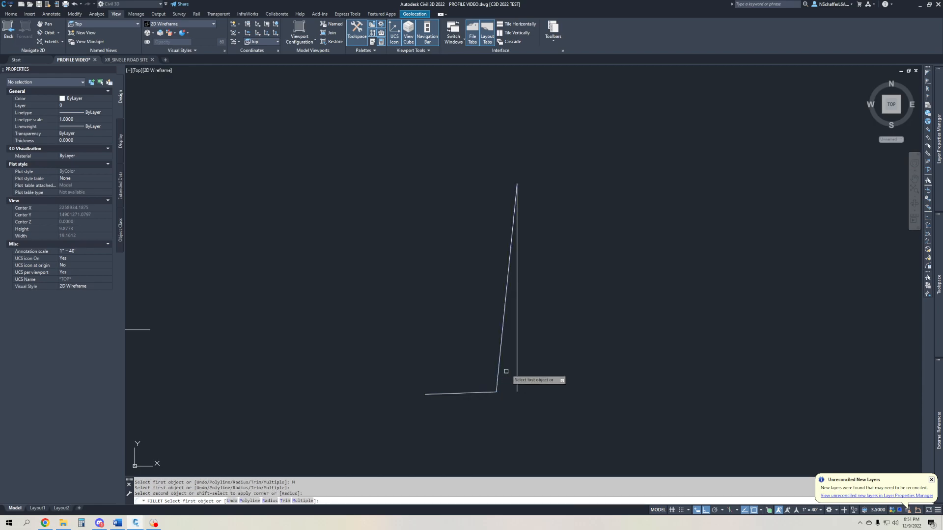
# Draw a 1-unit horizontal polyline from the top of the slanted line, and delete the vertical helper line
pyautogui.write('pl')
pyautogui.press('Return')
pyautogui.click(517, 184)
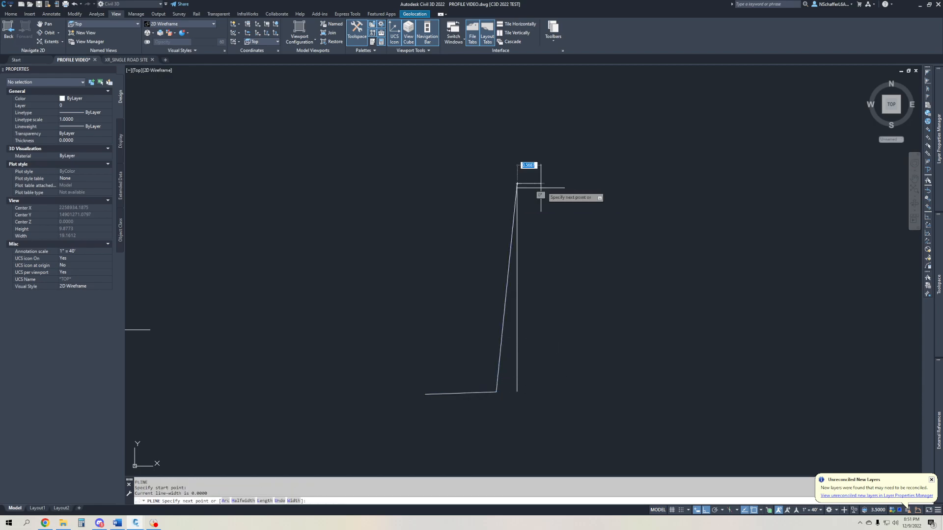
pyautogui.write('1')
pyautogui.press('Return')
pyautogui.press('Escape')
pyautogui.click(516, 263)
pyautogui.press('Delete')
# Draw a circle of radius 0.1 centred on the right end of the horizontal top line
pyautogui.moveTo(537, 210); pyautogui.dragTo(521, 212, button='middle')
pyautogui.write('pl')
pyautogui.press('Return')
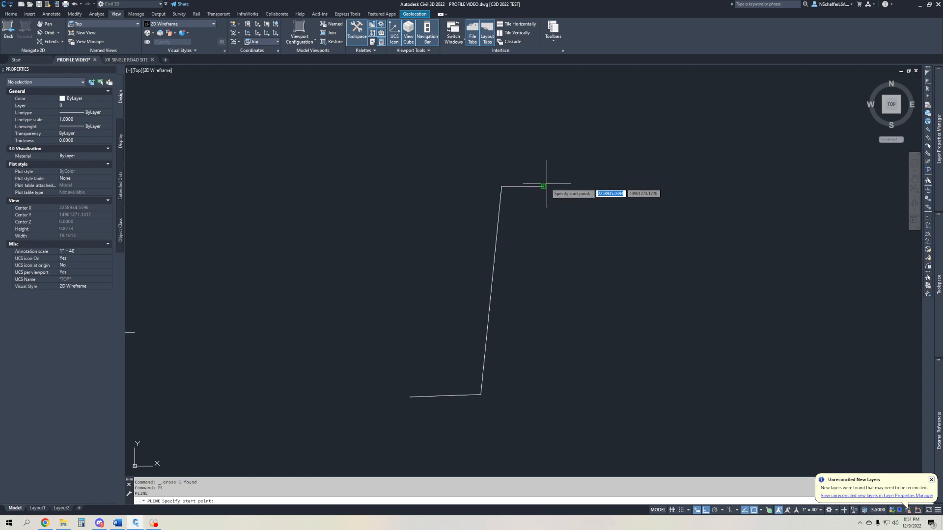
pyautogui.click(543, 186)
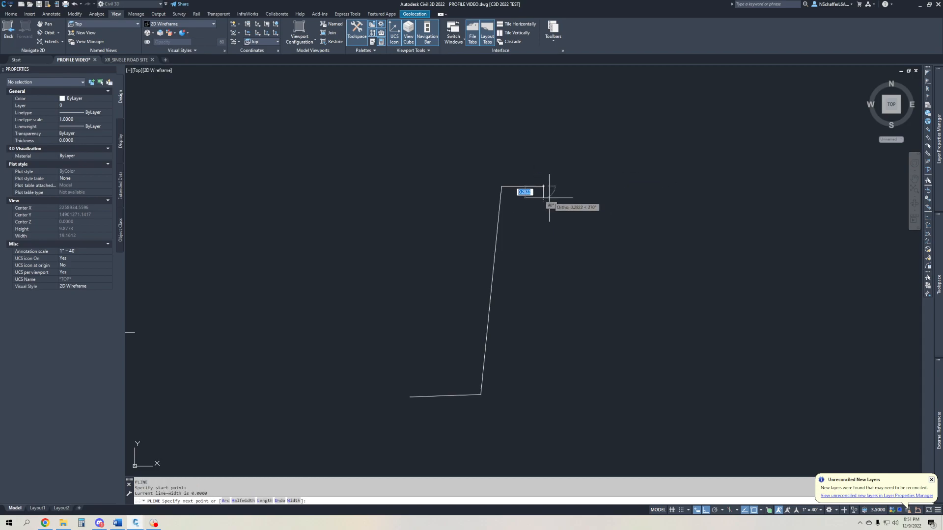
pyautogui.press('Escape')
pyautogui.write('c')
pyautogui.press('Return')
pyautogui.click(543, 187)
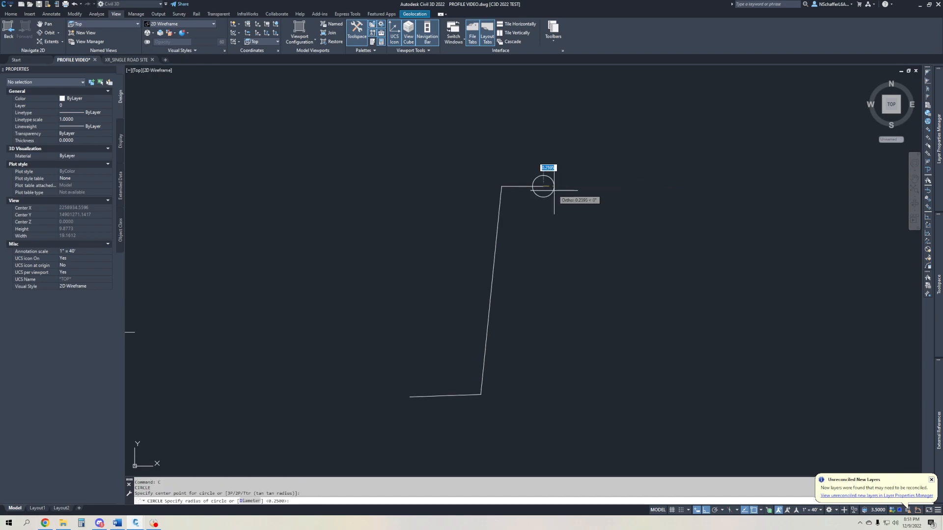
pyautogui.write('.1')
pyautogui.press('Return')
# Draw a vertical polyline 0.1 units down from the small circle's right quadrant, and delete the circle
pyautogui.scroll(5, 555, 192)
pyautogui.write('pl')
pyautogui.press('Return')
pyautogui.click(555, 187)
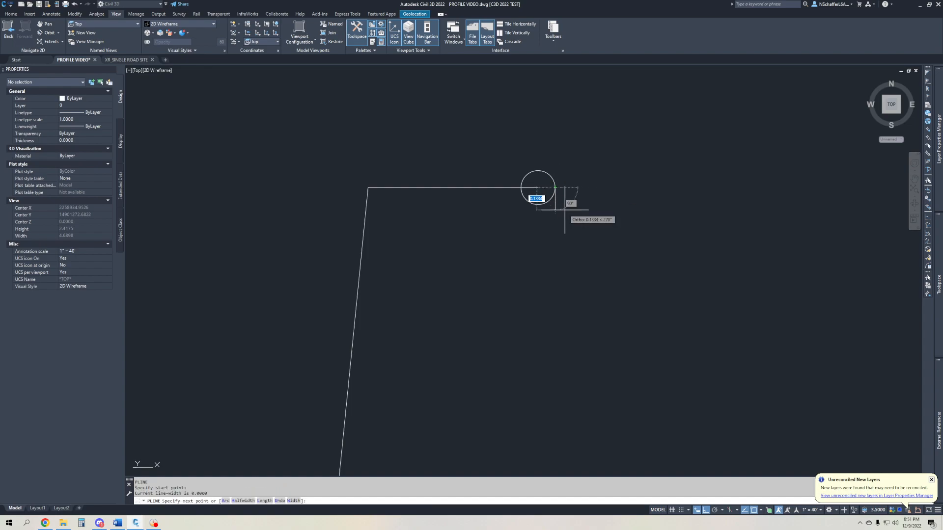
pyautogui.write('.1')
pyautogui.press('Return')
pyautogui.press('Escape')
pyautogui.click(552, 200)
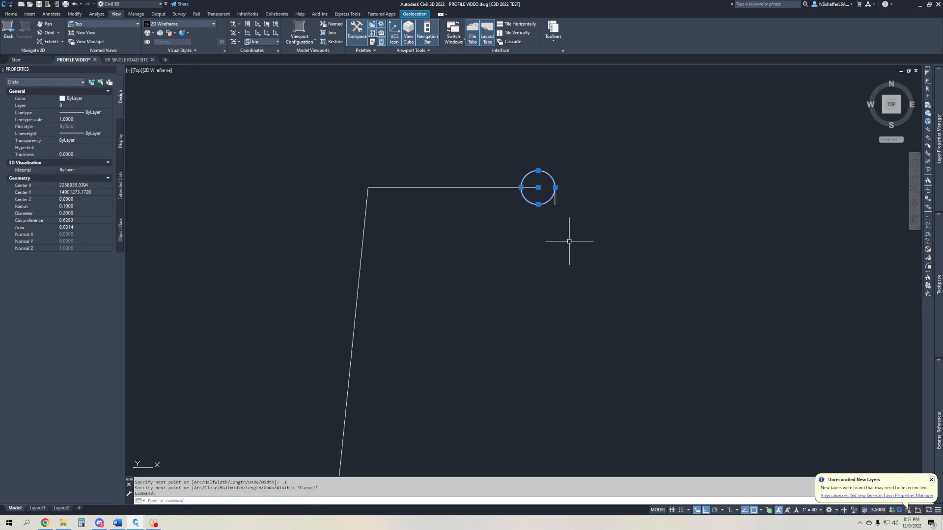
pyautogui.press('Delete')
# Draw a short slanted polyline from the top line's end to the lower end of the 0.1-unit vertical, and delete that vertical
pyautogui.write('pl')
pyautogui.press('Return')
pyautogui.click(541, 188)
pyautogui.click(555, 205)
pyautogui.press('Escape')
pyautogui.click(555, 193)
pyautogui.press('Delete')
# Start copying the marker circle at the upper corner of the red reference section, using its centre as the base point
pyautogui.scroll(-8, 585, 193)
pyautogui.moveTo(491, 242); pyautogui.dragTo(513, 265, button='middle')
pyautogui.scroll(6, 187, 338)
pyautogui.click(236, 409)
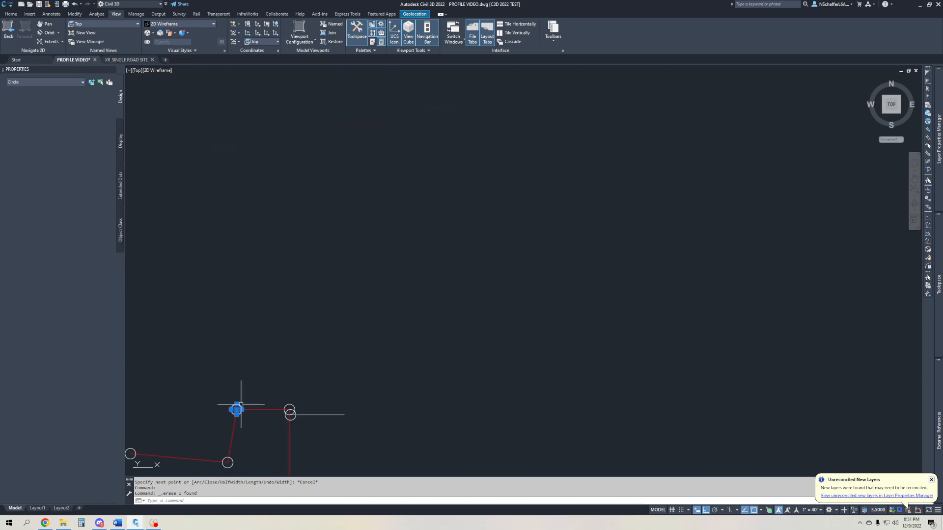
pyautogui.write('co')
pyautogui.press('Return')
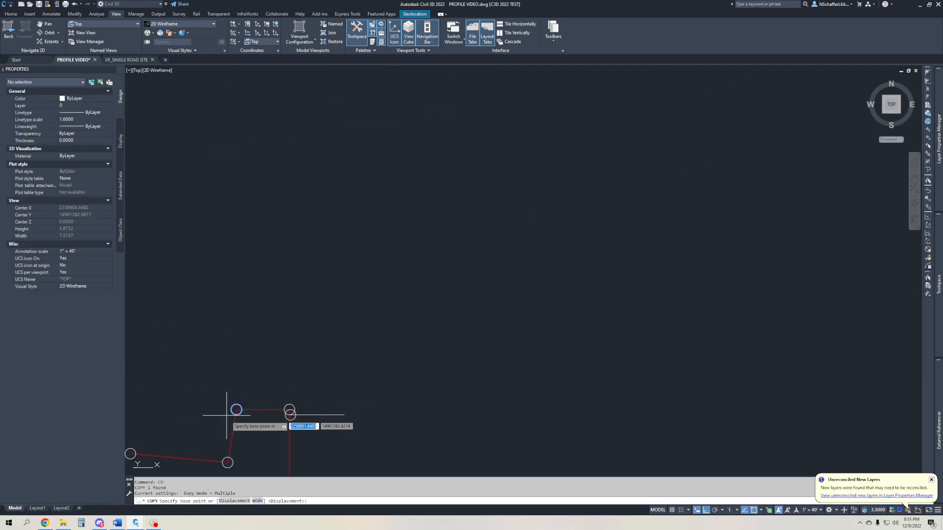
pyautogui.click(236, 409)
pyautogui.scroll(-5, 295, 373)
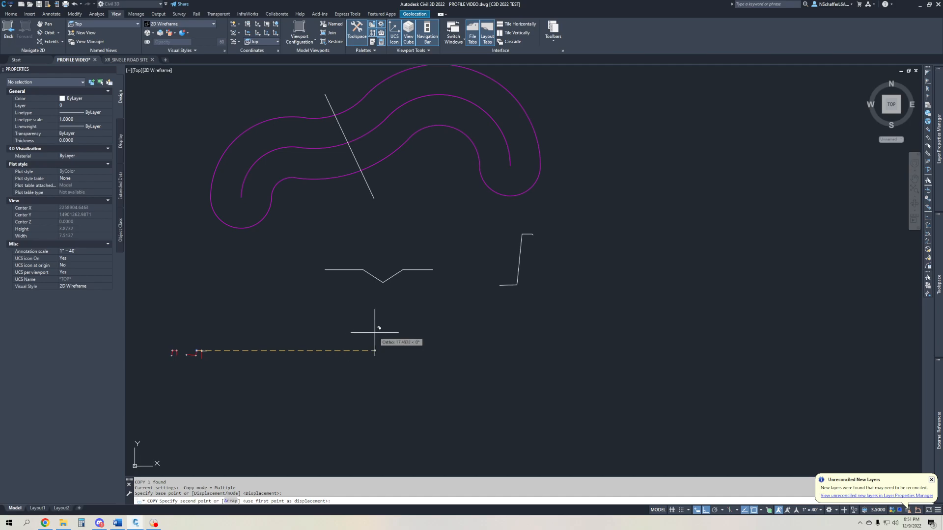
# Turn off Ortho mode and Dynamic UCS, keeping grid and snap off, for free placement of the circle copies
pyautogui.press('F9')
pyautogui.scroll(5, 501, 273)
pyautogui.press('F8')
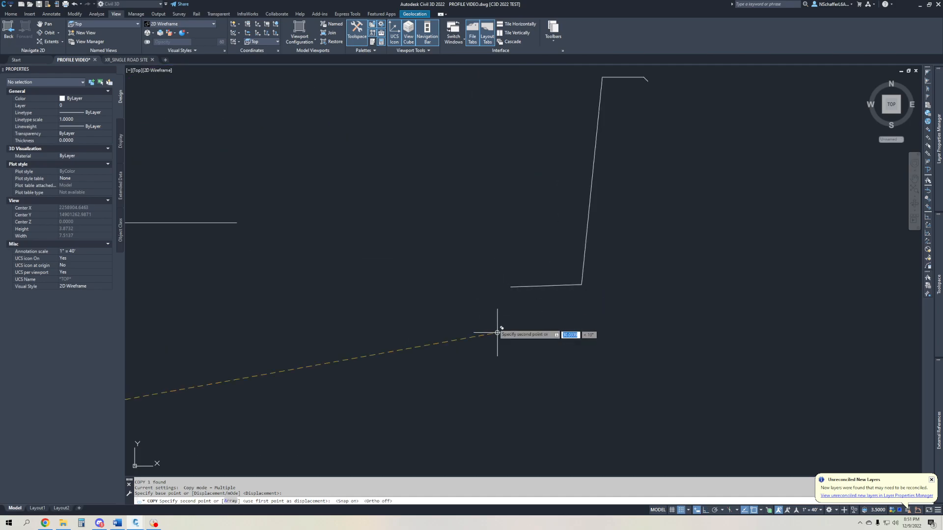
pyautogui.press('F7')
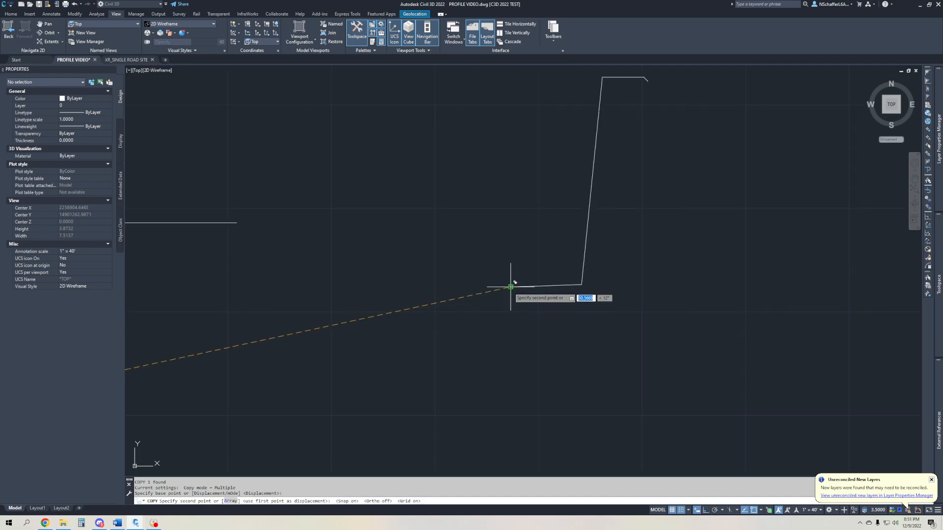
pyautogui.press('F7')
pyautogui.press('F6')
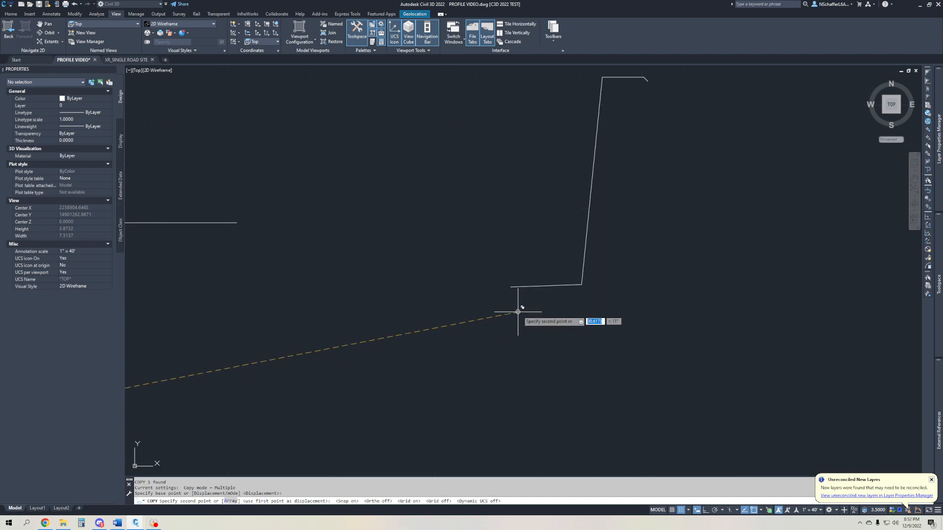
pyautogui.press('F9')
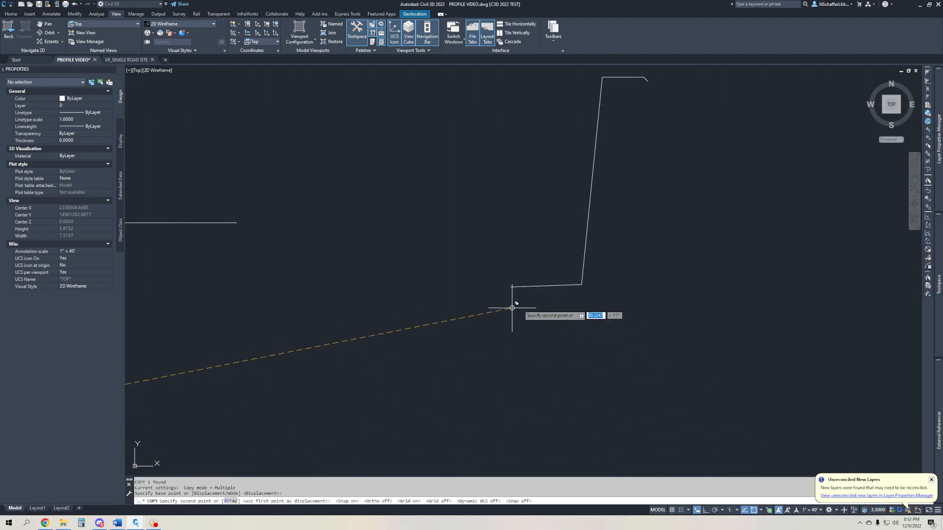
# Place copies of the marker circle on every vertex of the new wall section and end the copy
pyautogui.click(581, 284)
pyautogui.moveTo(613, 186); pyautogui.dragTo(514, 298, button='middle')
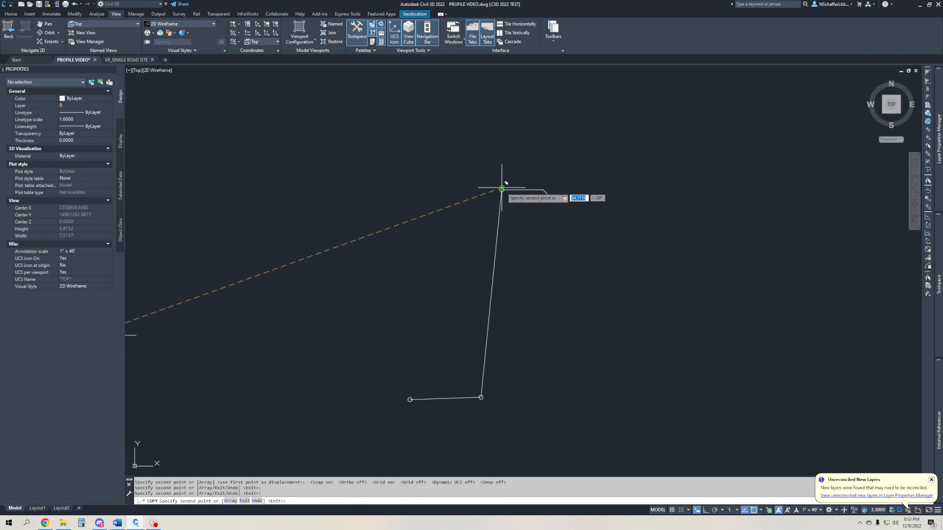
pyautogui.press('Escape')
pyautogui.scroll(2, 519, 298)
pyautogui.moveTo(519, 298); pyautogui.dragTo(530, 280, button='middle')
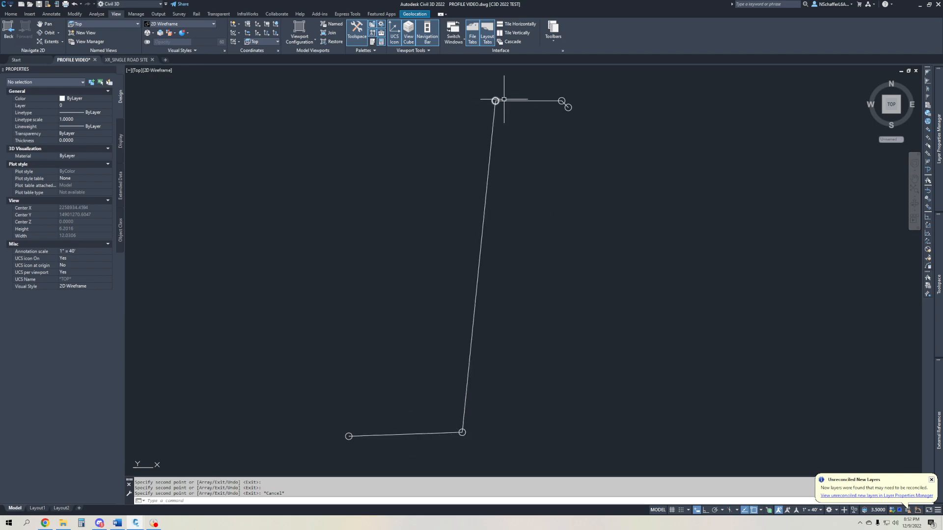
pyautogui.moveTo(548, 97); pyautogui.dragTo(478, 152, button='middle')
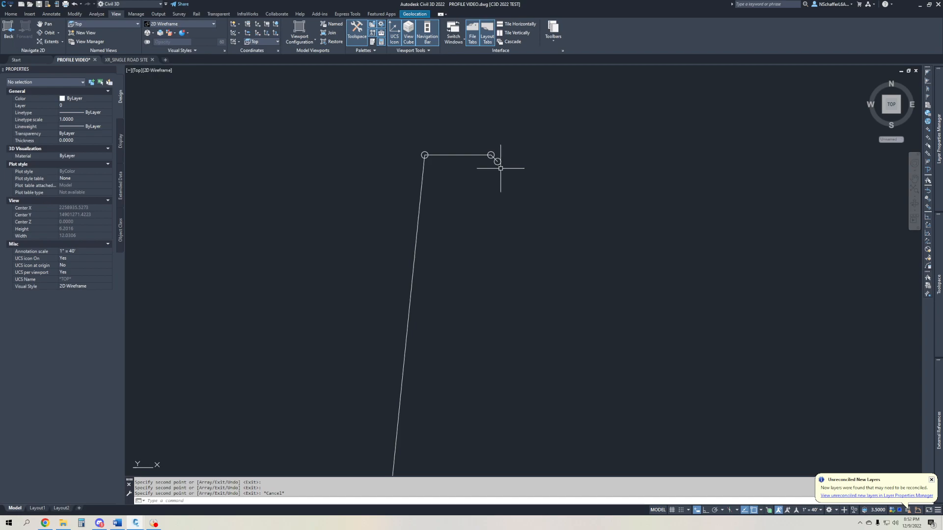
pyautogui.scroll(-3, 512, 188)
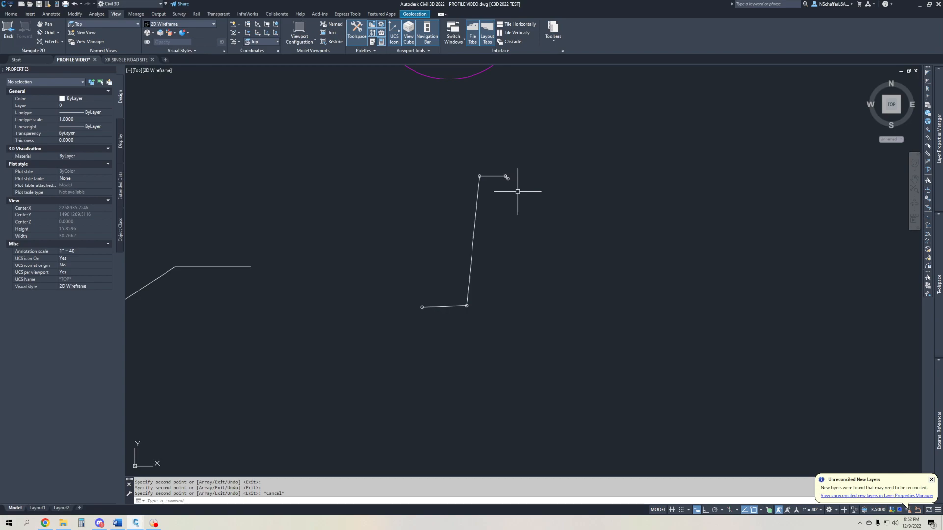